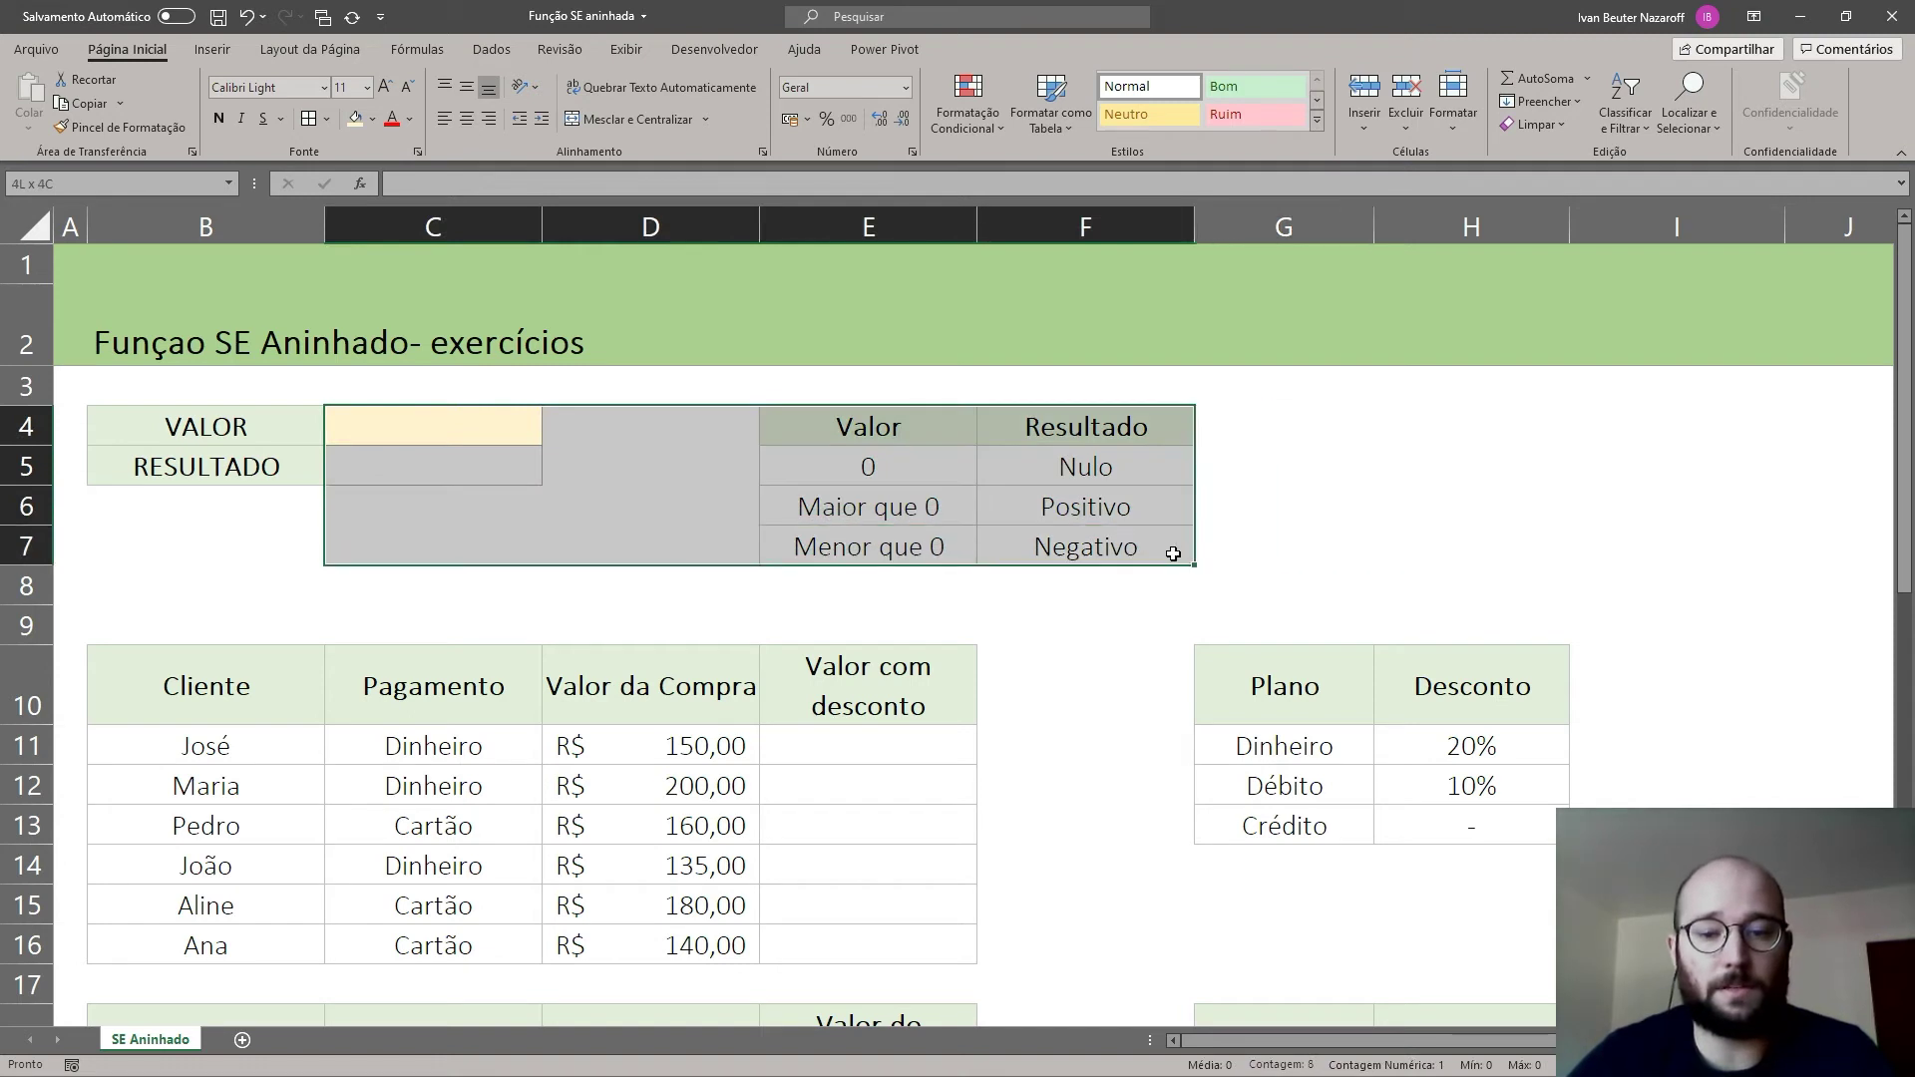
Step: Enter 0, 1 and finally -1 as successive trial values in the VALOR cell C4
click(1291, 492)
click(468, 428)
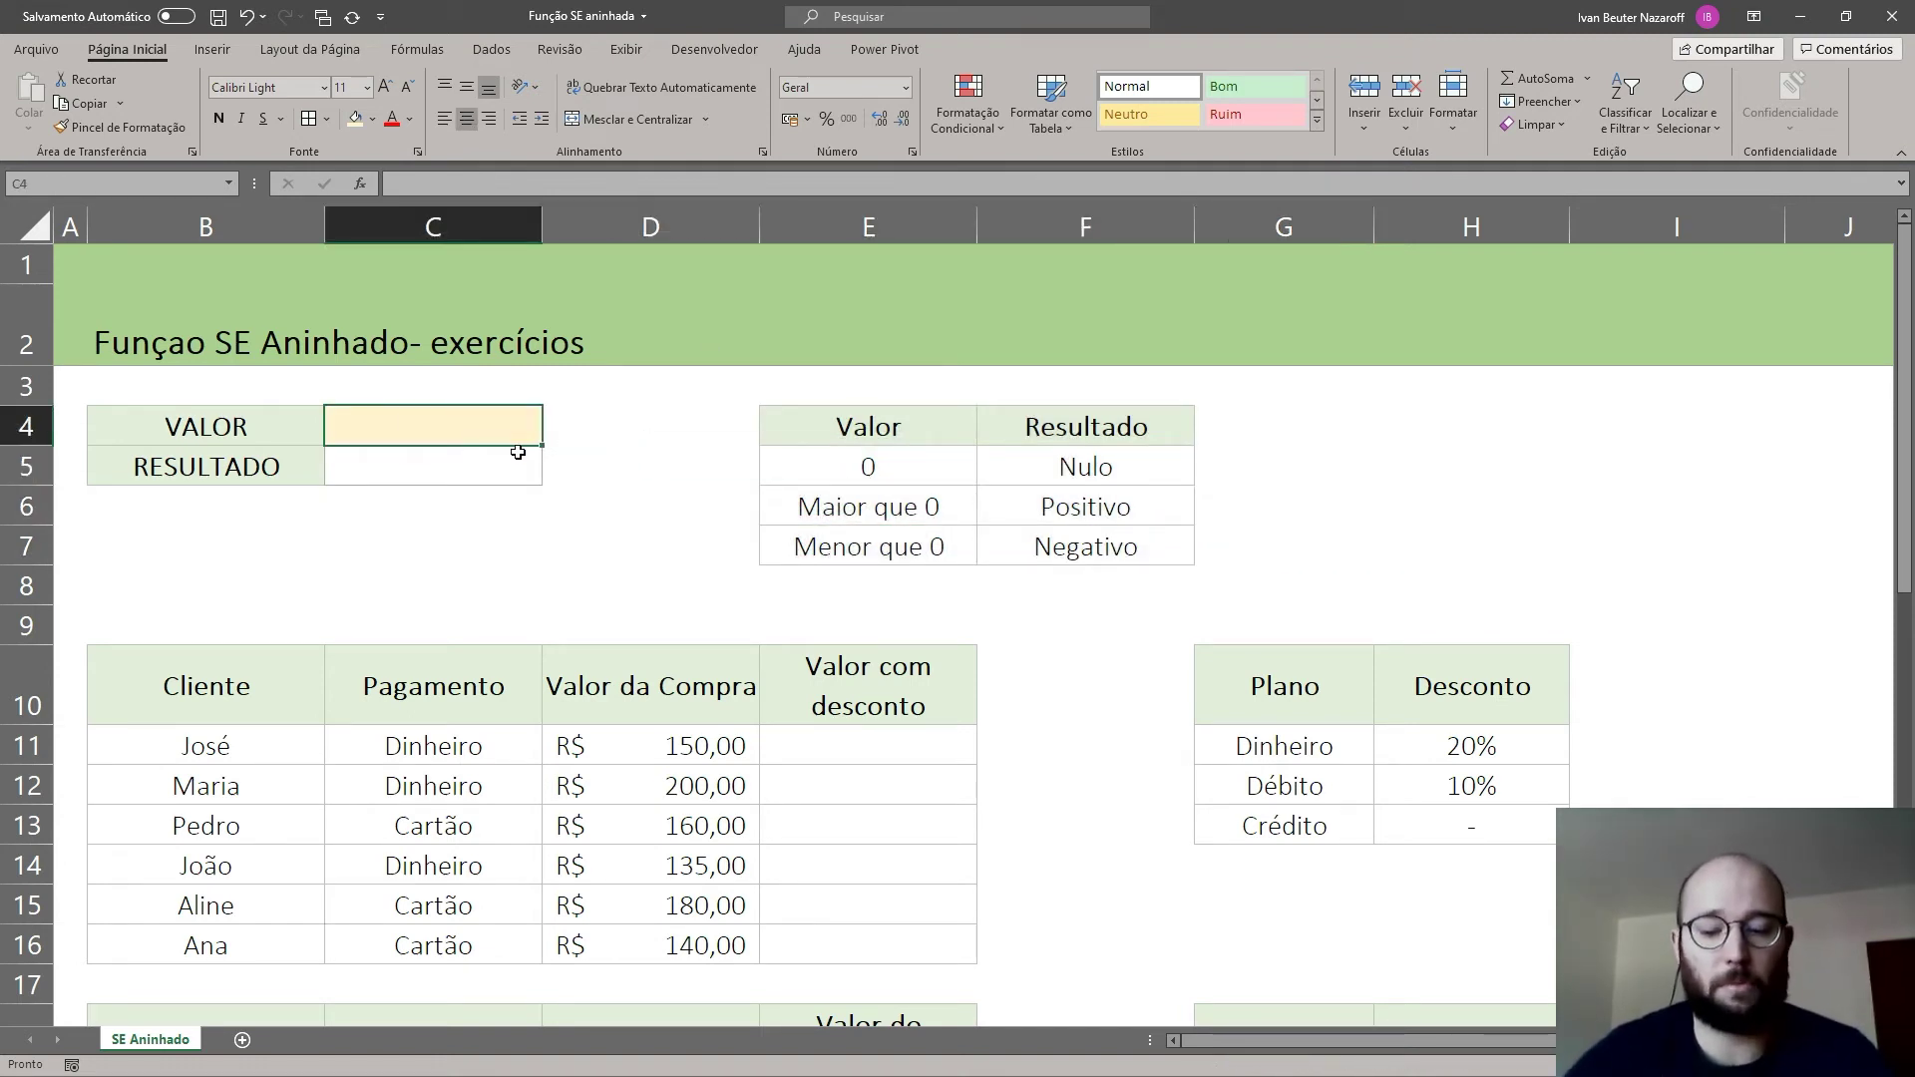
text(0)
key(Return)
key(Up)
text(1)
key(Return)
key(Up)
text(-1)
key(Return)
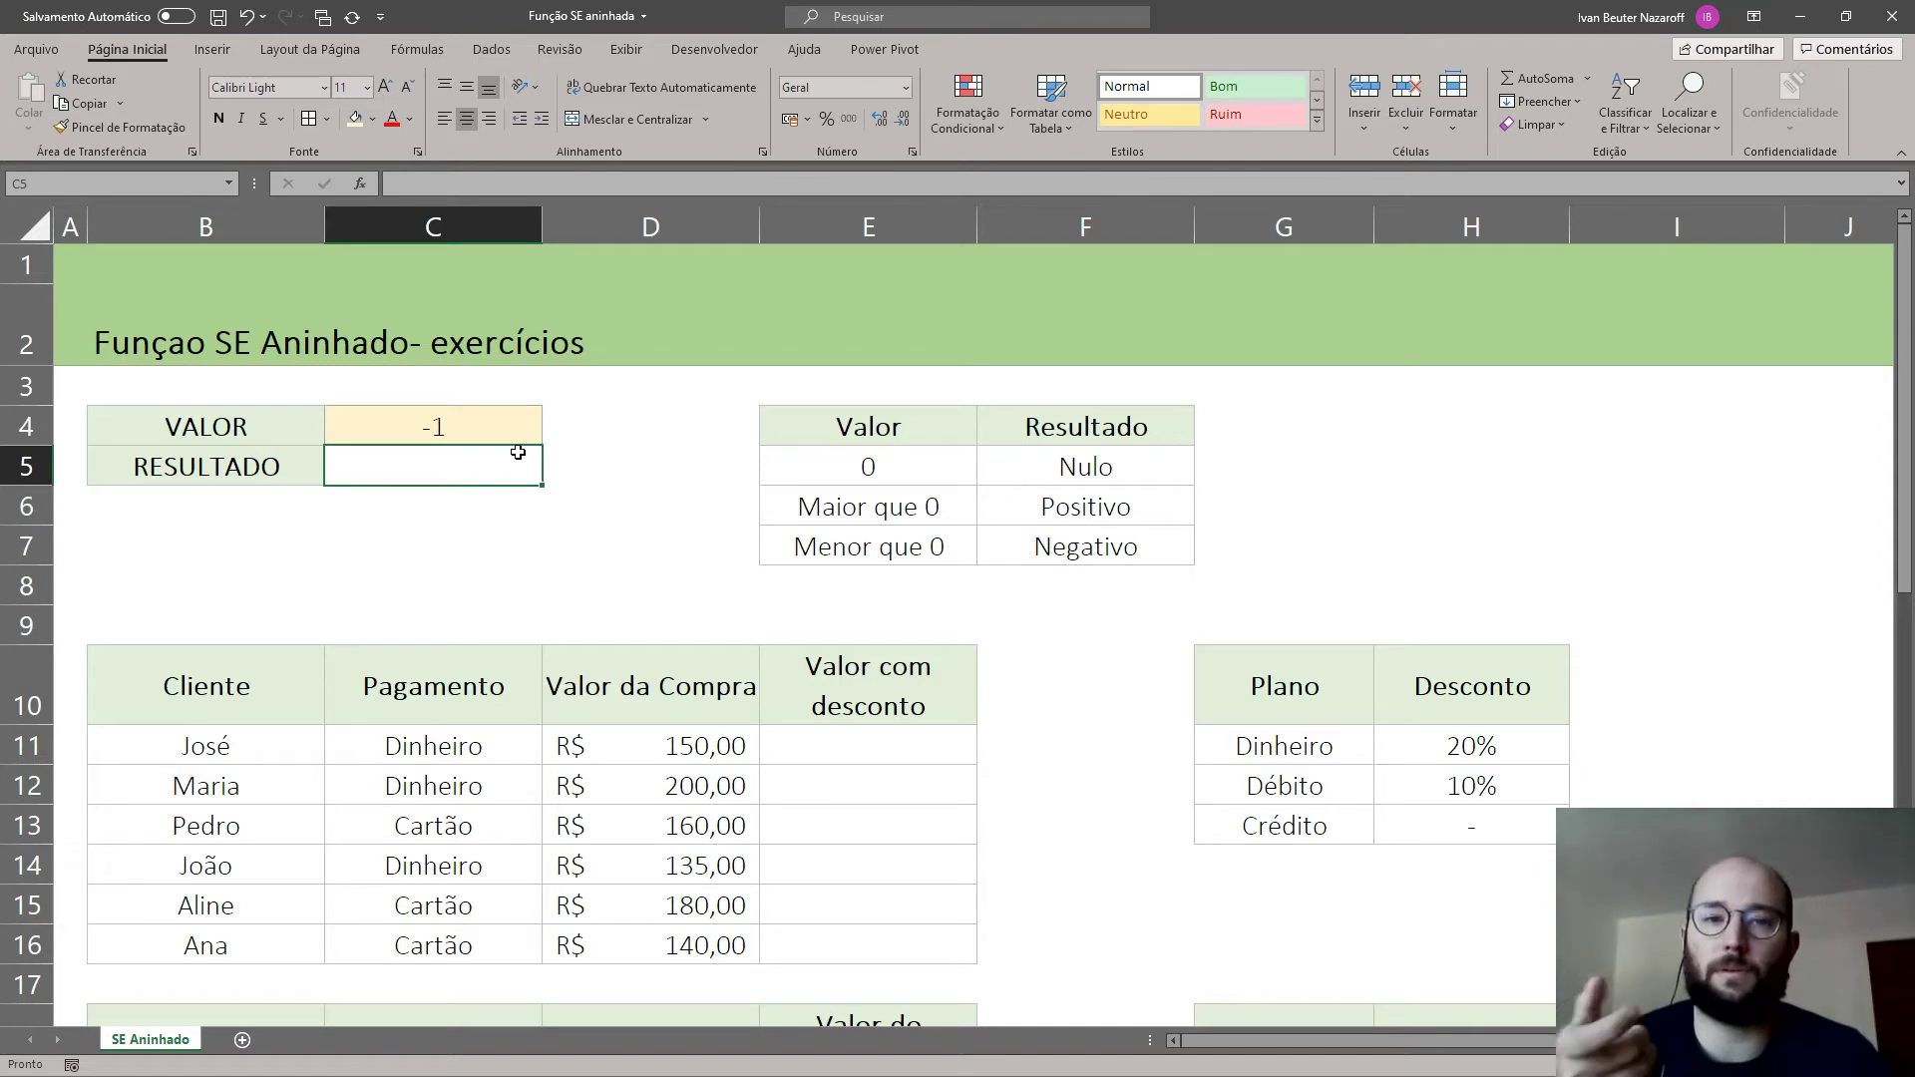
Step: Start an SE formula in C5 with the logical test C4>0
double_click(518, 452)
text(=SE()
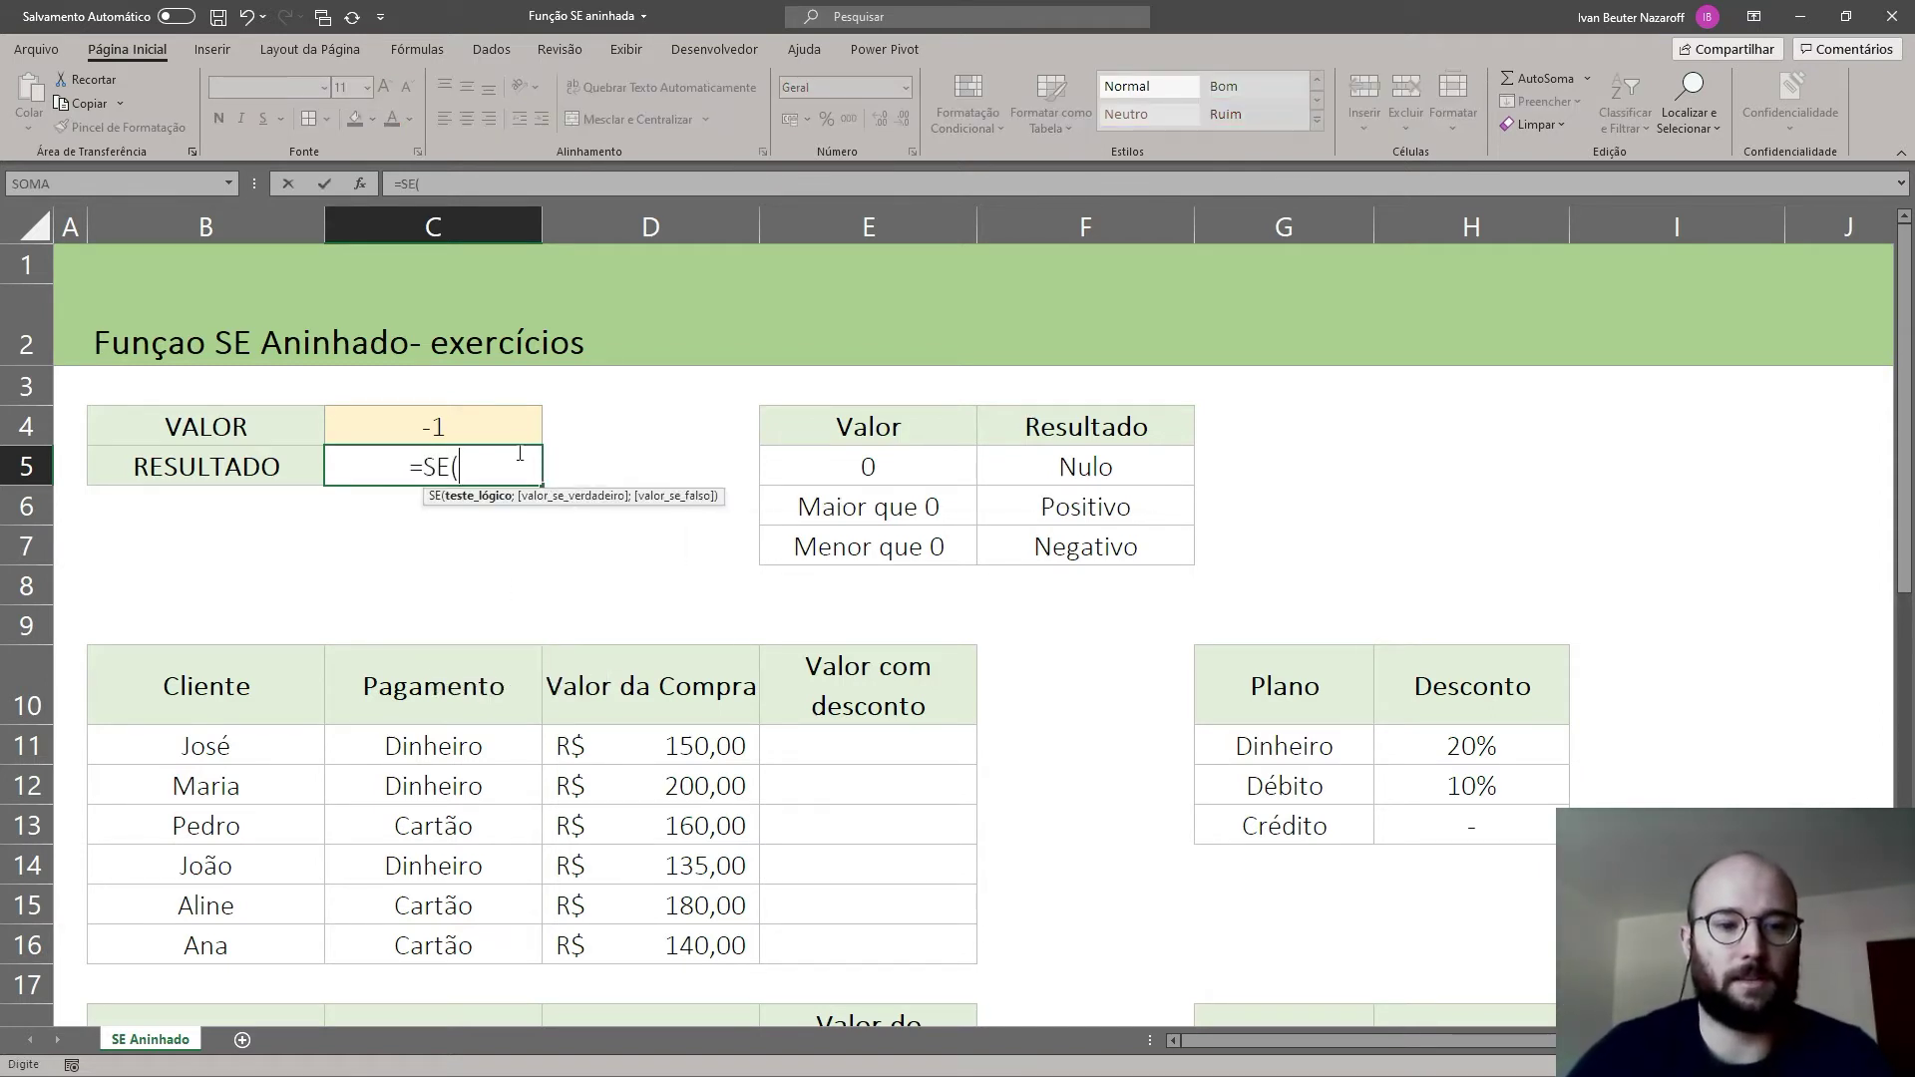
click(500, 417)
text(>)
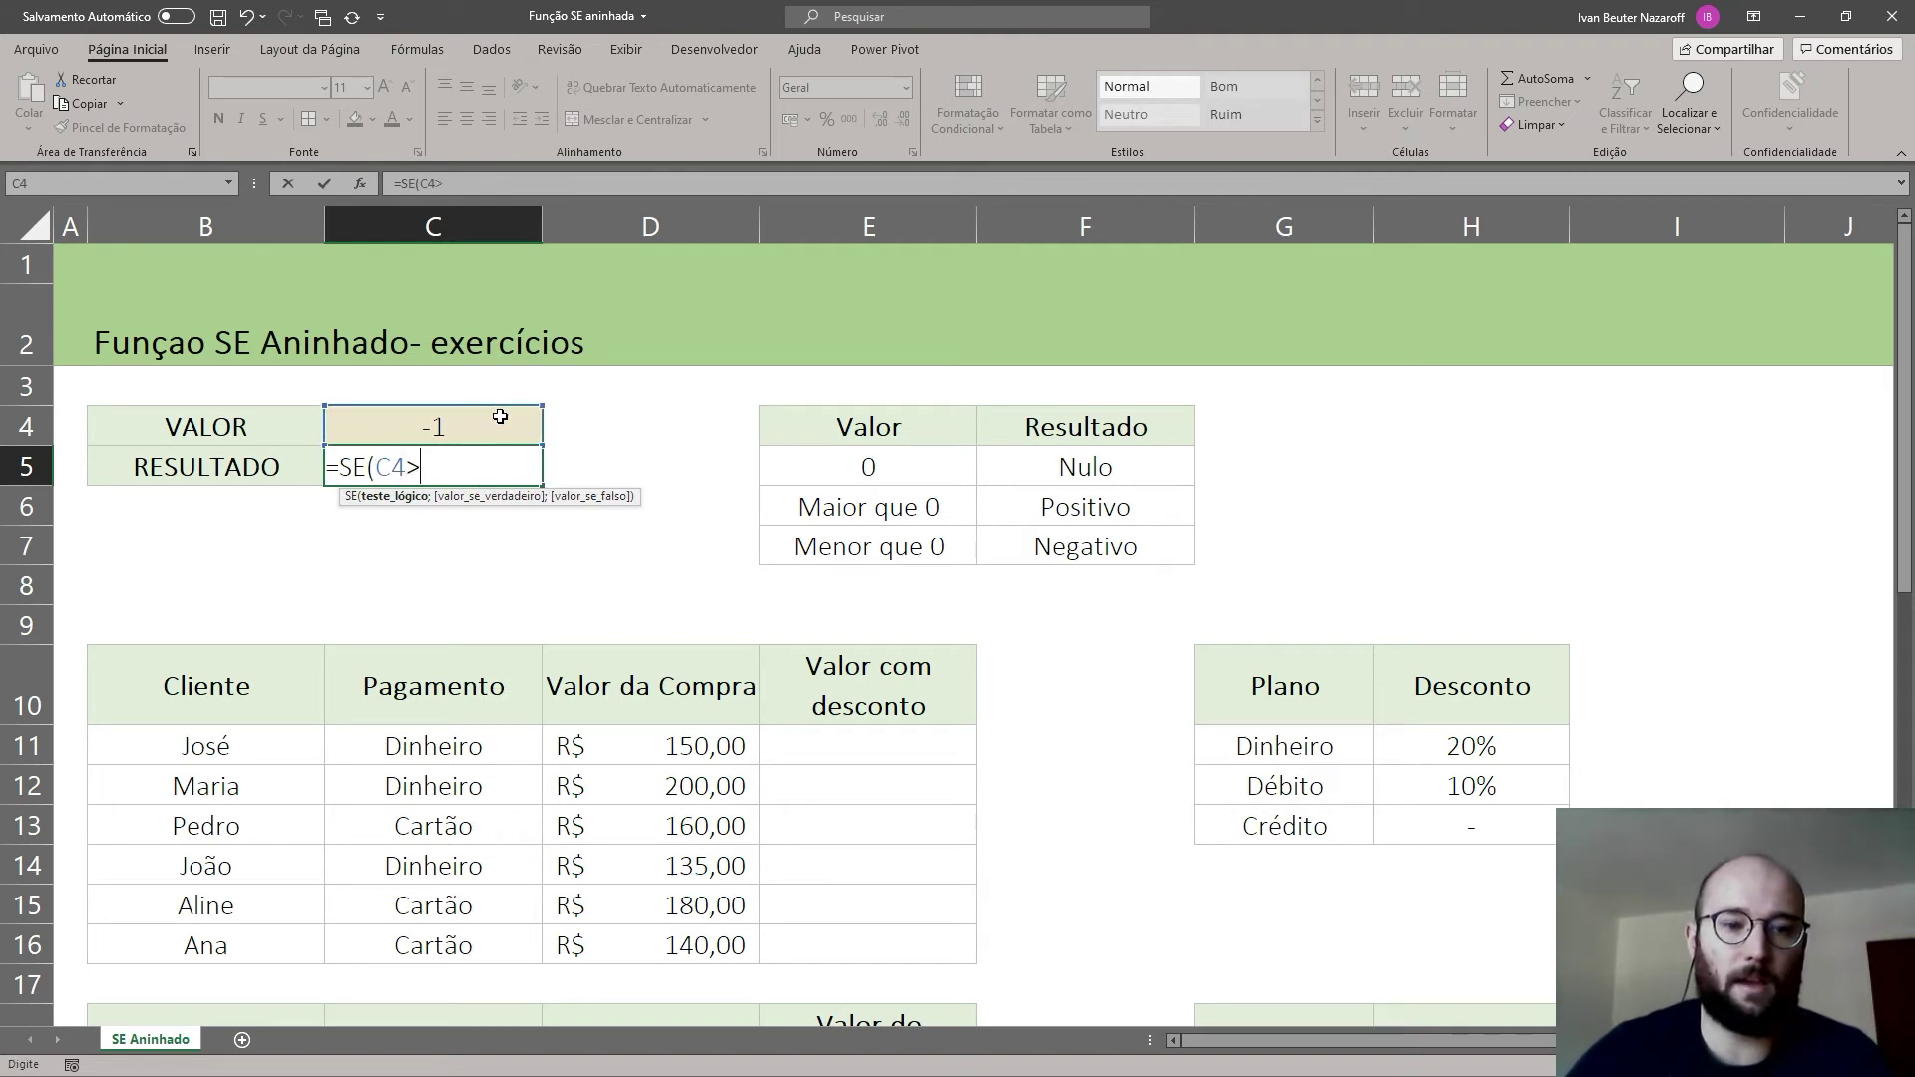
text(0)
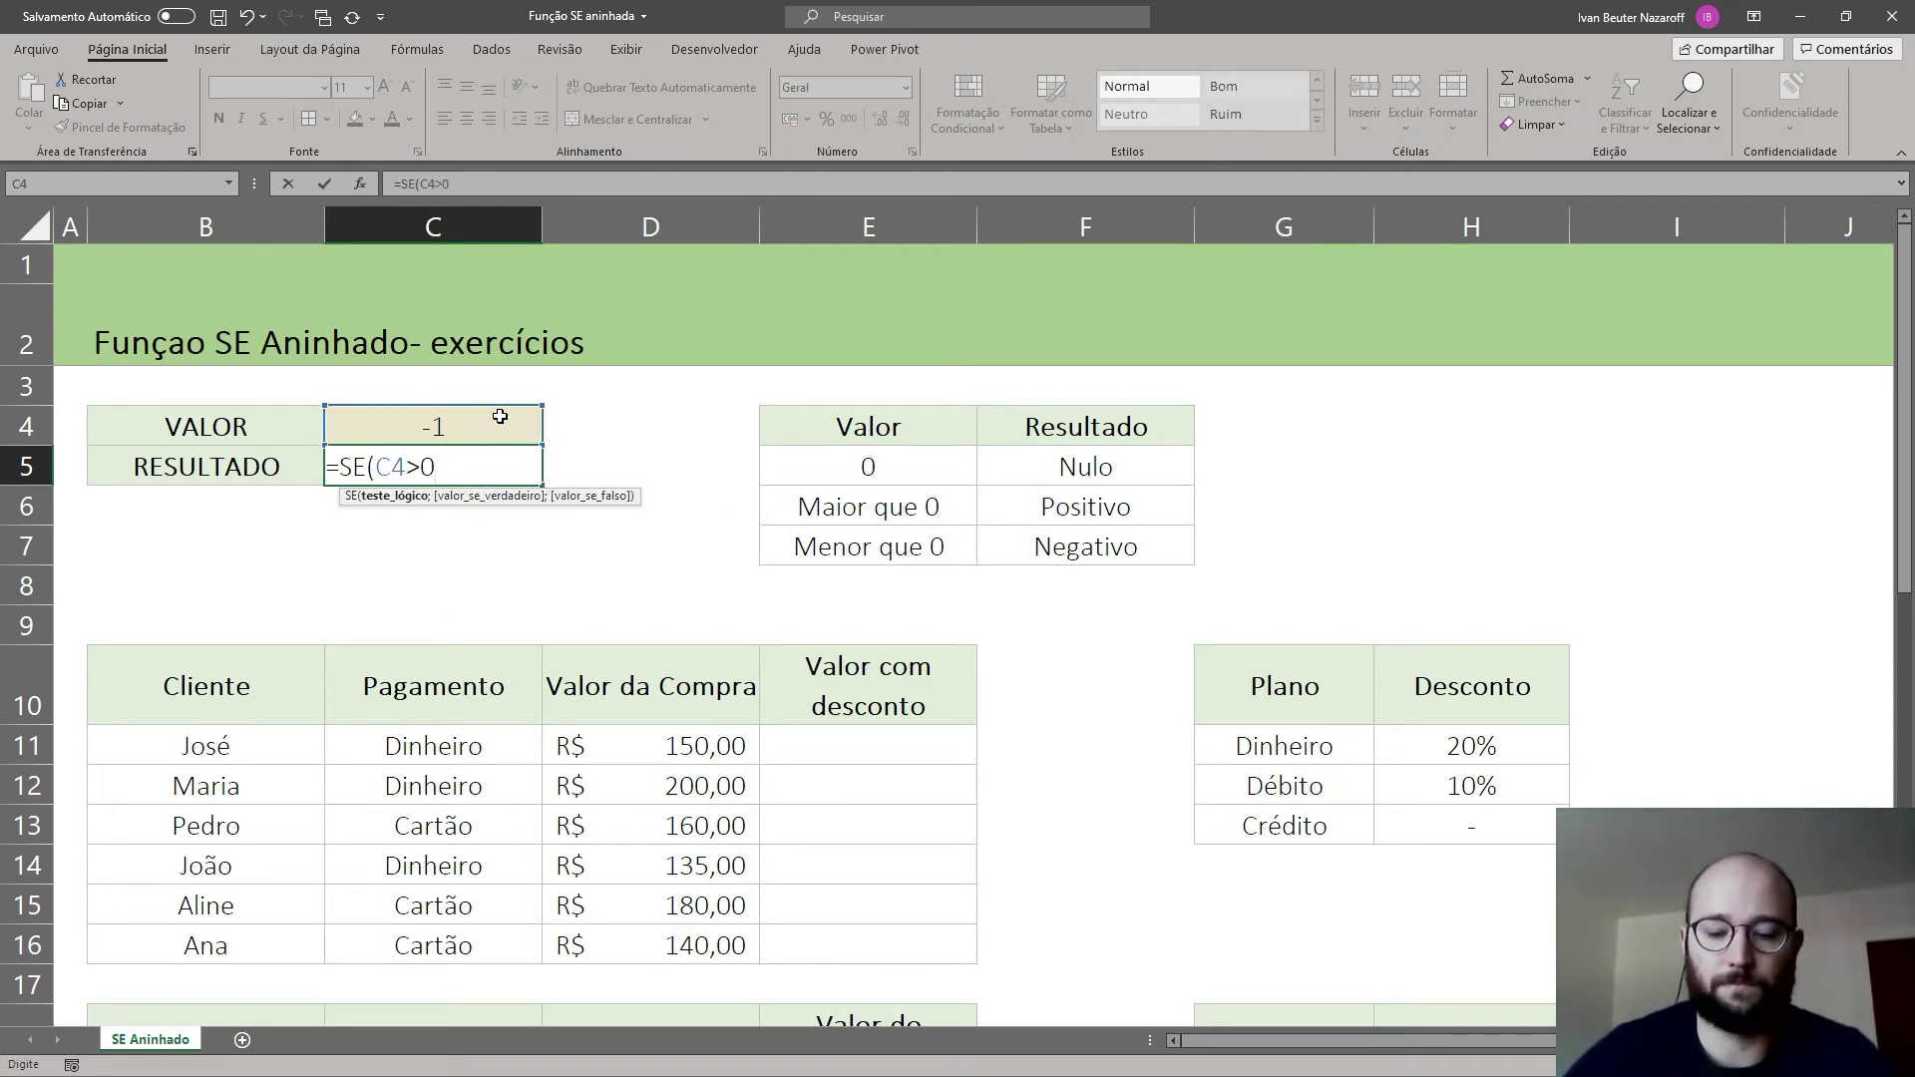
text(;)
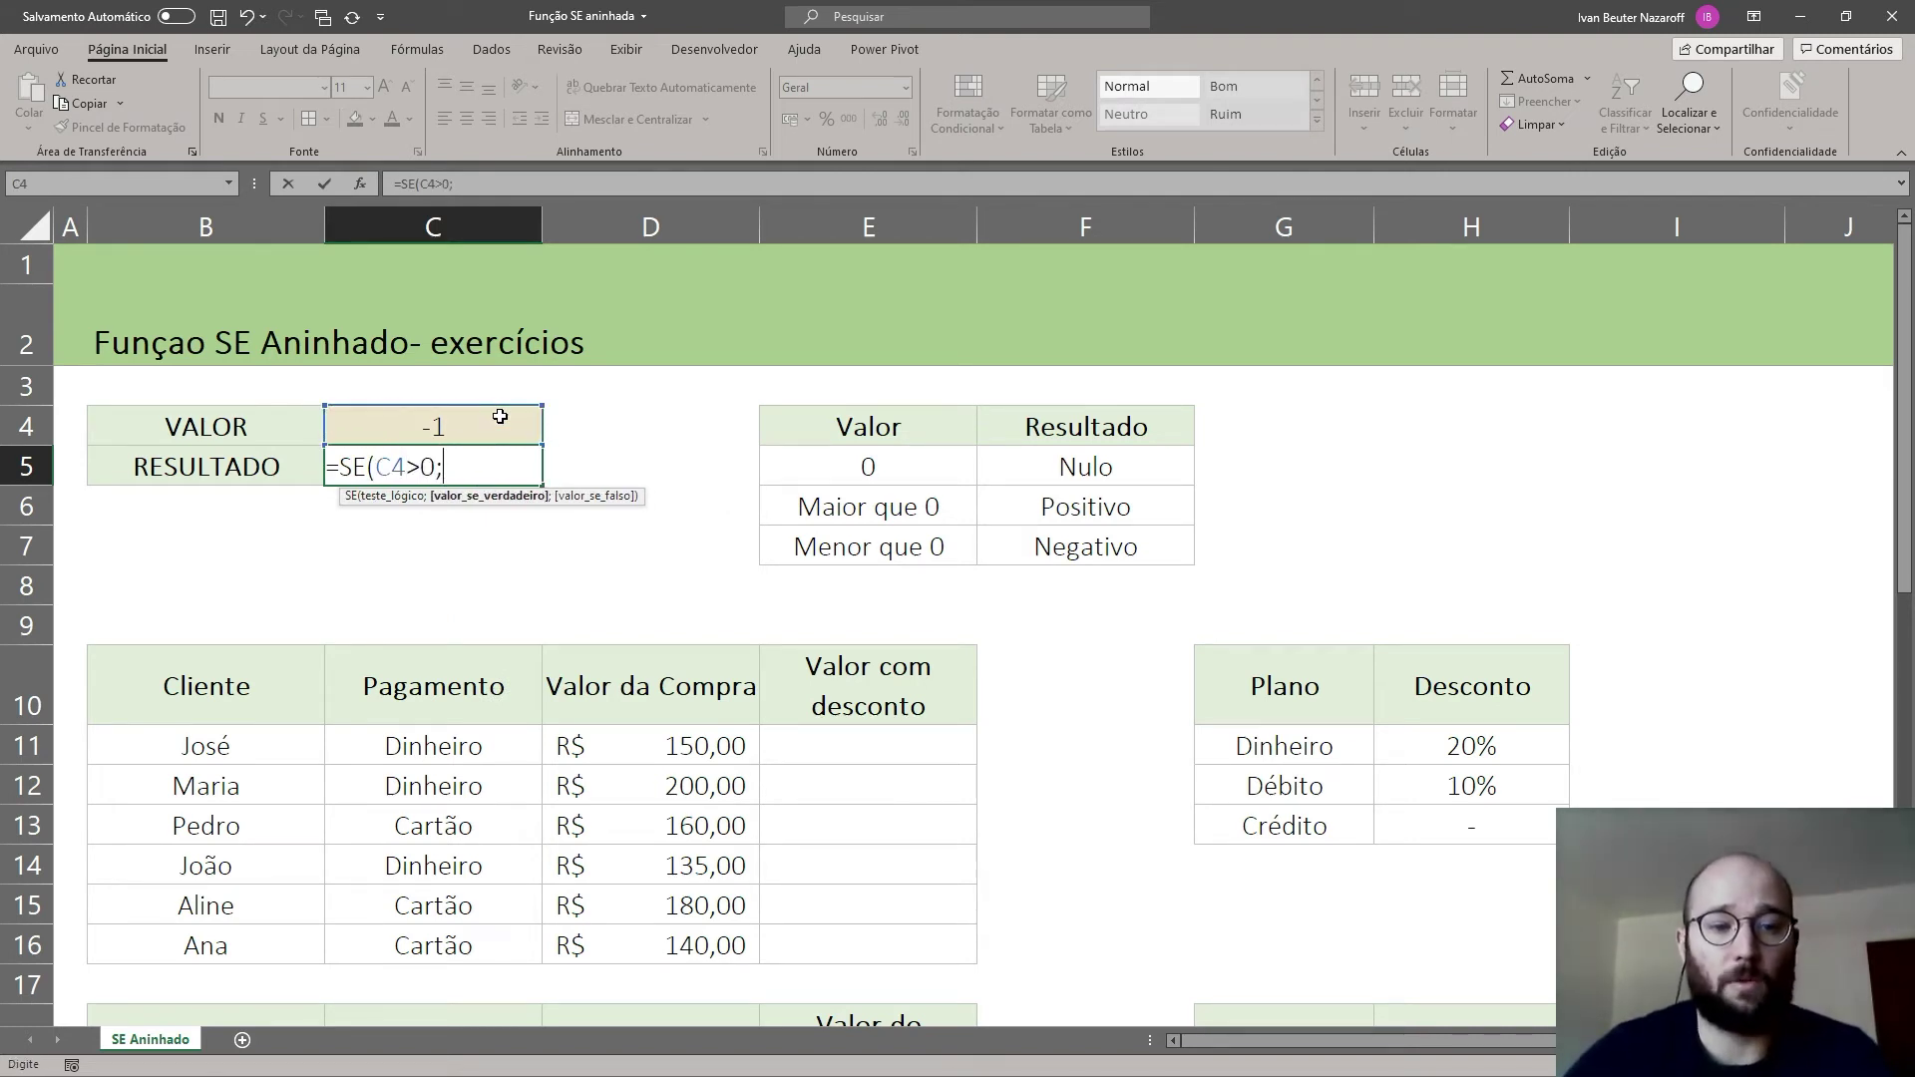
text(")
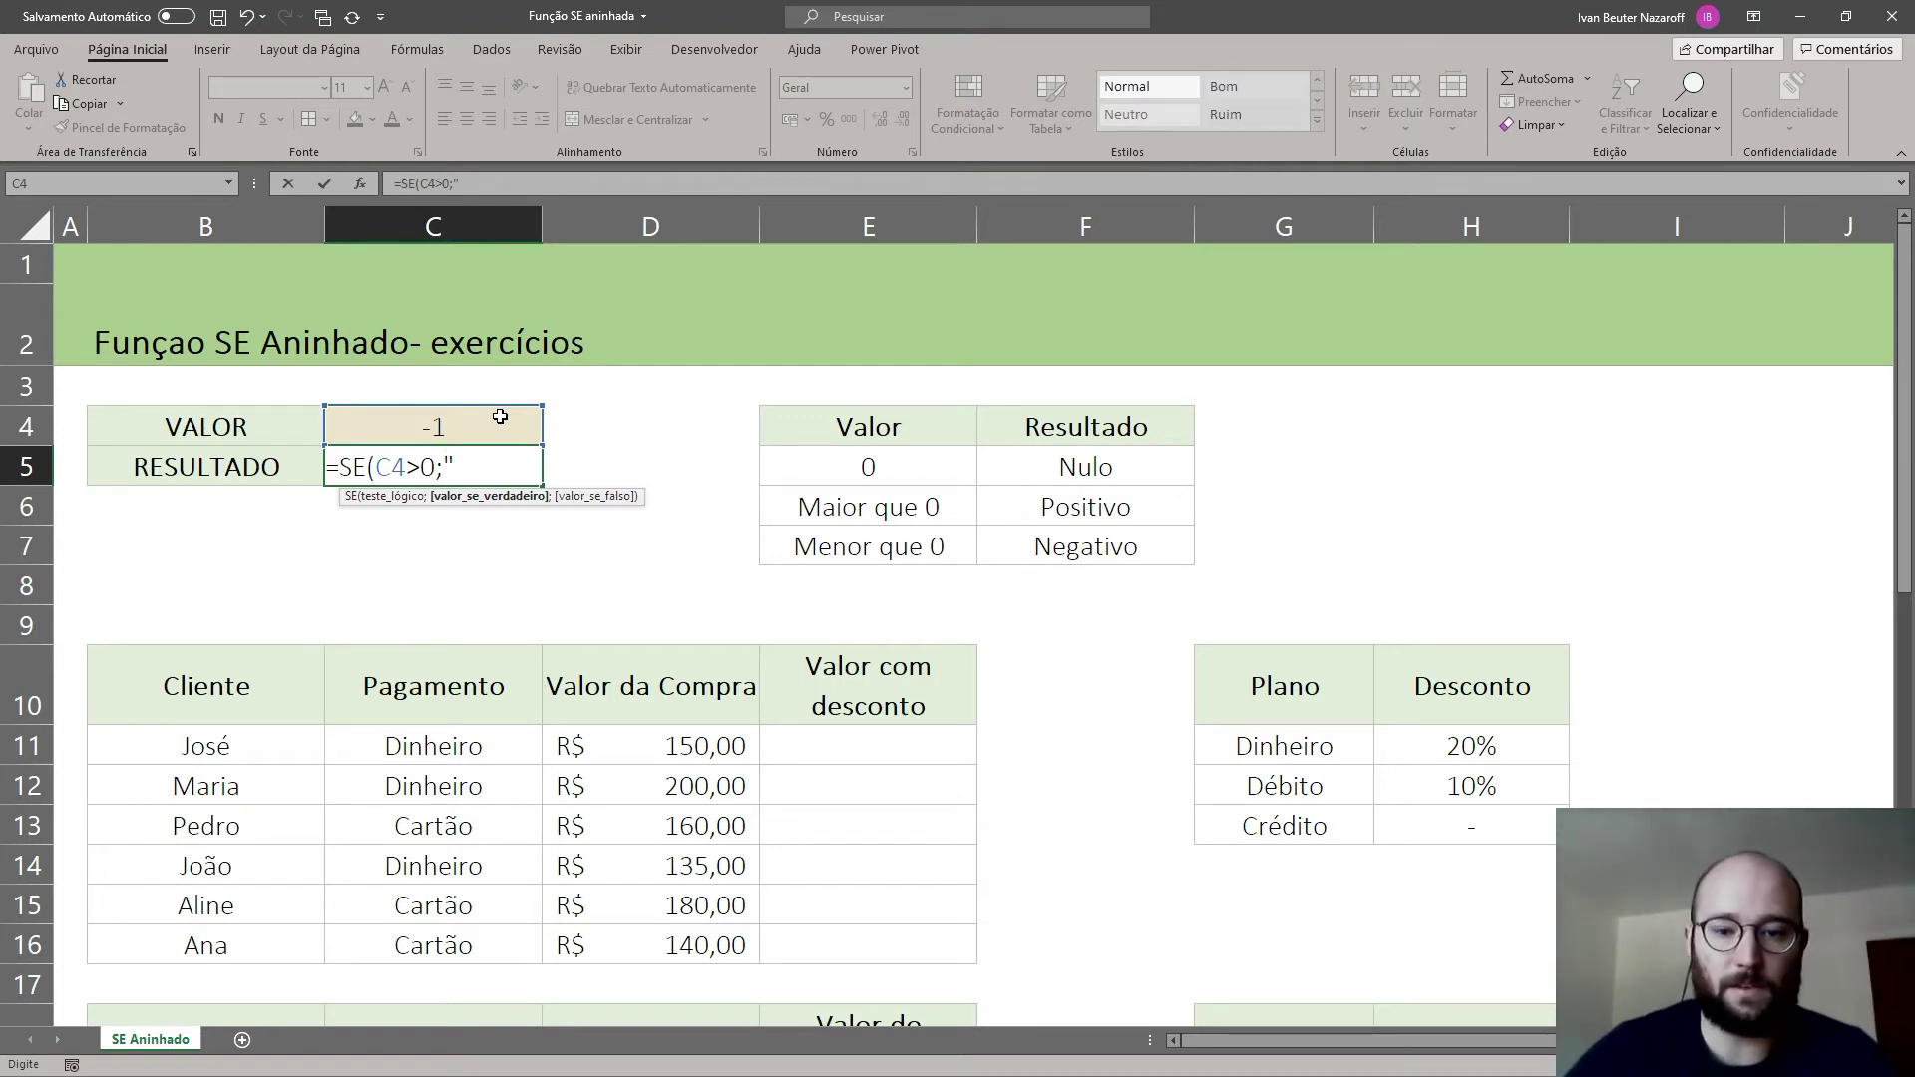
Step: Give "Positivo" as the value-if-true argument of the SE formula in C5
text(pOSITI)
key(BackSpace)
key(BackSpace)
key(BackSpace)
key(BackSpace)
key(BackSpace)
key(BackSpace)
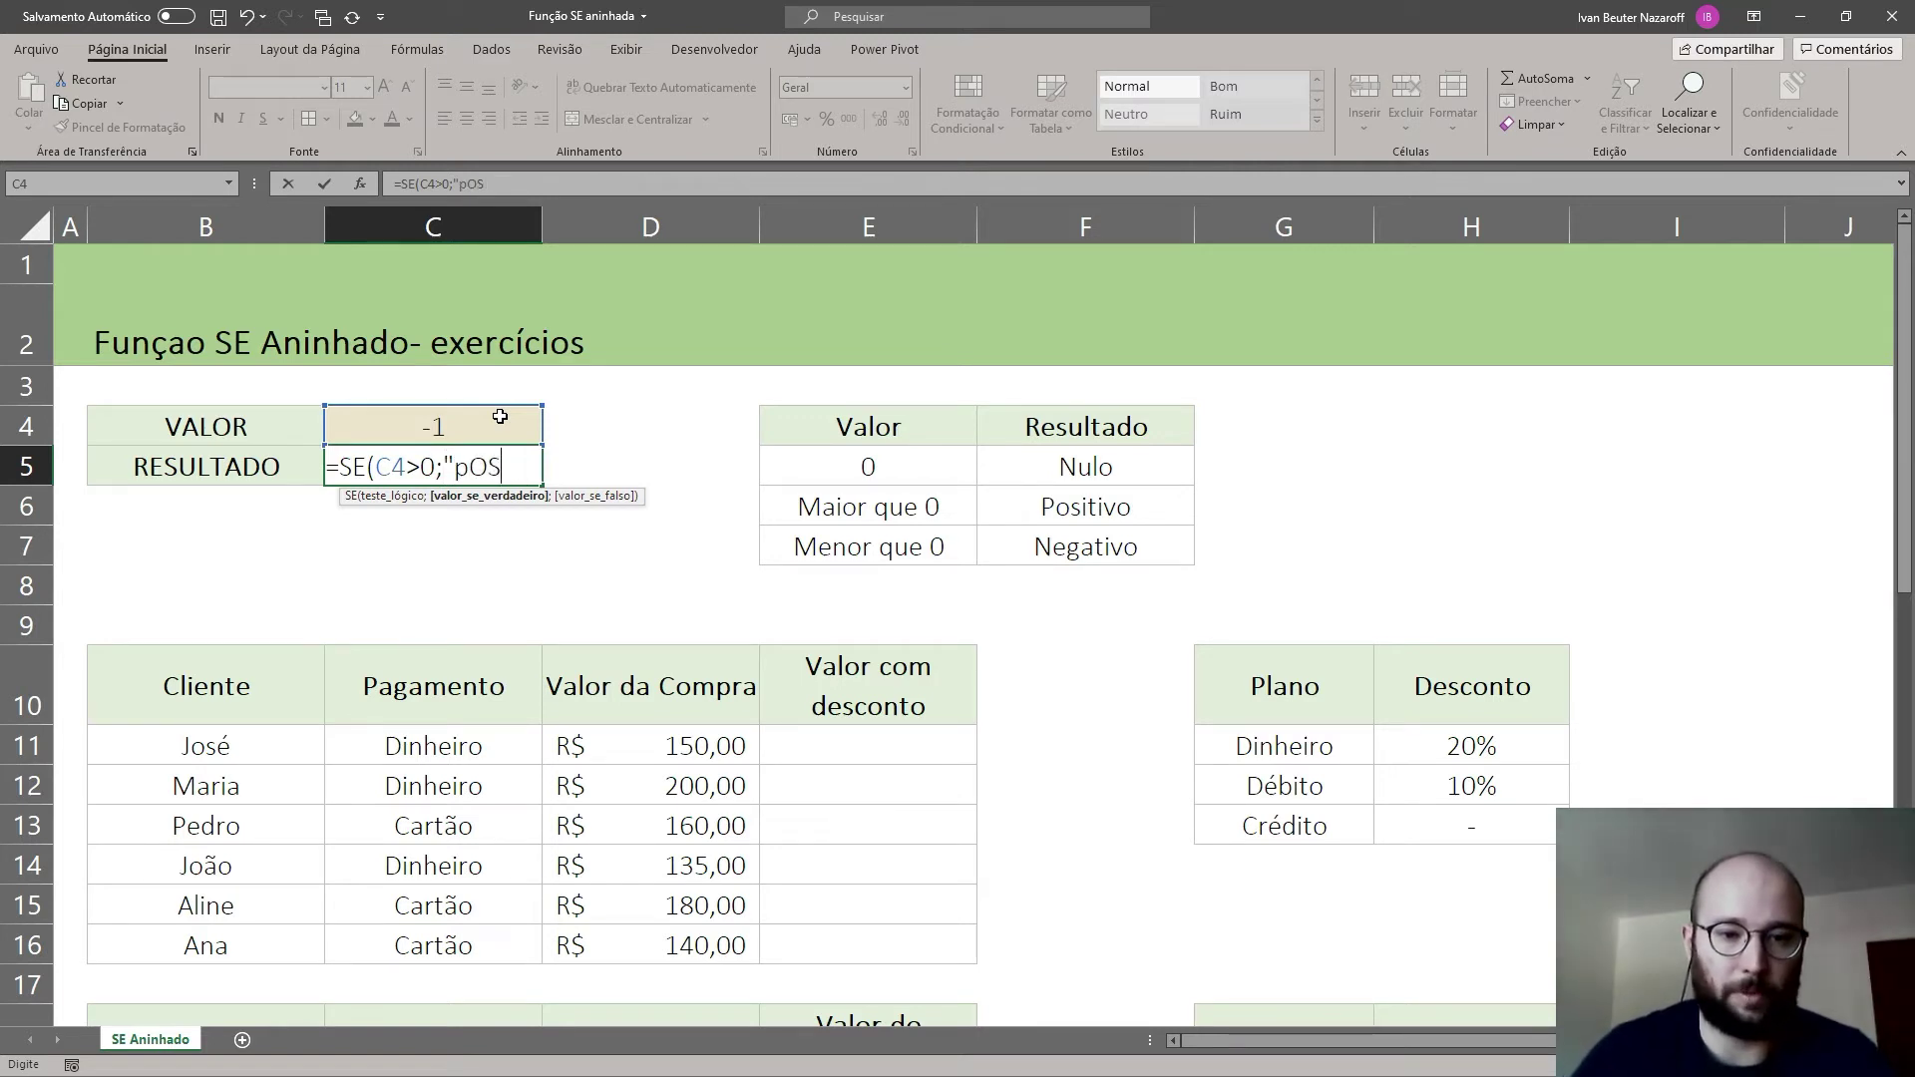
key(Caps_Lock)
text(positi)
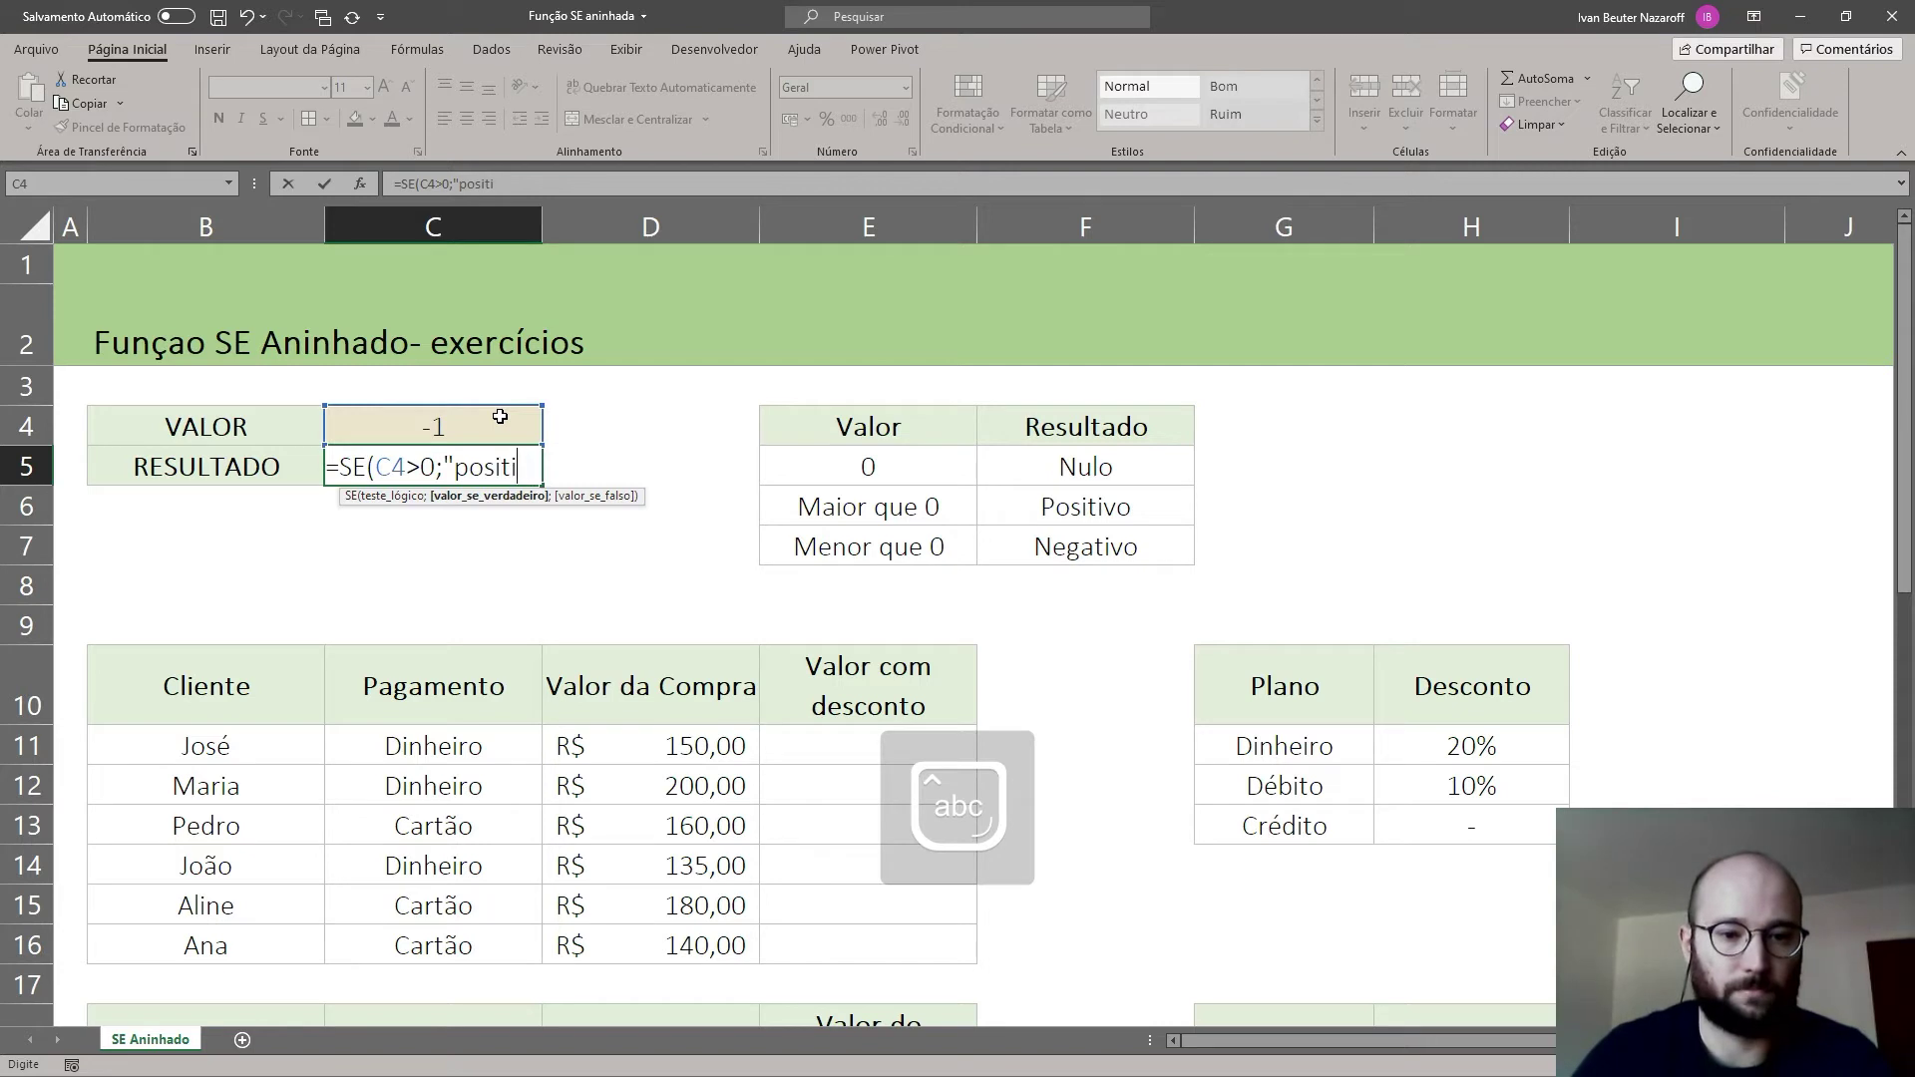
key(BackSpace)
key(BackSpace)
key(BackSpace)
text(Positivo)
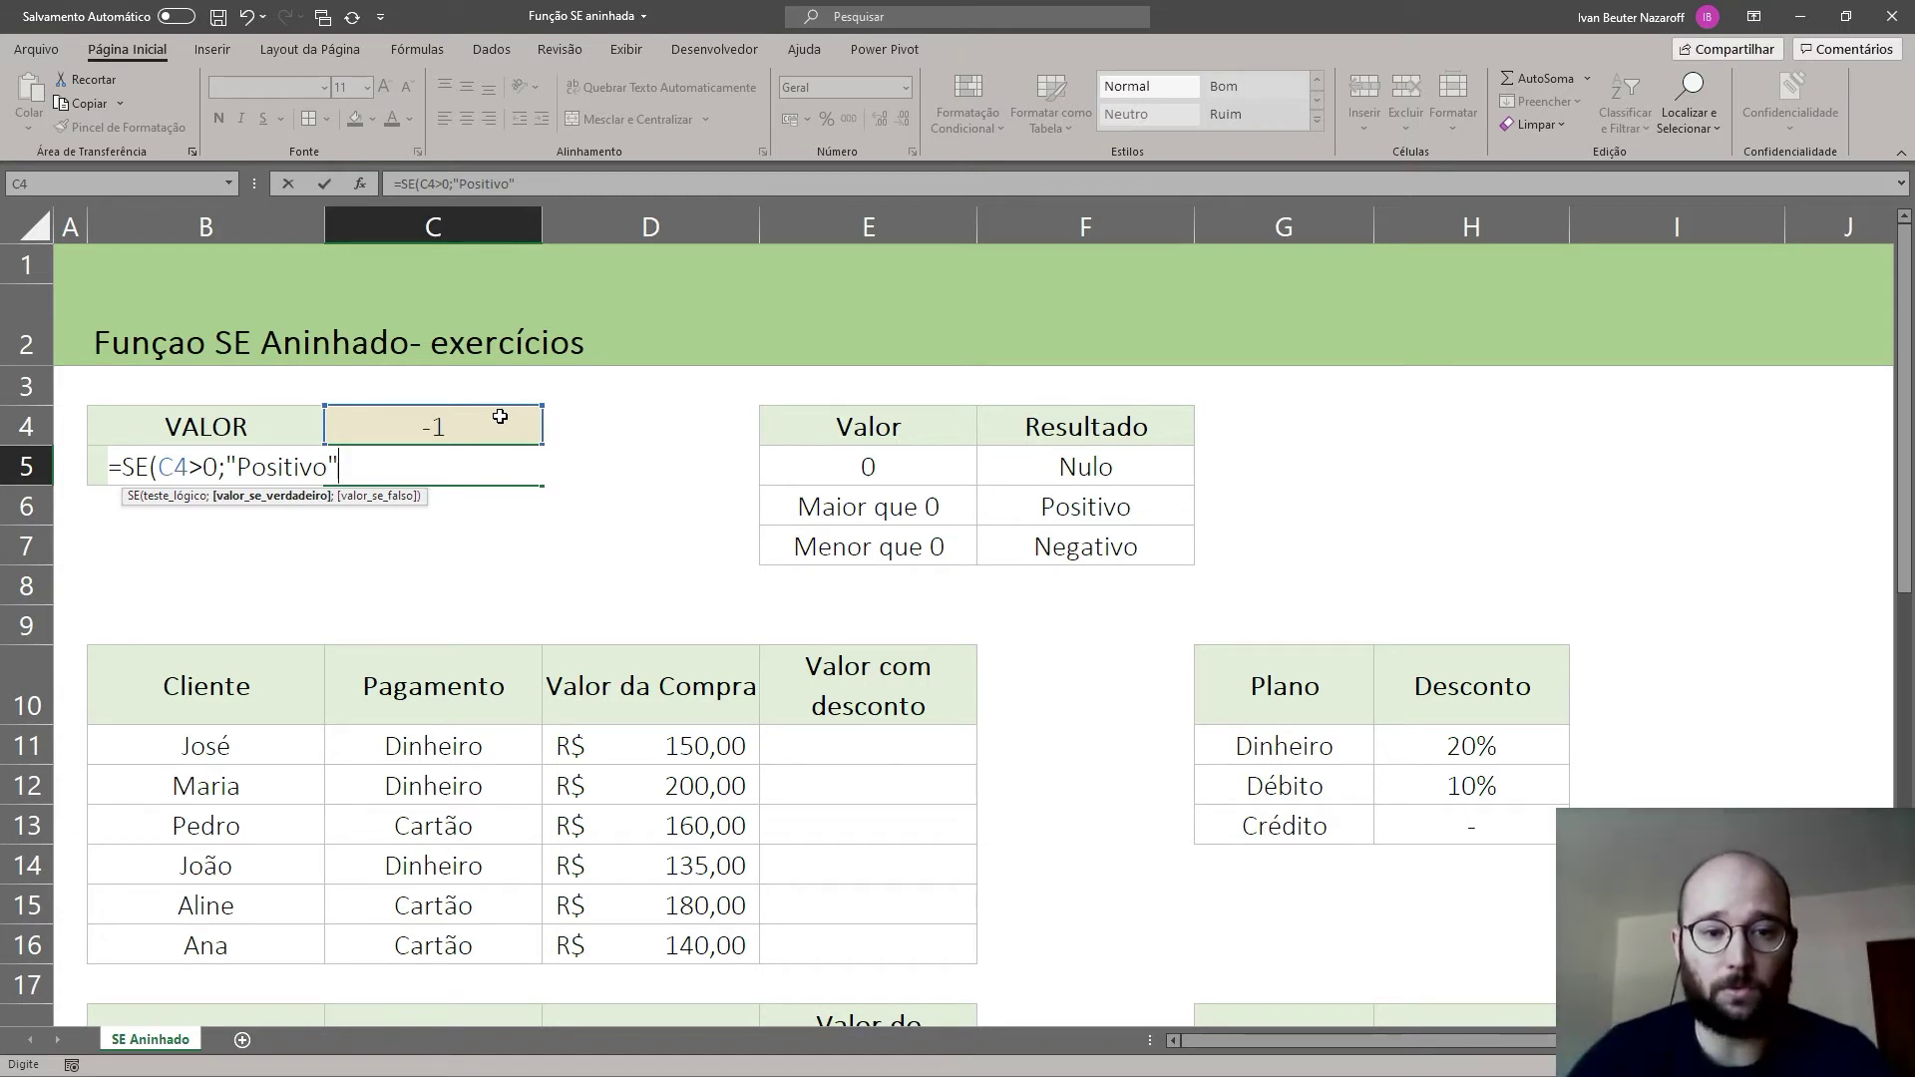
text(;)
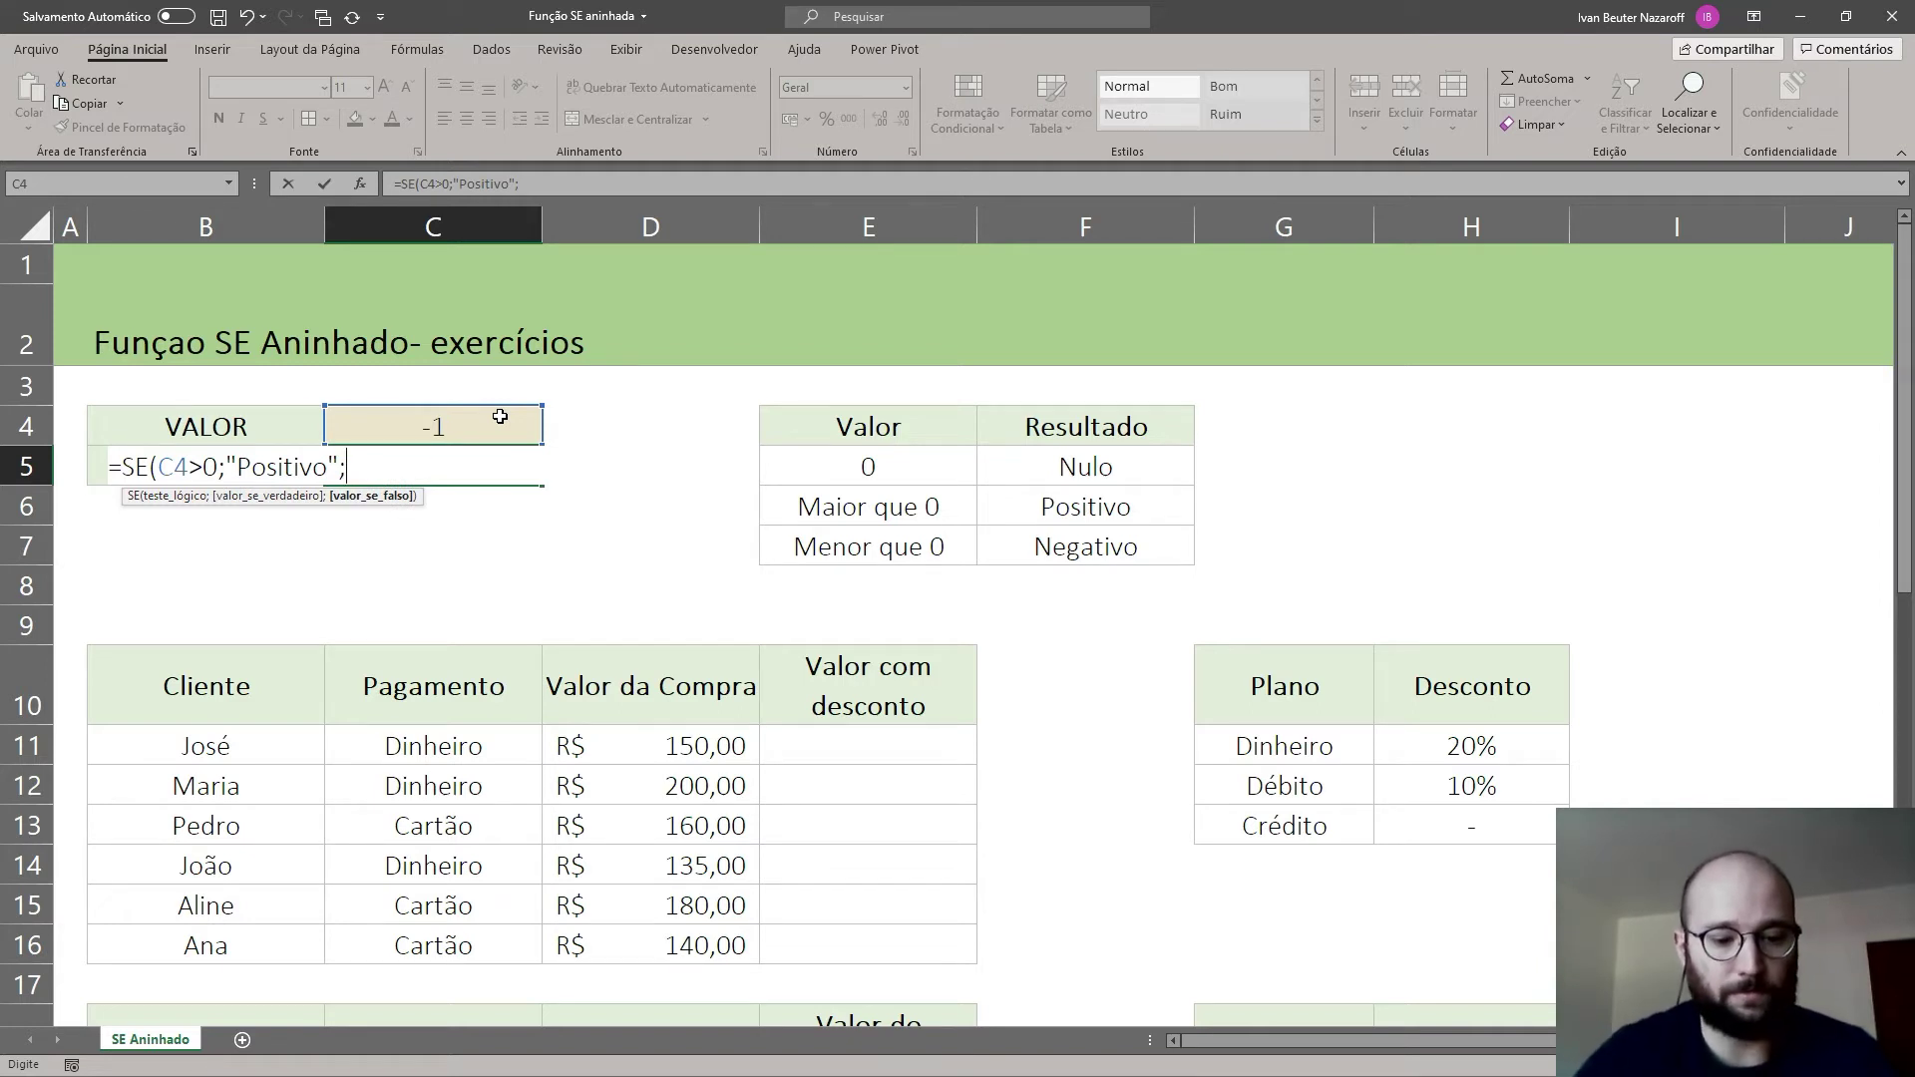
Step: Nest a second SE as the value-if-false argument, testing C4=0 and returning "Nulo" or "Negativo", and close both functions
text(se()
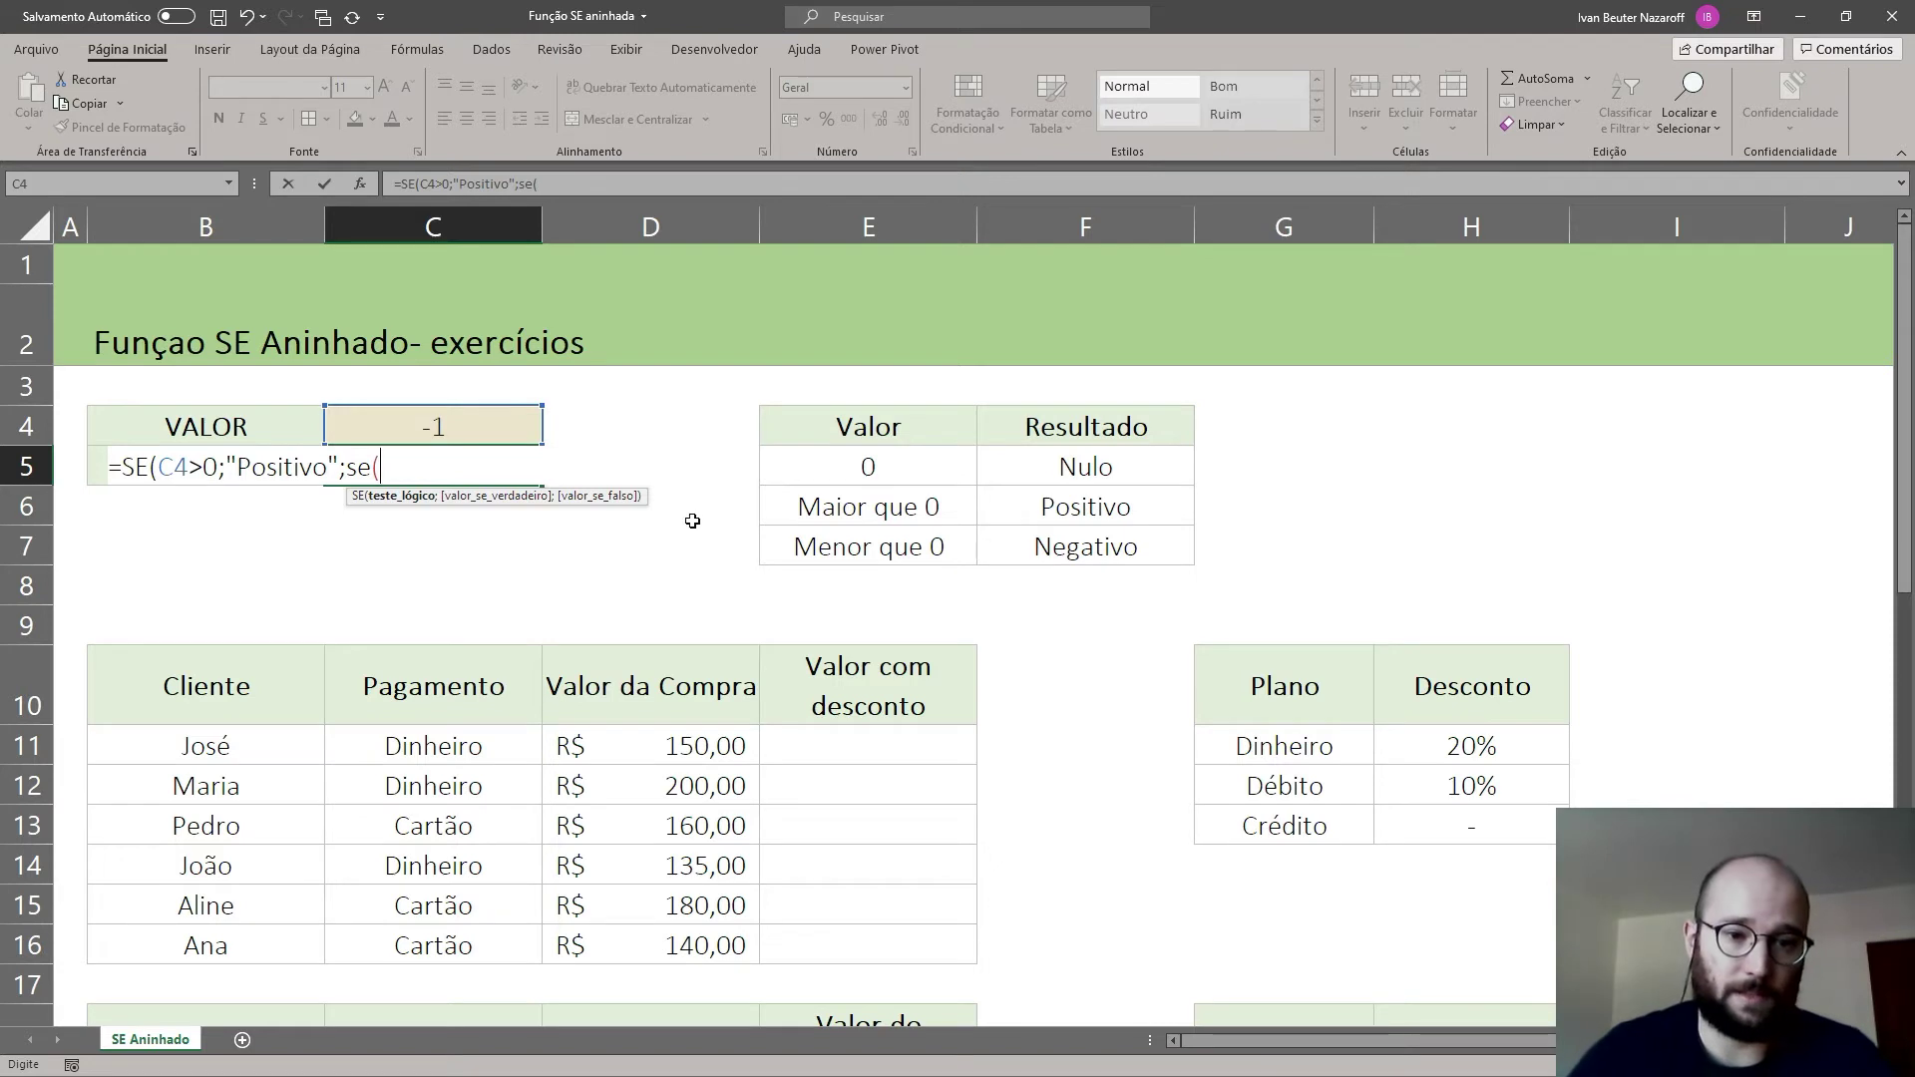
click(445, 423)
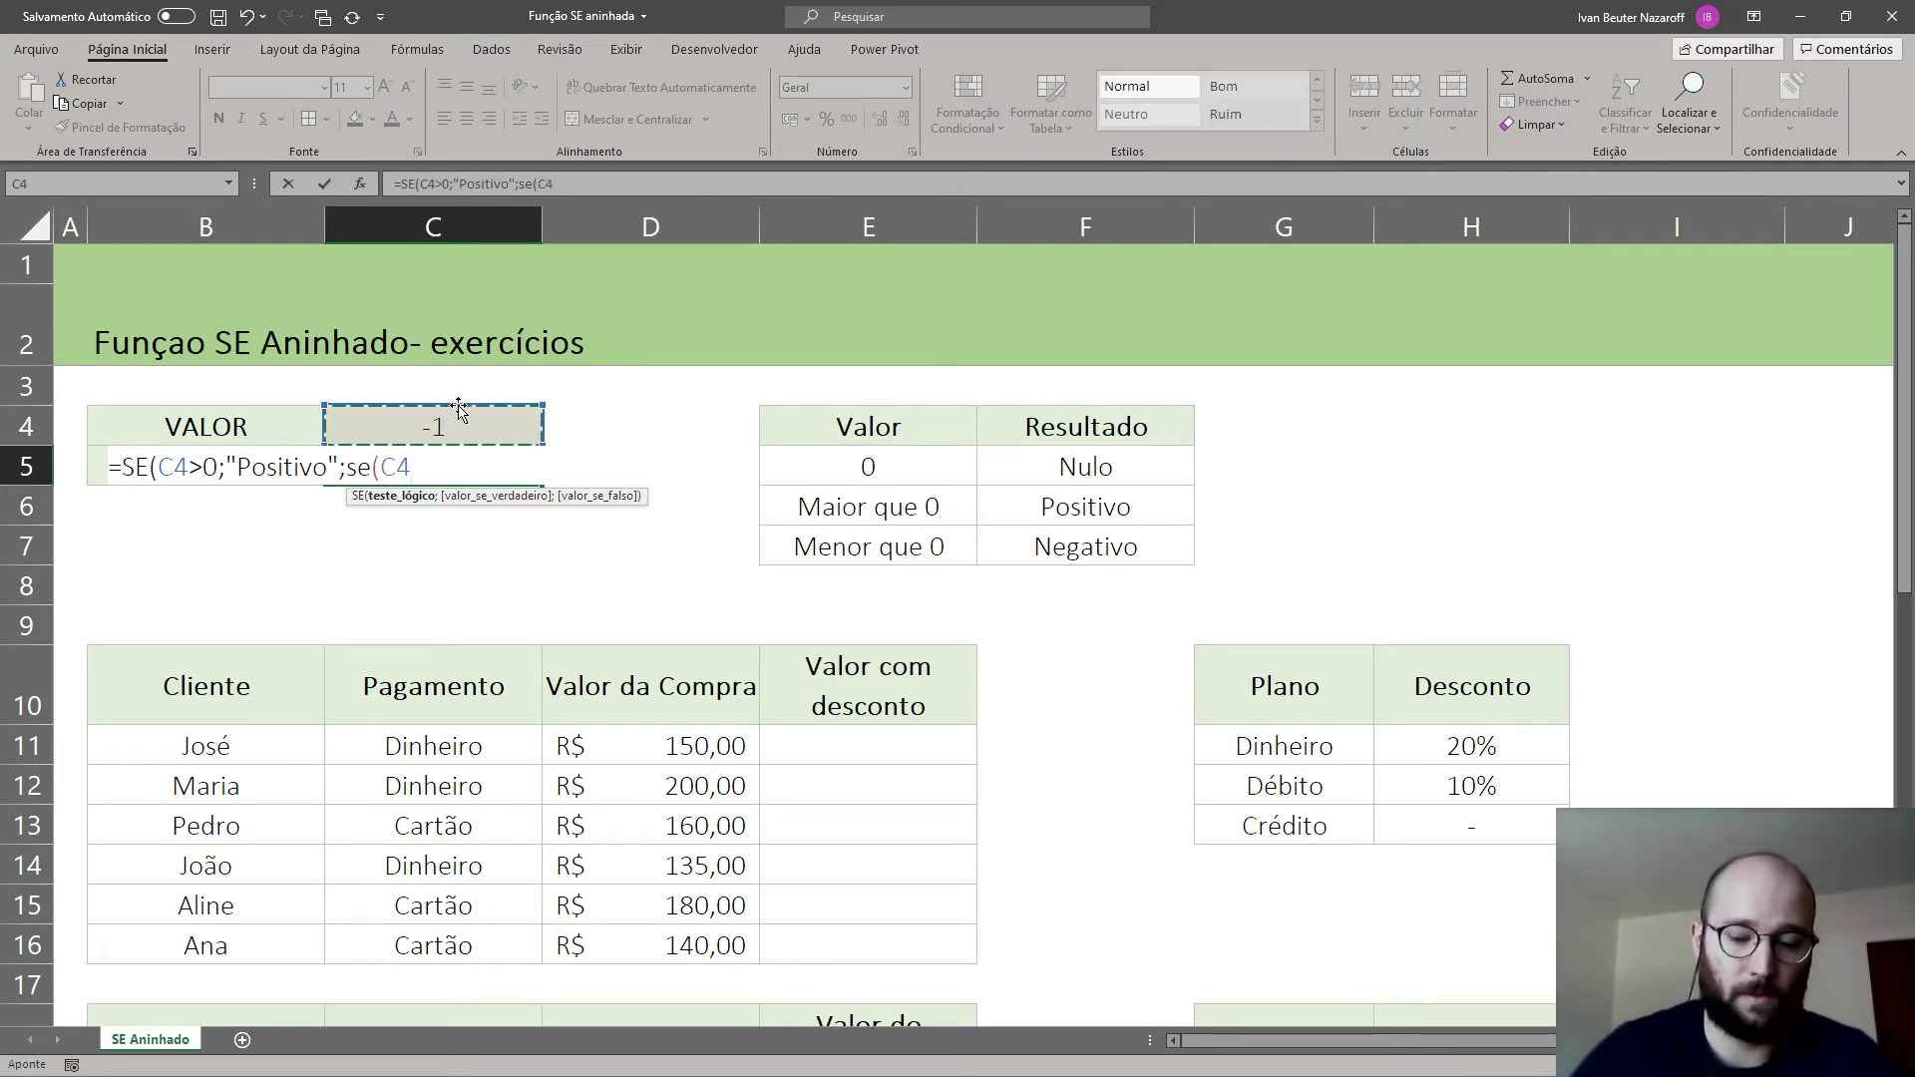
text(=0)
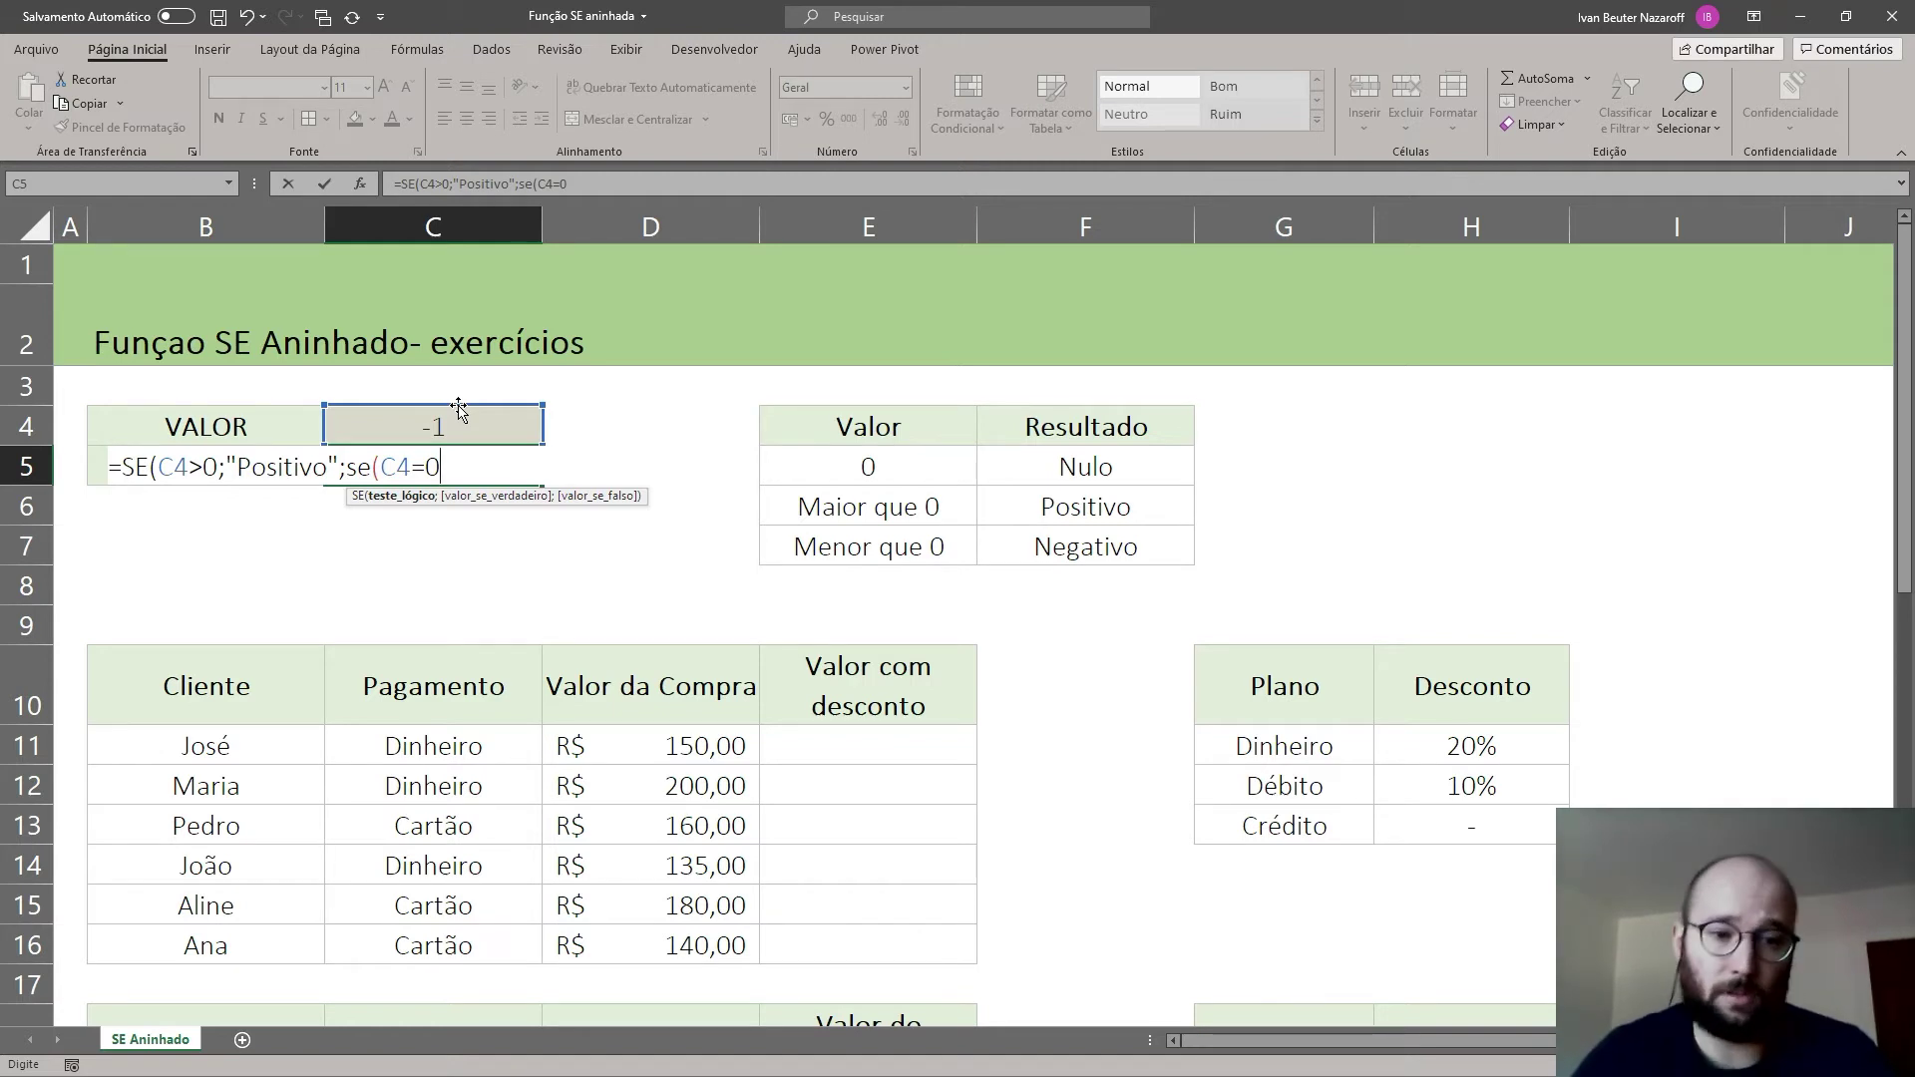
text(;)
text("Nulo";"Negativo)
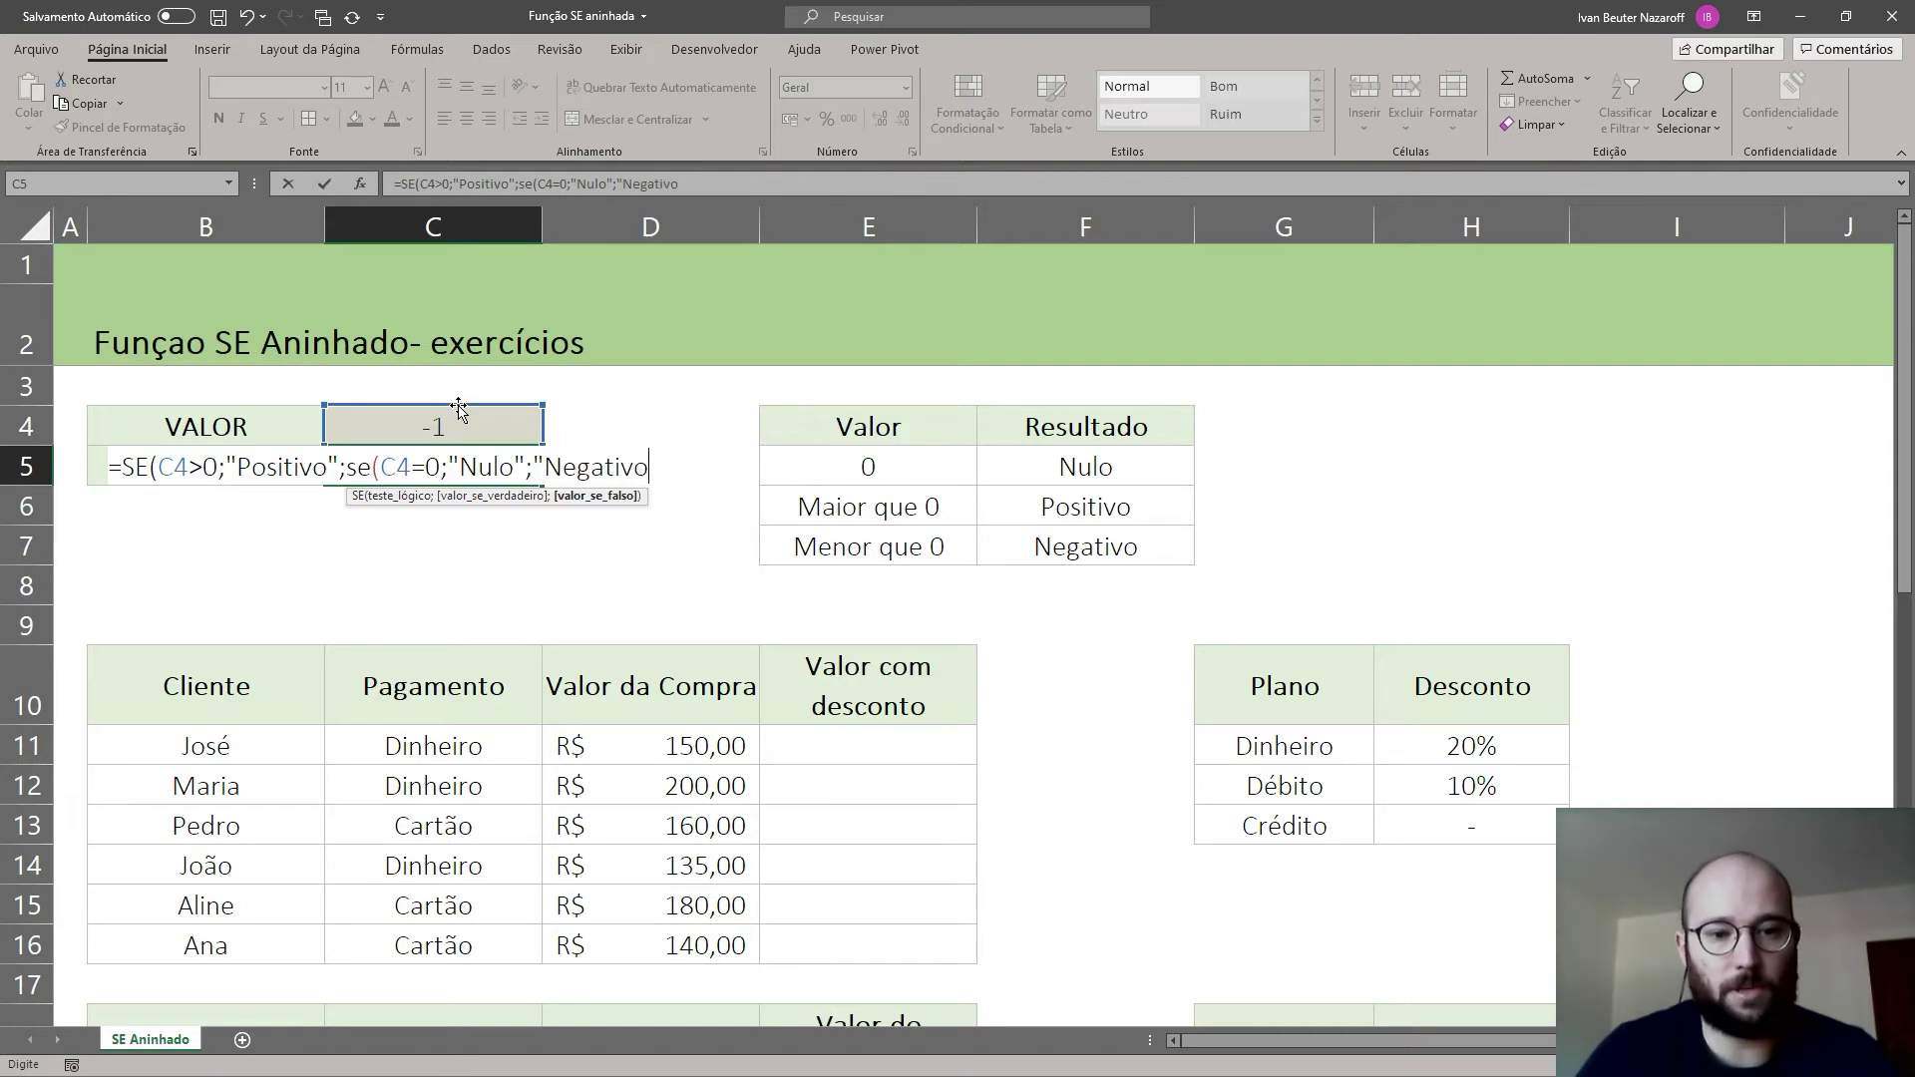
text(")))
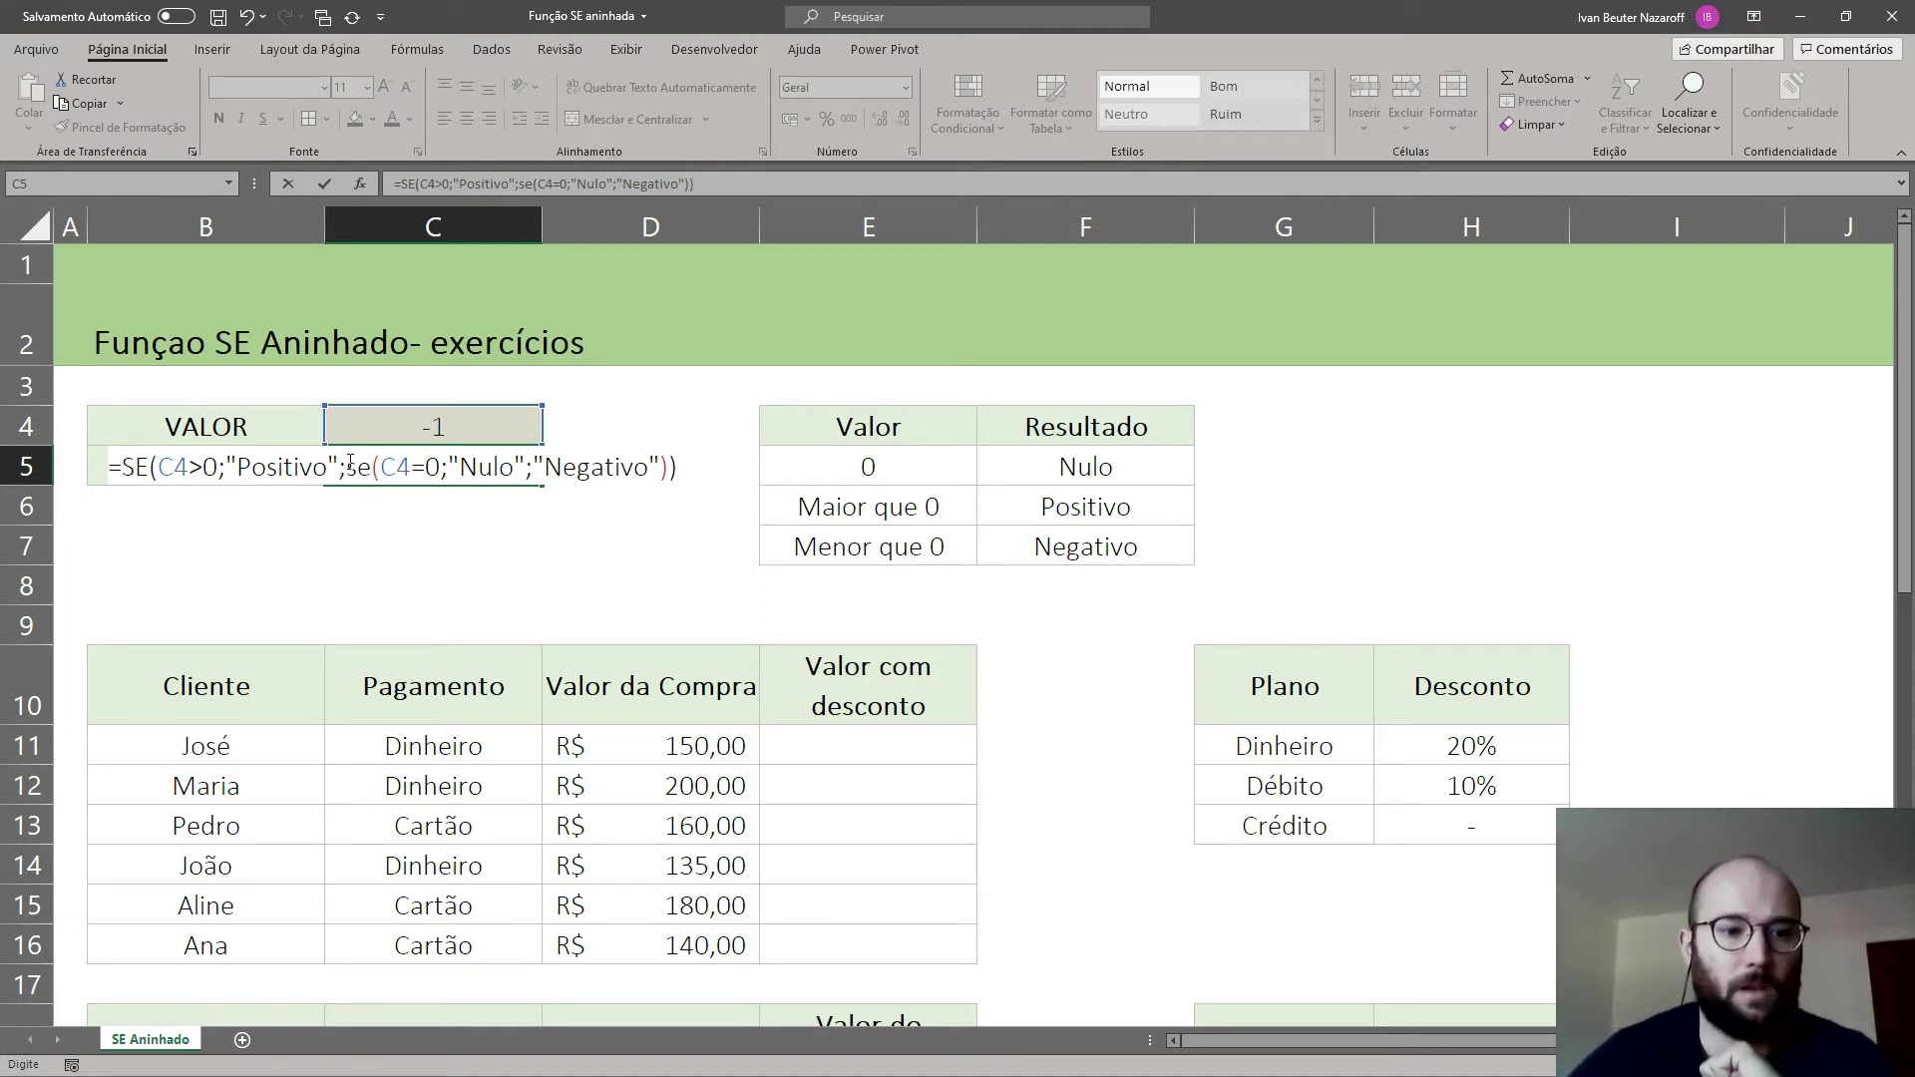
Step: Examine the logical test, value-if-true and value-if-false arguments of the outer and nested SE functions in C5
click(138, 467)
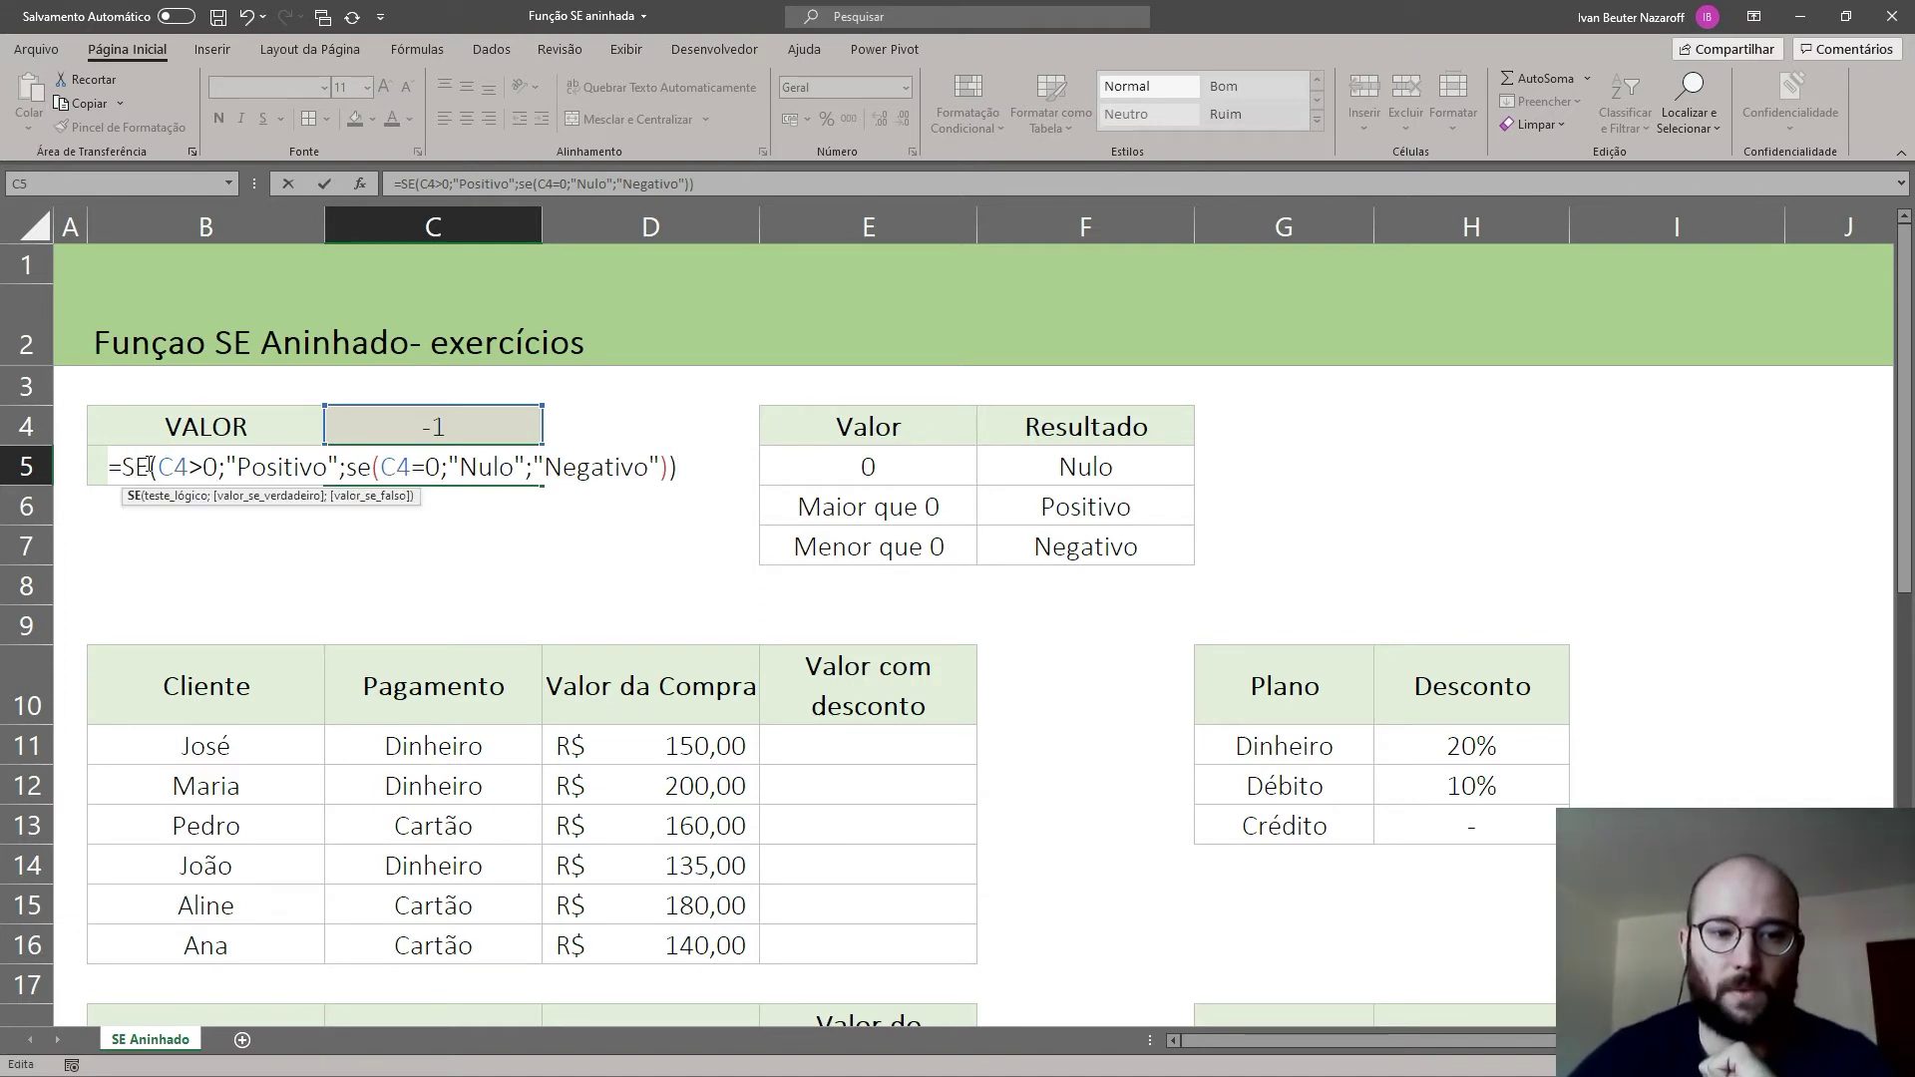
click(361, 468)
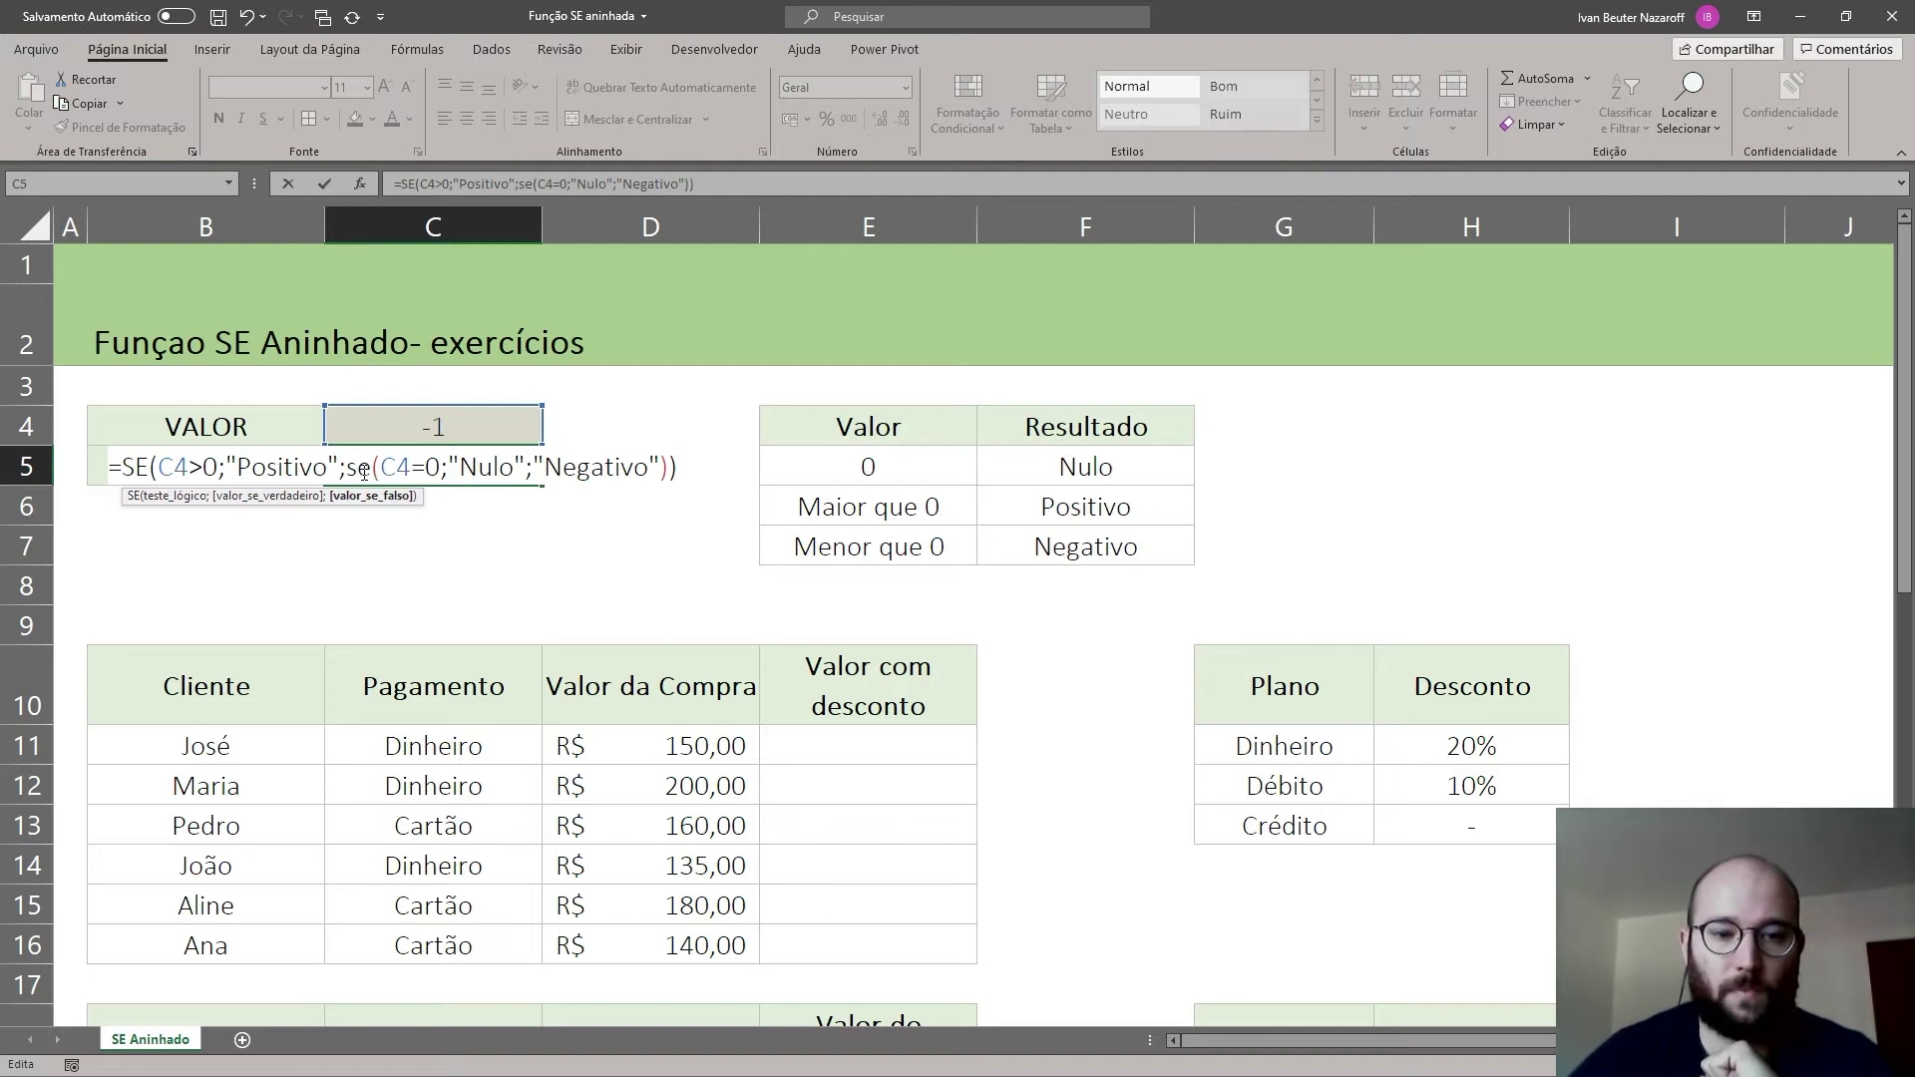
click(137, 469)
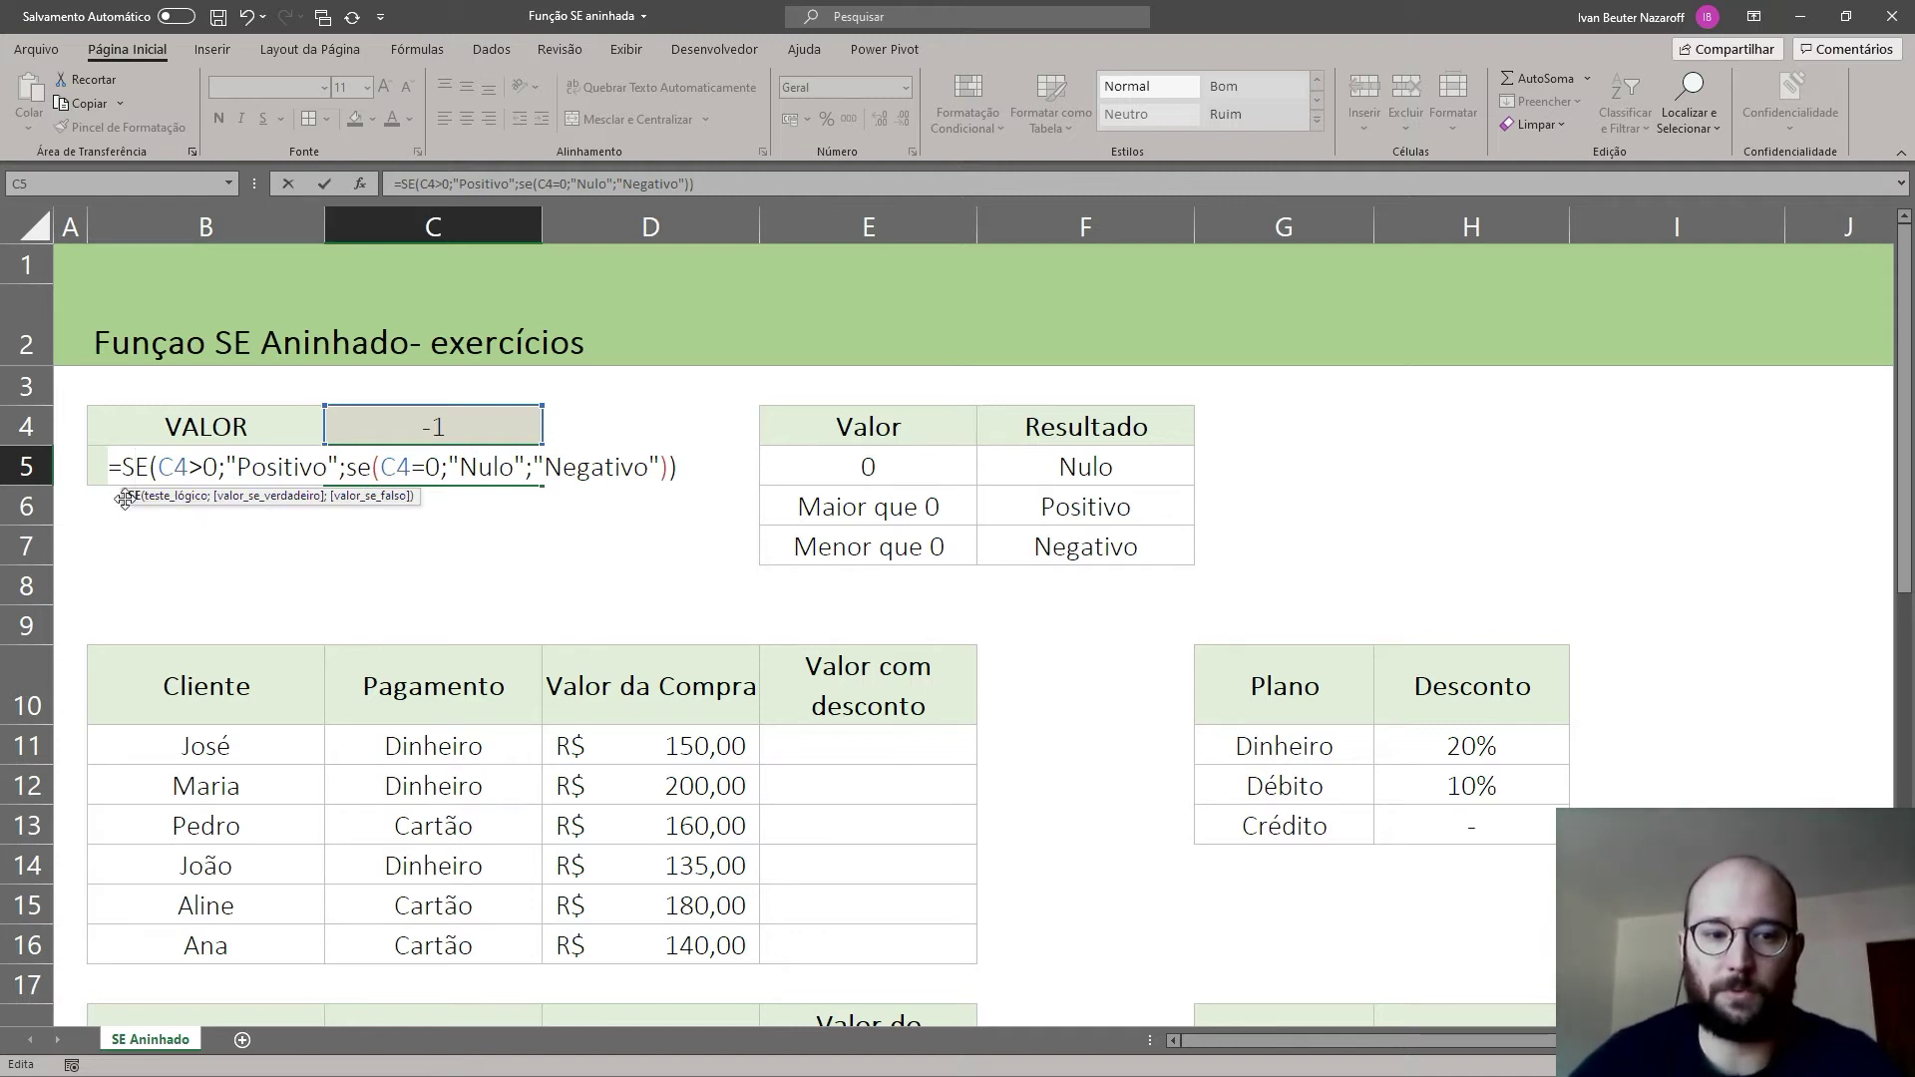
click(176, 499)
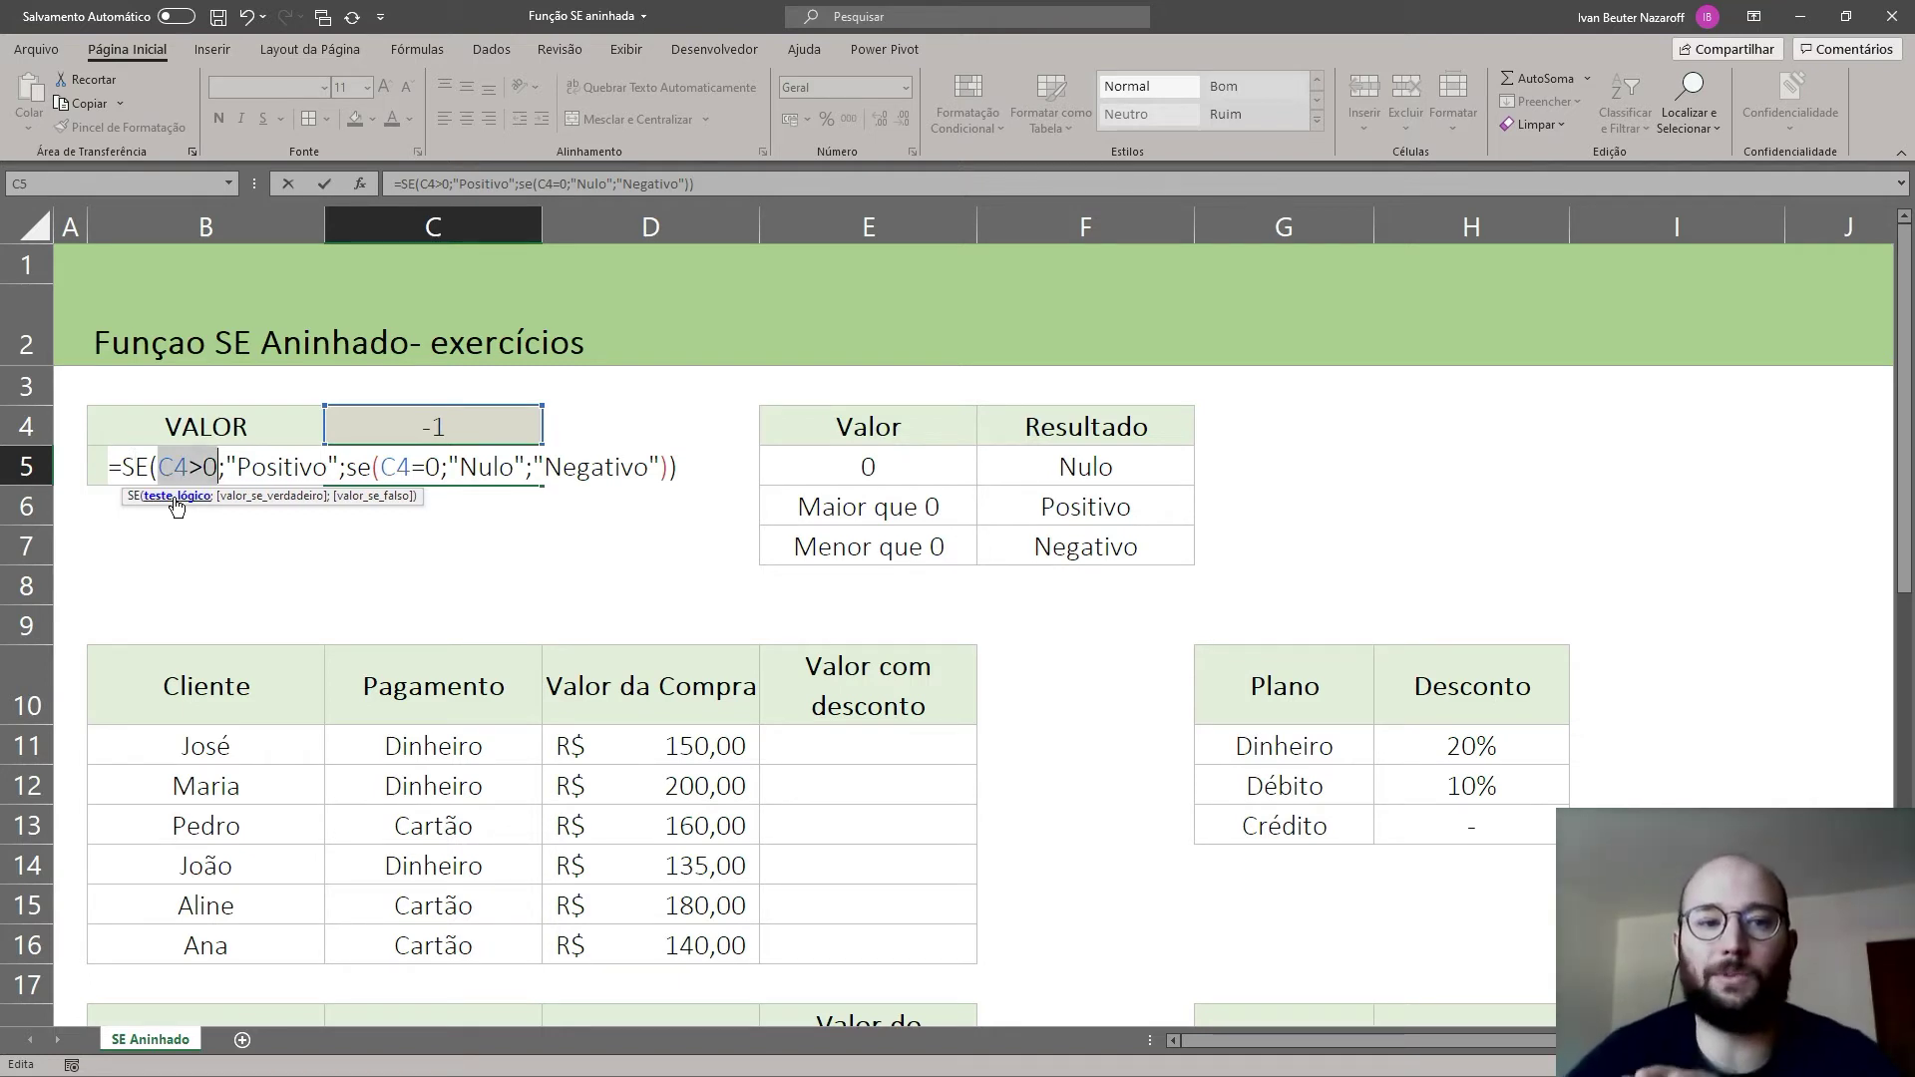
click(240, 498)
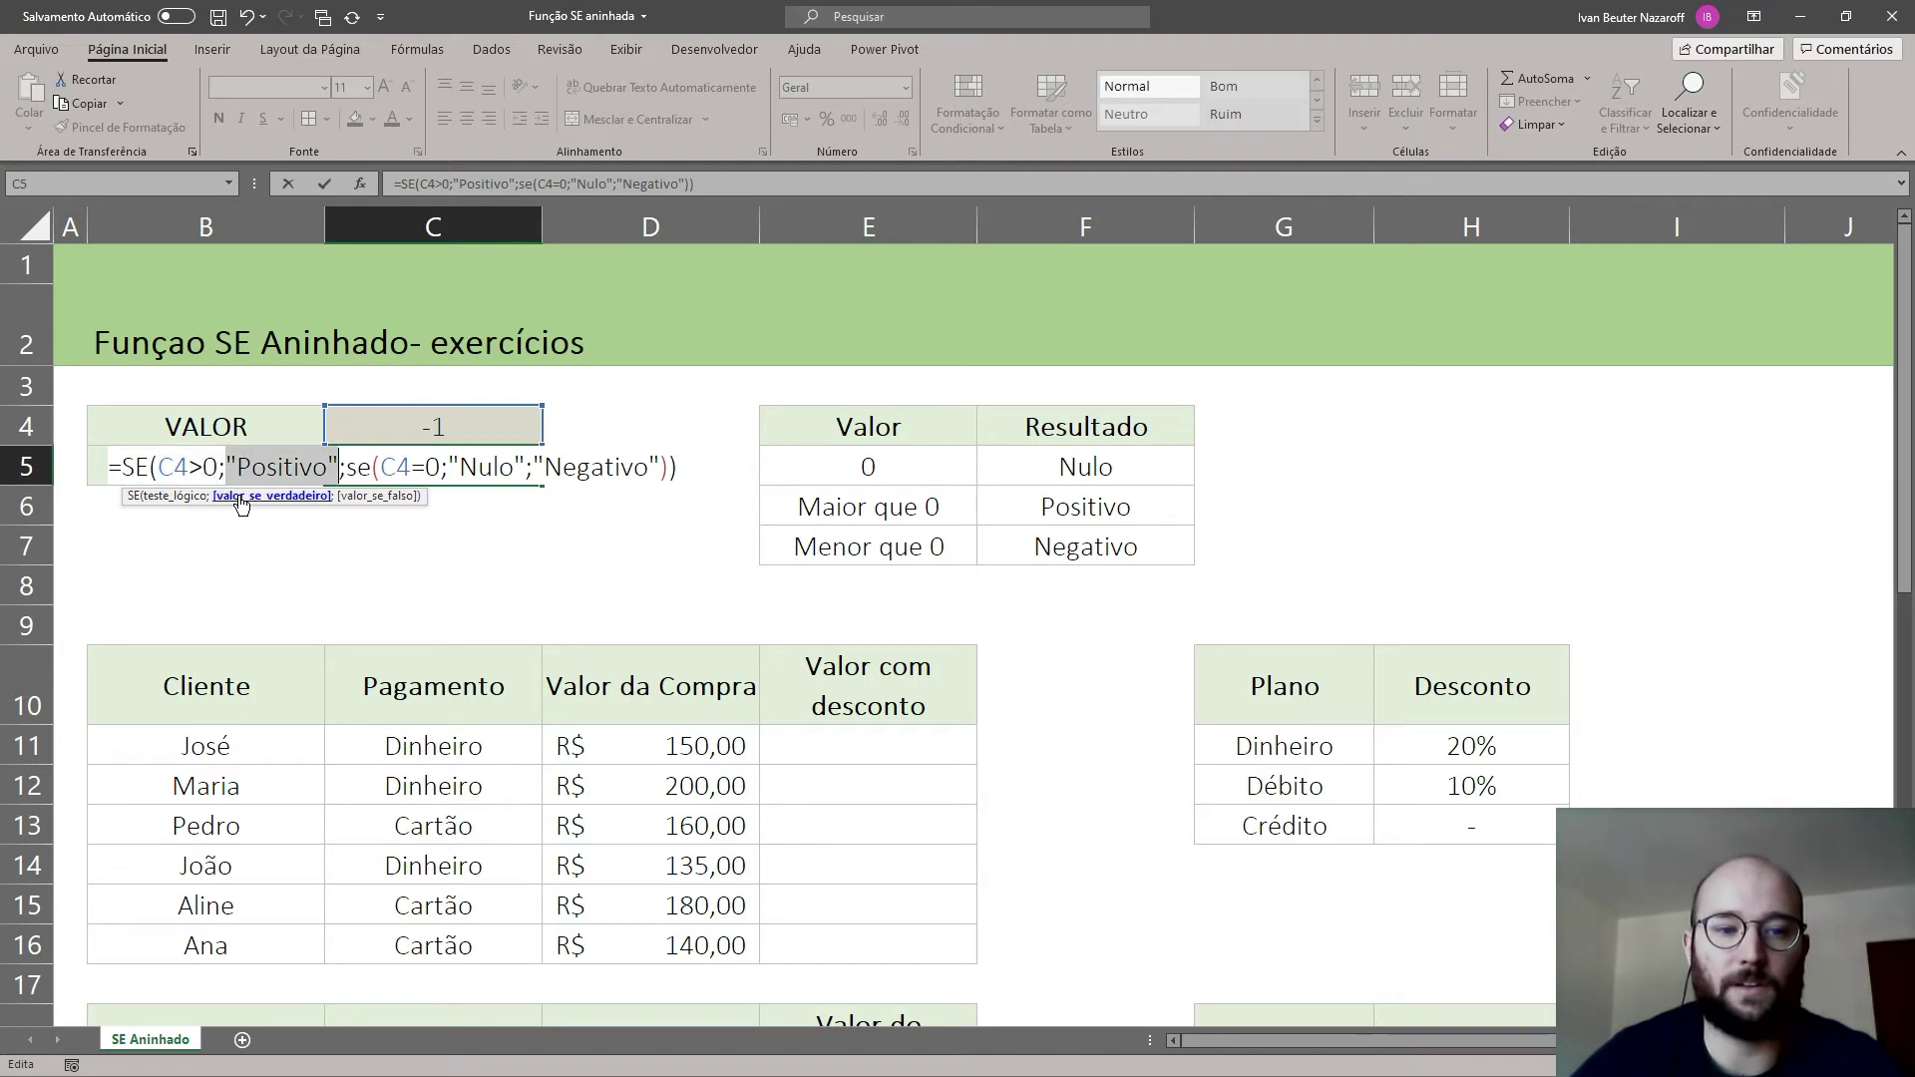
click(361, 498)
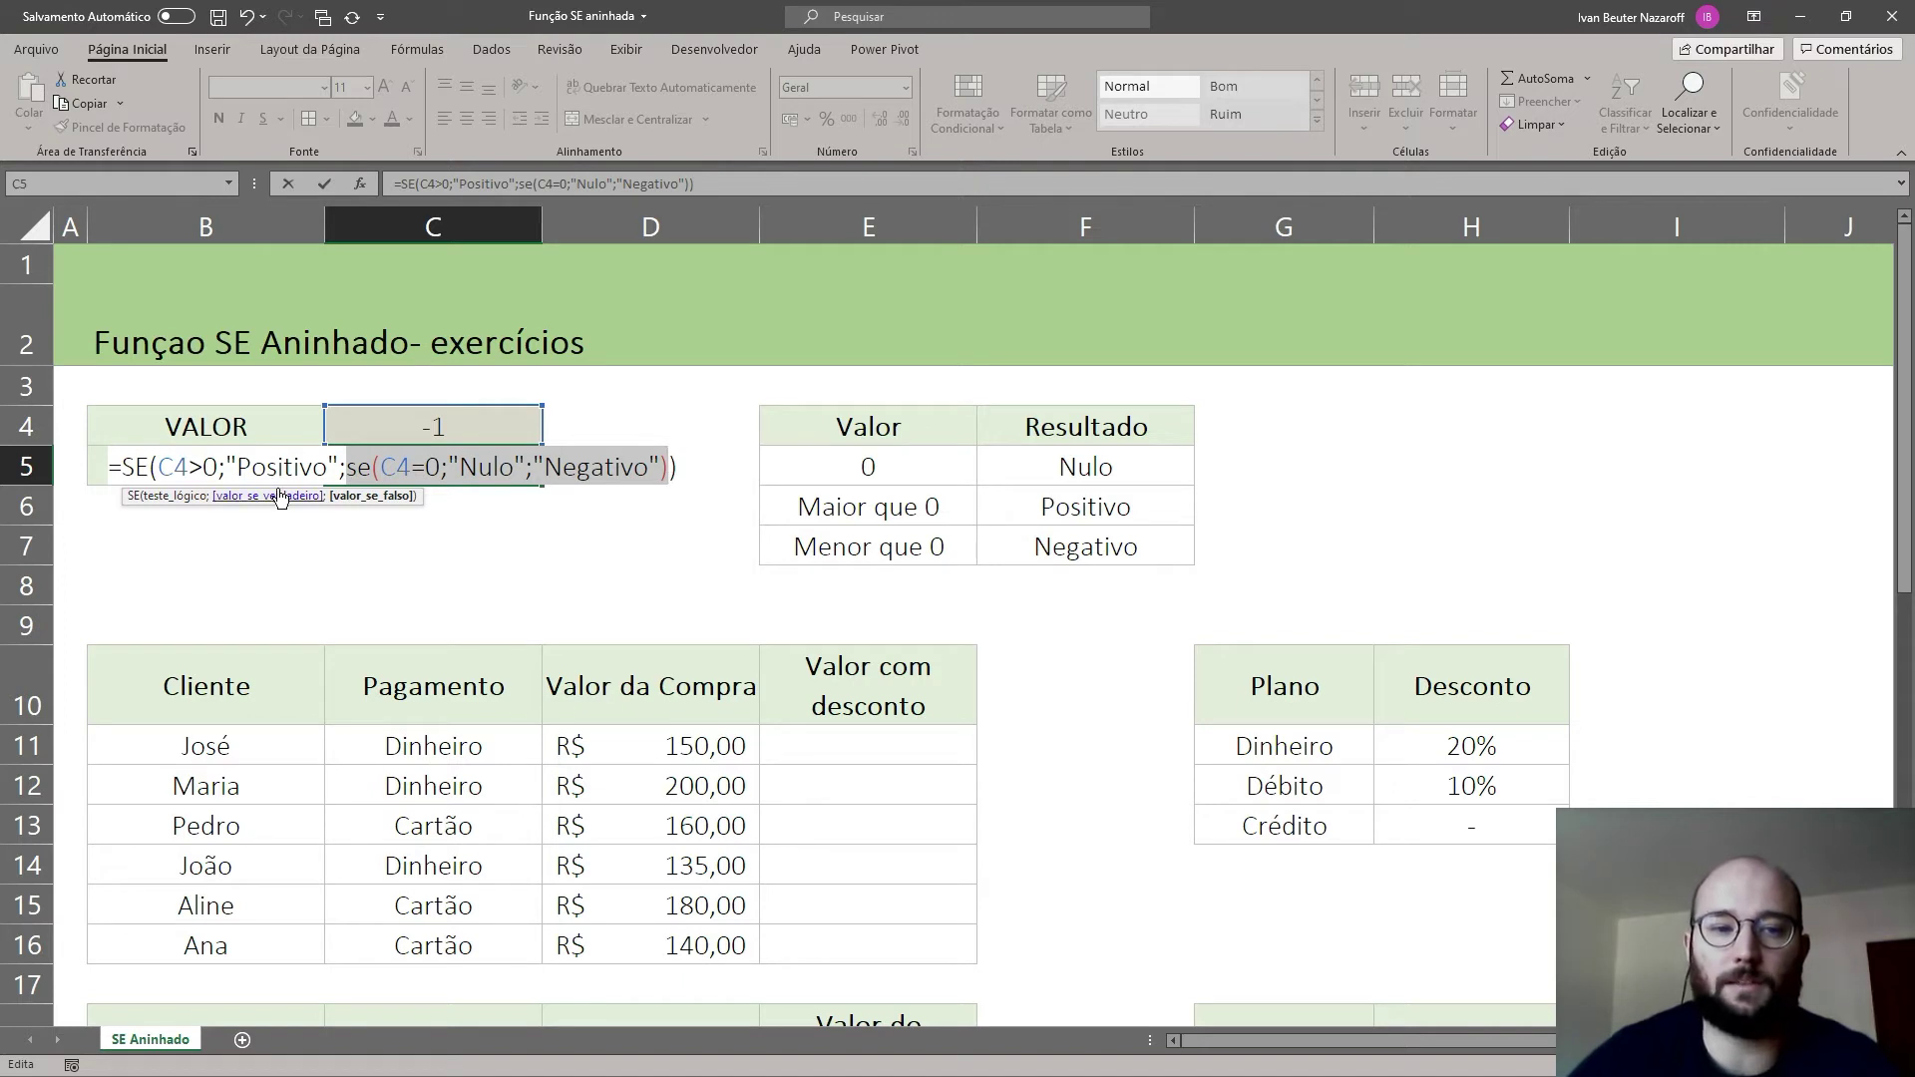
click(399, 466)
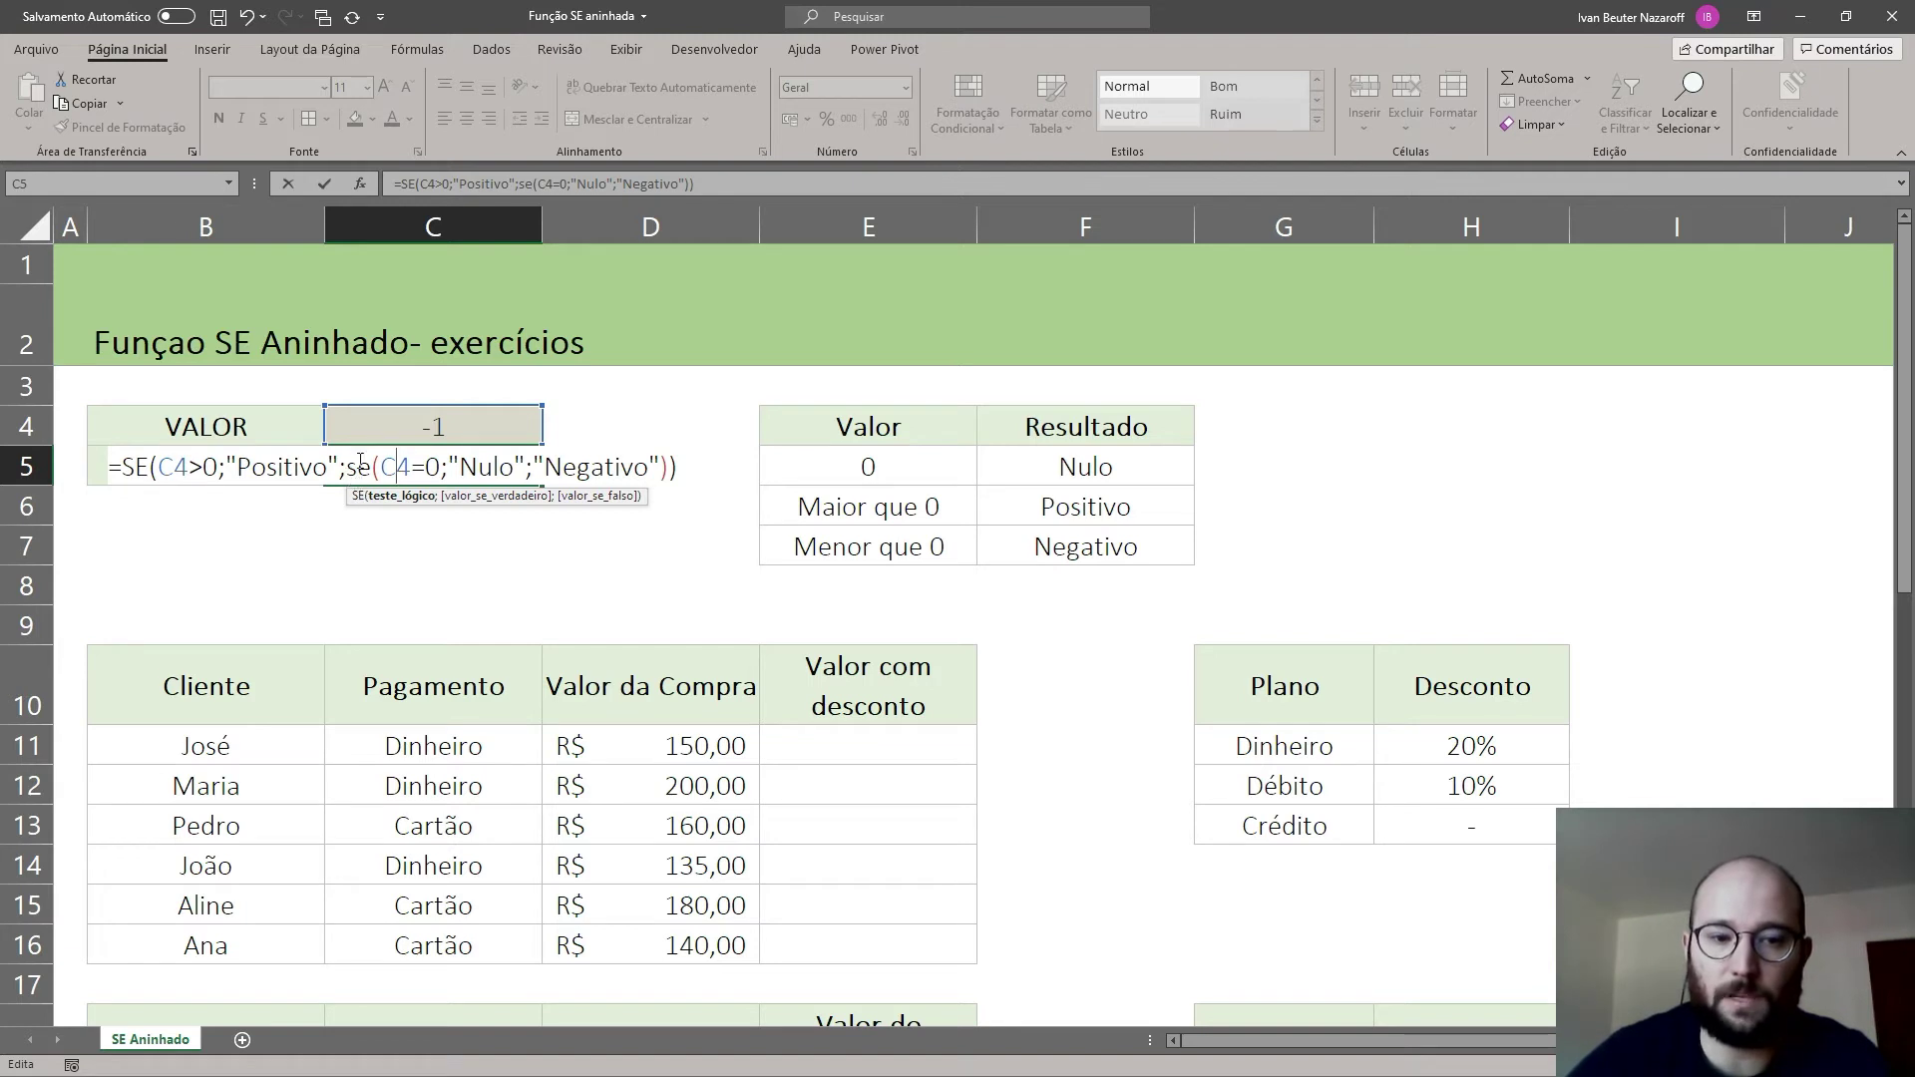
click(395, 497)
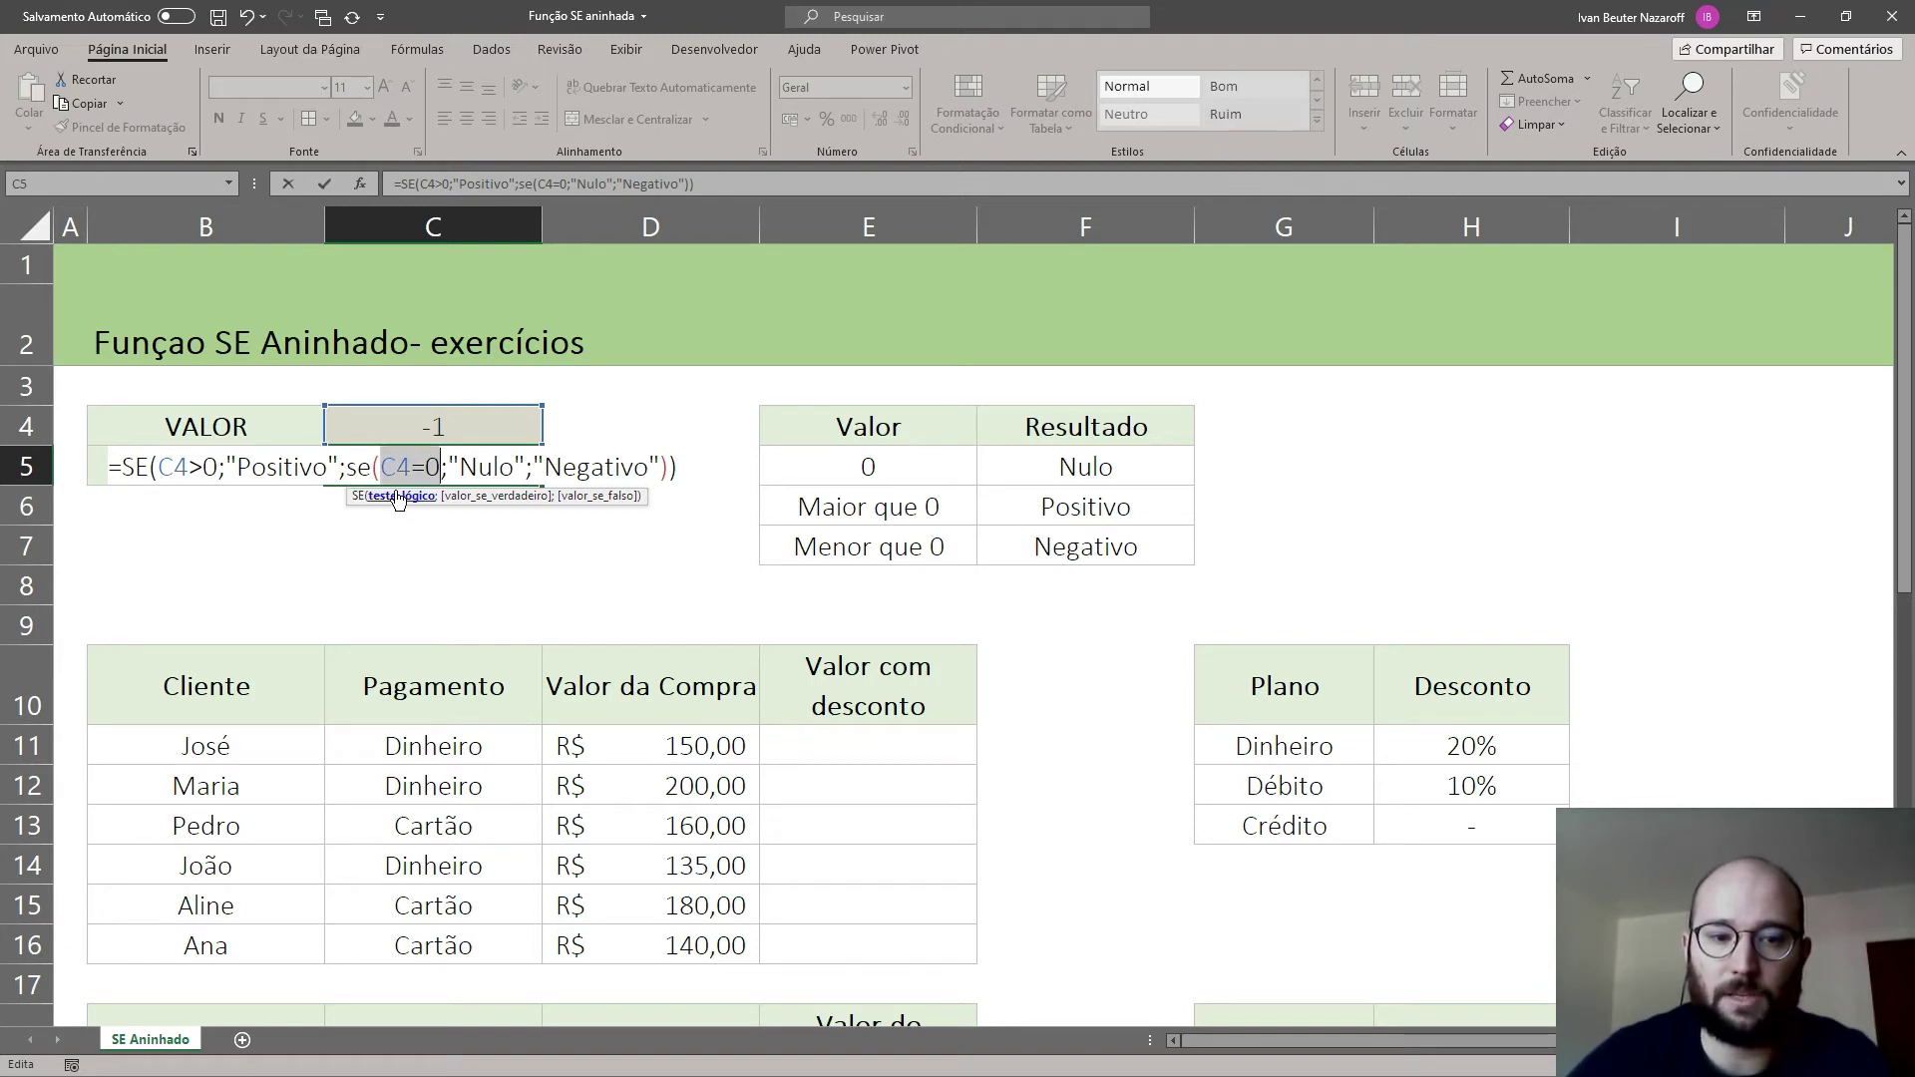
click(469, 497)
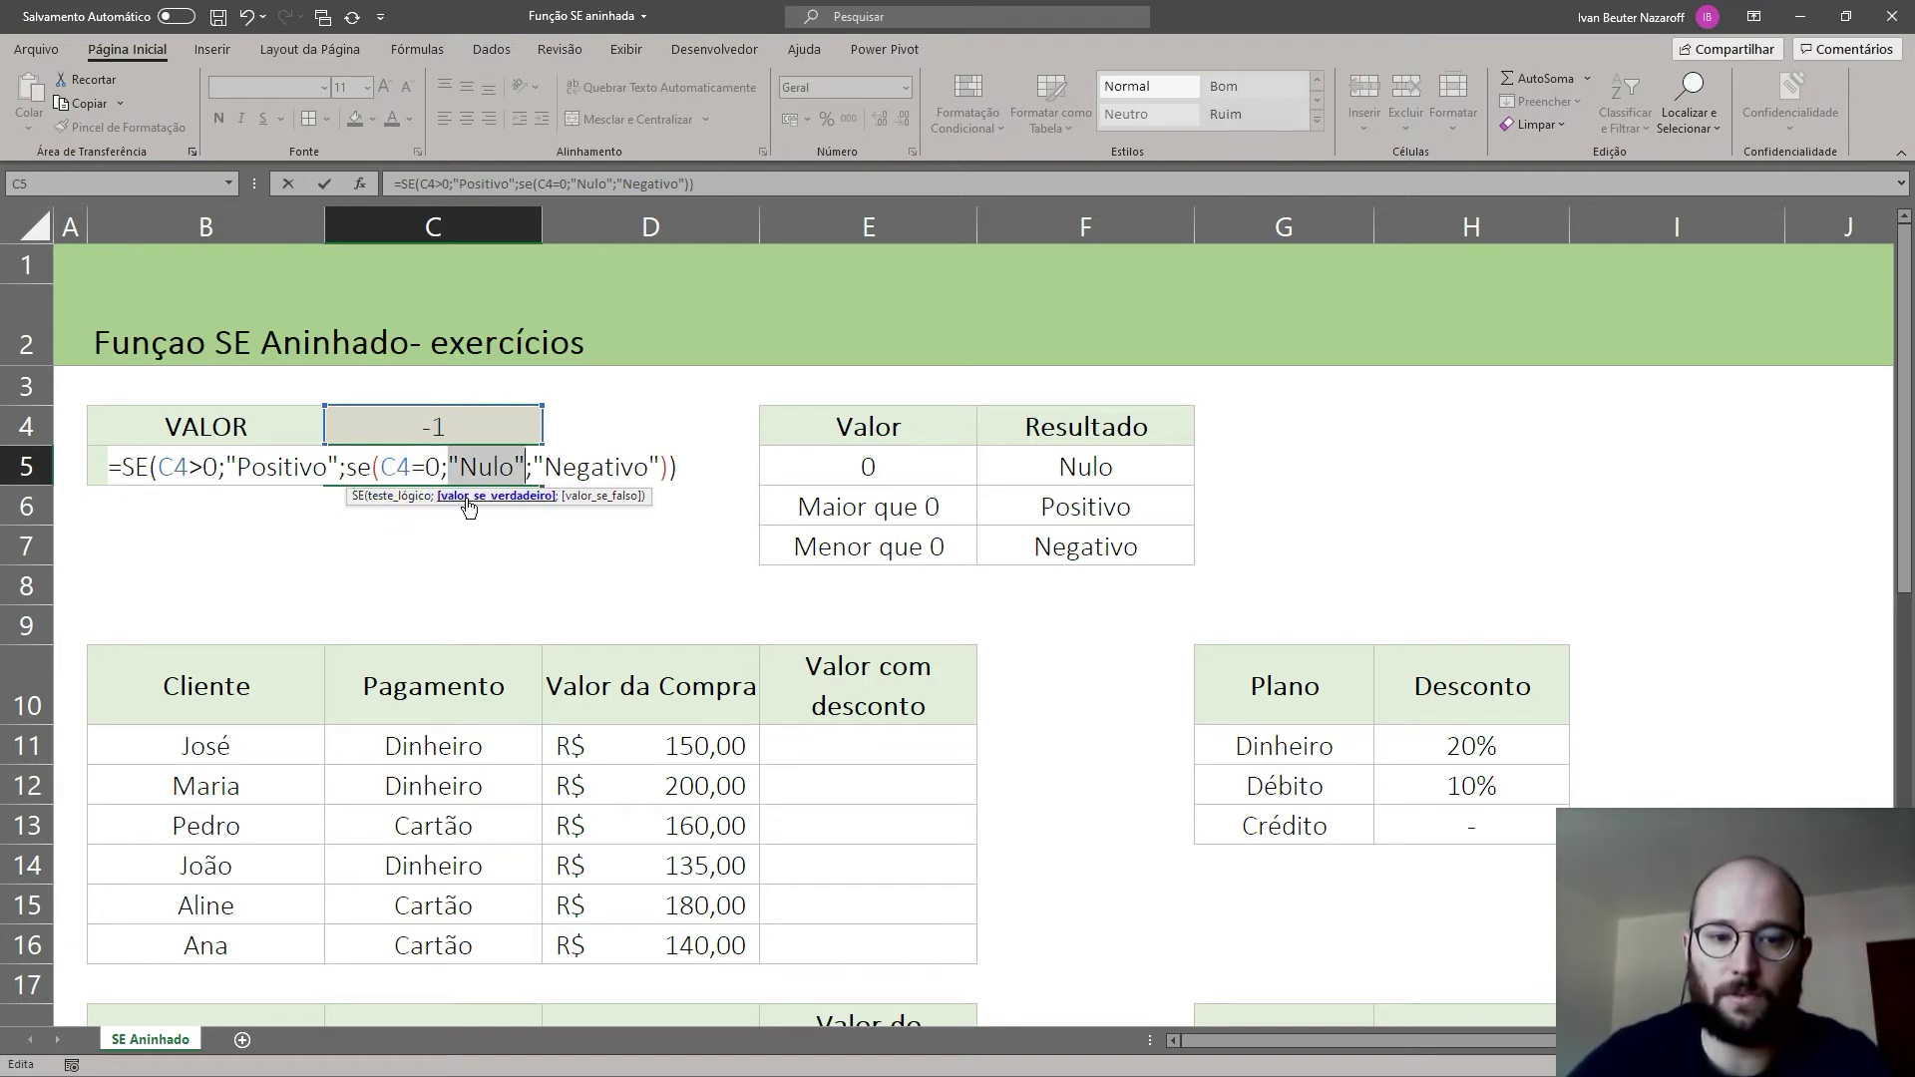
click(594, 497)
Step: Commit the nested SE formula in C5 and test it with the value 0 in C4
click(749, 185)
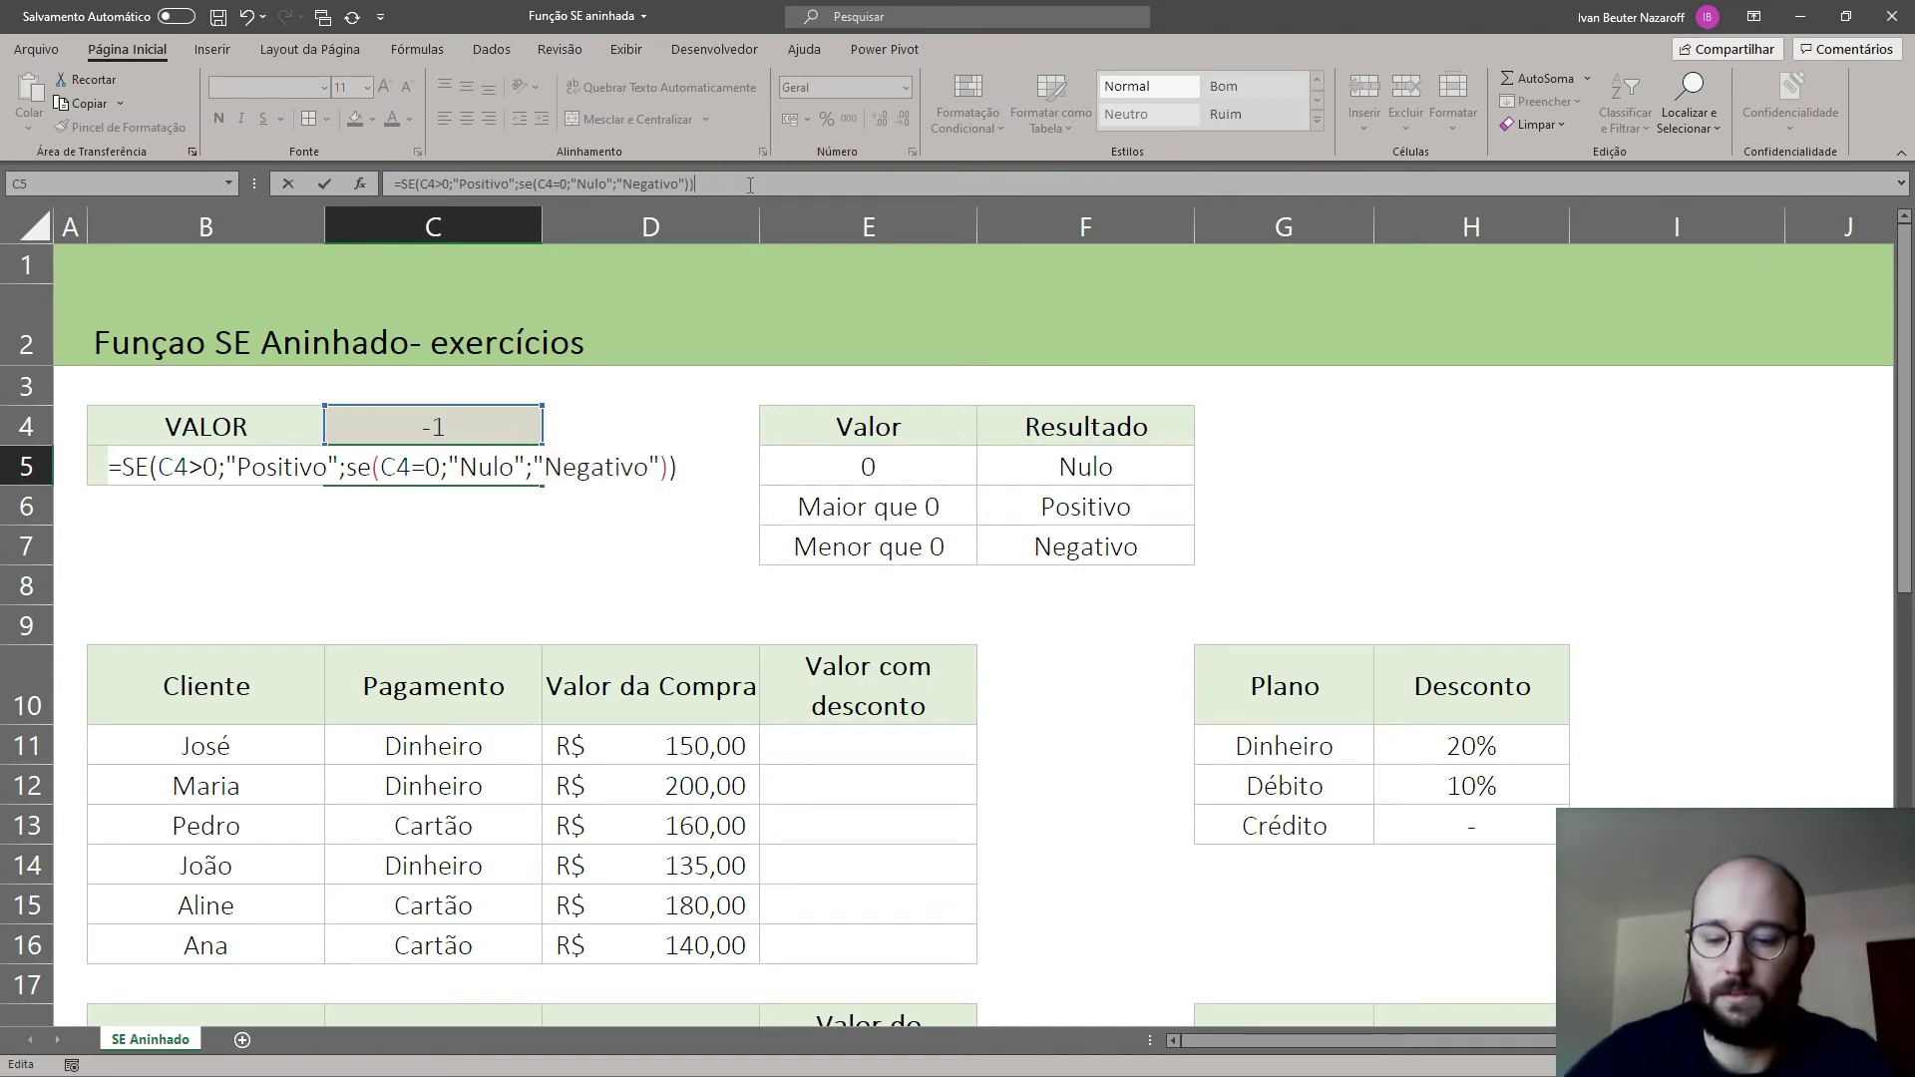
key(Return)
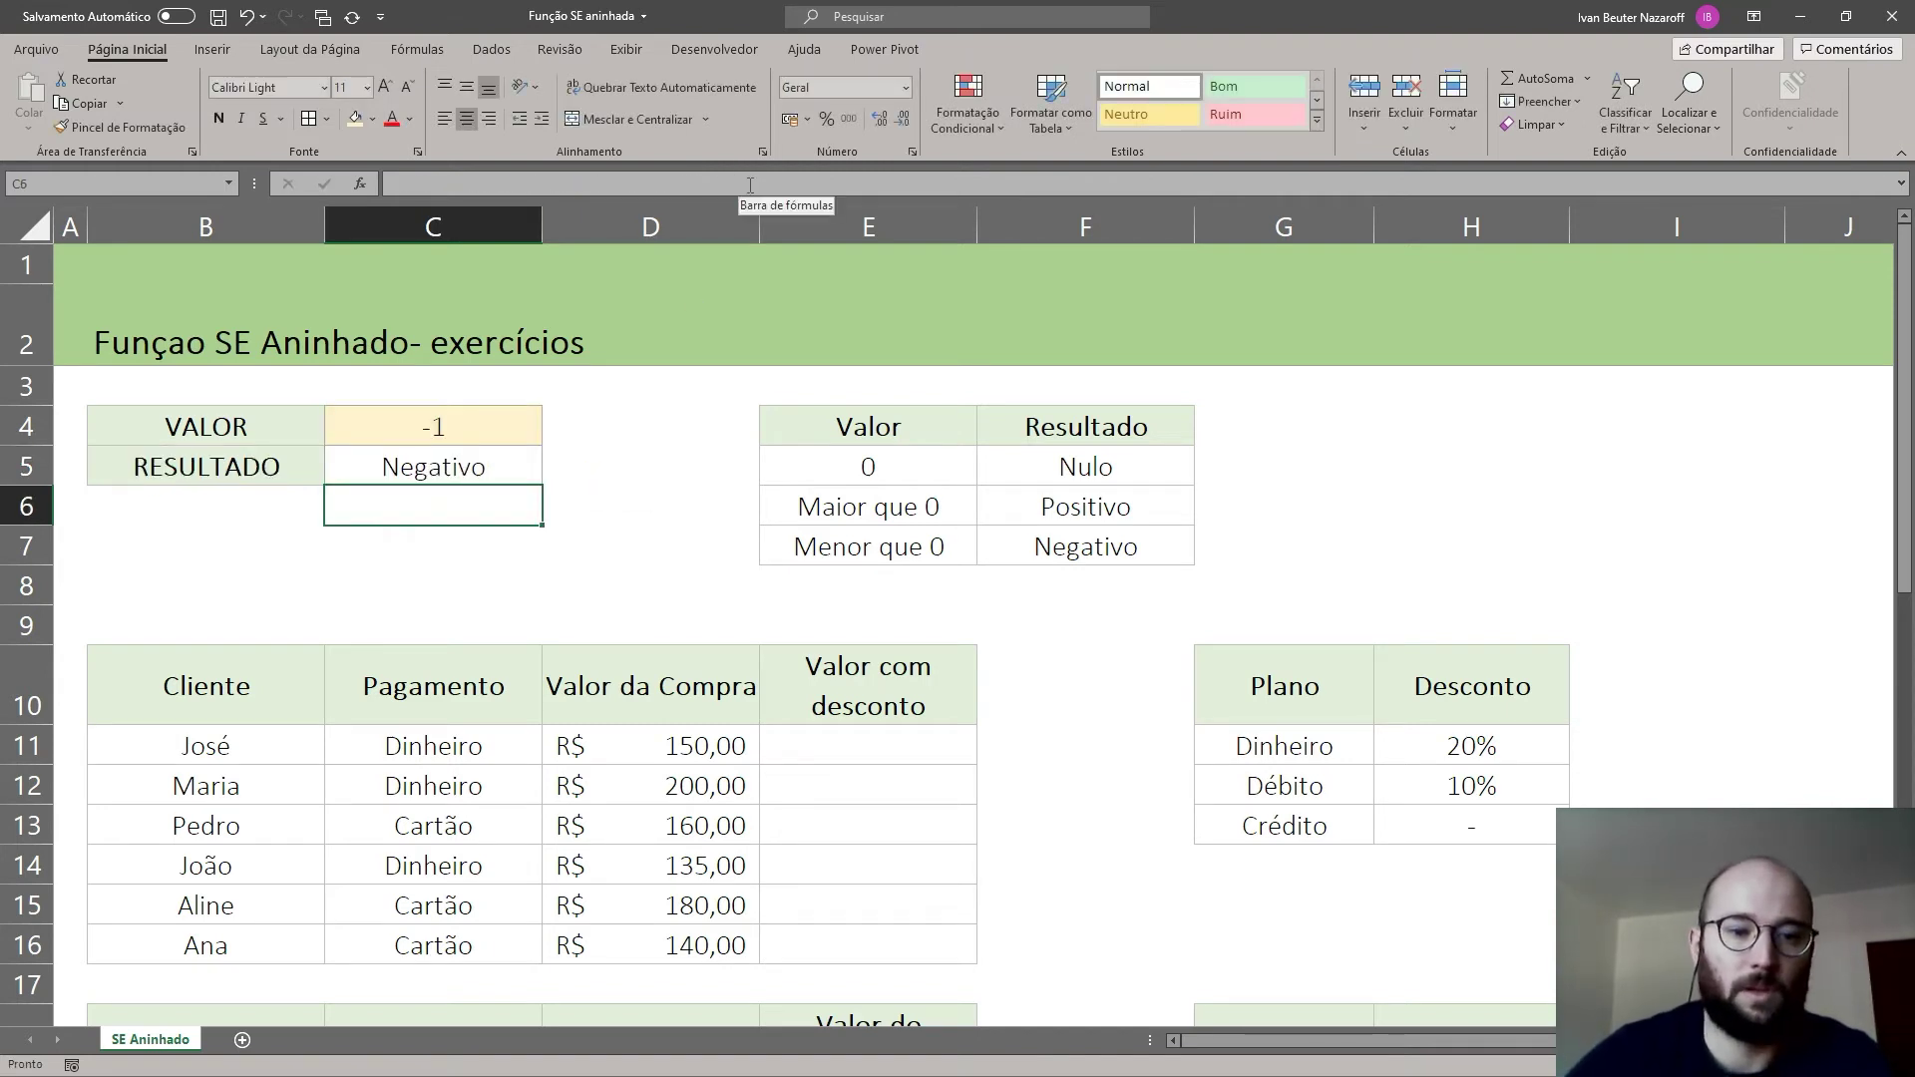
key(Up)
key(Up)
text(0)
key(Return)
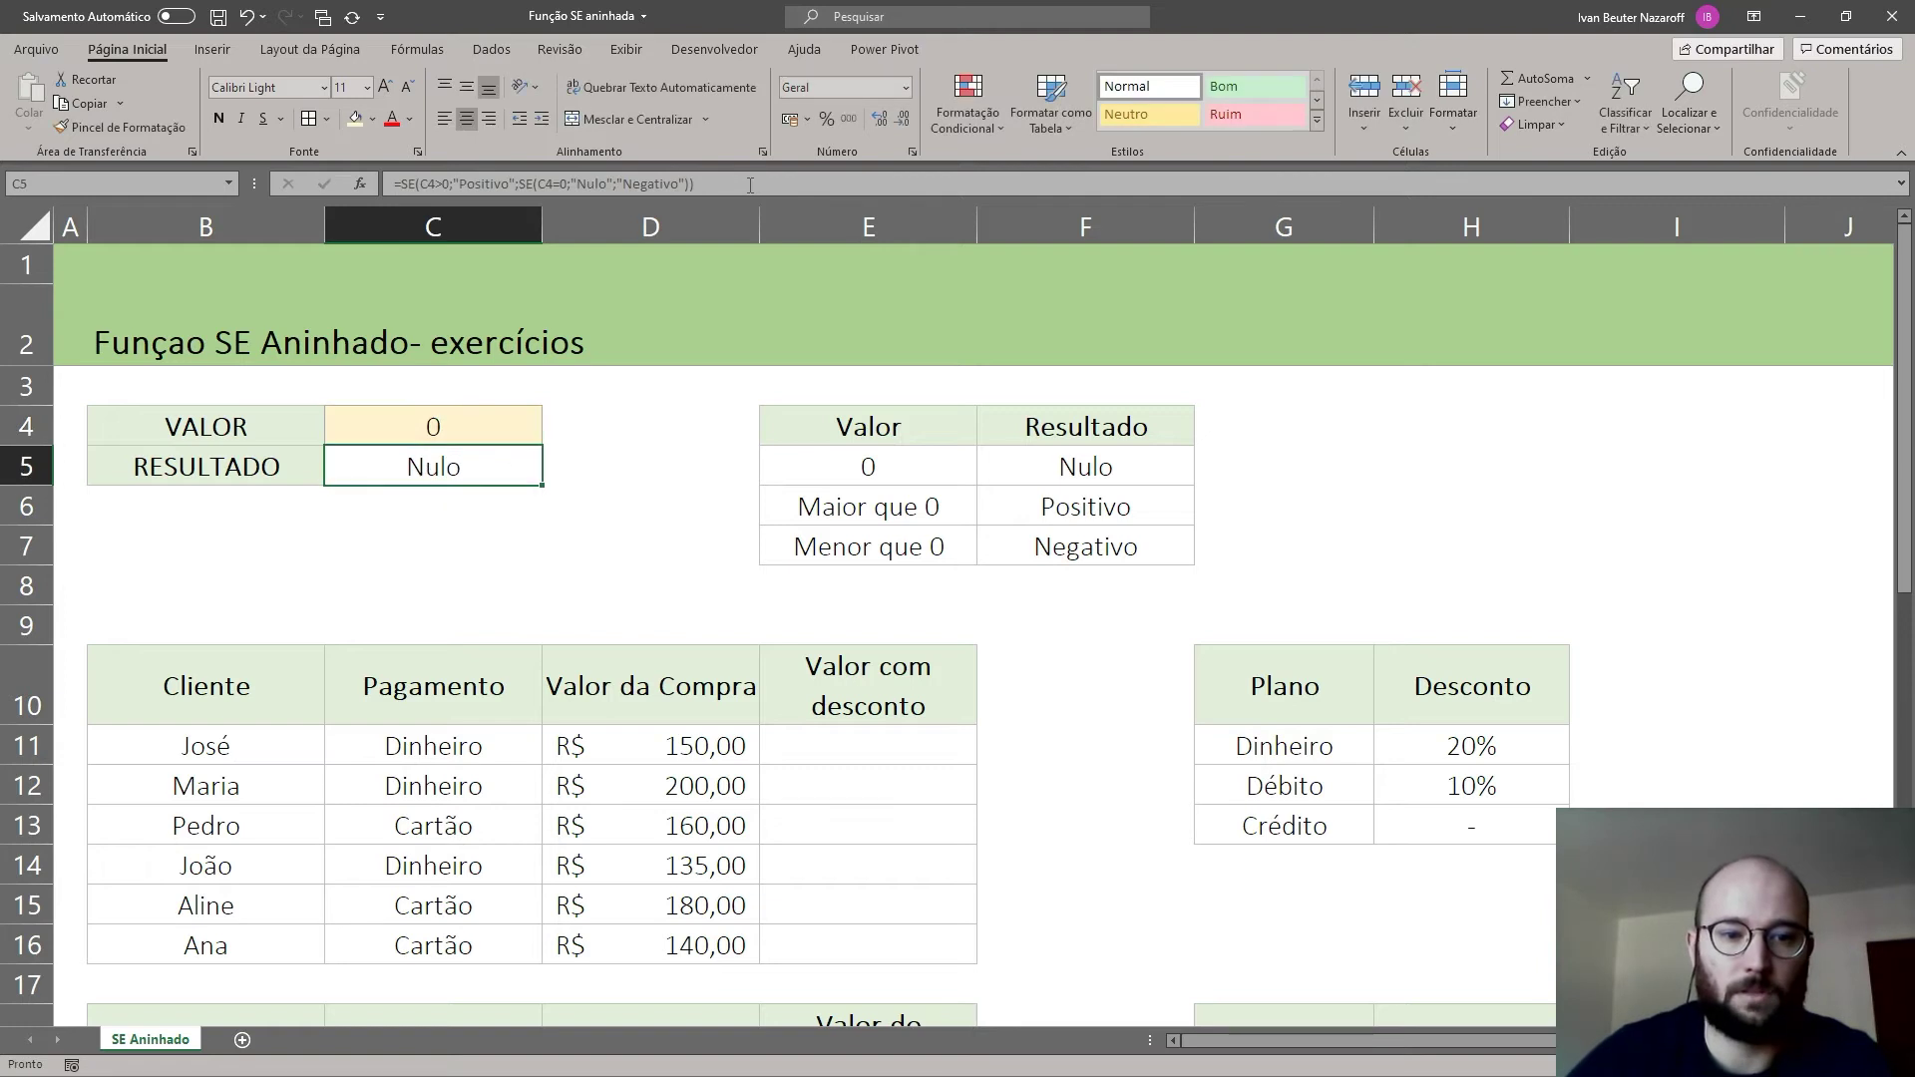
Step: Test the nested SE formula with the value 15 in C4
key(Return)
key(Up)
key(Up)
text(15)
key(Return)
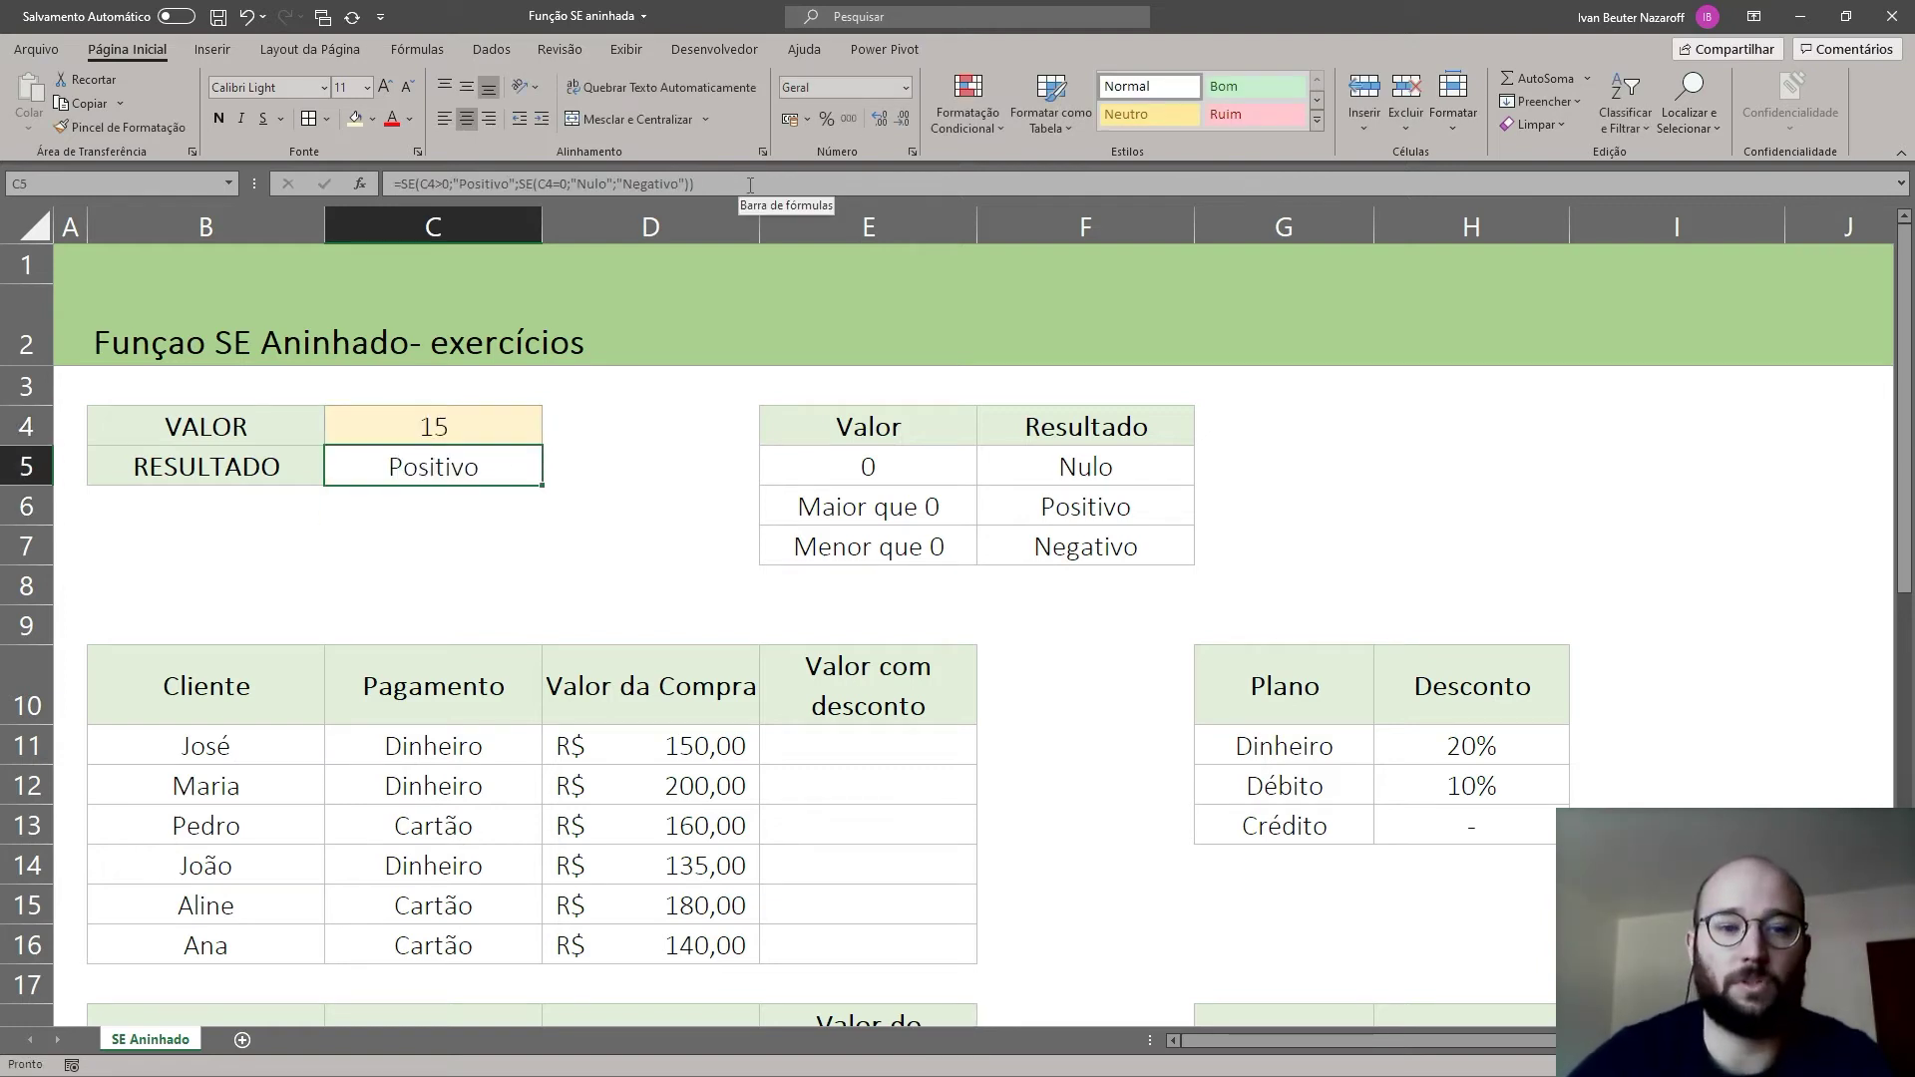
Step: Change the payment method in cell C13 to Débito
click(986, 697)
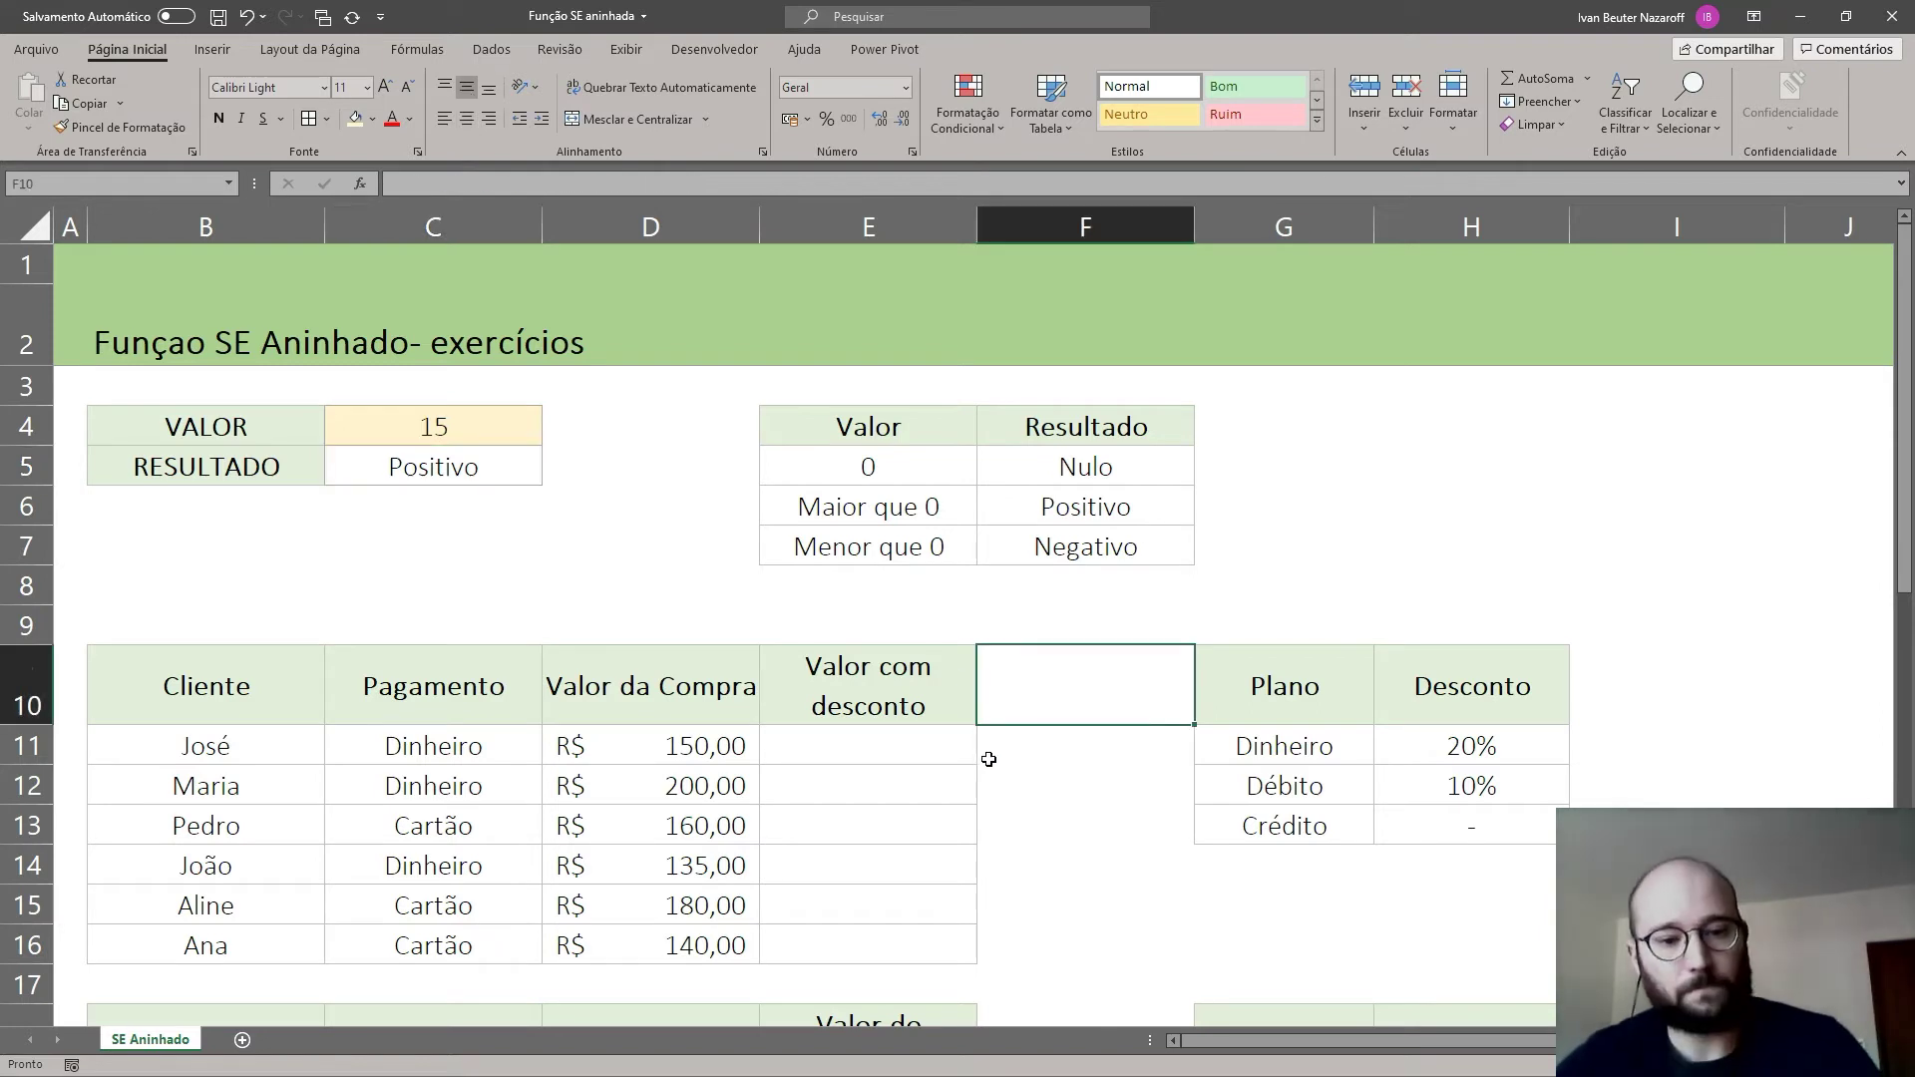
scroll(1004, 746, down, 1)
click(1014, 739)
click(850, 775)
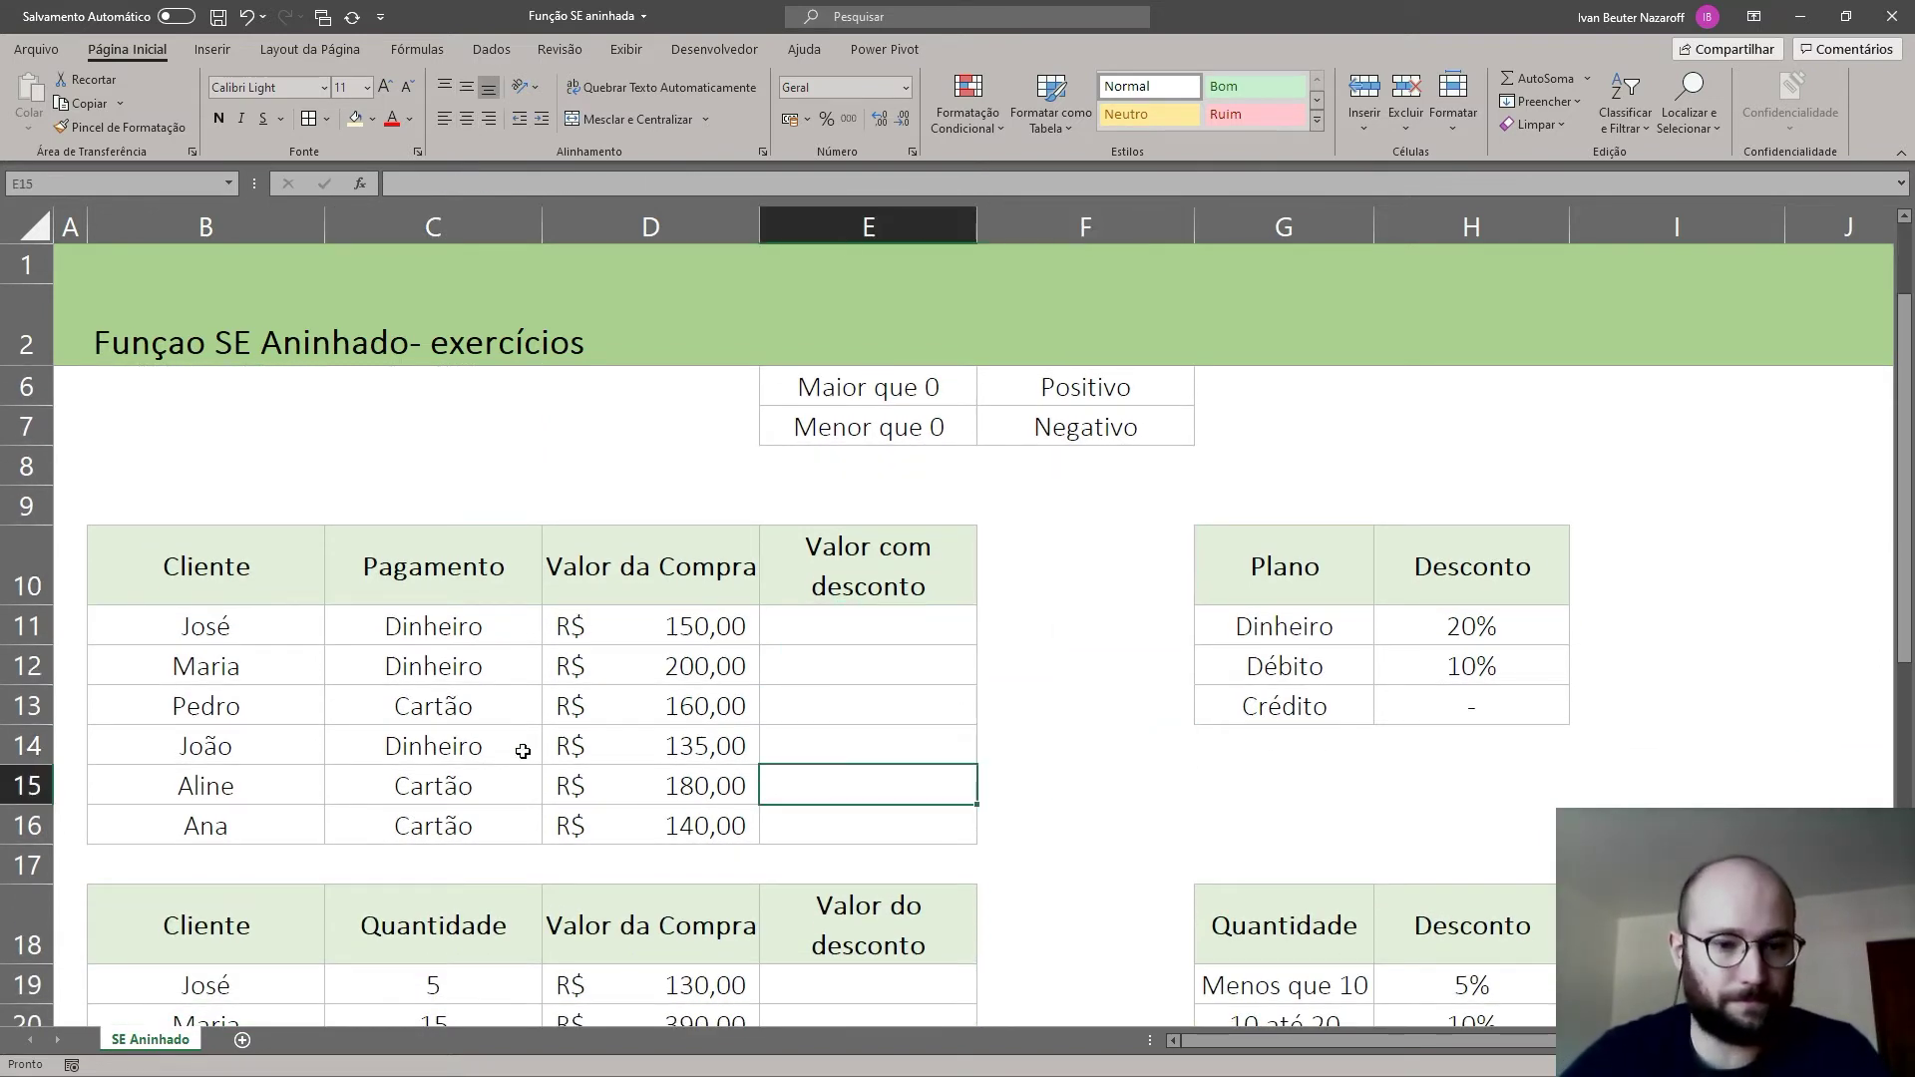
click(424, 738)
click(468, 715)
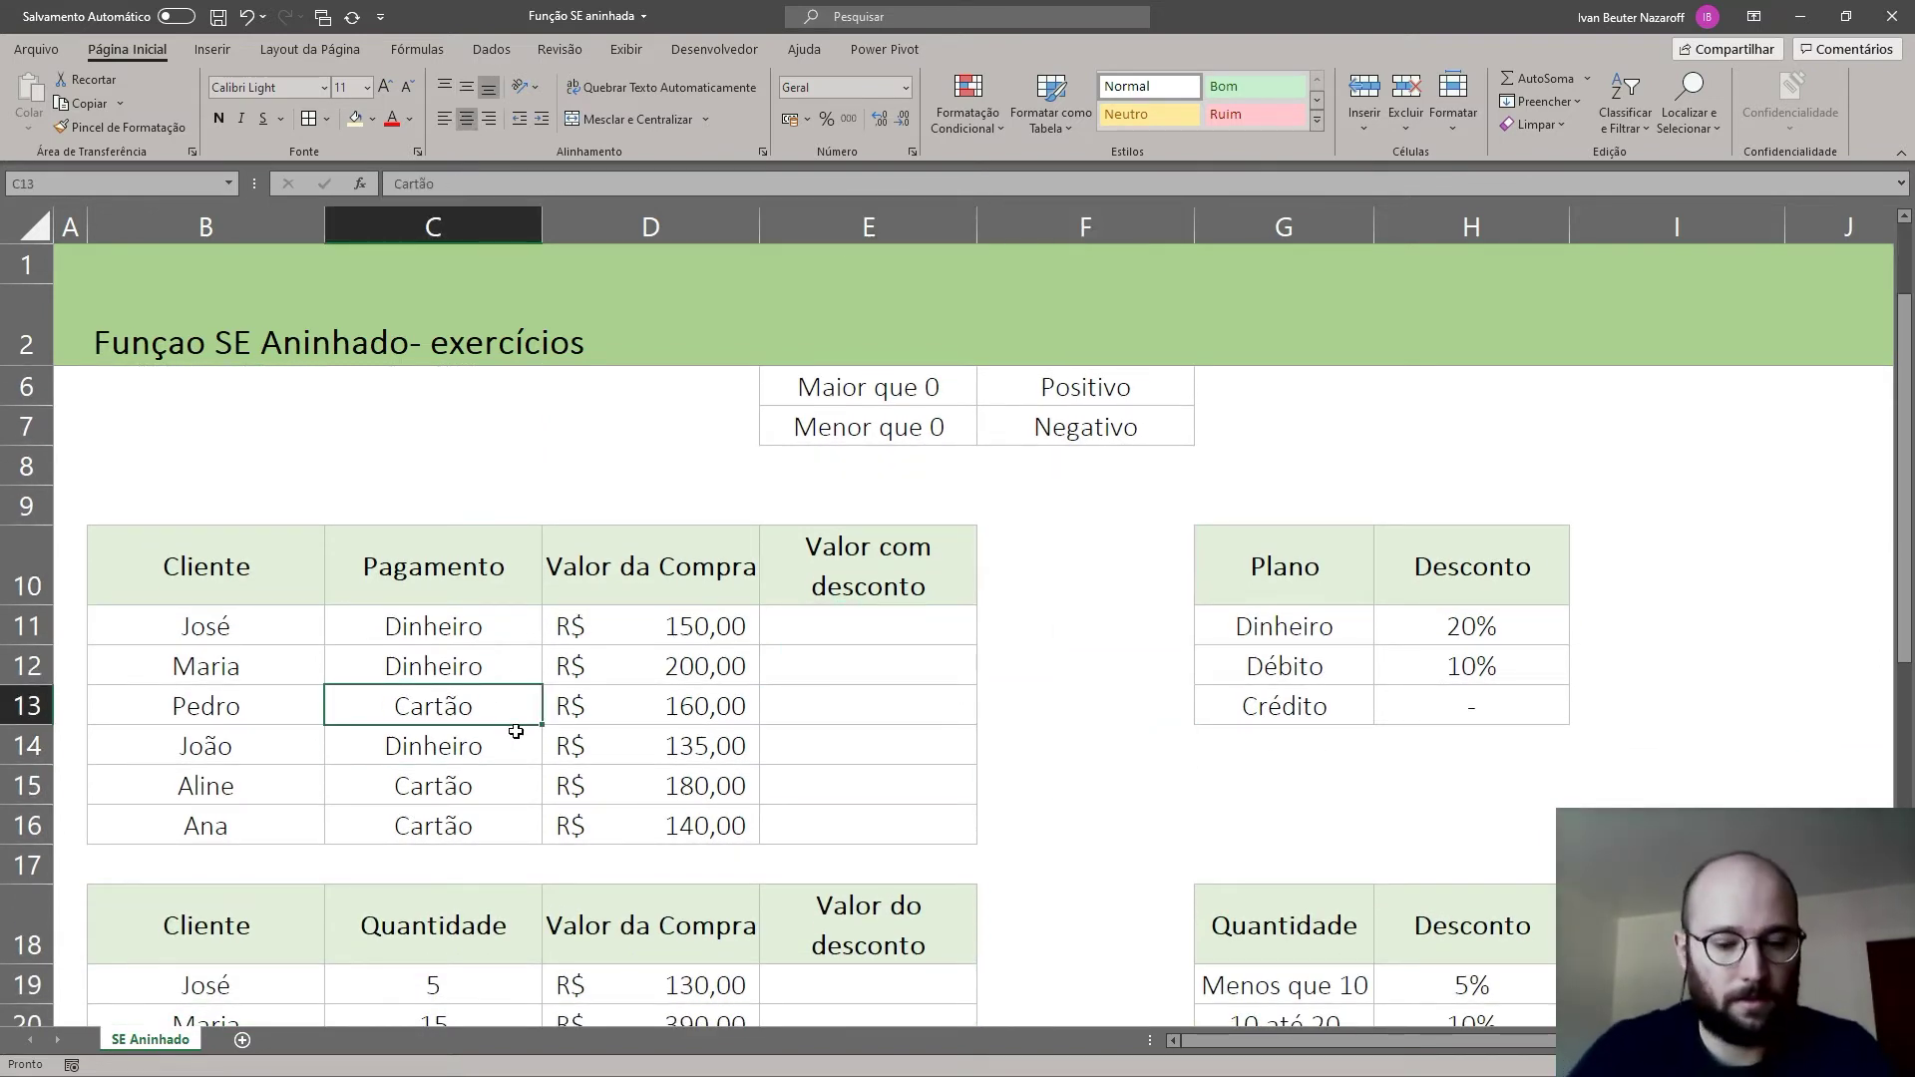
text(Dé)
key(Return)
key(Return)
key(Up)
key(Up)
text(Débito)
key(Return)
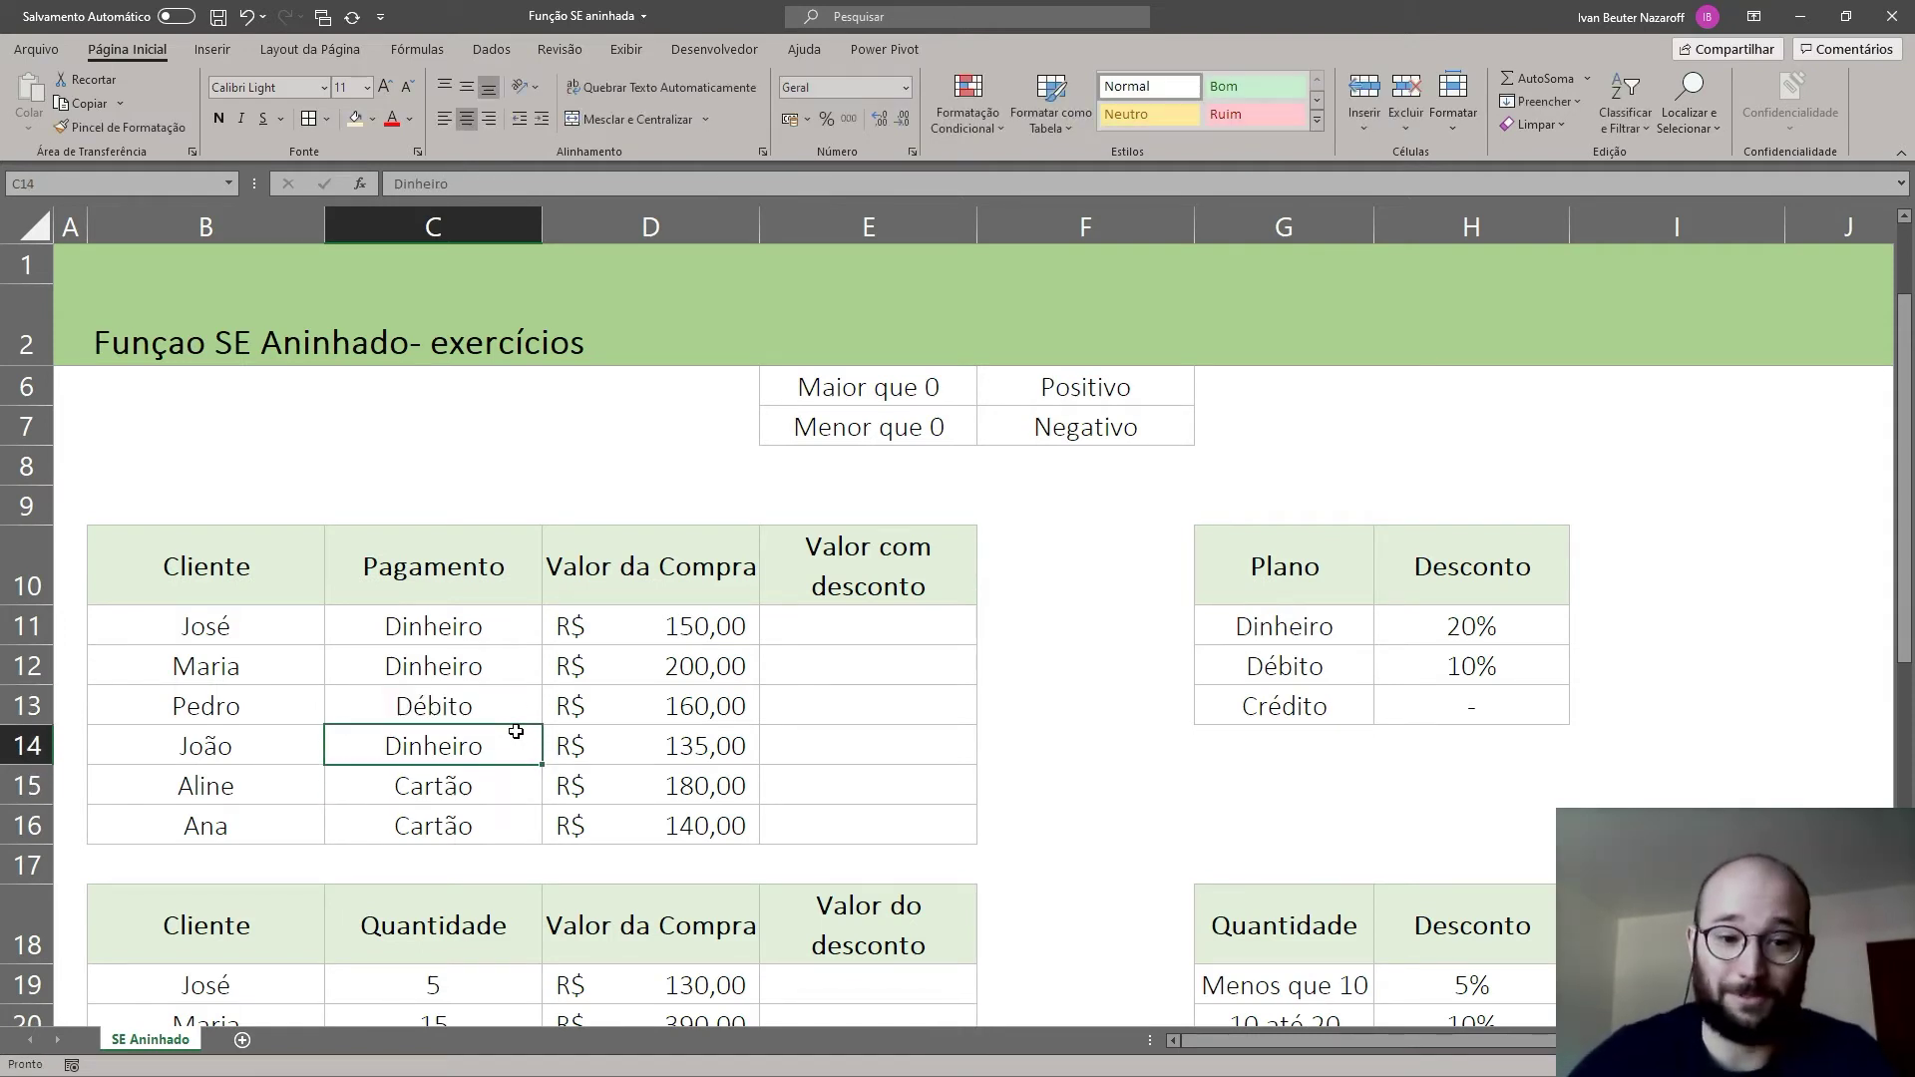
Step: Change the payment methods in cells C12 and C15 to Crédito
click(512, 675)
text(Crédito)
key(BackSpace)
text(o)
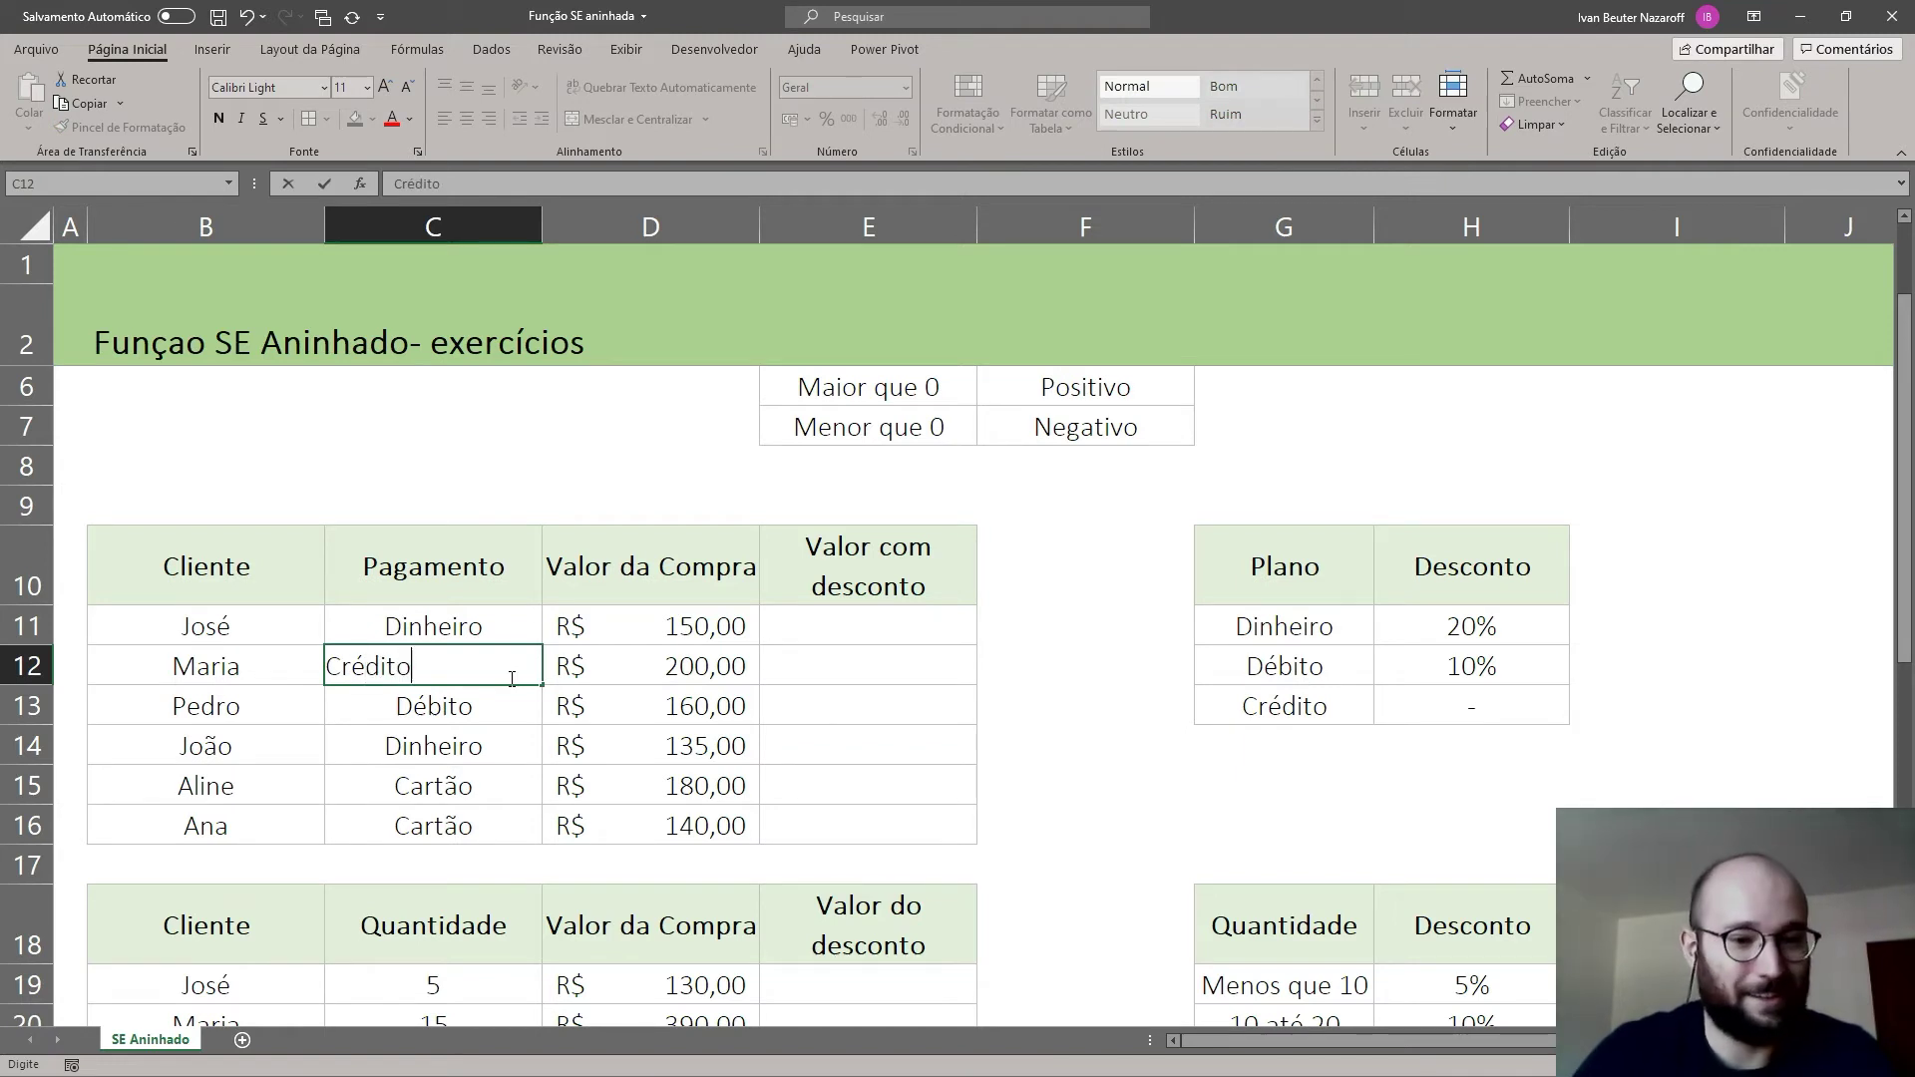
key(Return)
key(Return)
key(Return)
text(Créd)
key(Return)
Step: Change the payment method in cell C16 to Débito
text(D)
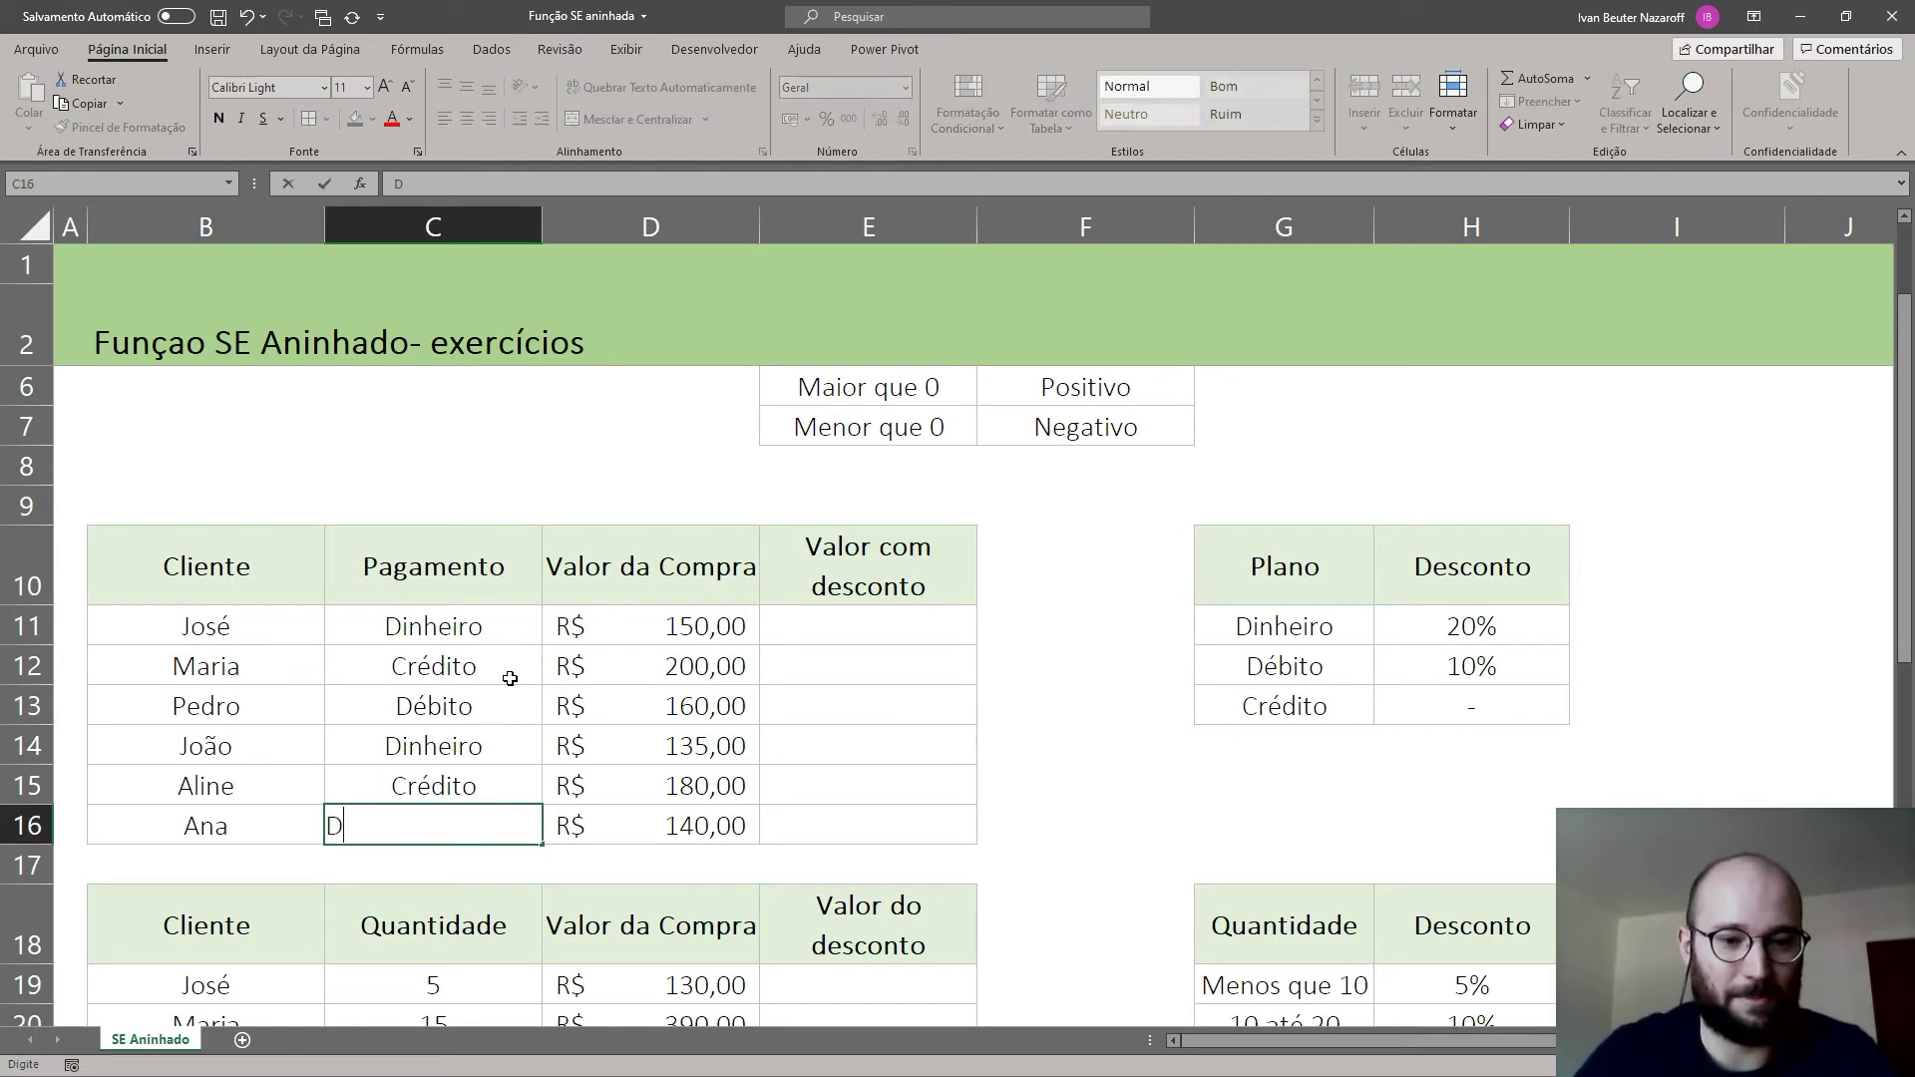
key(Return)
key(Up)
text(D)
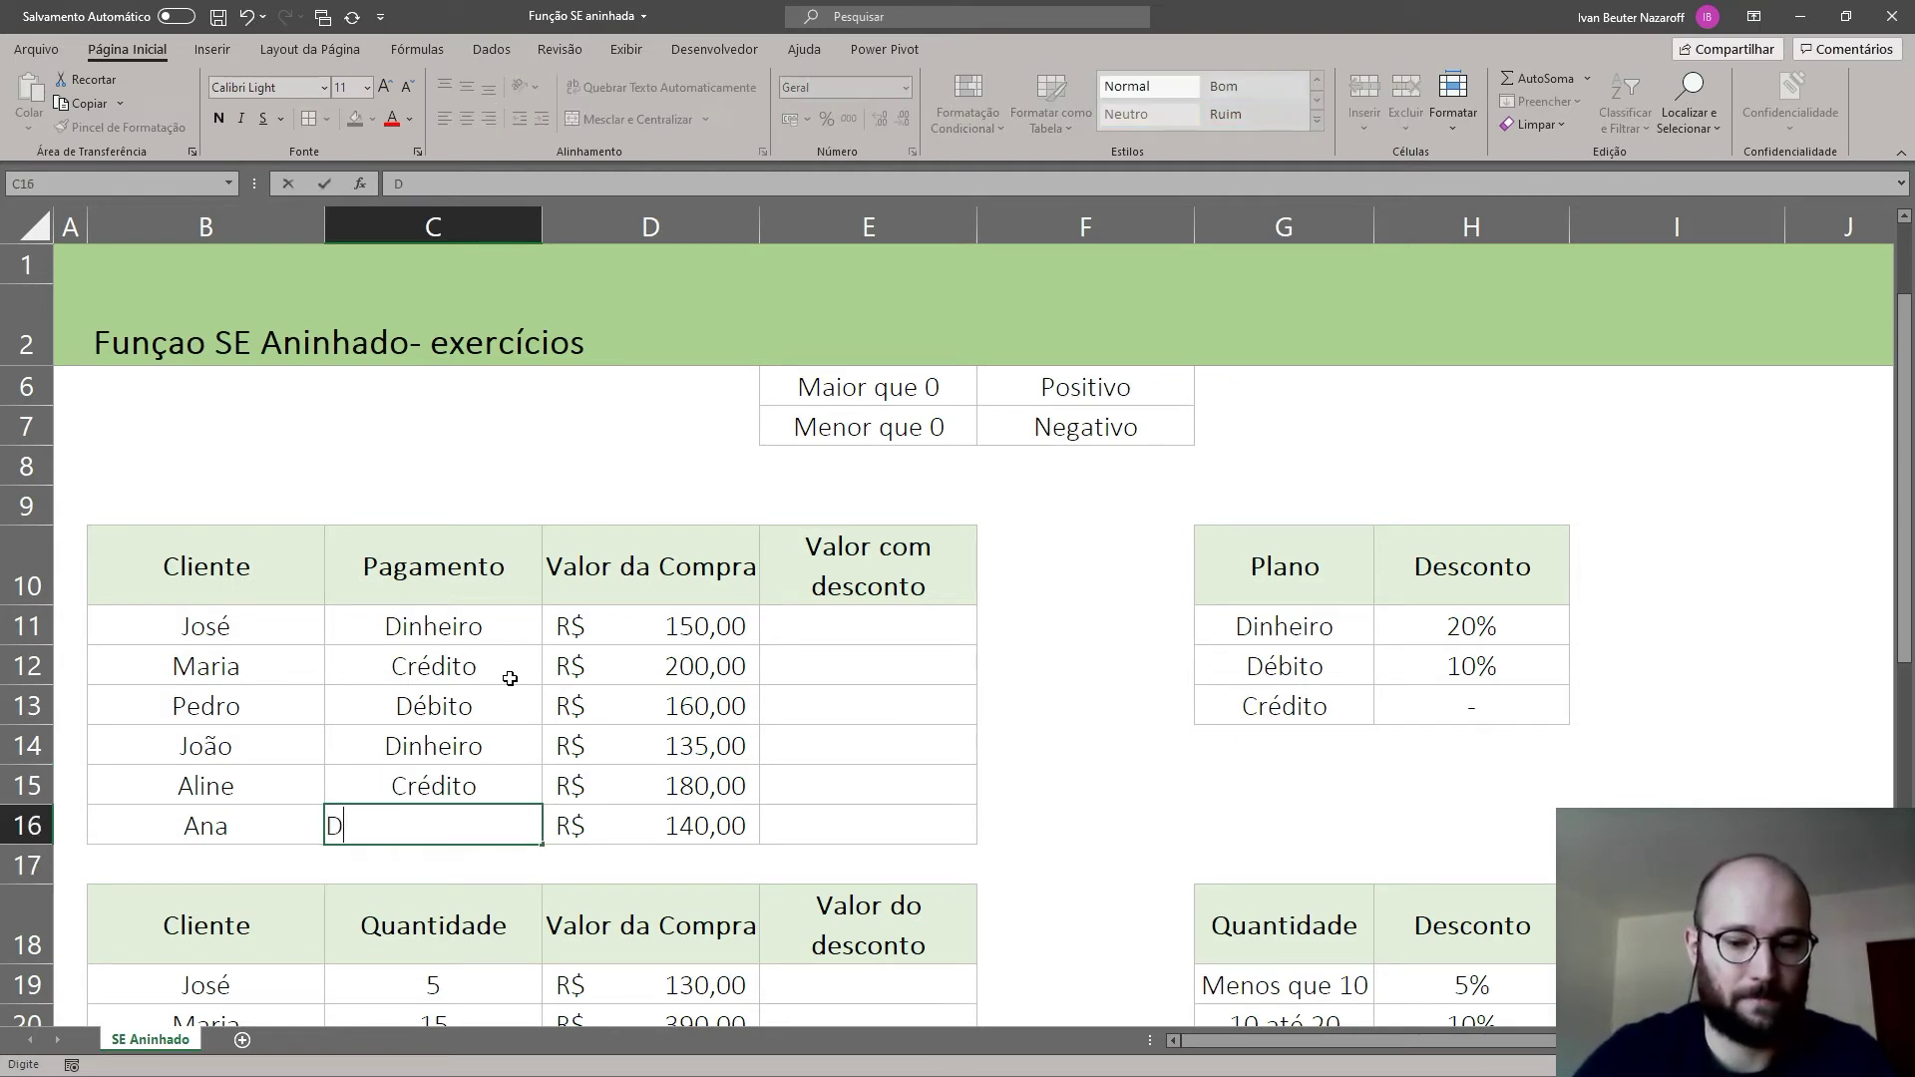
text(é)
key(Return)
key(Right)
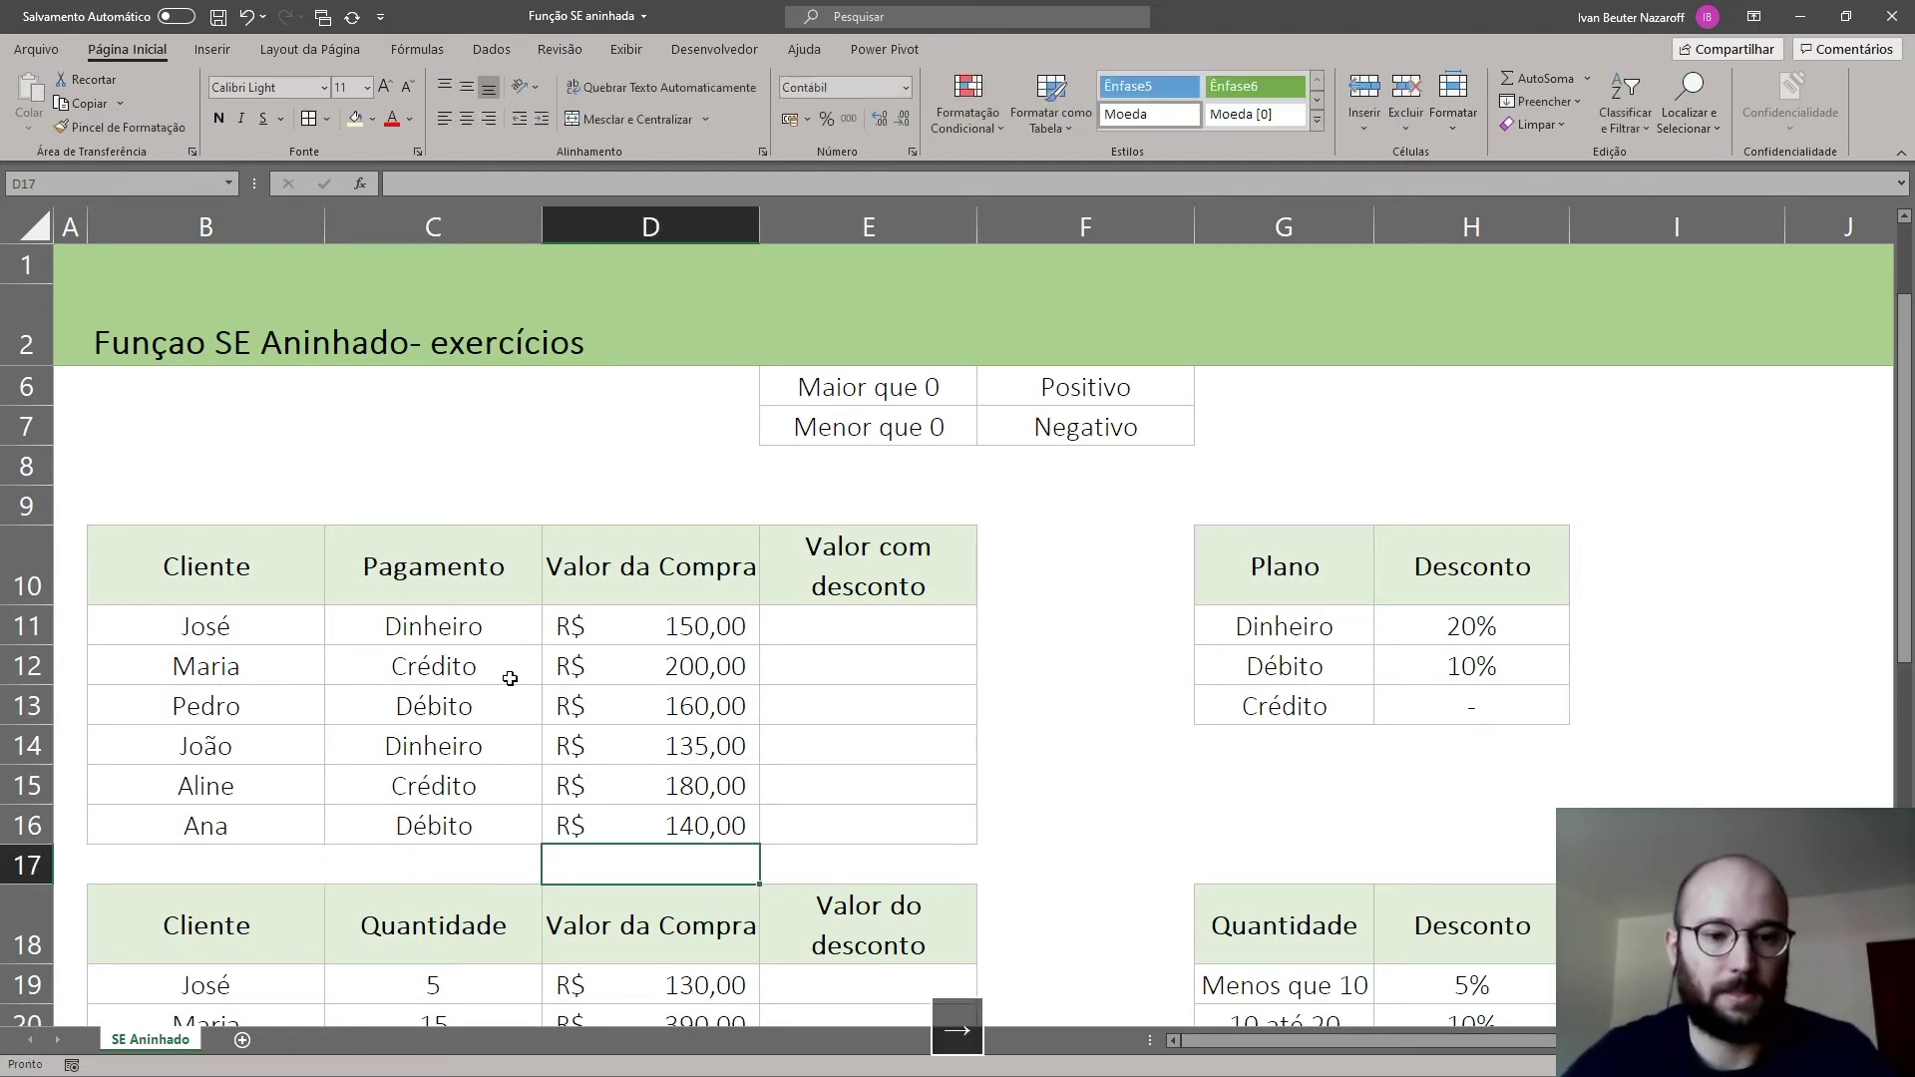
Step: Review the payment methods, purchase values and empty discounted-value column in the customer table
click(688, 663)
click(875, 633)
drag(295, 560, 1397, 599)
click(1397, 654)
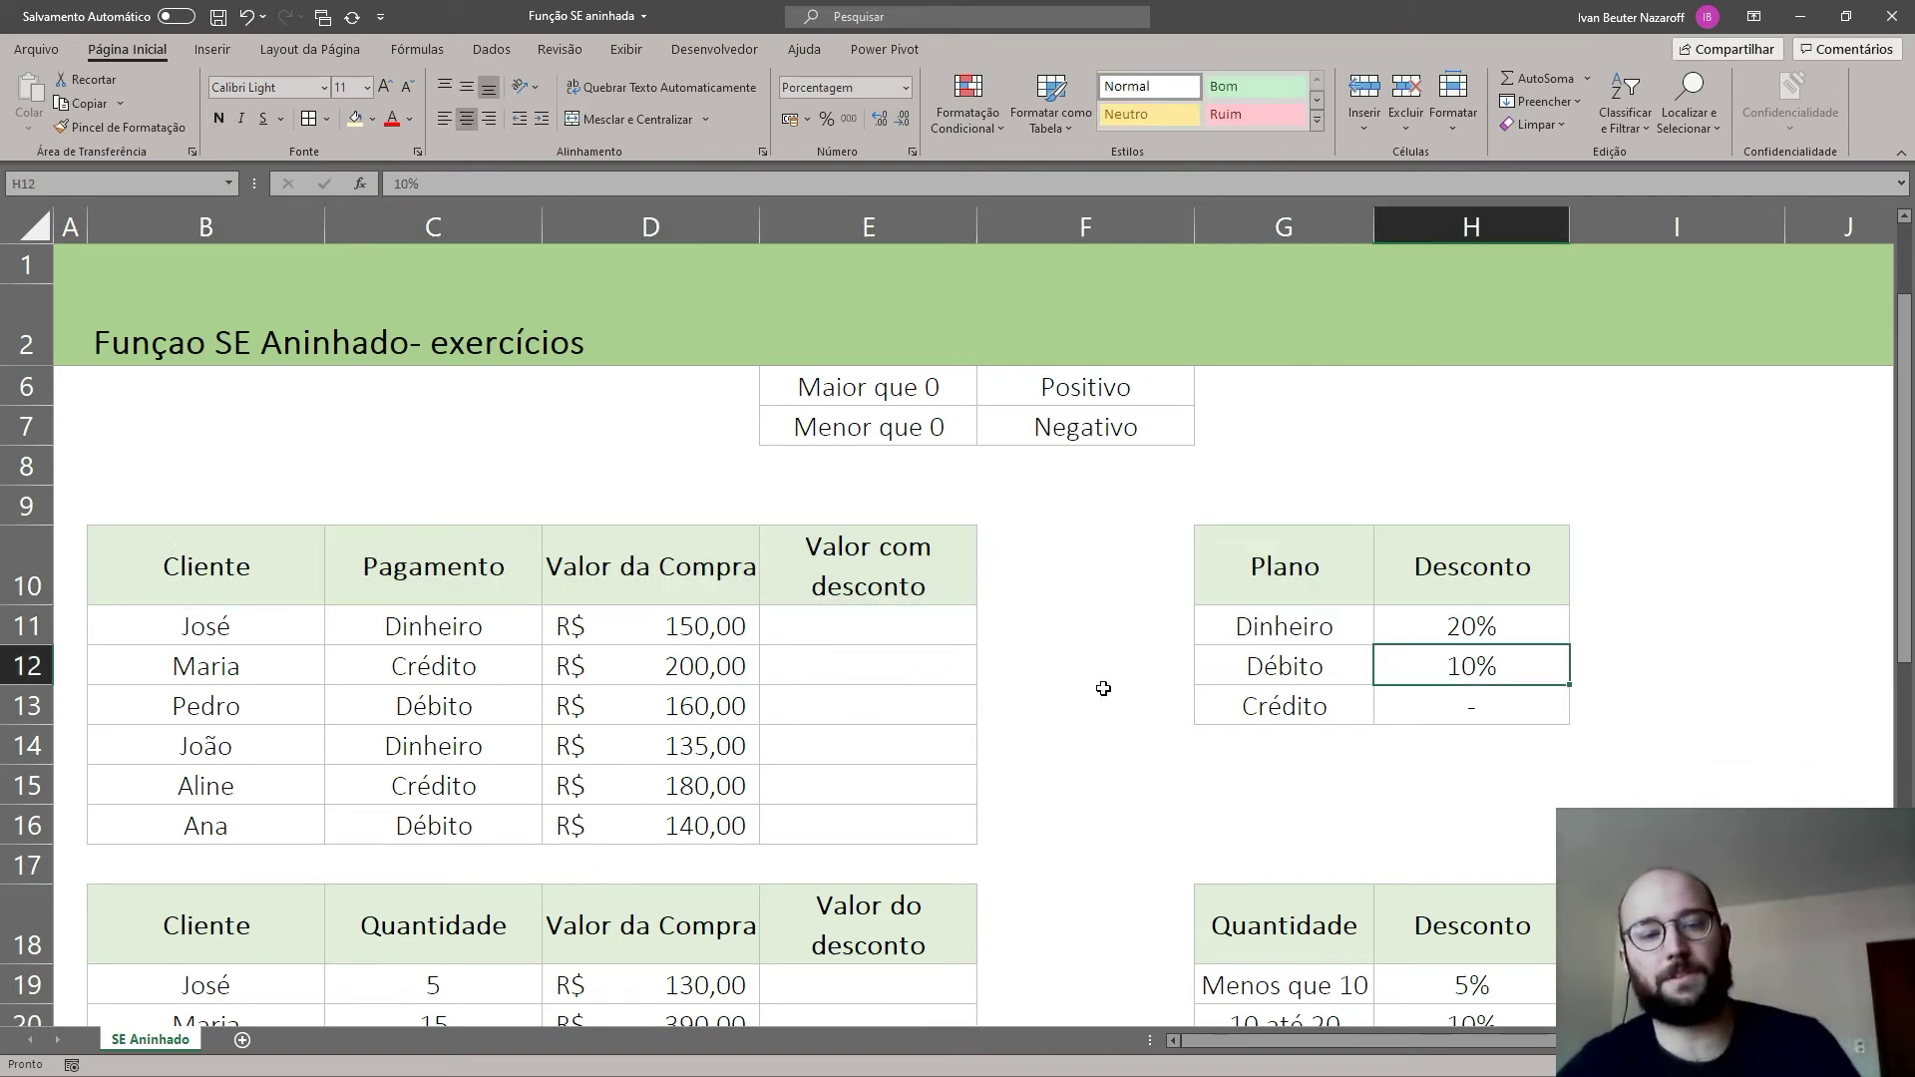
click(1103, 689)
click(663, 760)
click(450, 590)
click(445, 658)
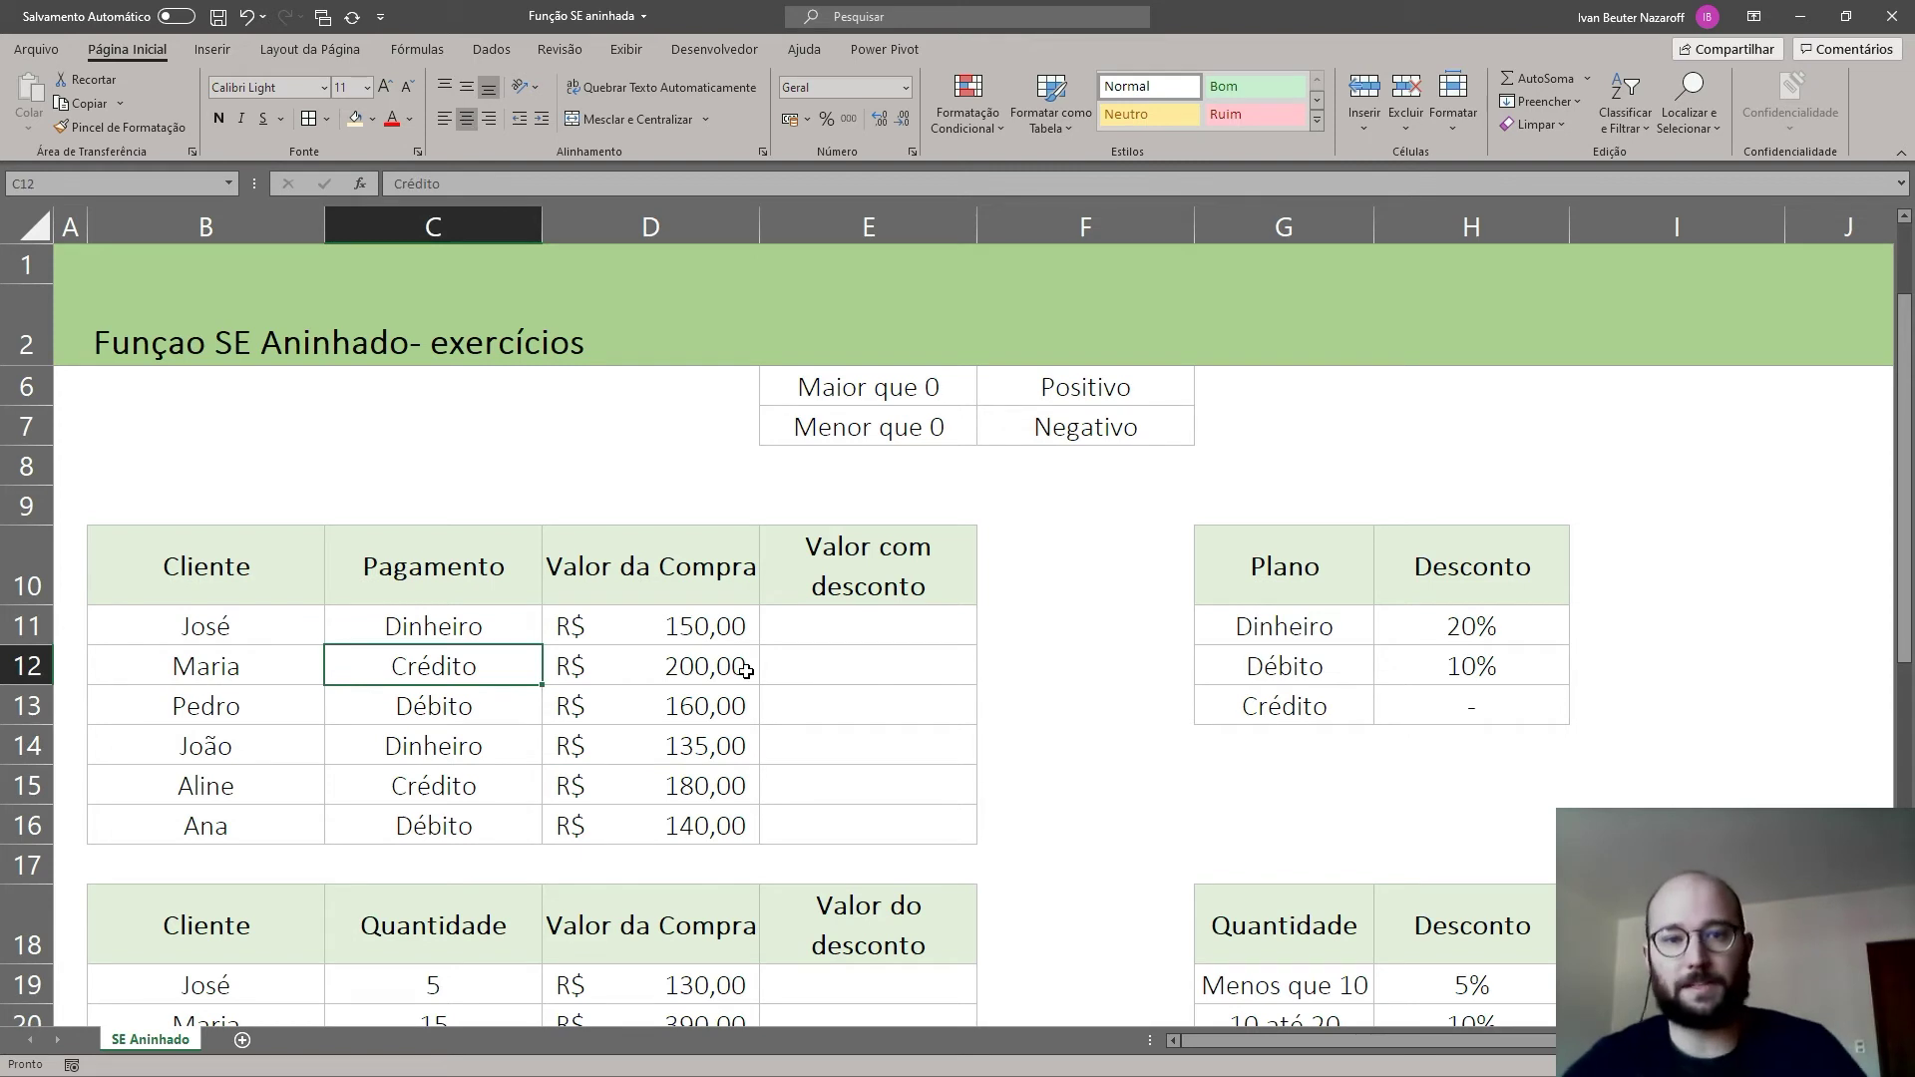
click(791, 628)
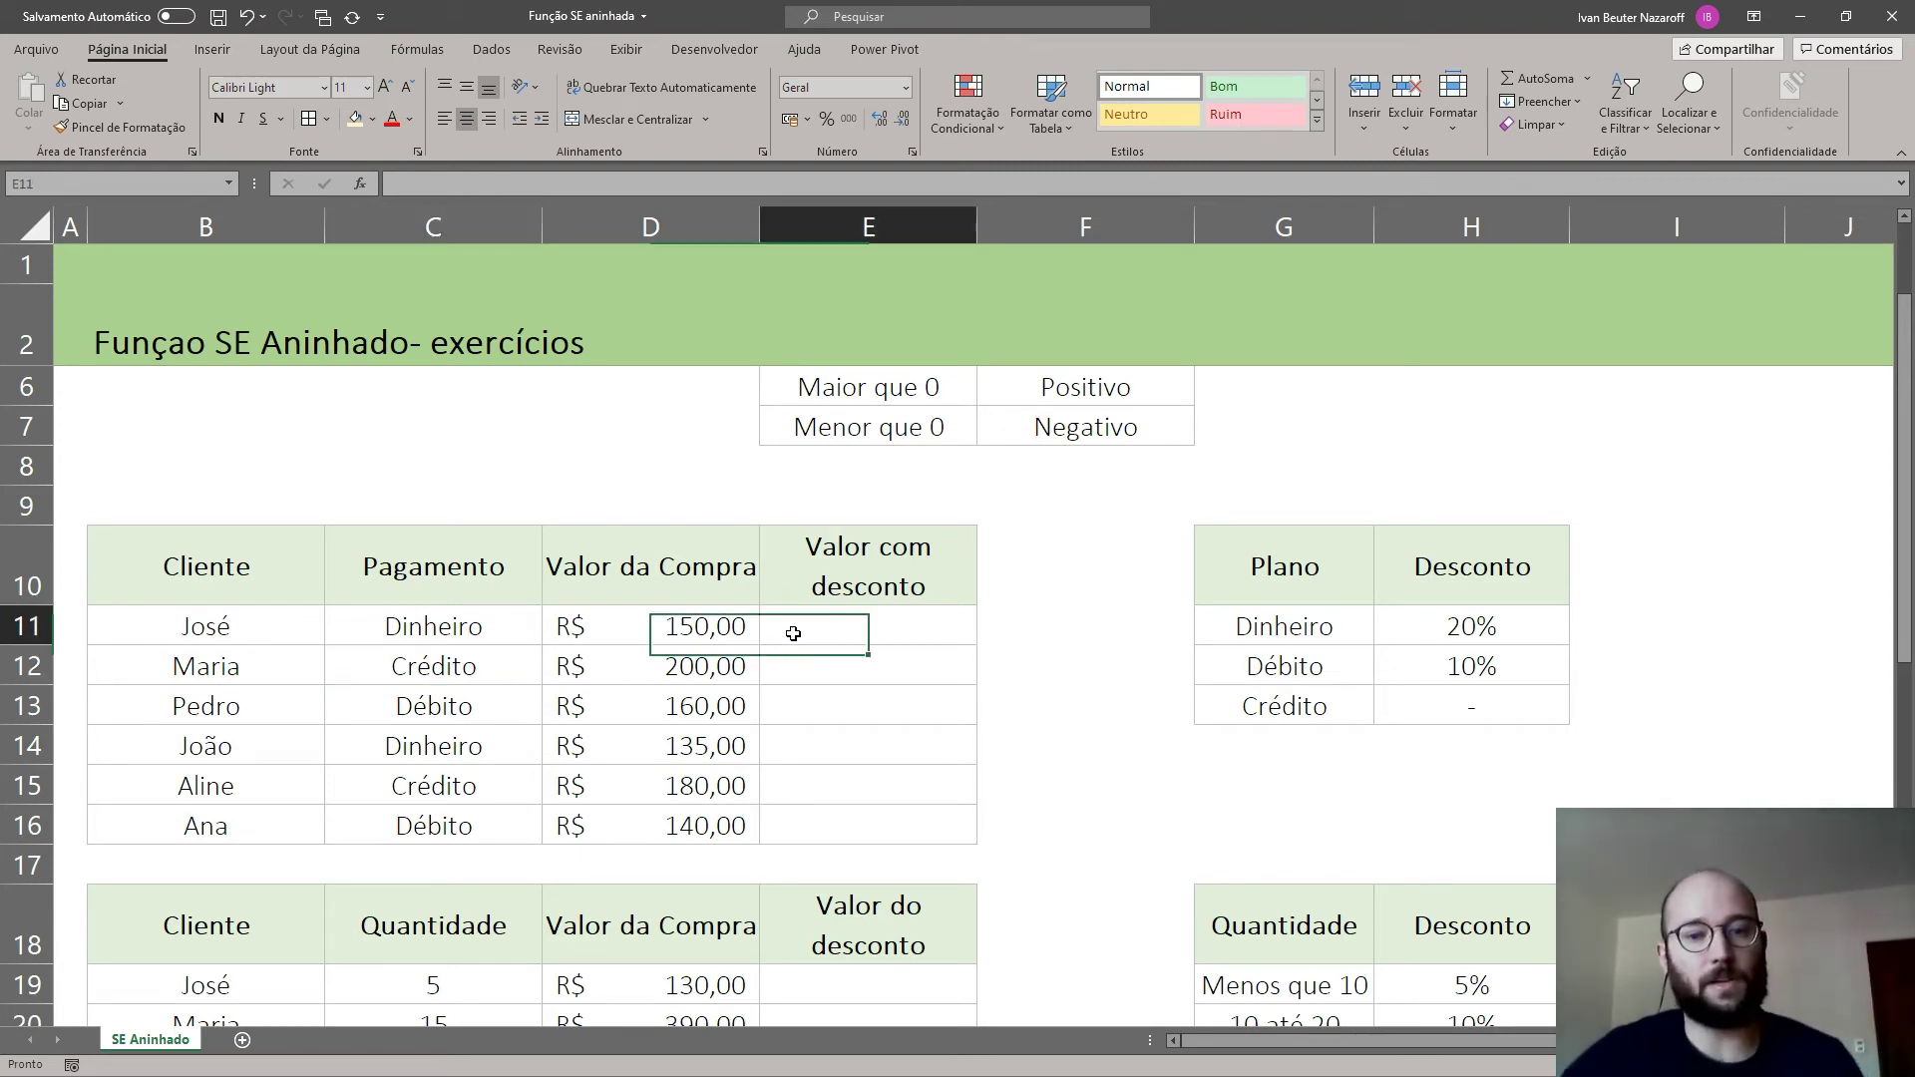
Step: Examine the discount assigned to each payment plan in the Plano and Desconto table
drag(1287, 627, 1536, 701)
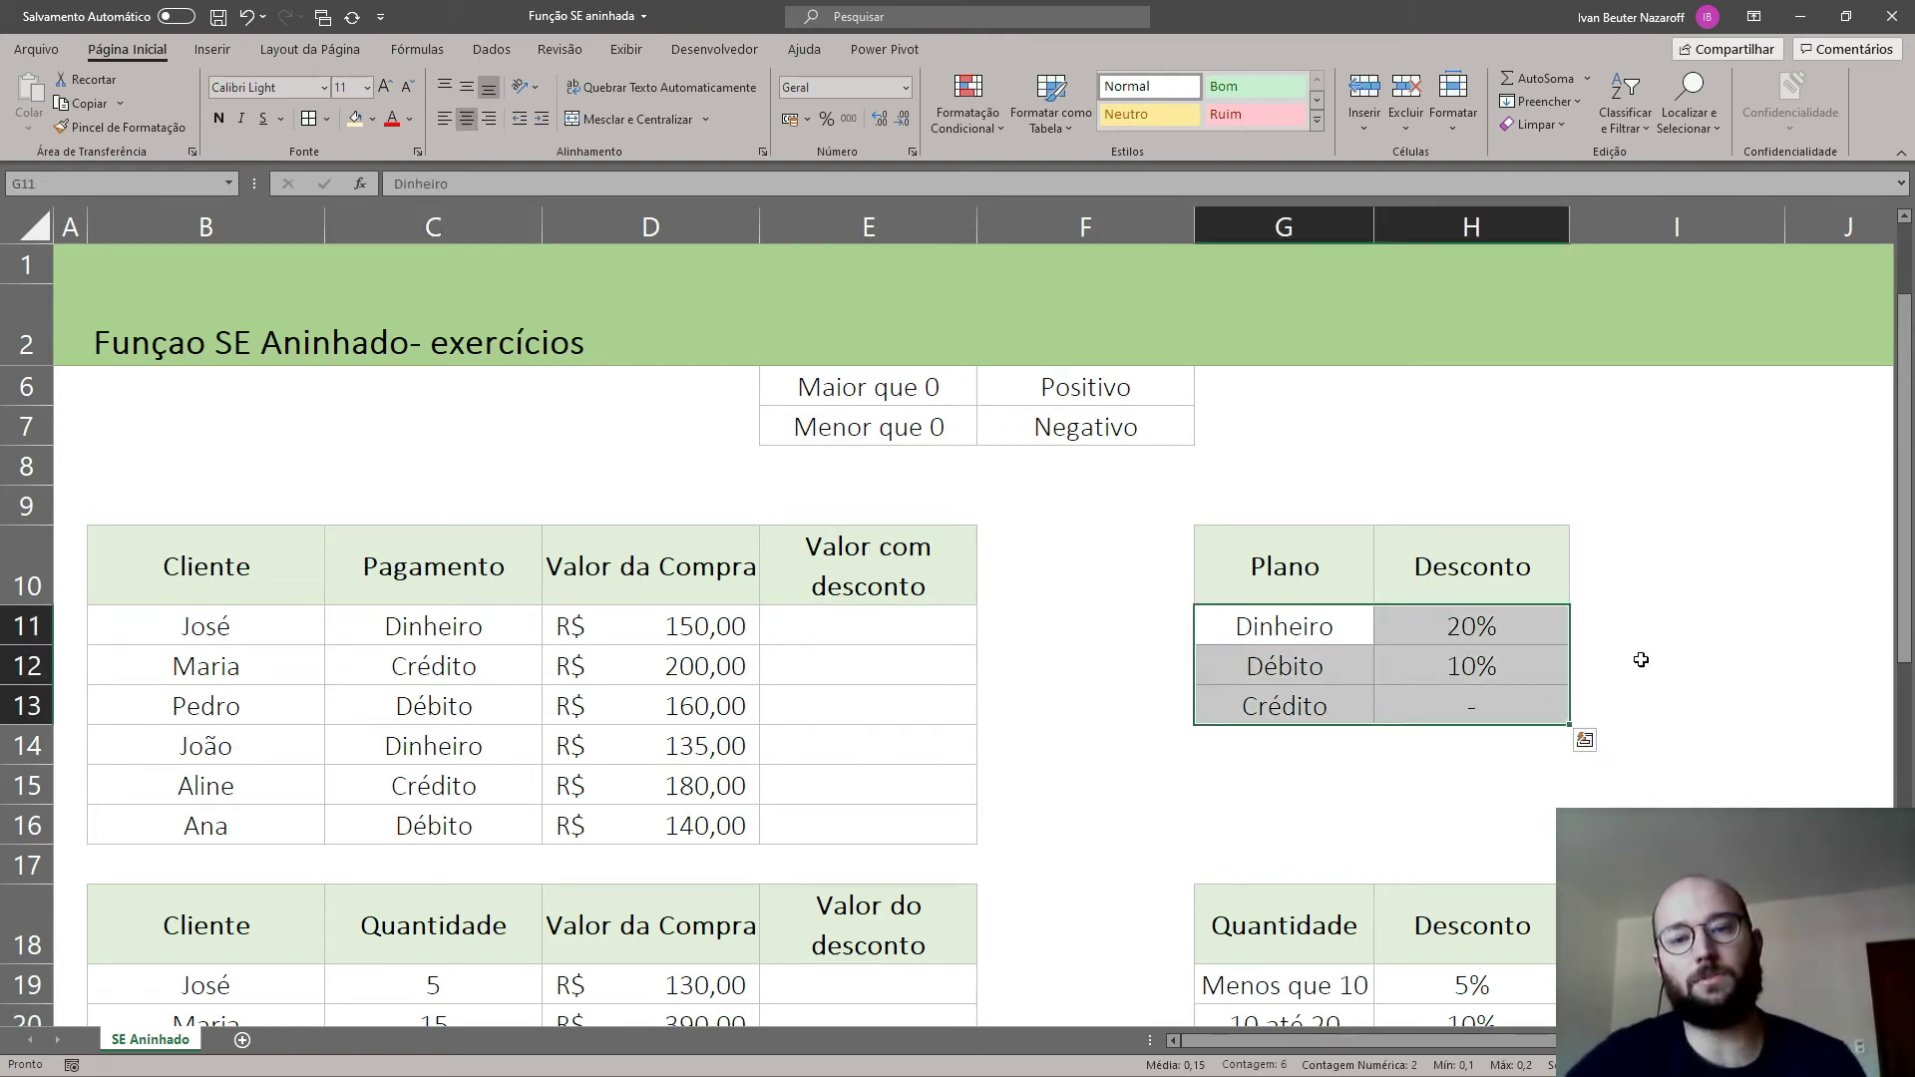
click(1596, 627)
drag(1267, 621, 1537, 703)
click(1628, 666)
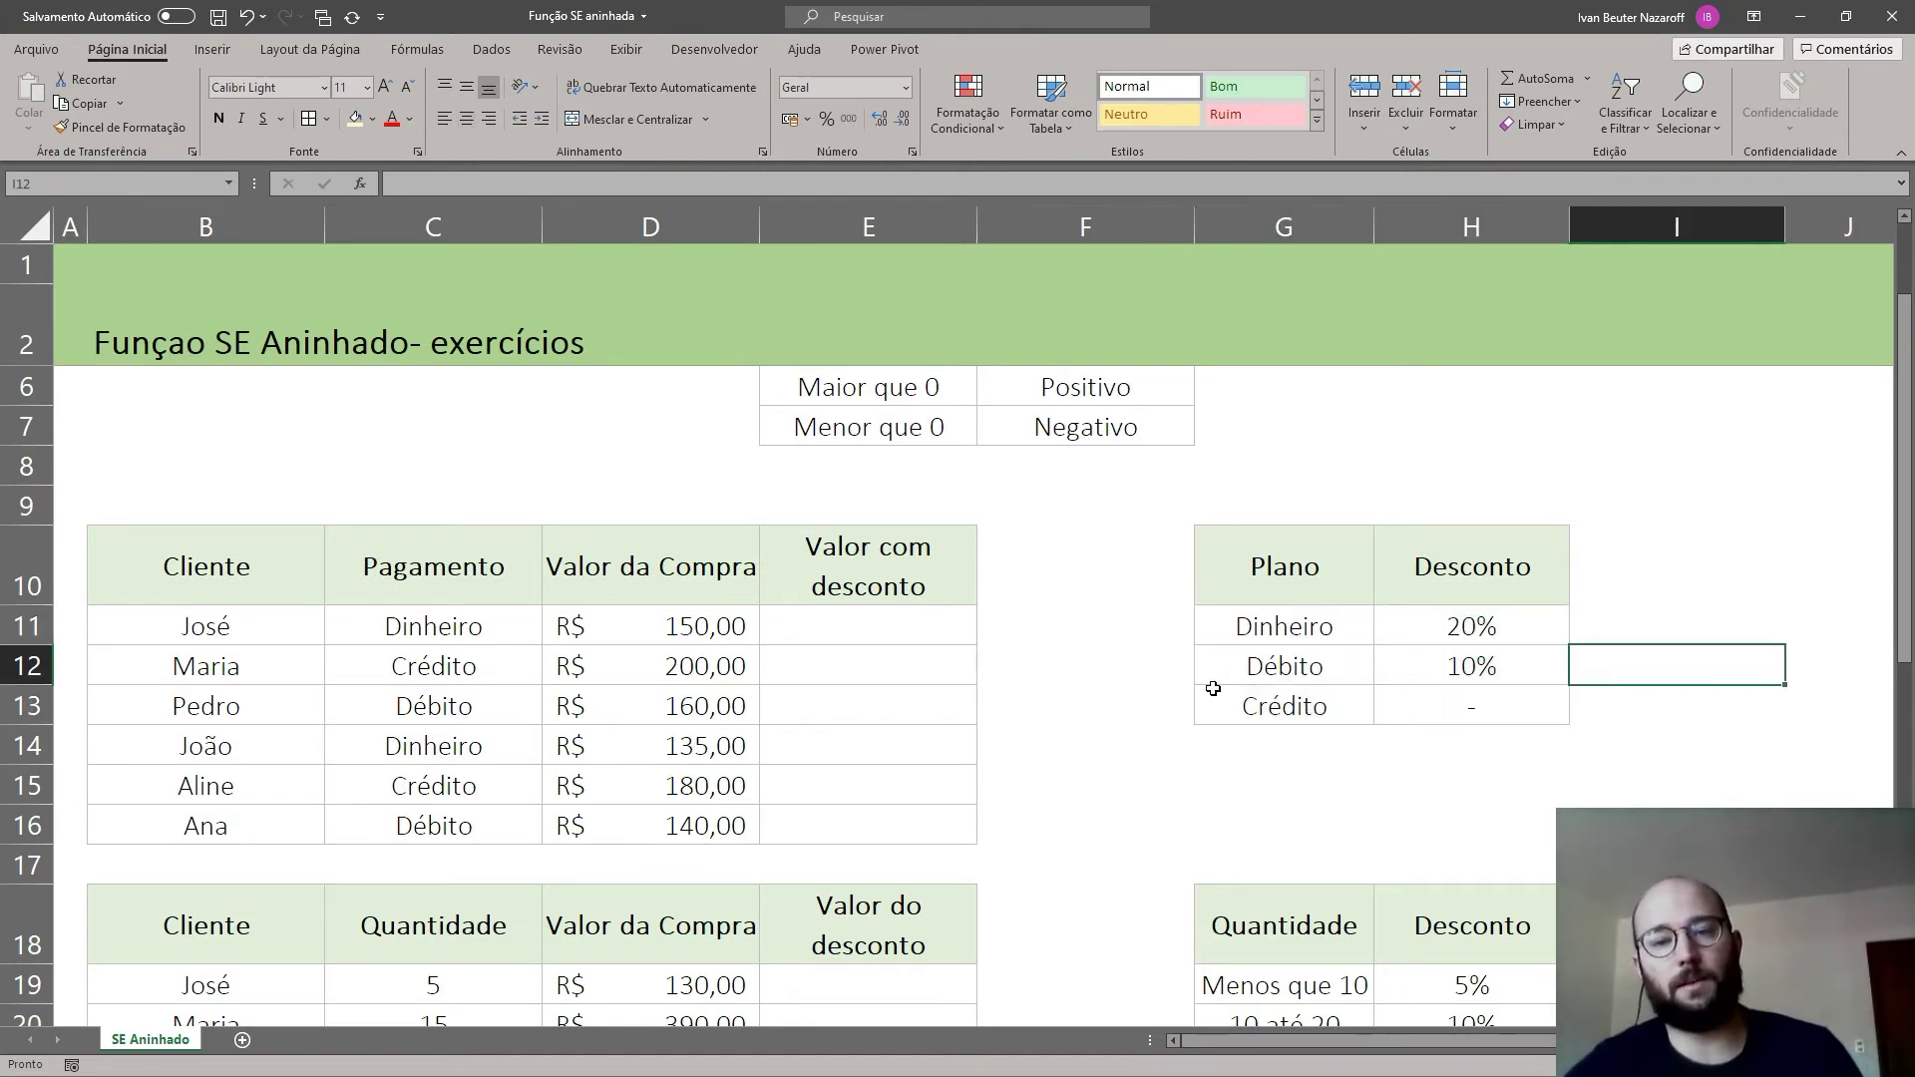
key(Left)
key(Left)
drag(1489, 678, 1491, 677)
drag(1249, 629, 1471, 631)
drag(1259, 667, 1483, 683)
drag(1231, 625, 1696, 626)
drag(1369, 666, 1476, 669)
drag(1267, 705, 1584, 731)
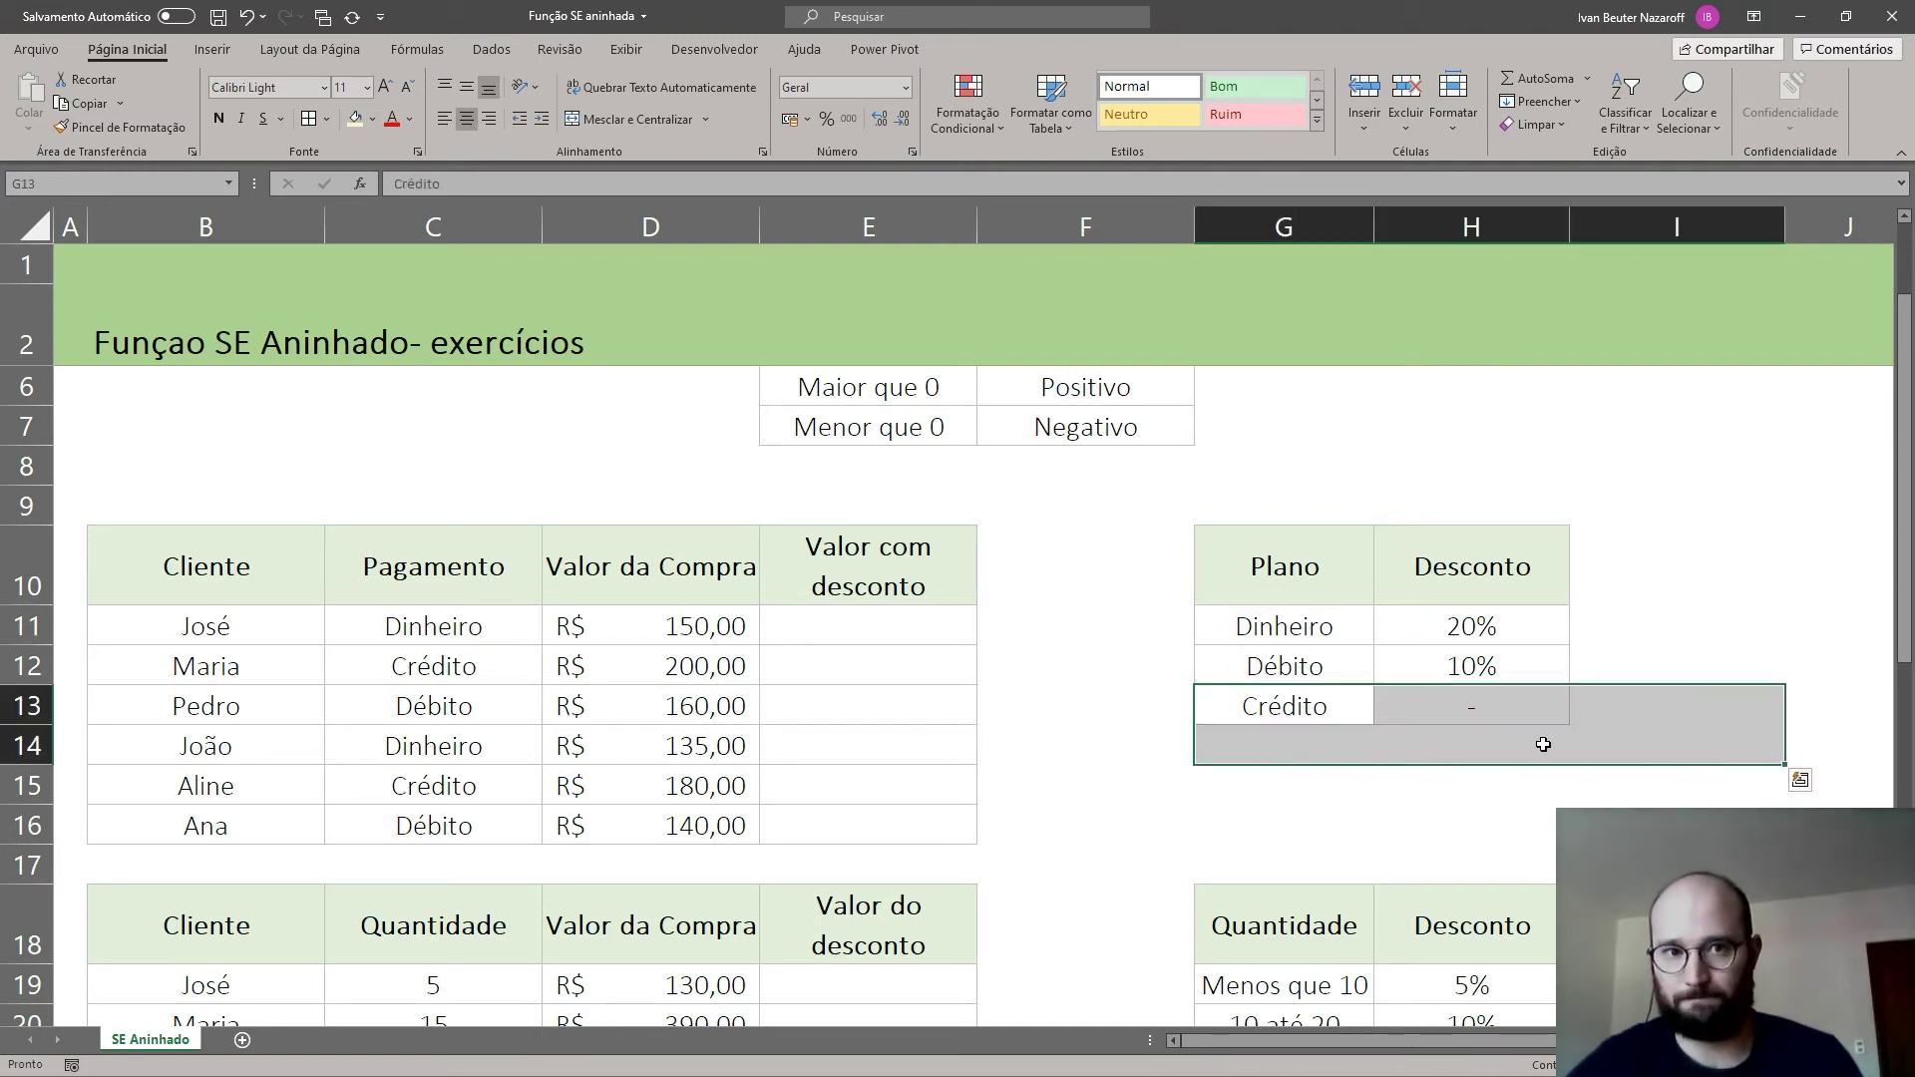
click(1474, 701)
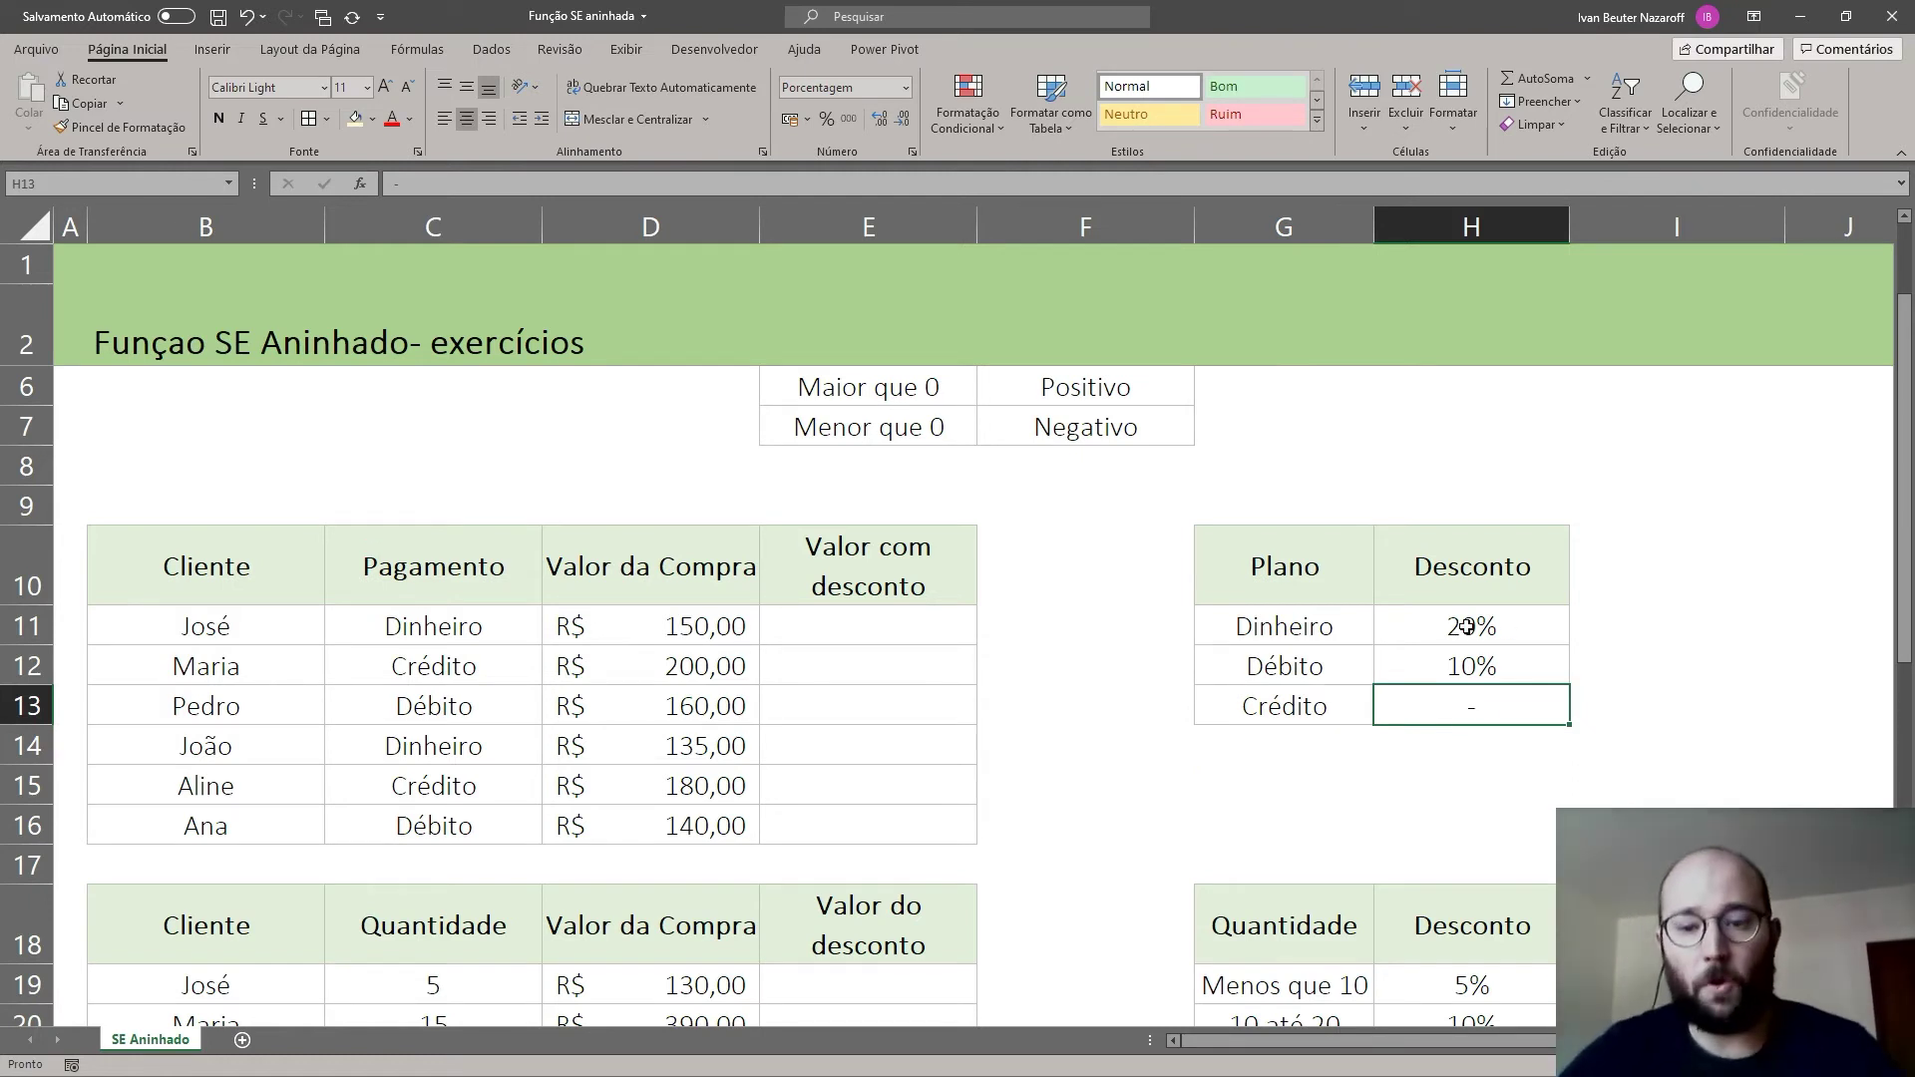
click(1412, 626)
drag(1416, 669, 1347, 706)
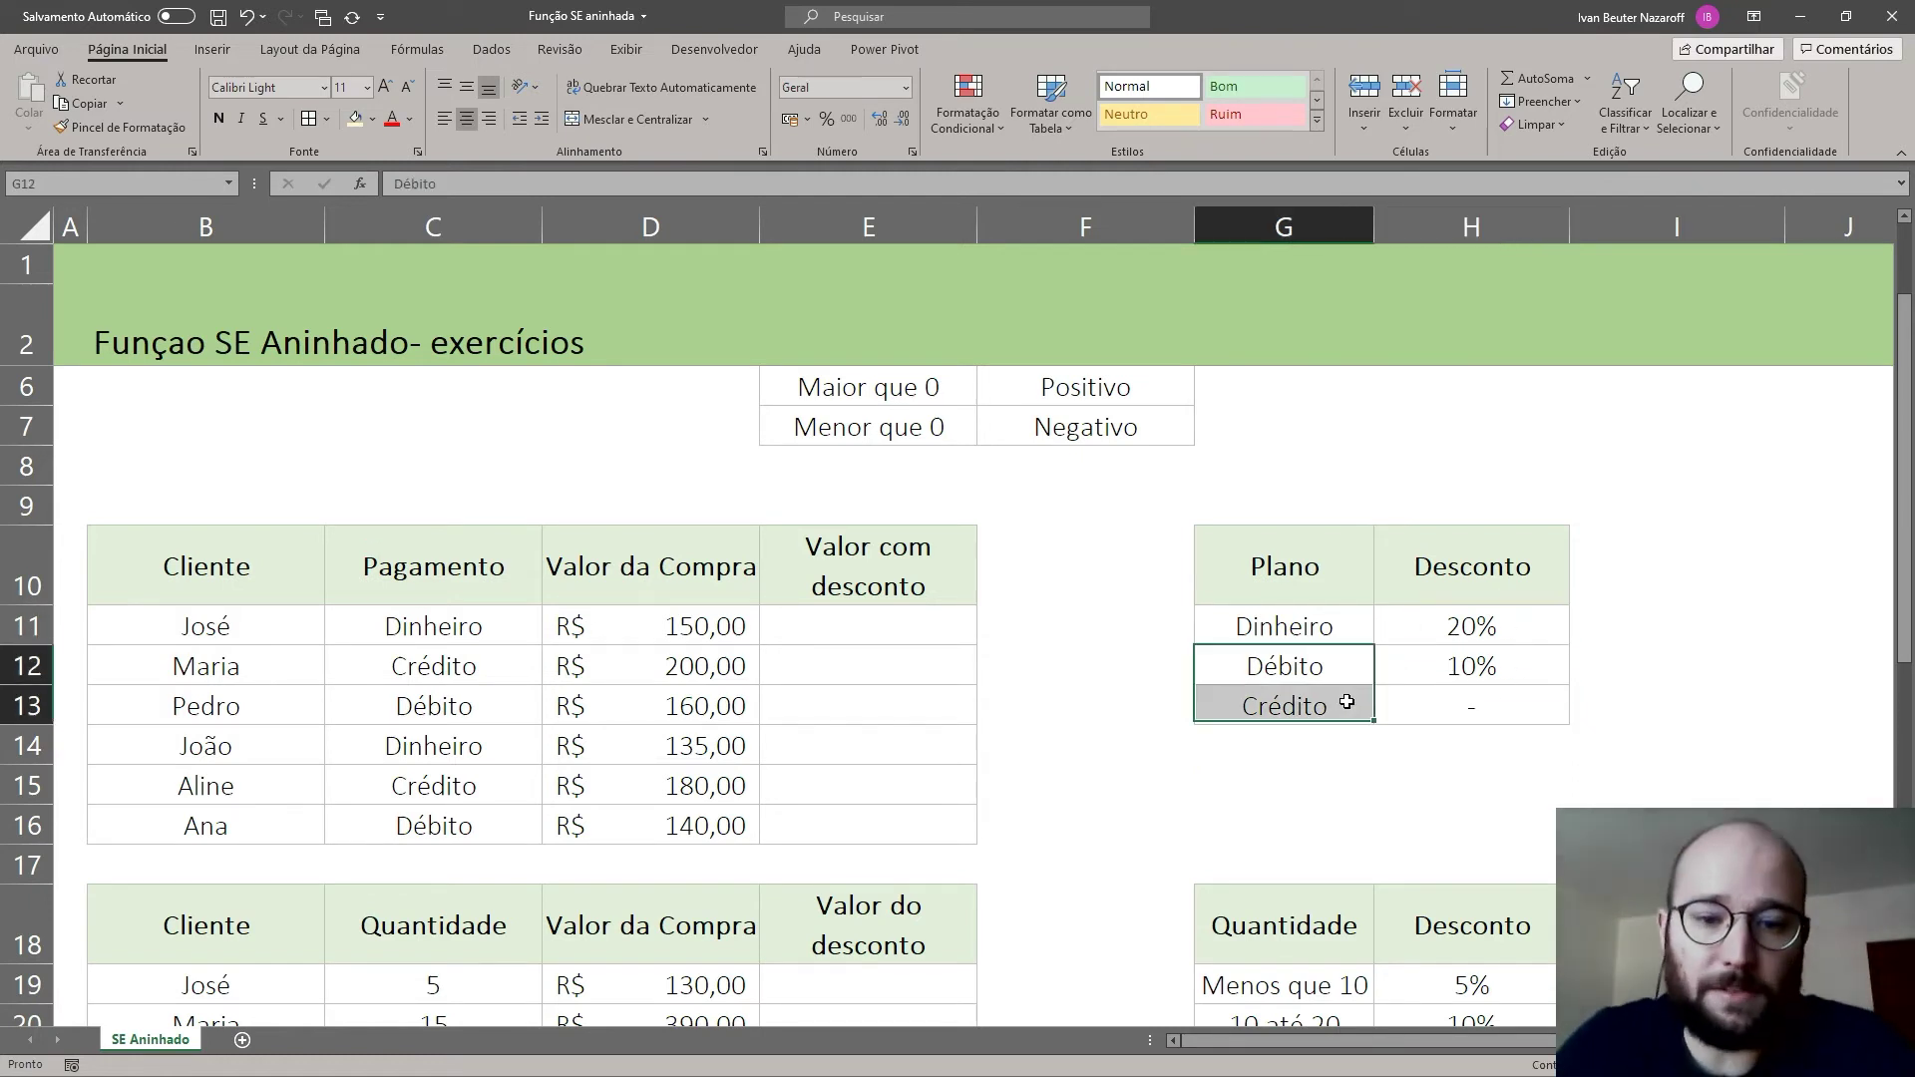
click(910, 639)
drag(1338, 625, 1450, 689)
Step: Begin the discounted-value formula in E11 as D11 multiplied by one minus an SE function: =D11*(1-se(
click(856, 622)
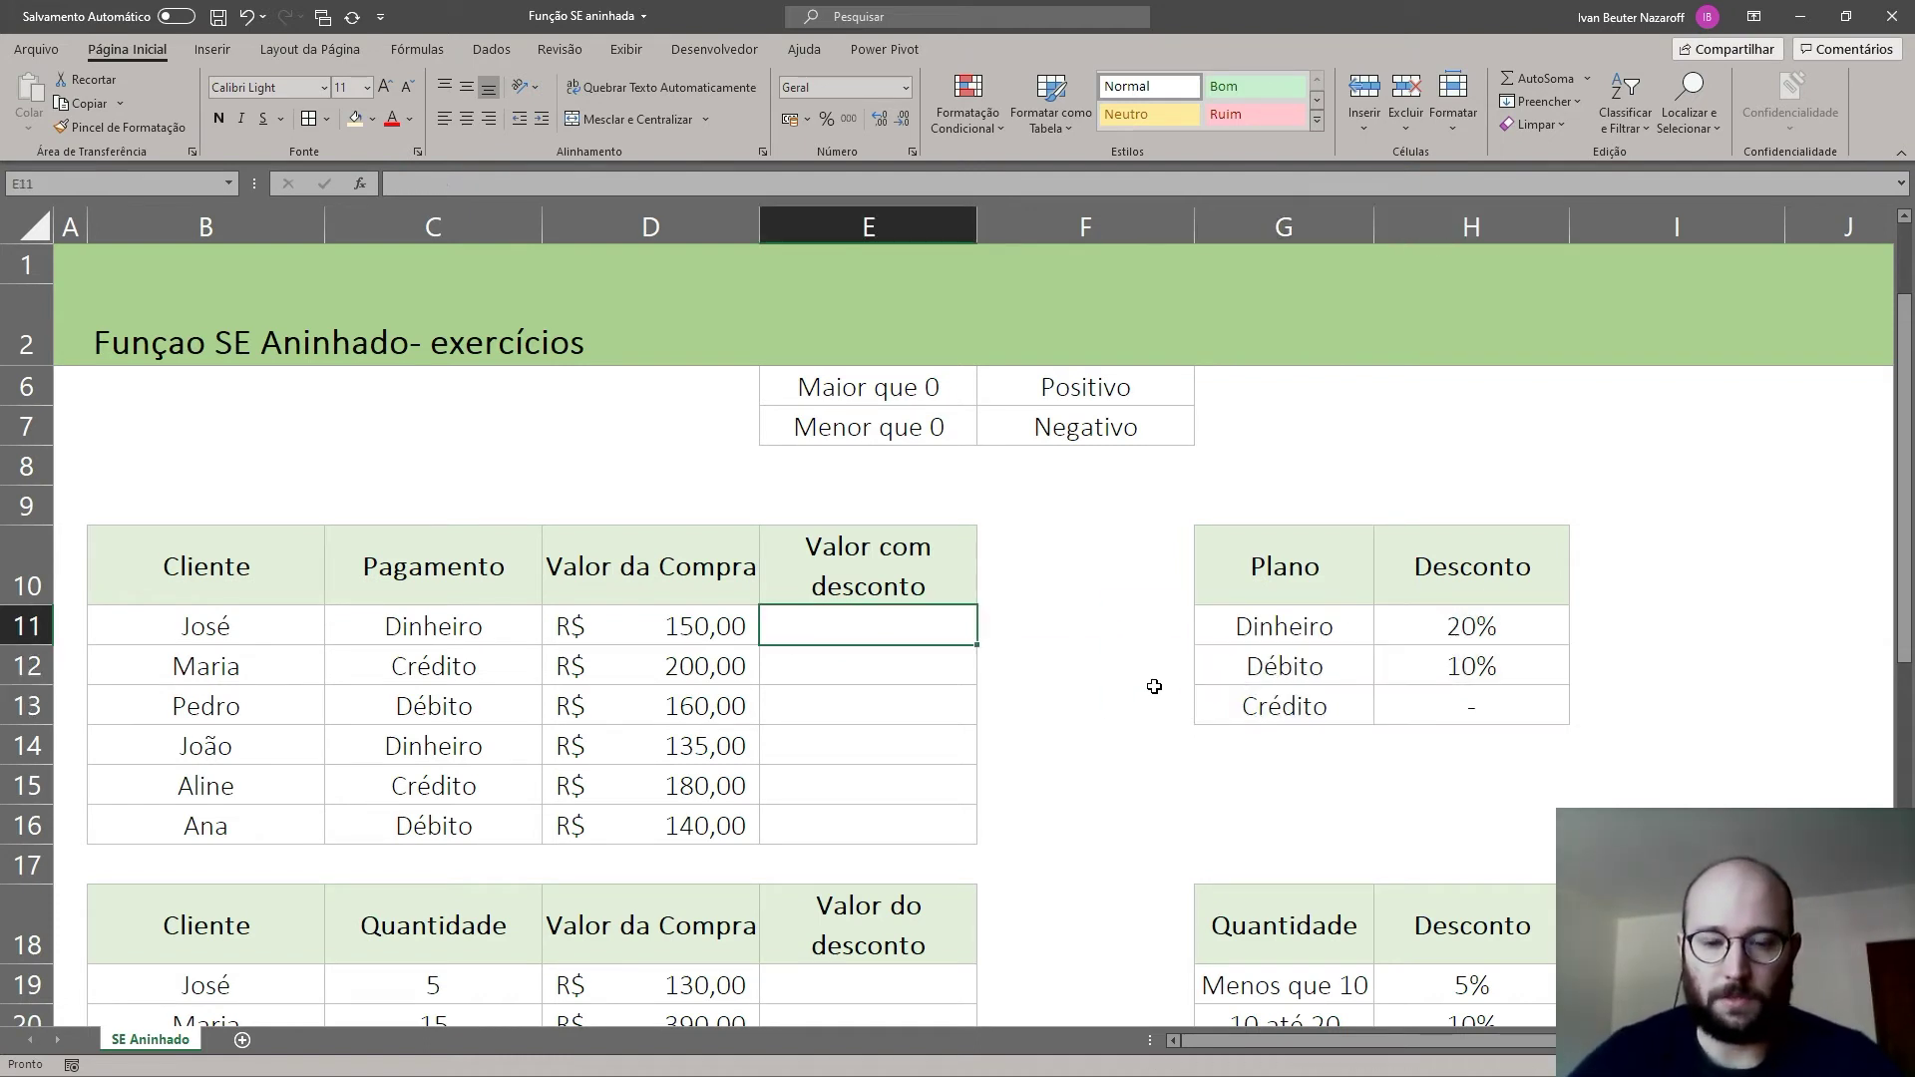
text(=se)
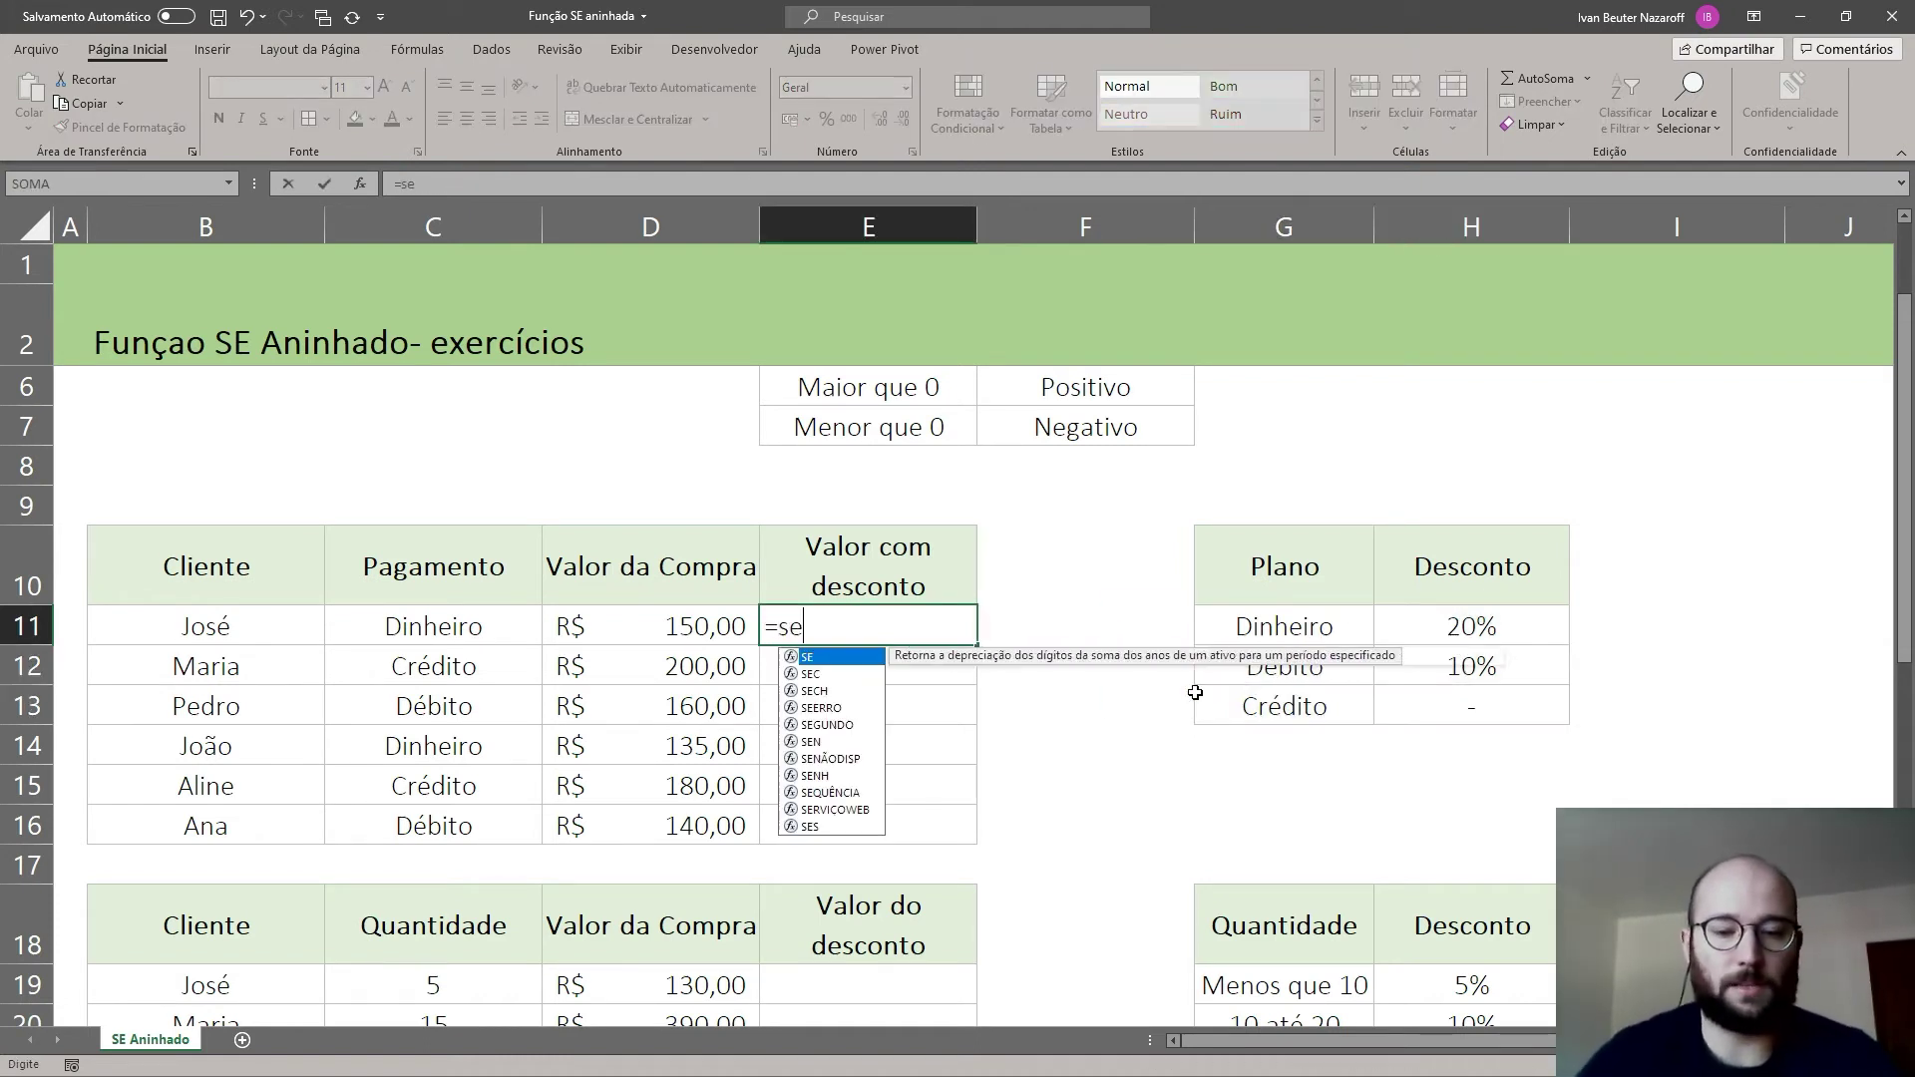
key(BackSpace)
key(BackSpace)
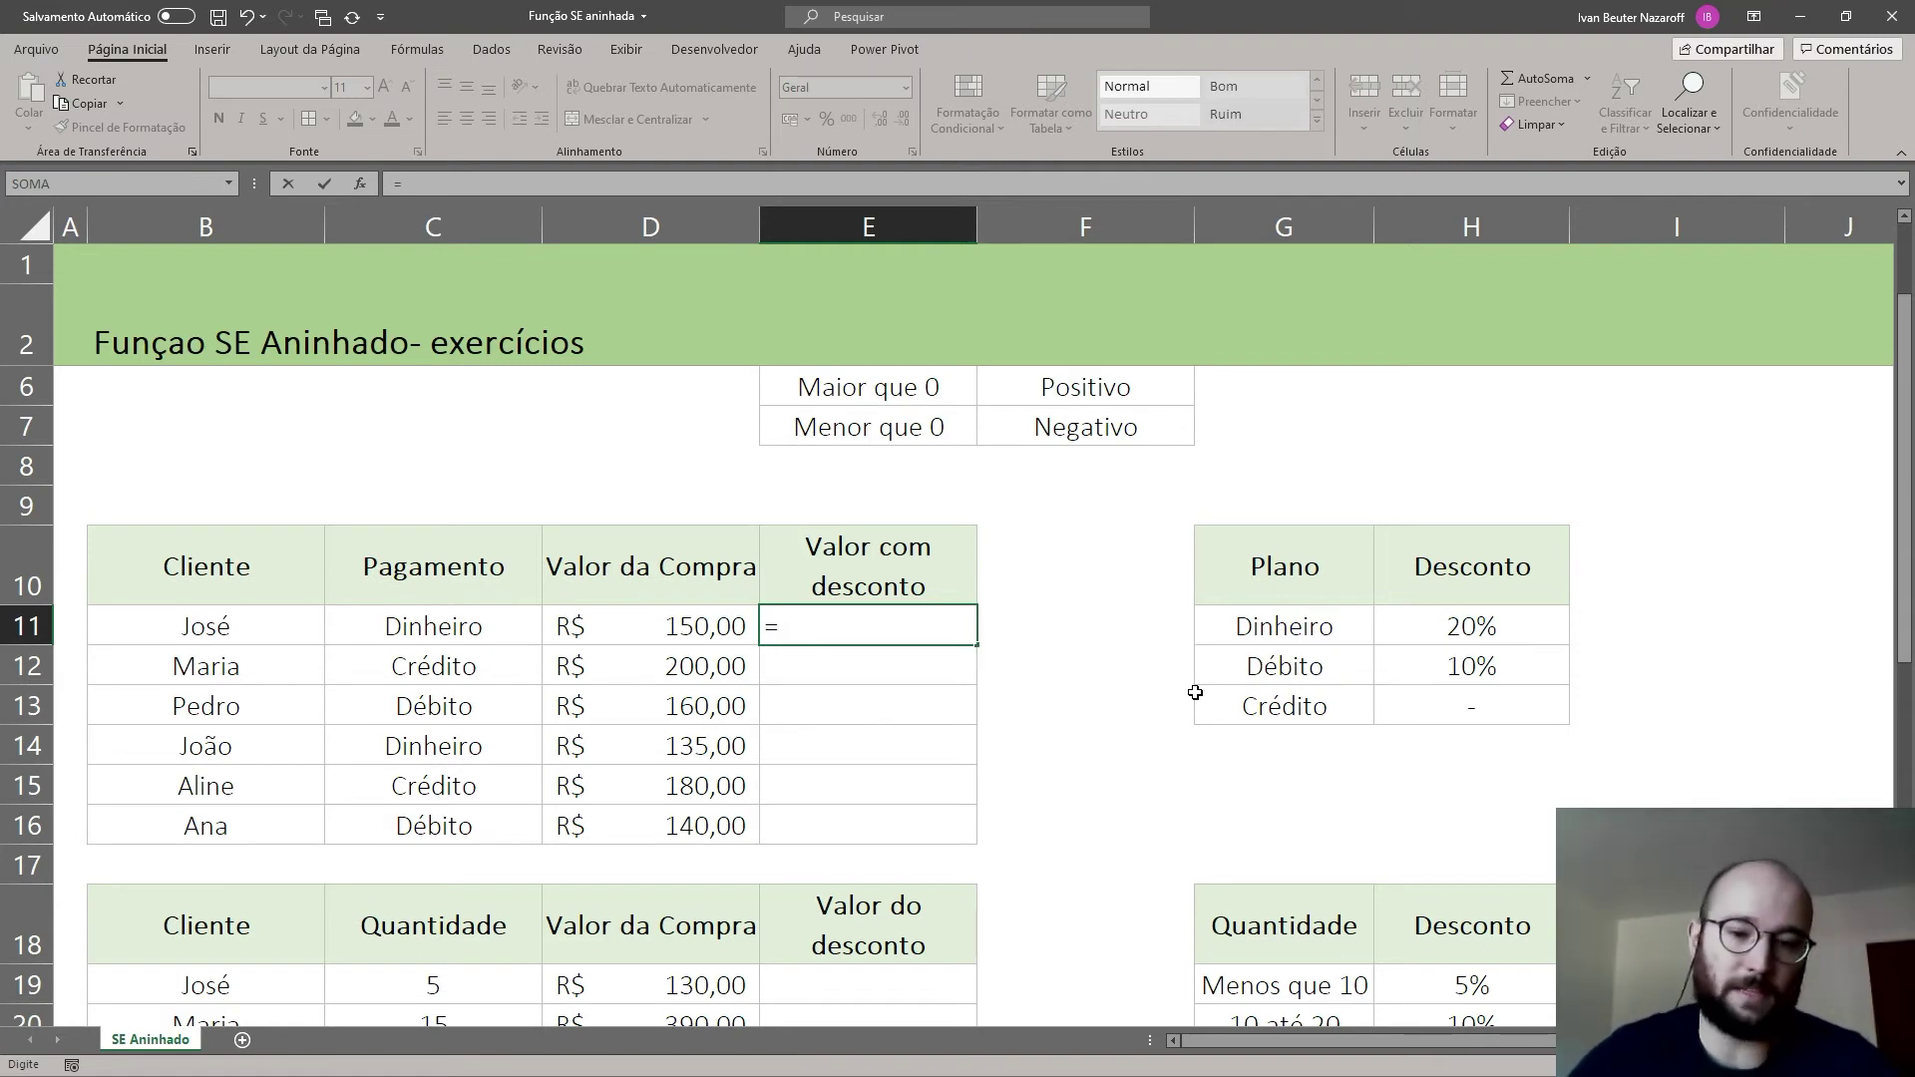
click(713, 628)
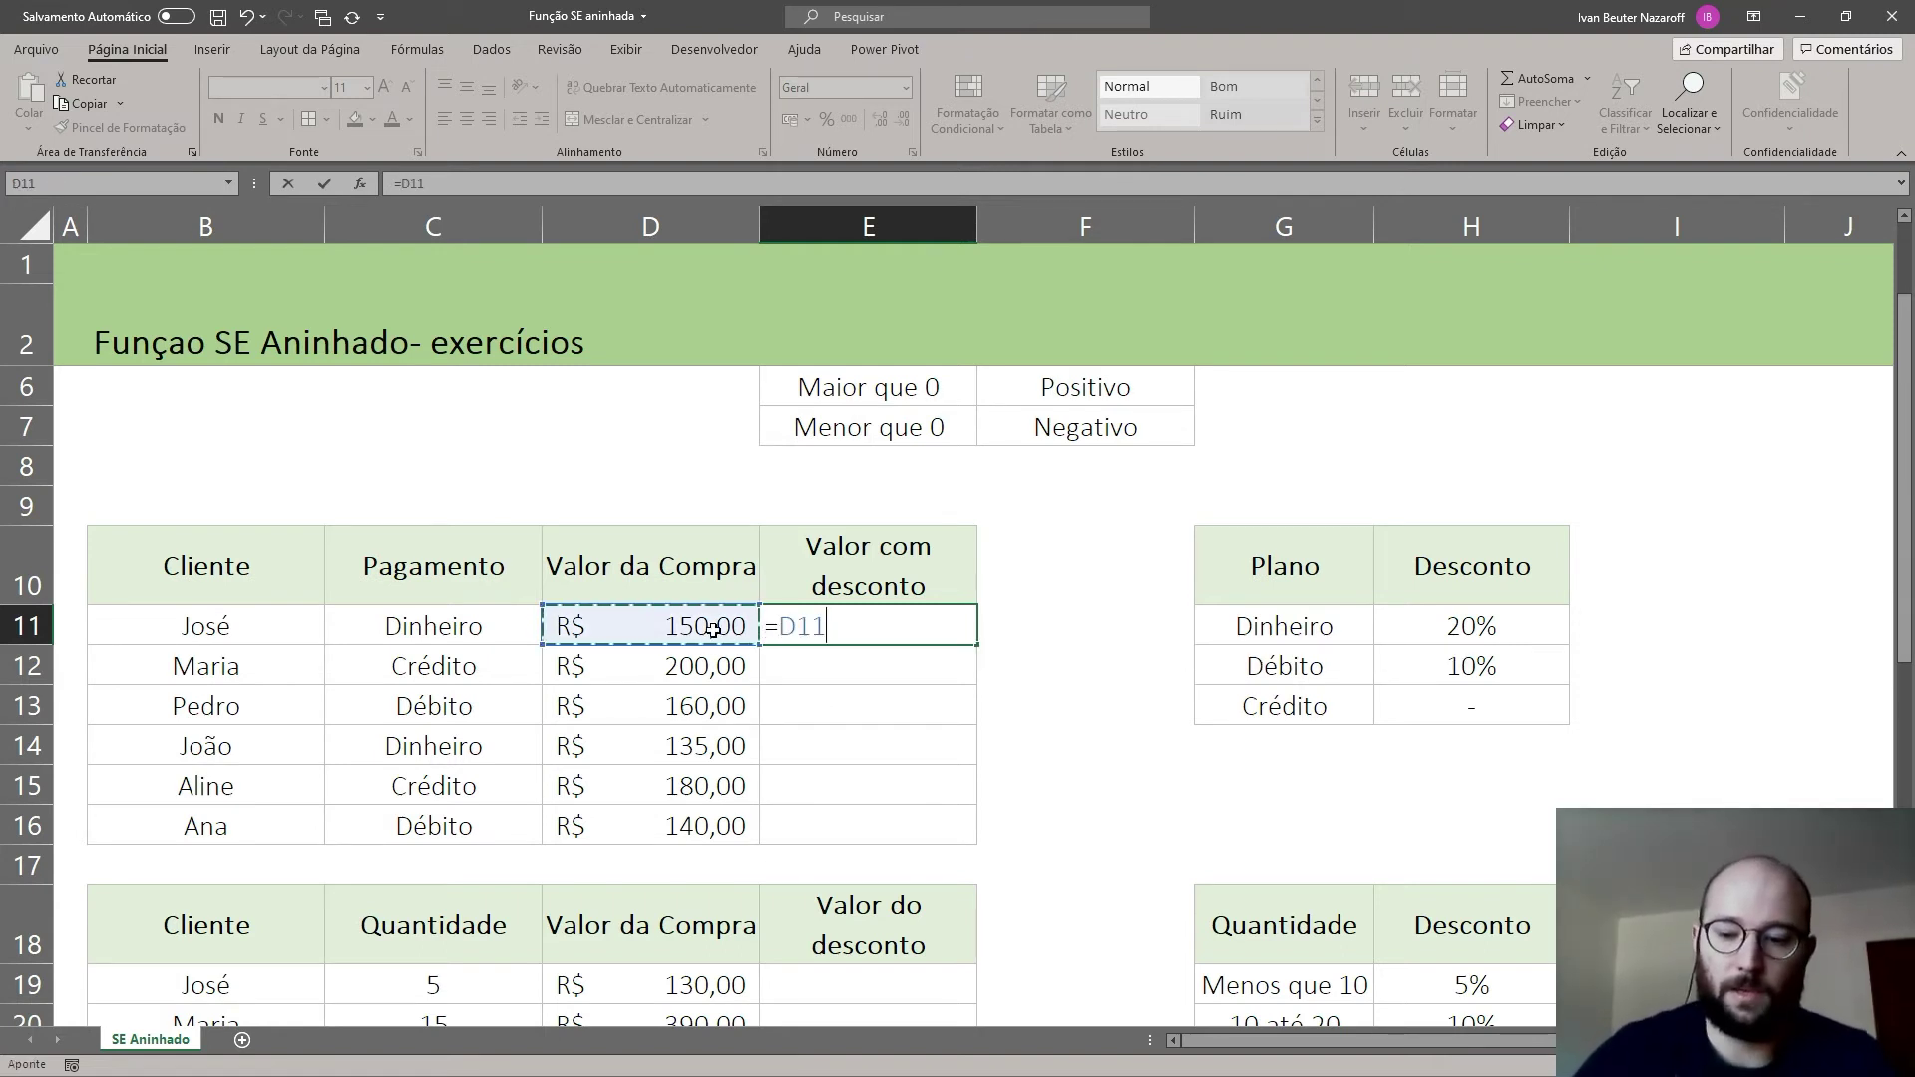
text(*(1)
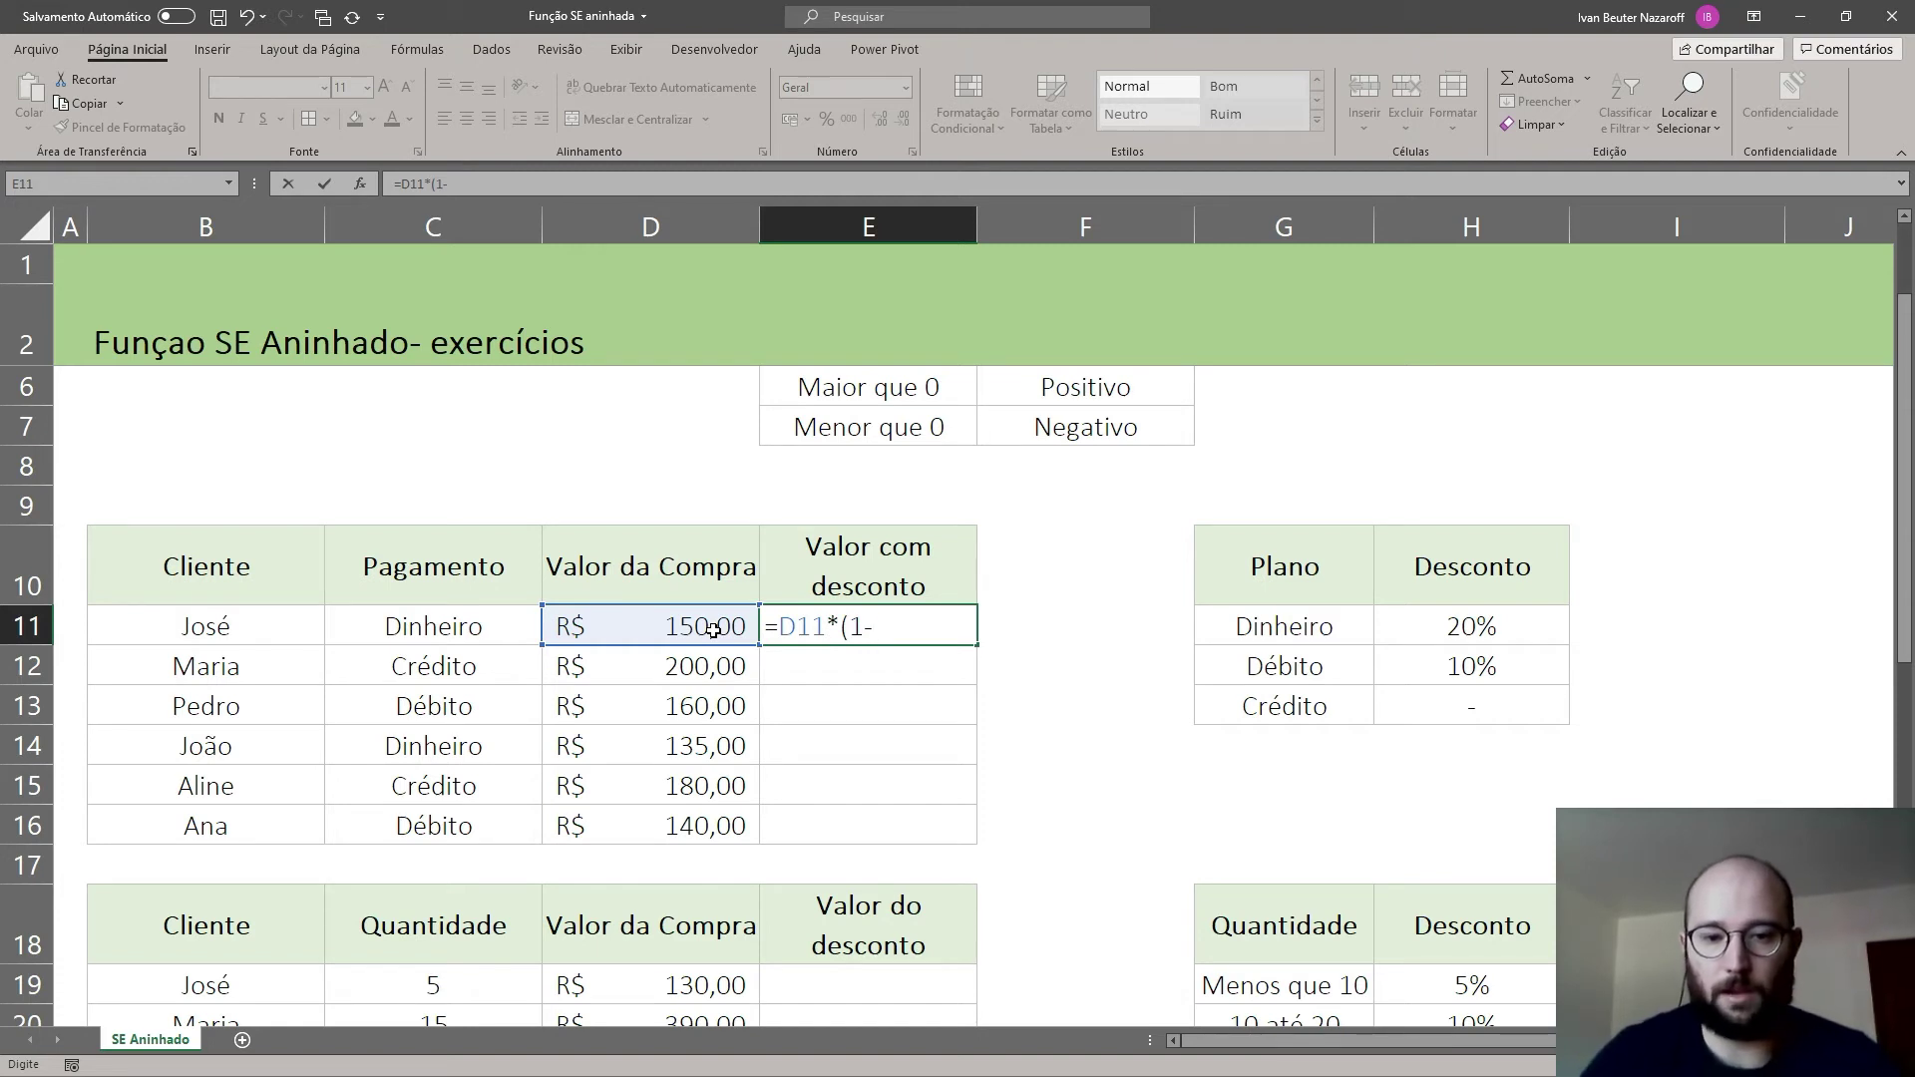
text(-s)
key(BackSpace)
text(se()
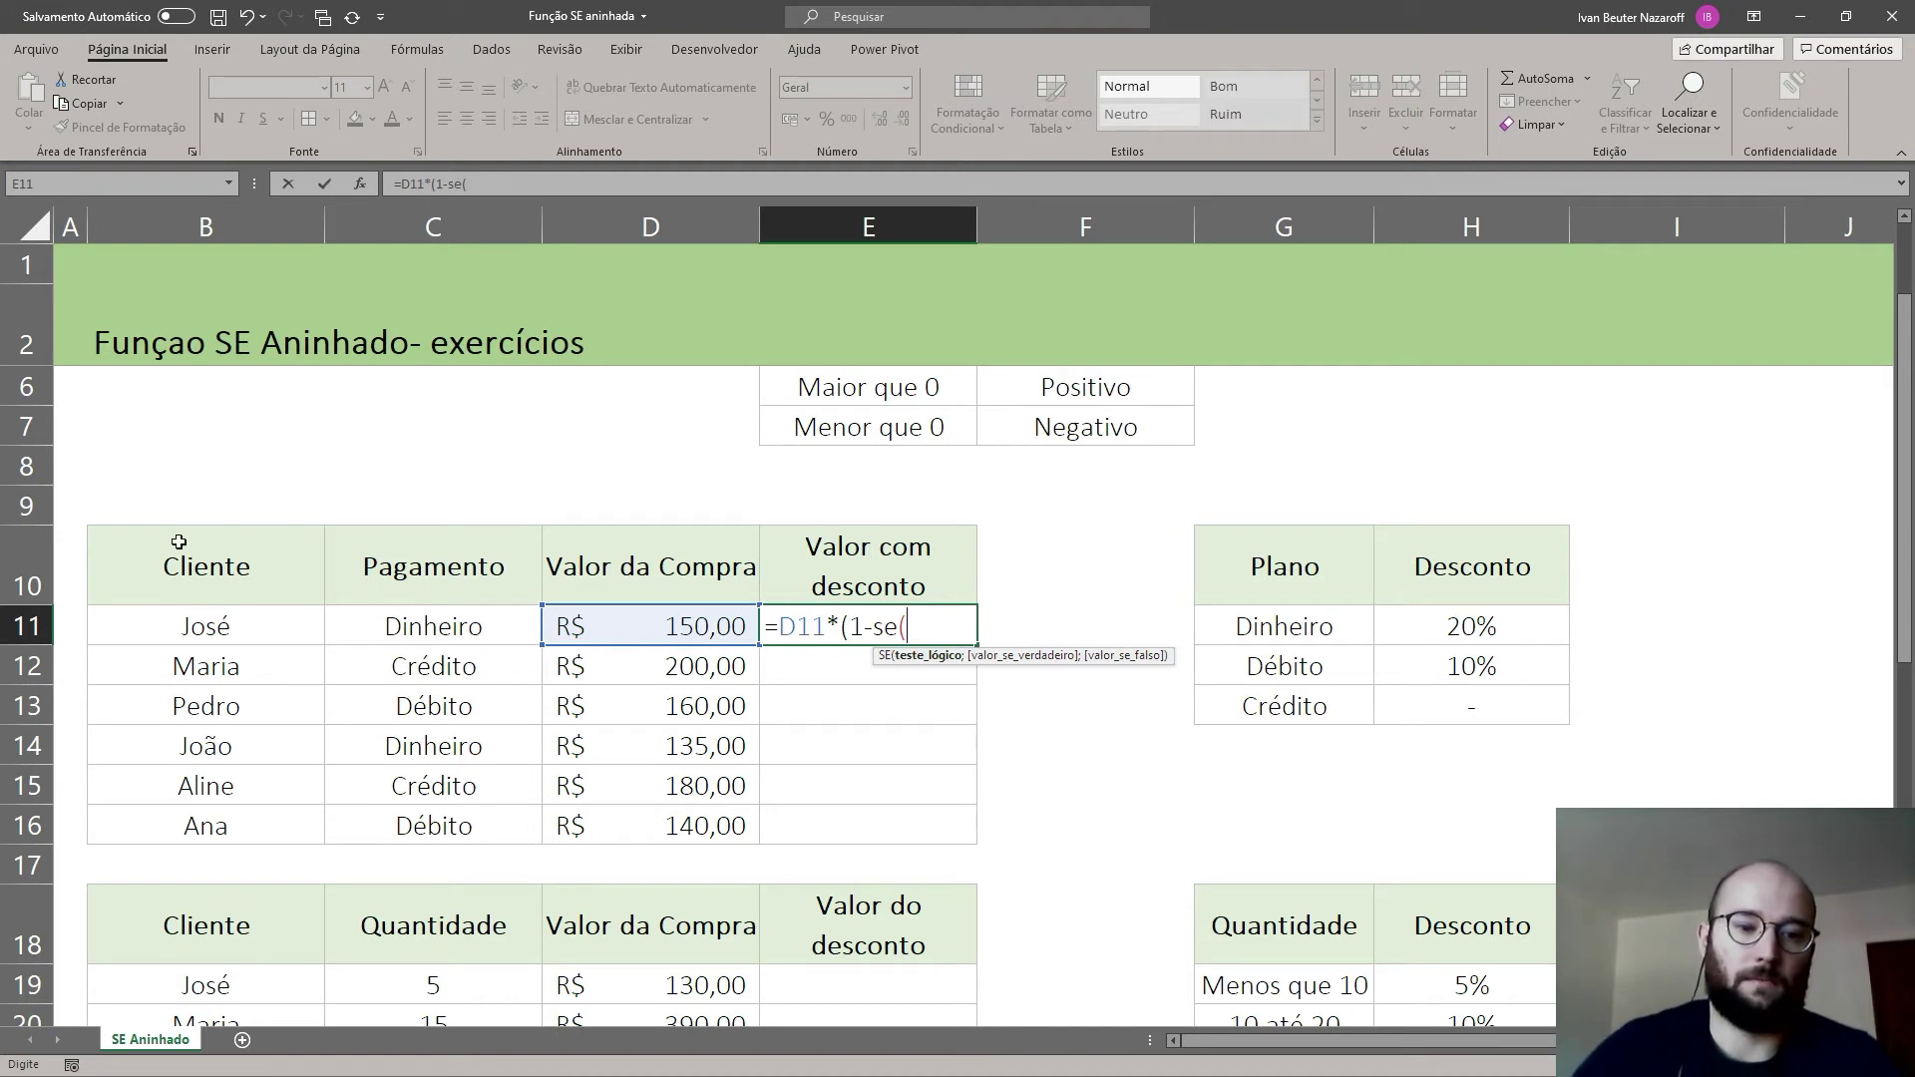
Step: Set the first SE test in the E11 formula to C11="Dinheiro", returning 0,2 when true
click(489, 624)
text(="Dinheiro")
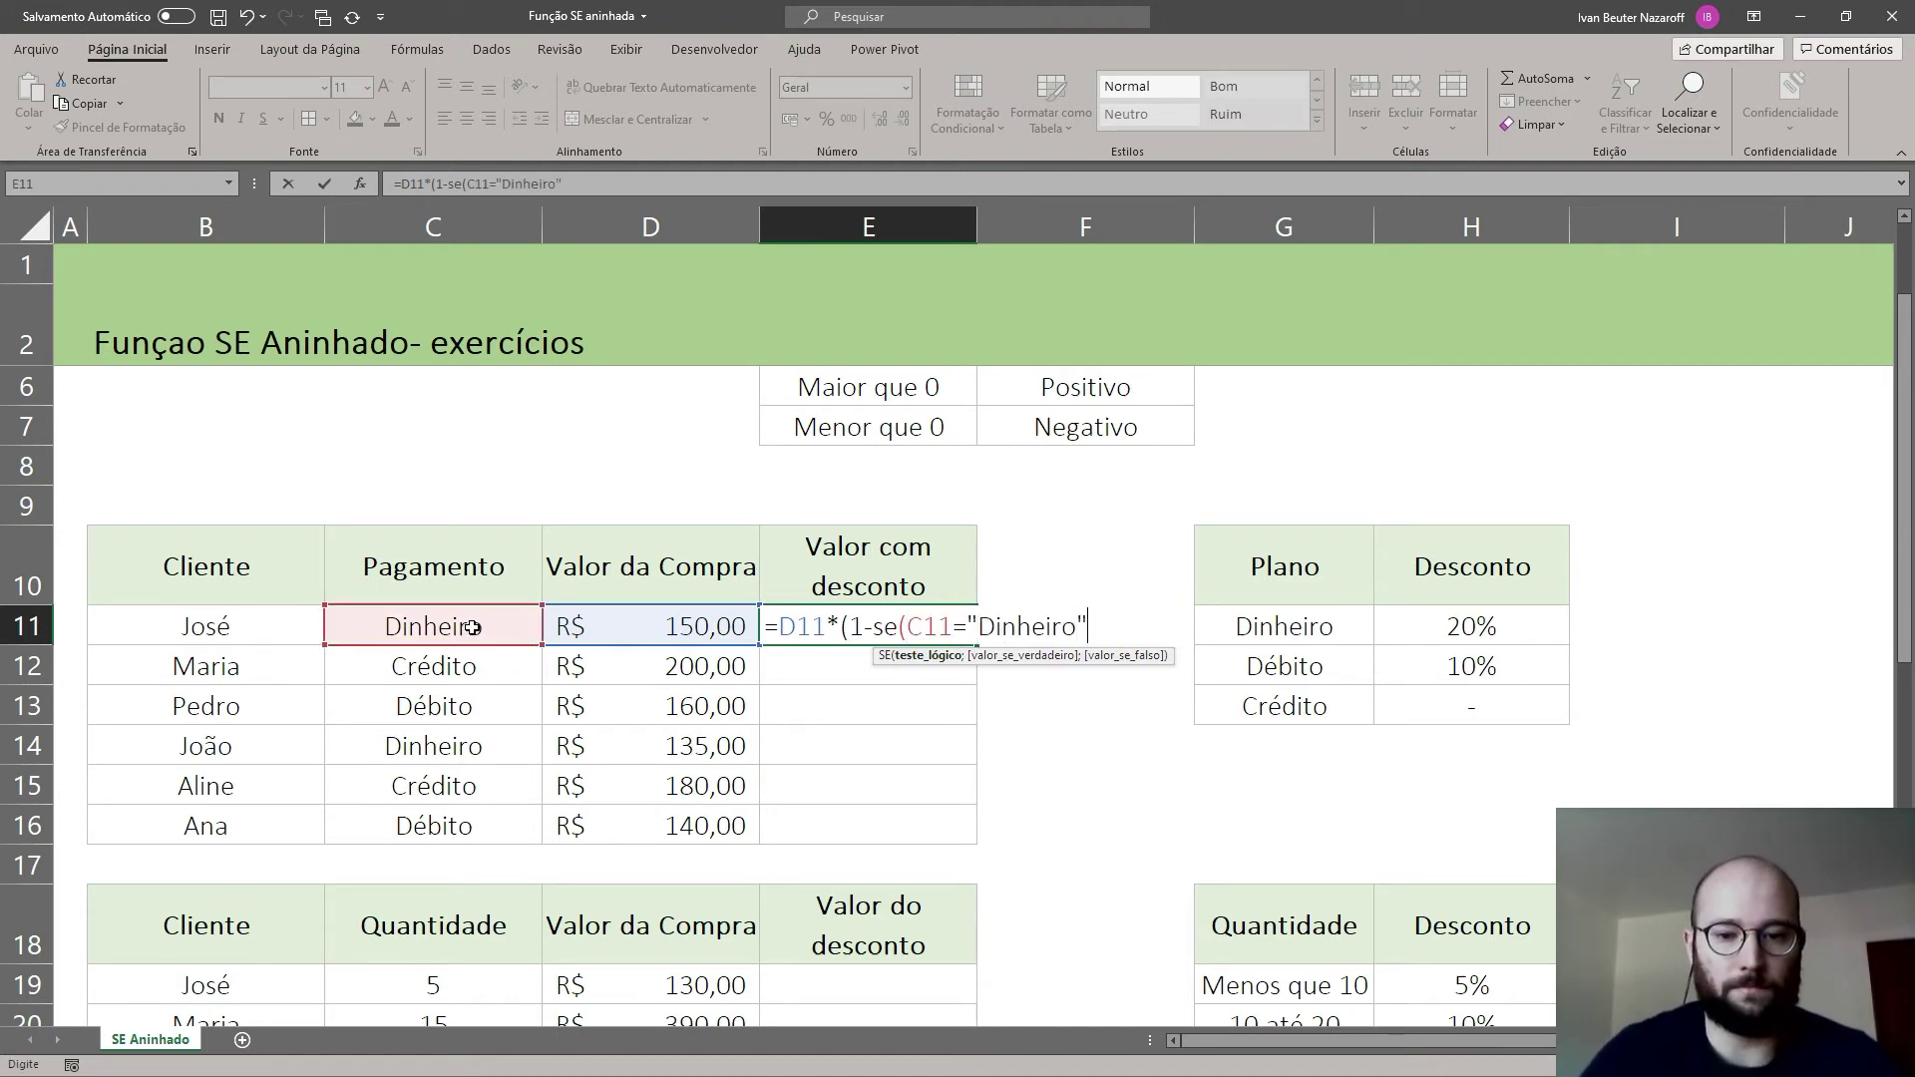
text(;)
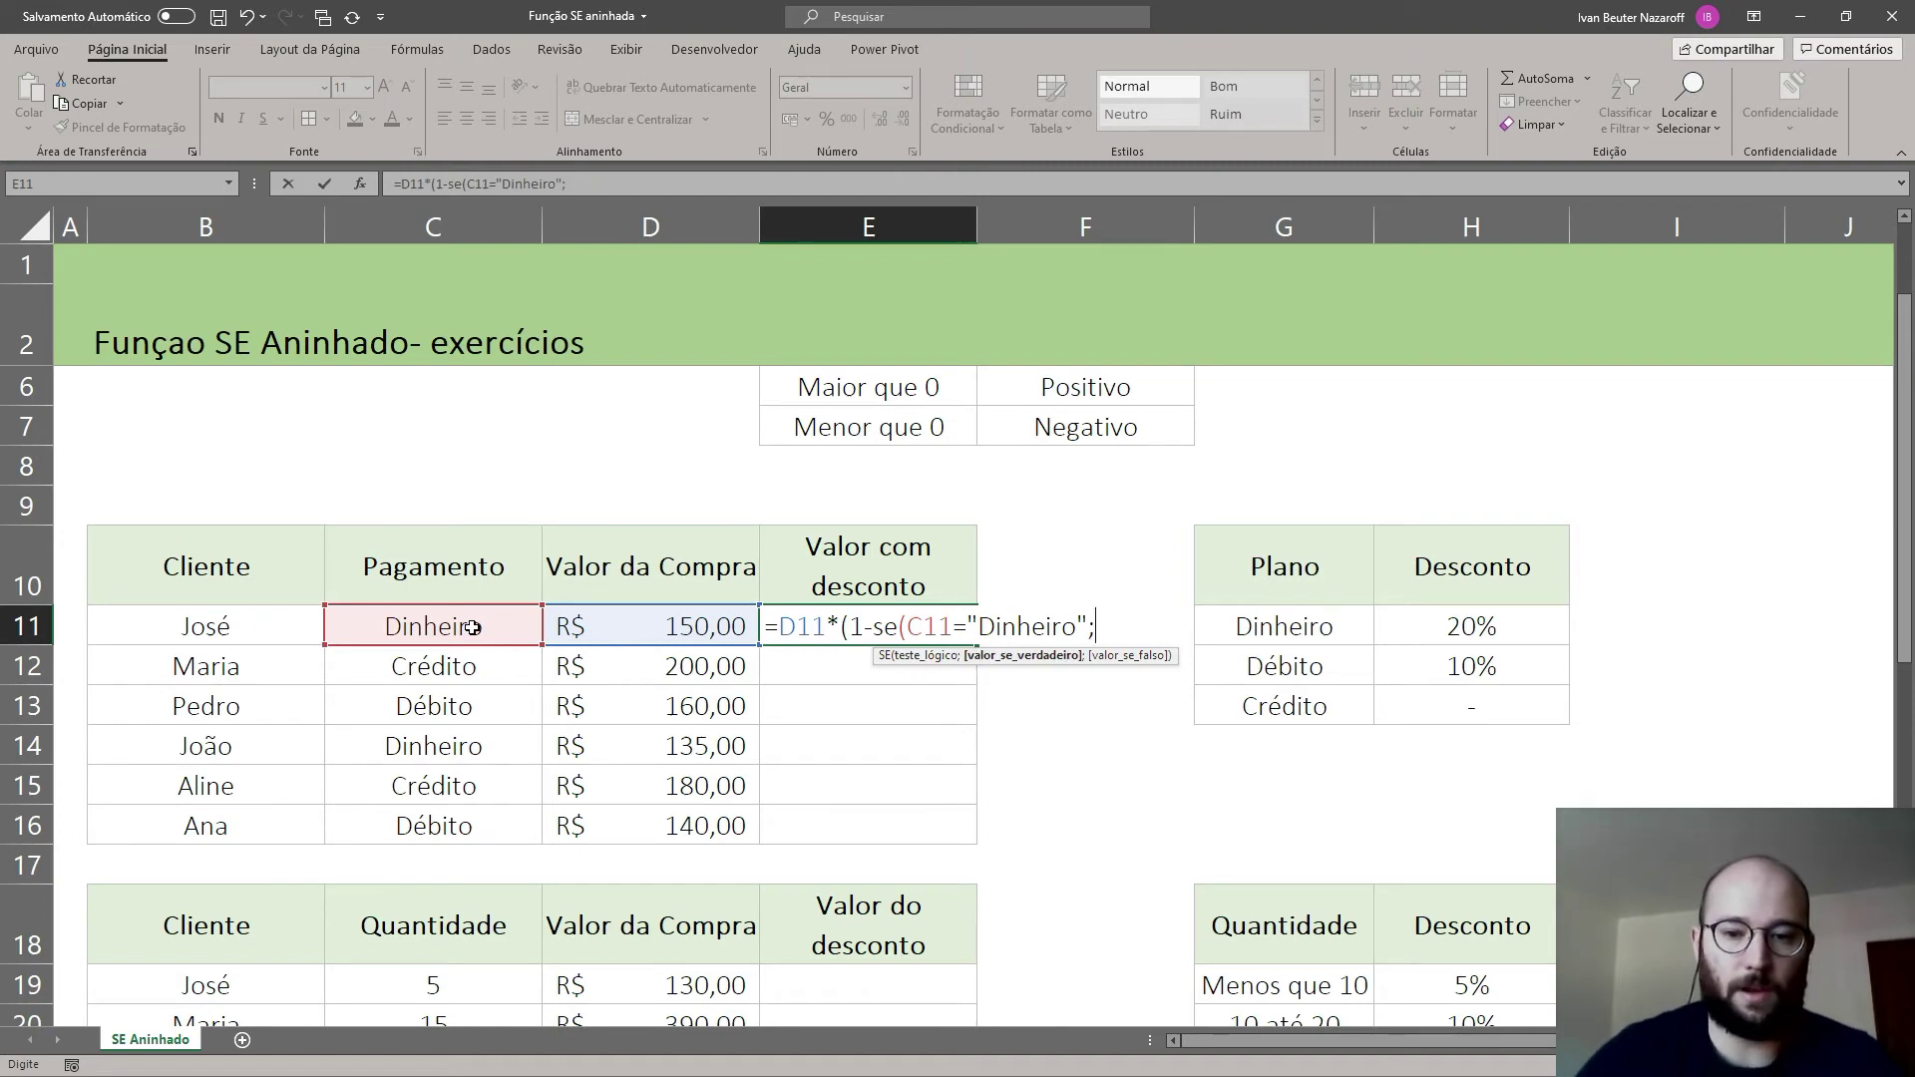
text(0,2)
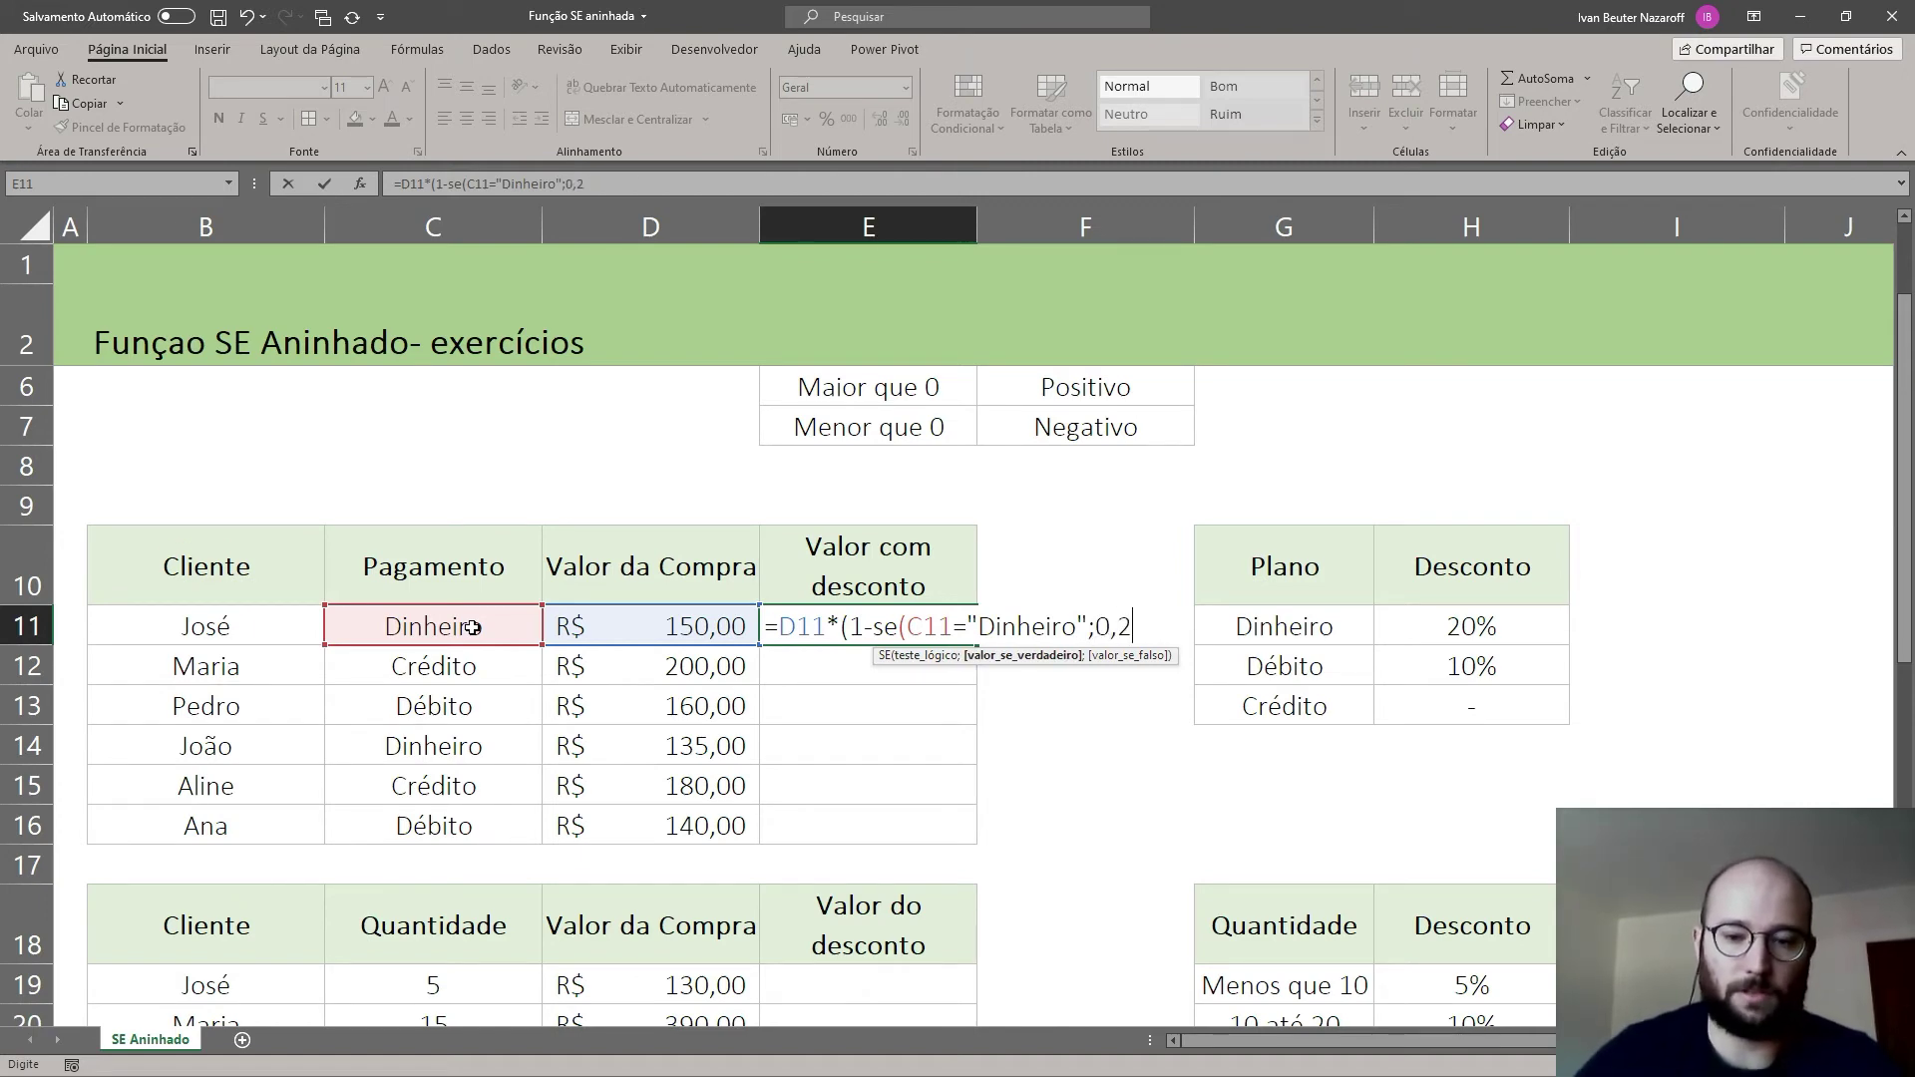
Step: Nest a second SE testing C11="Débito" that returns 0,1 or otherwise 0, close all parentheses and commit the E11 formula
text(;se()
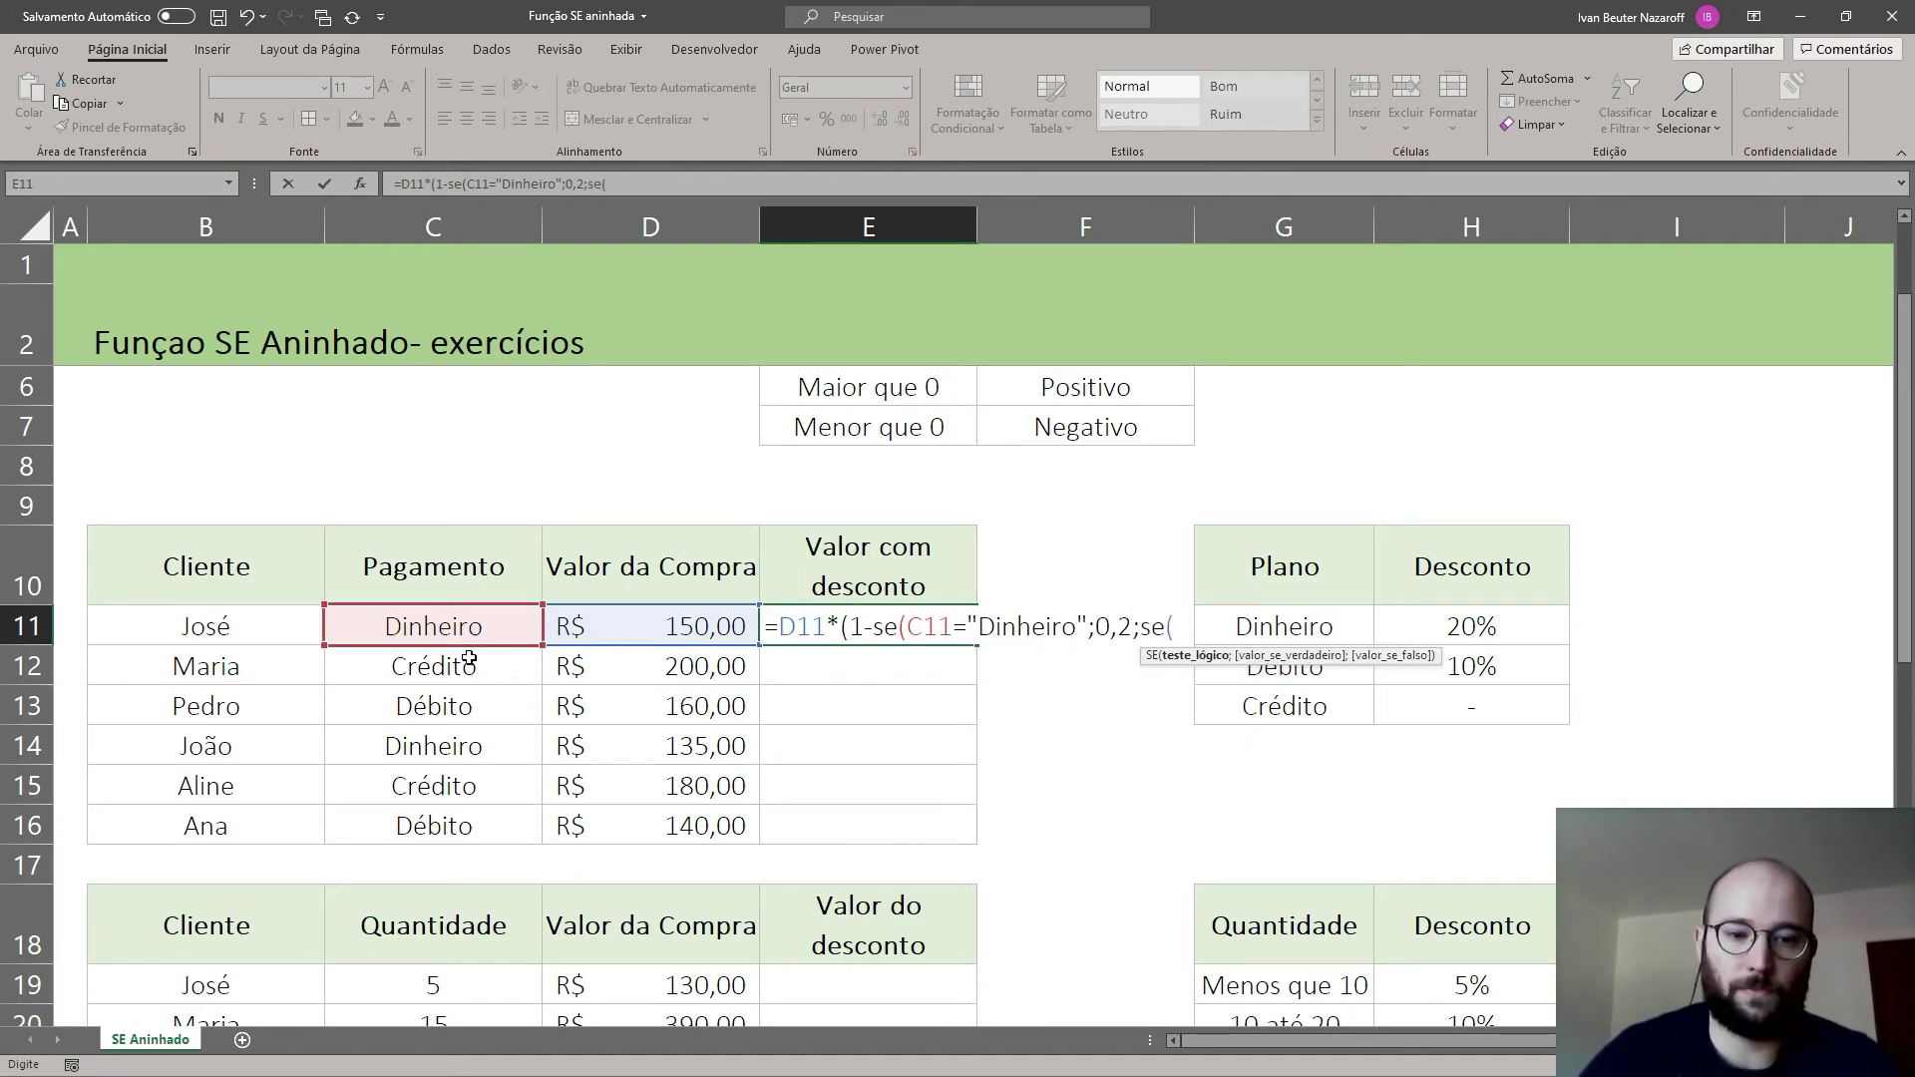
click(477, 625)
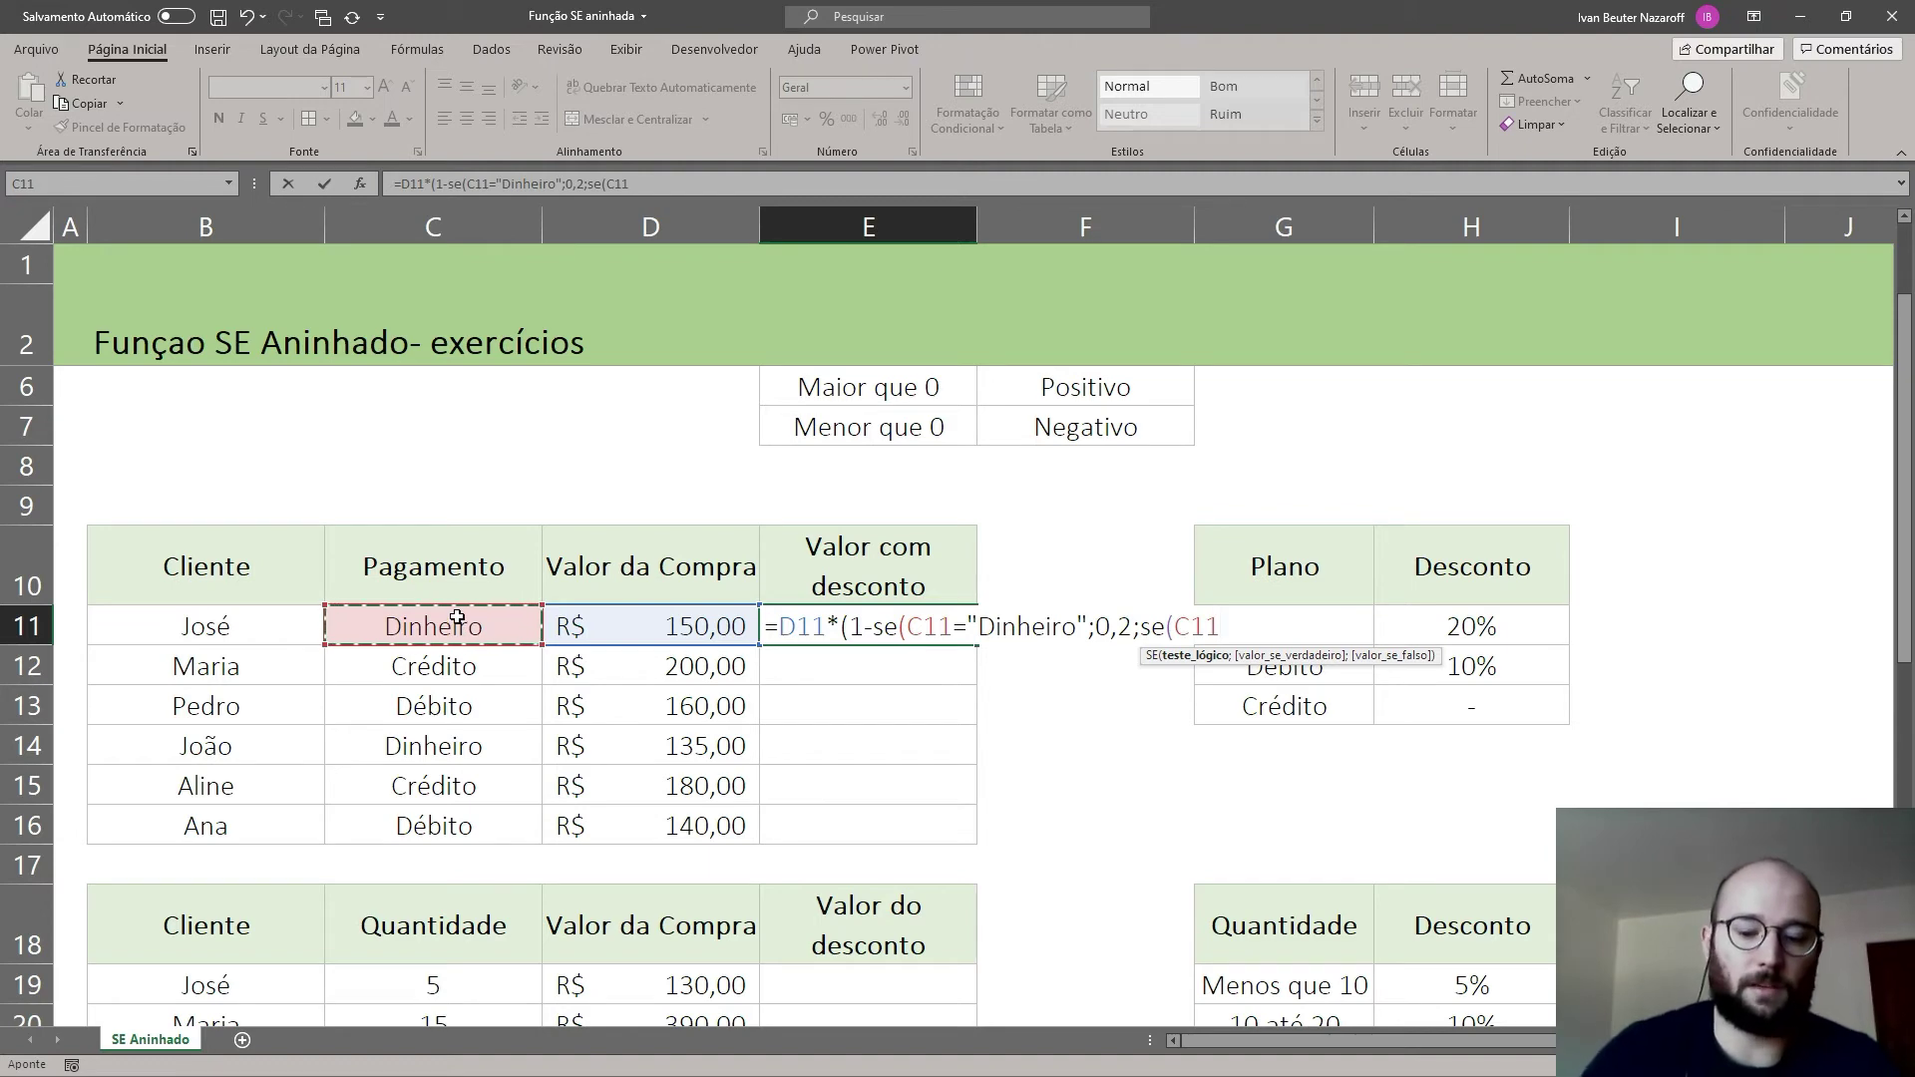
text(="Dé)
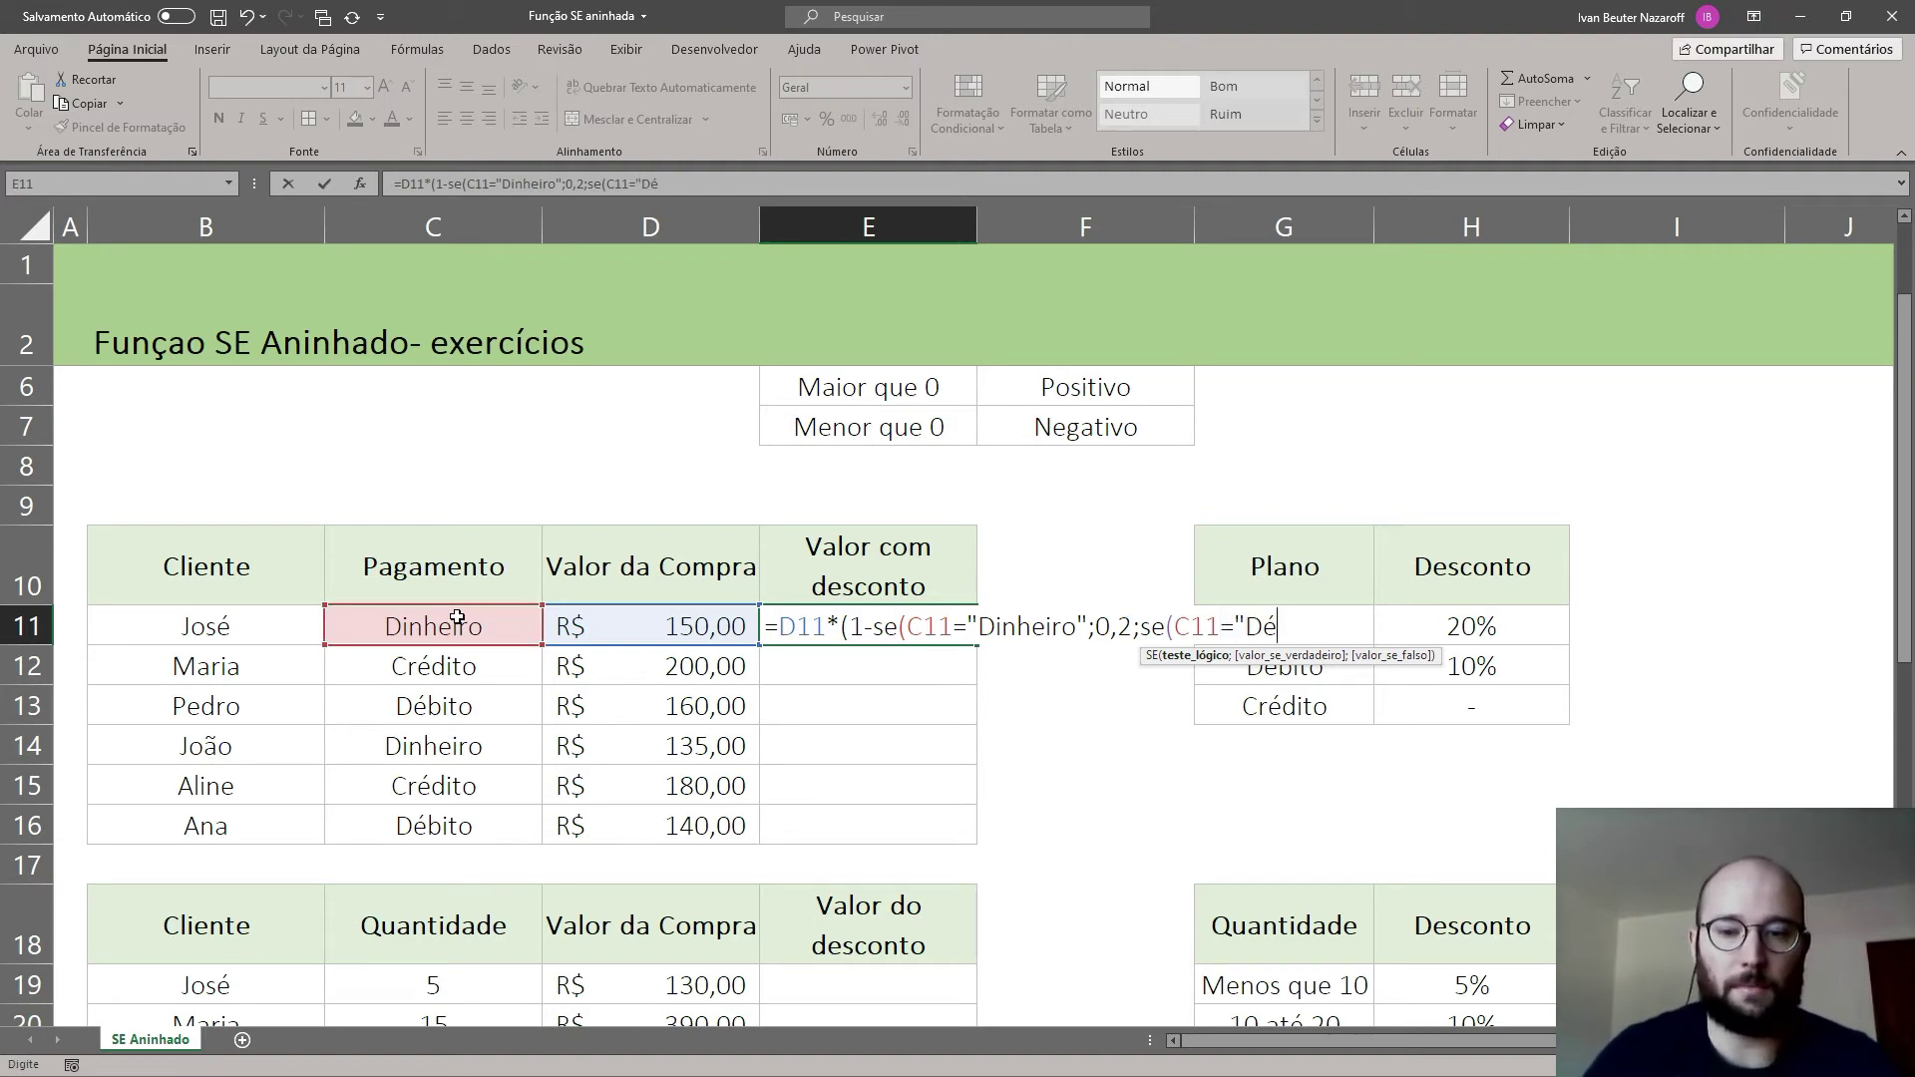
text(bito")
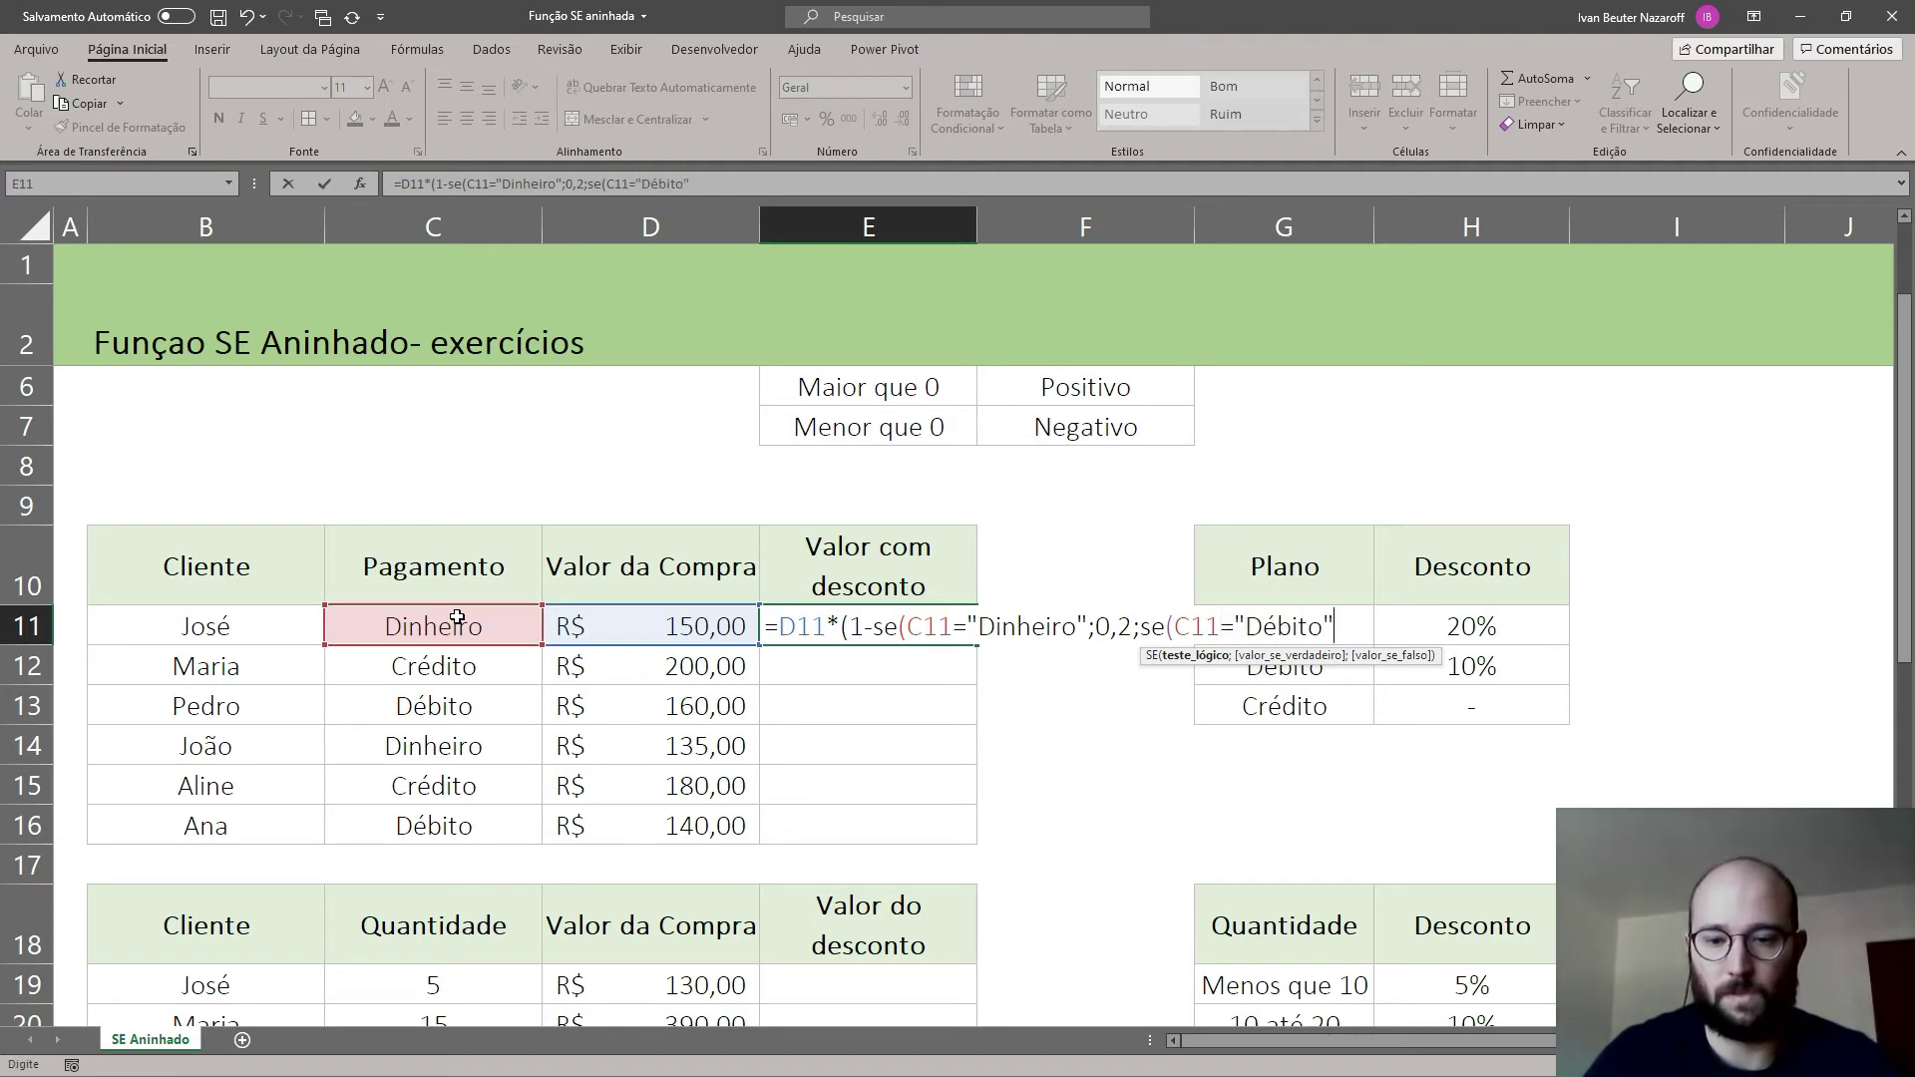
text(;)
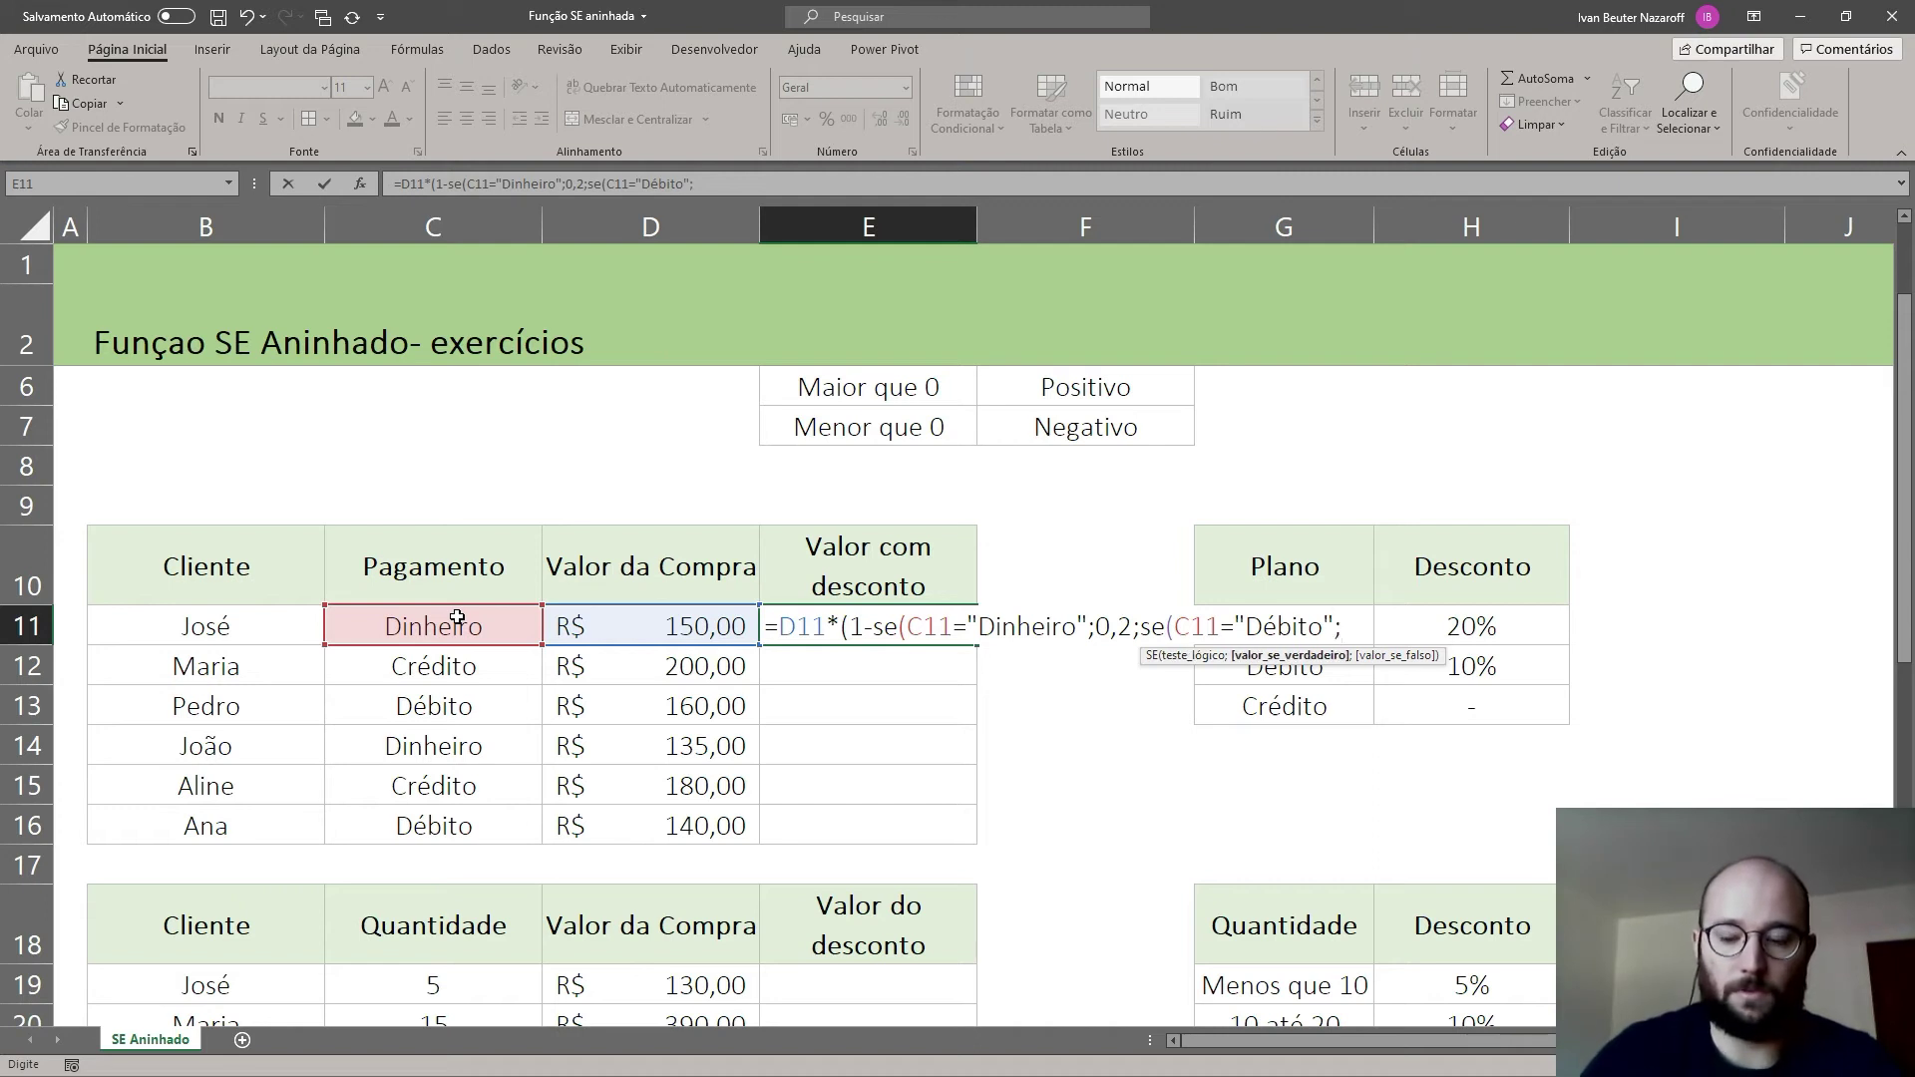
text(0,1)
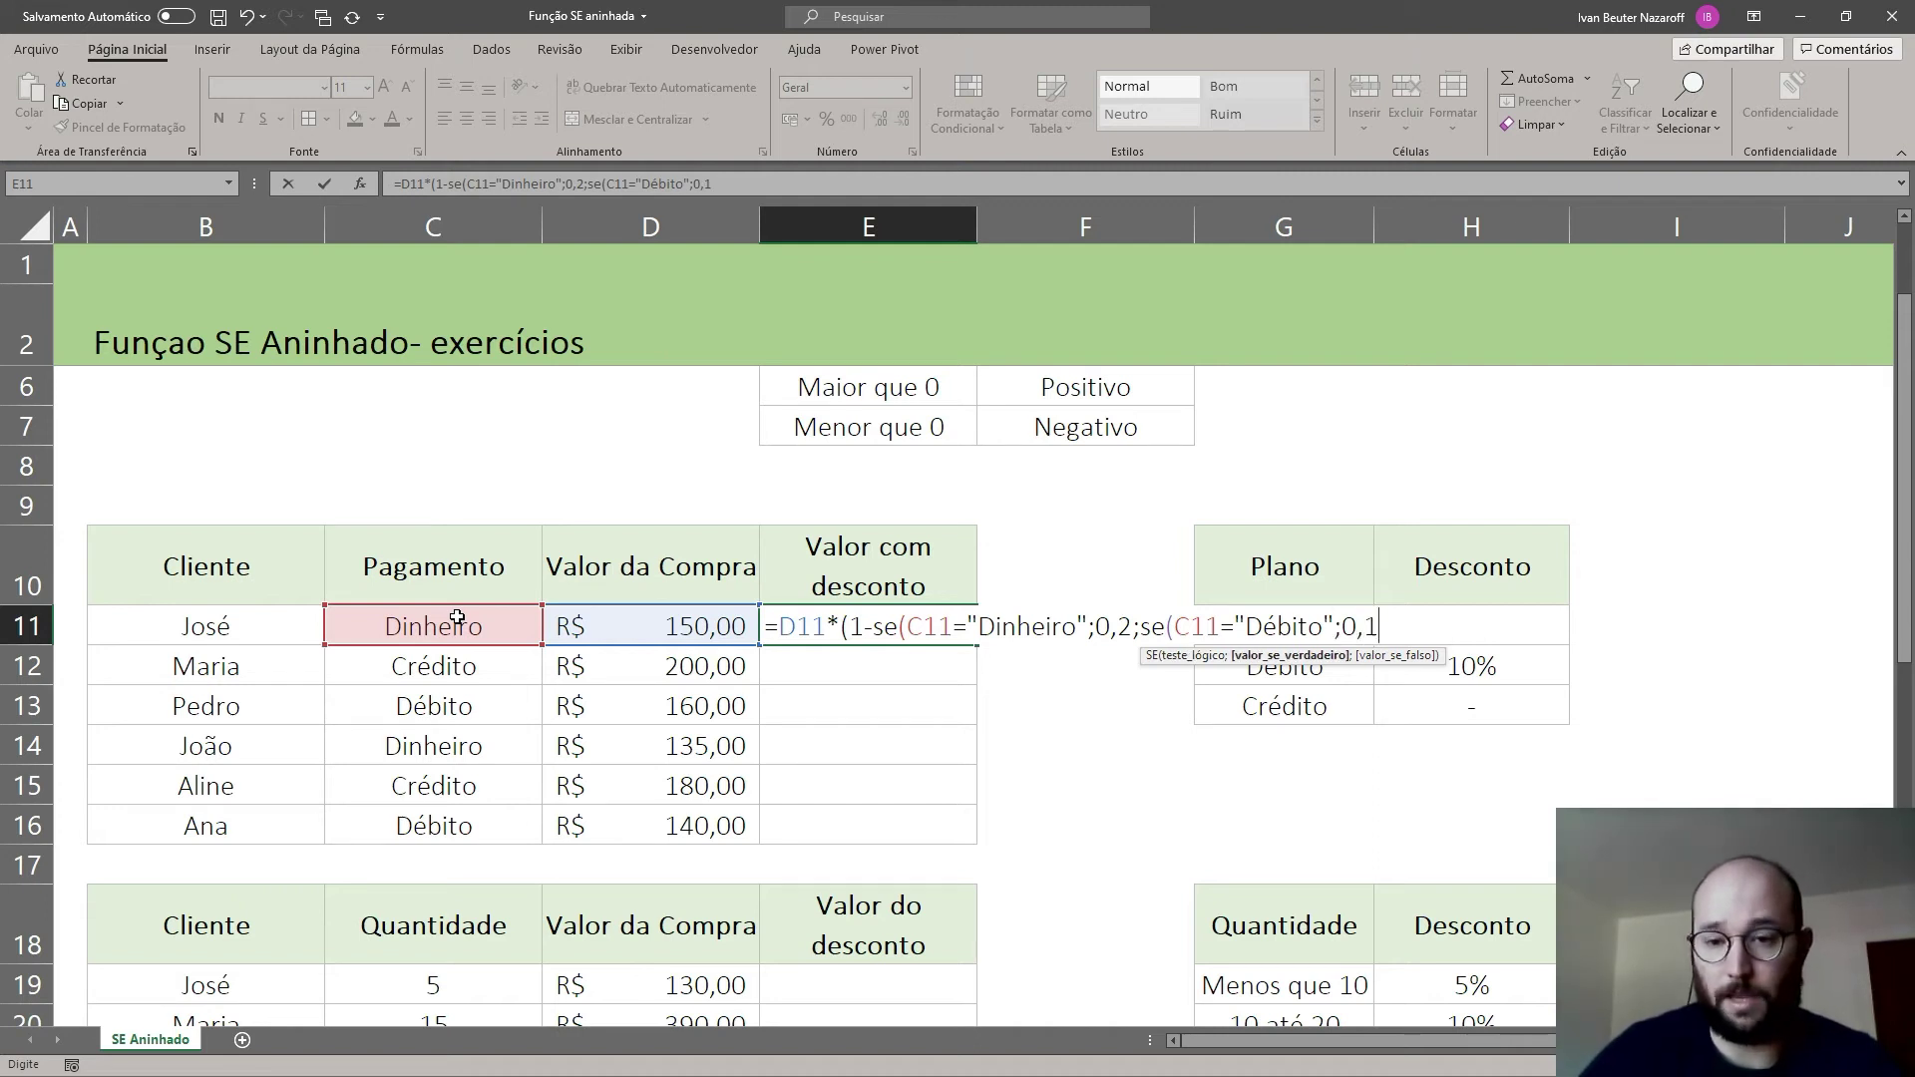
text(;)
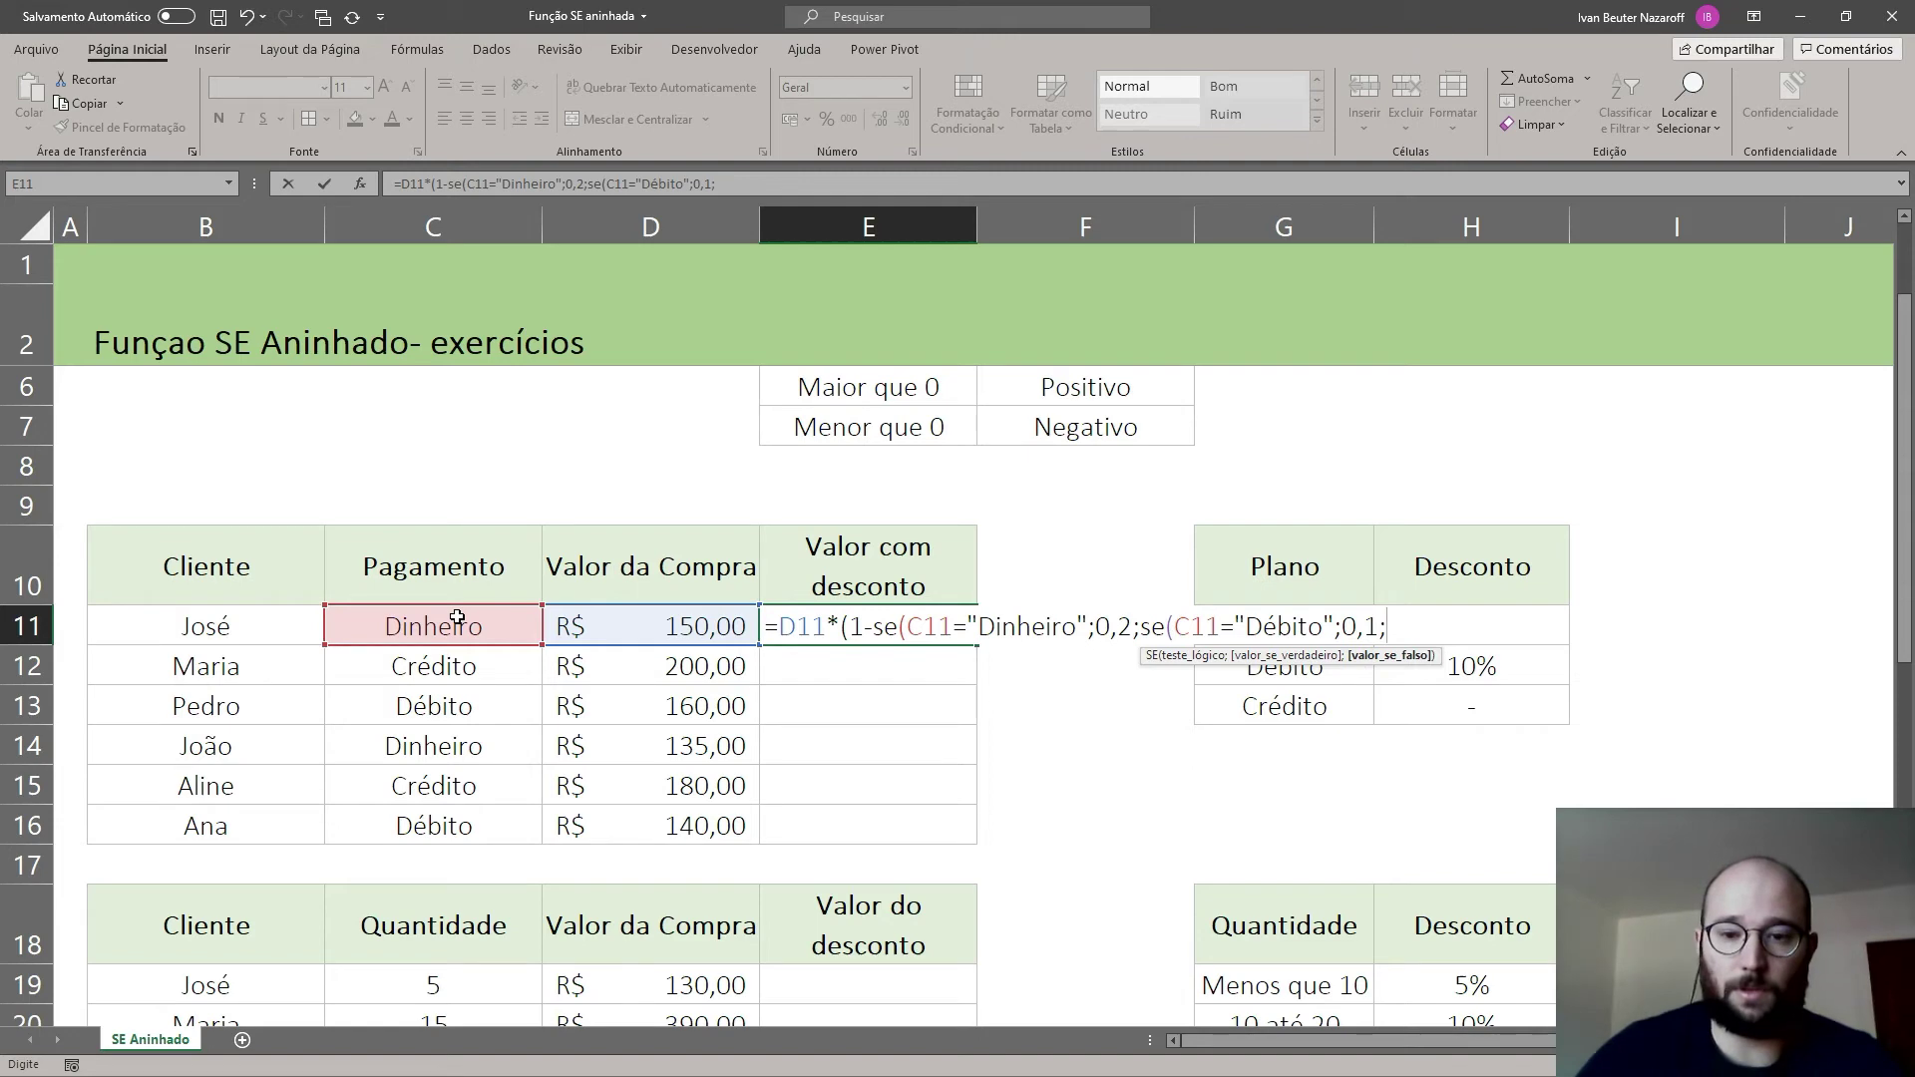
text(0)))
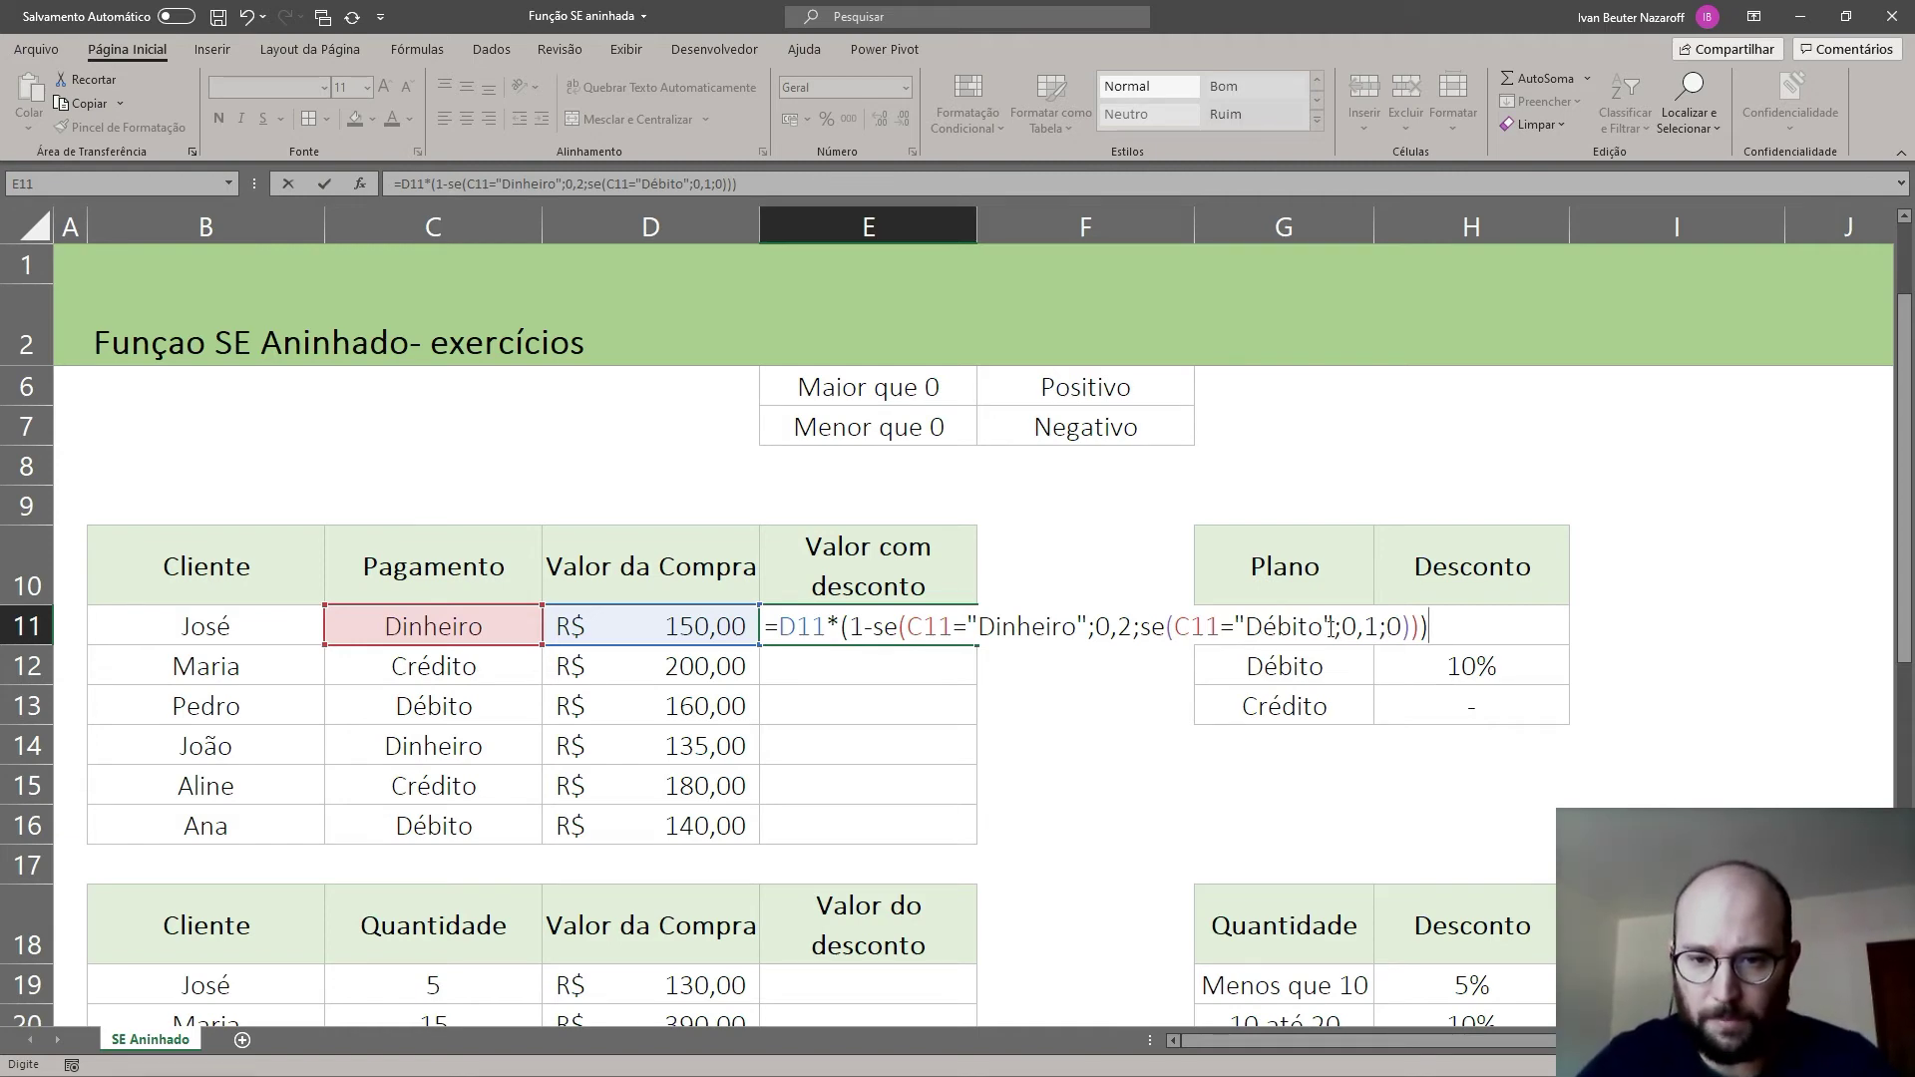
click(1173, 634)
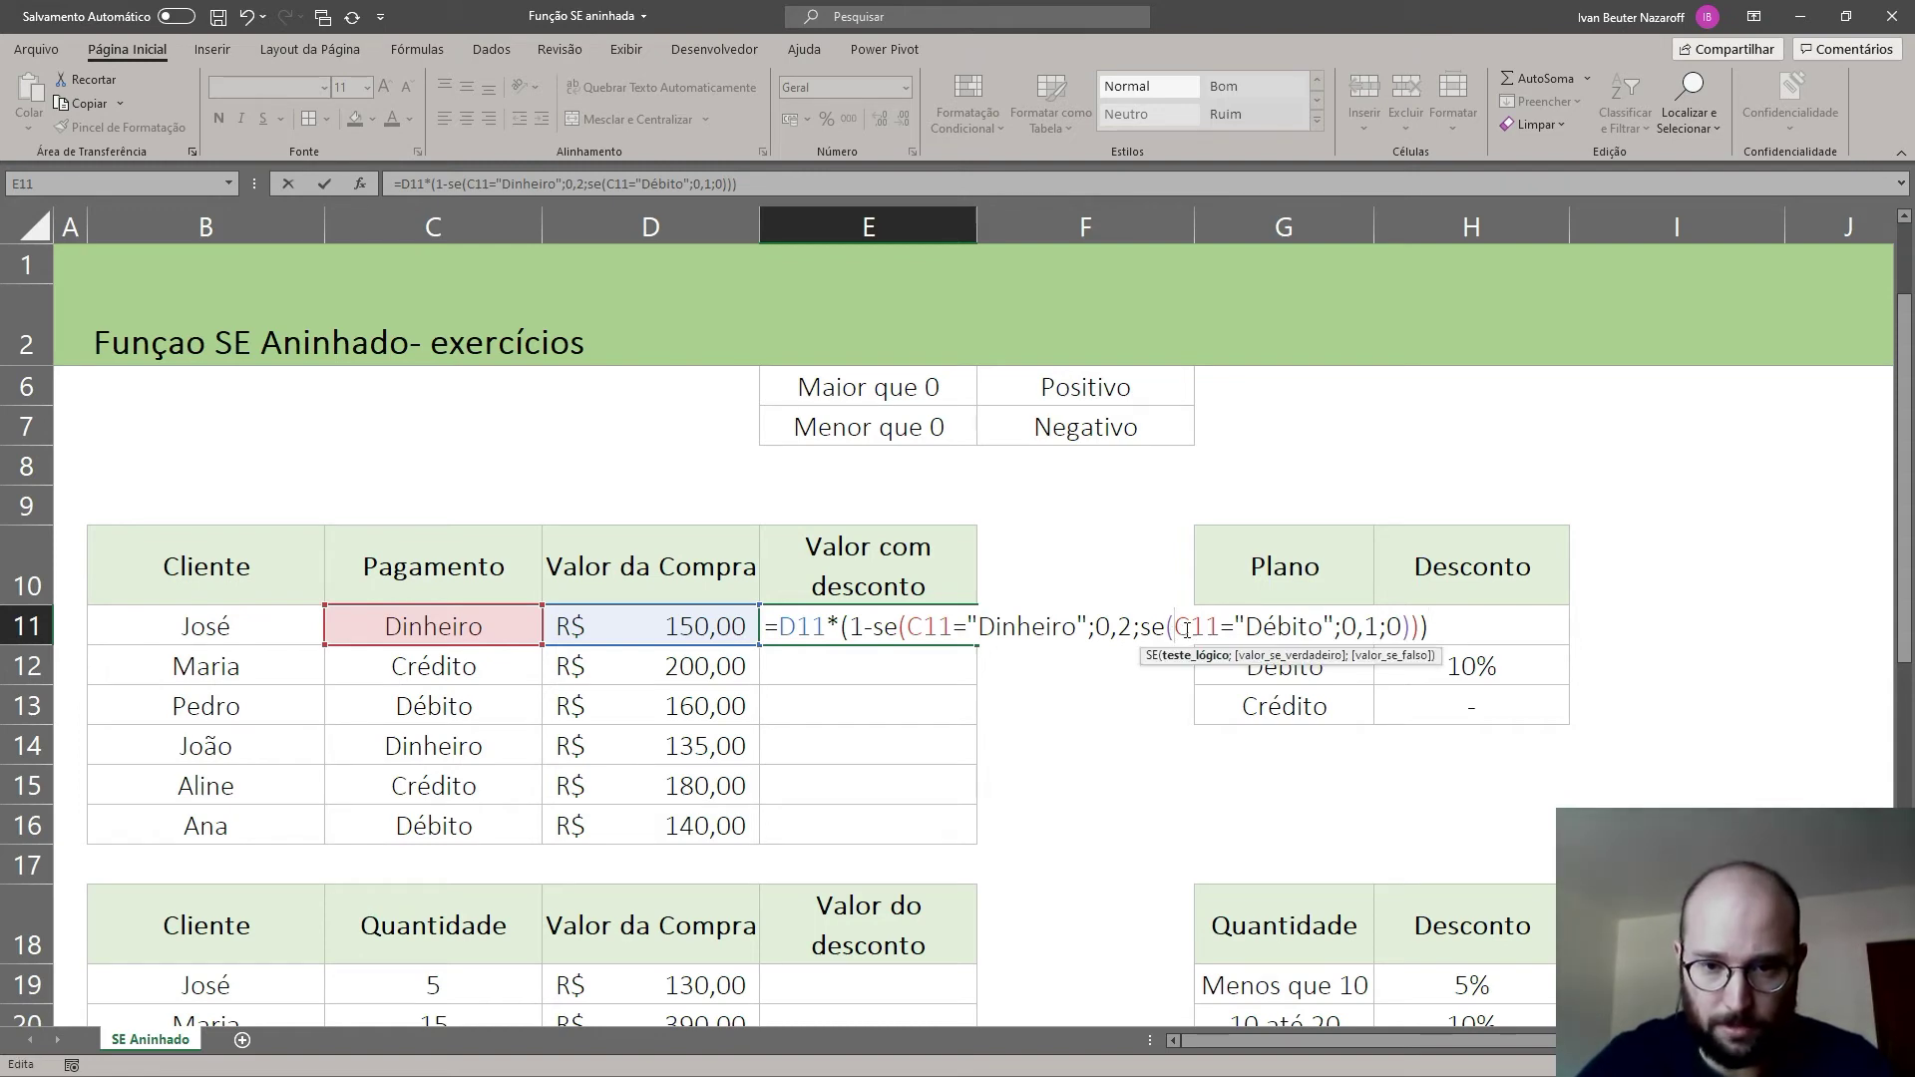
click(1420, 627)
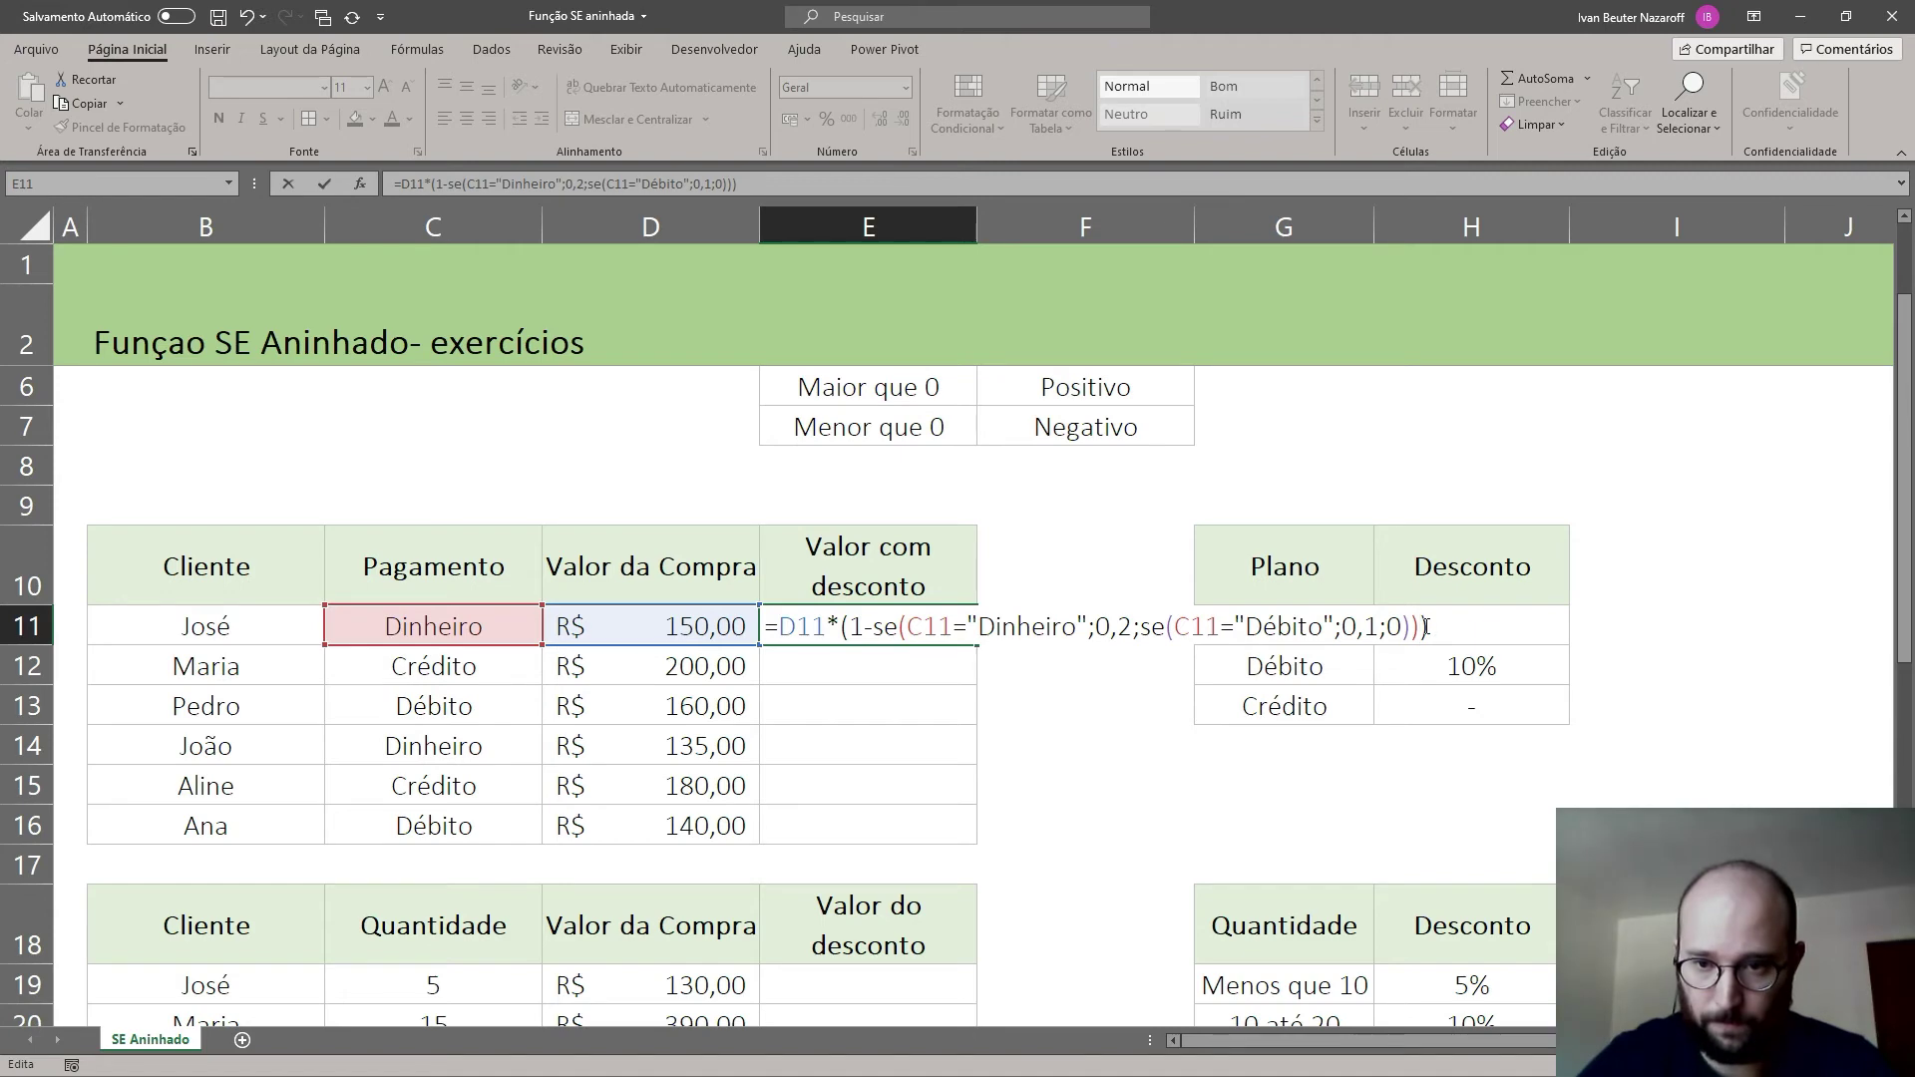
key(Return)
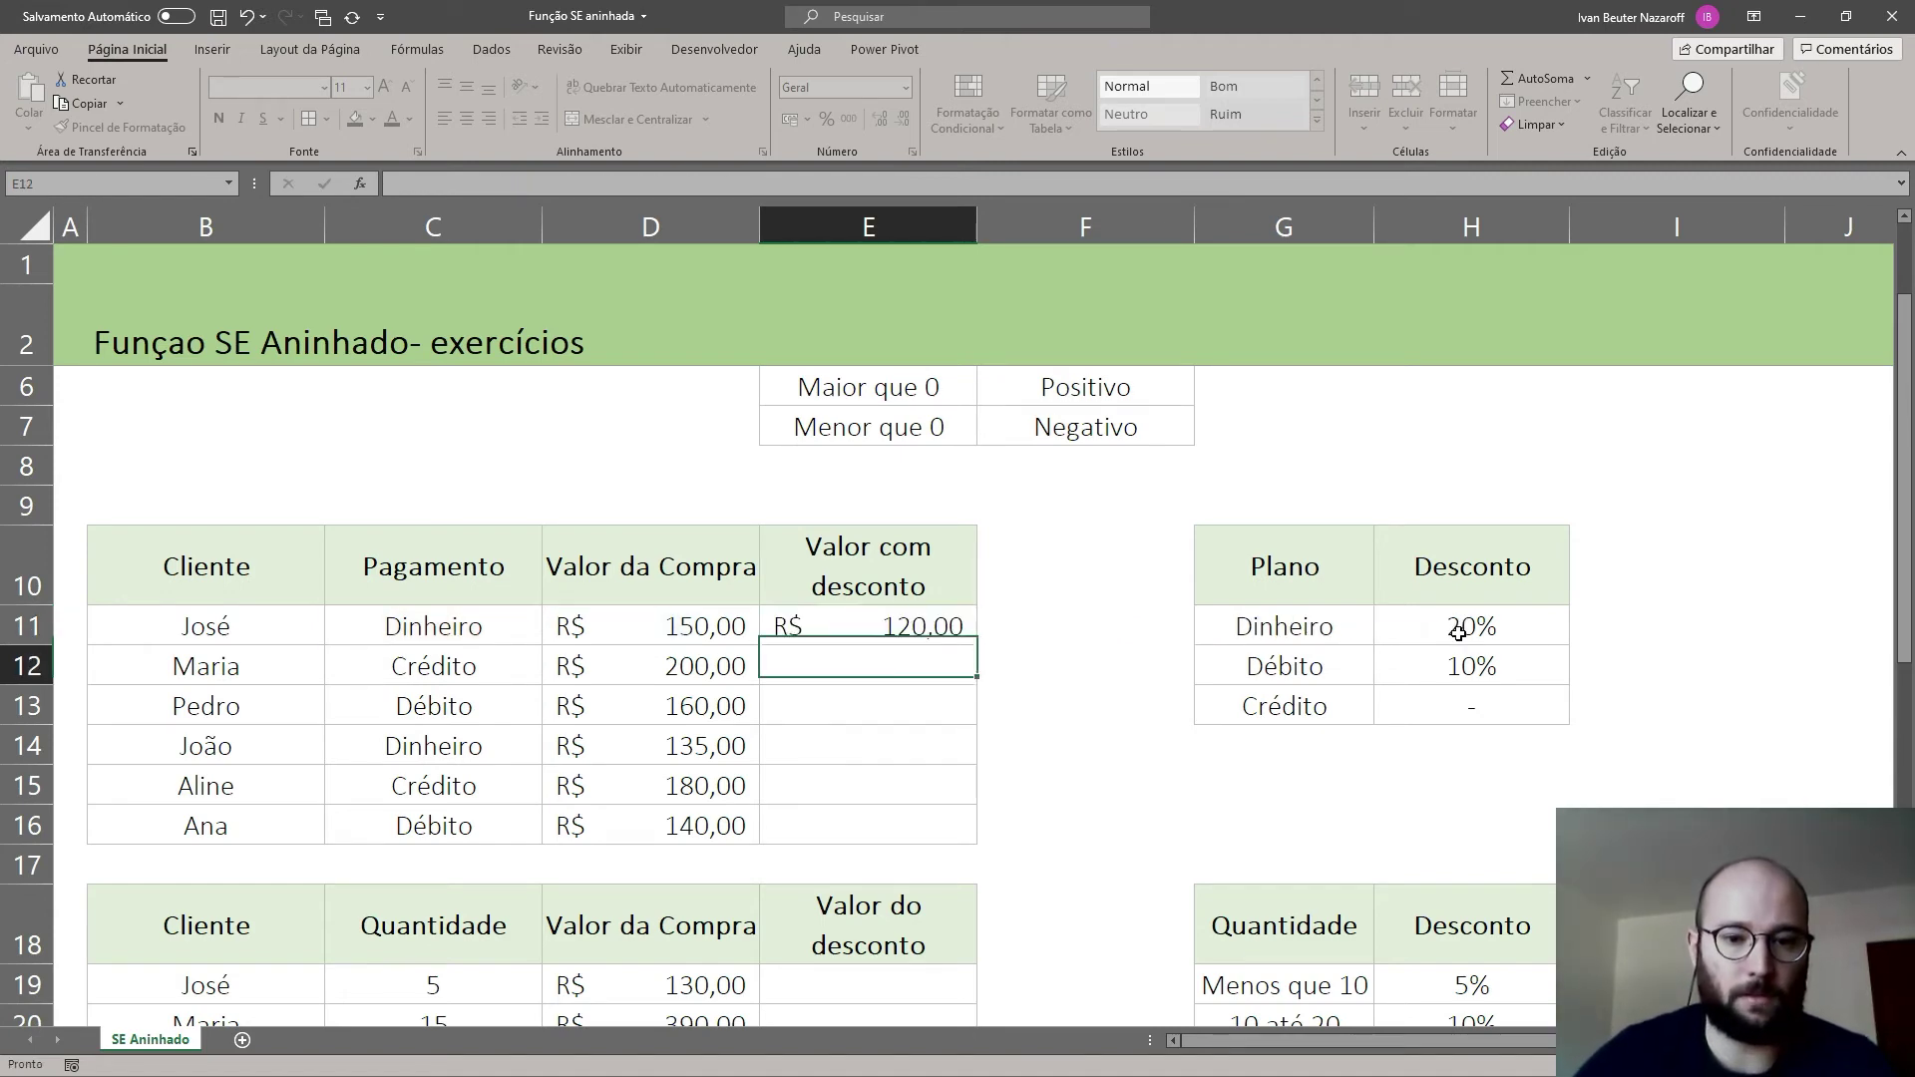
Step: Fill the E11 formula down through E16 and compare the results with the payment methods
click(743, 628)
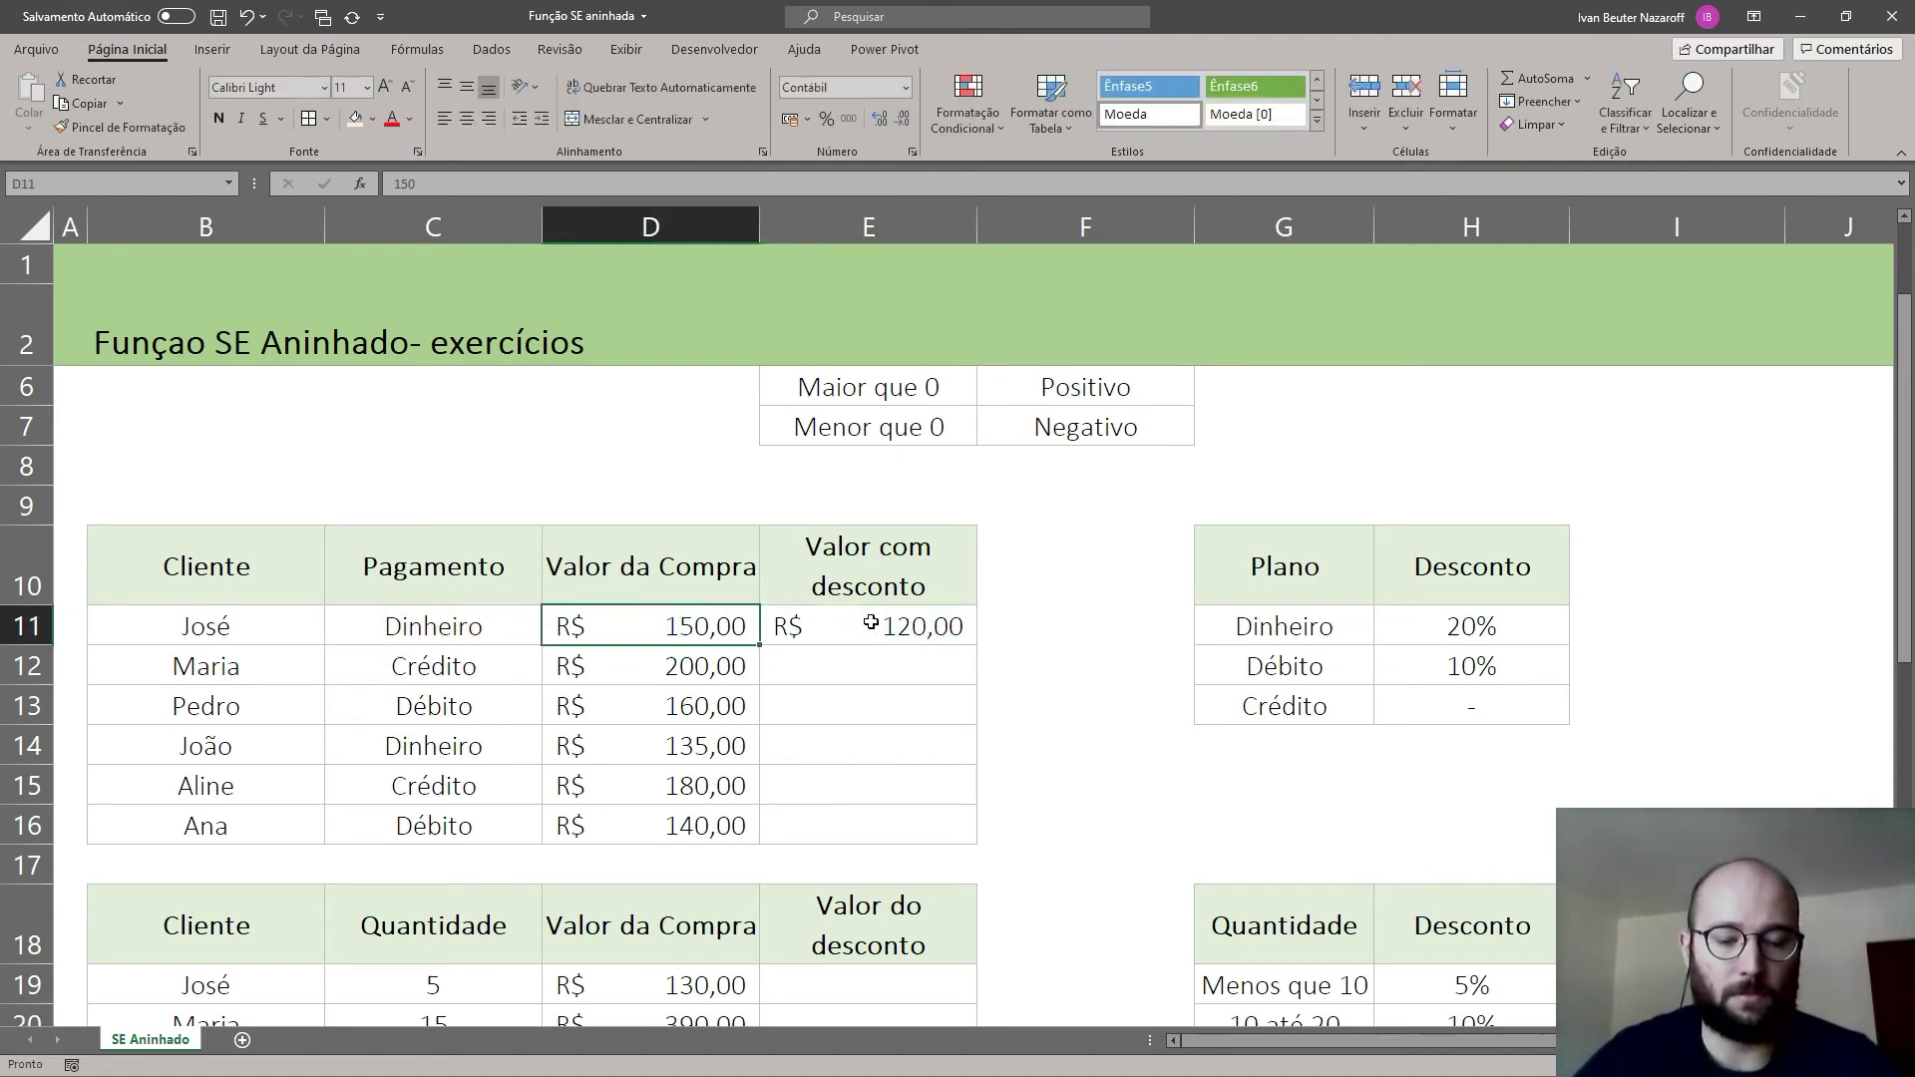
click(877, 622)
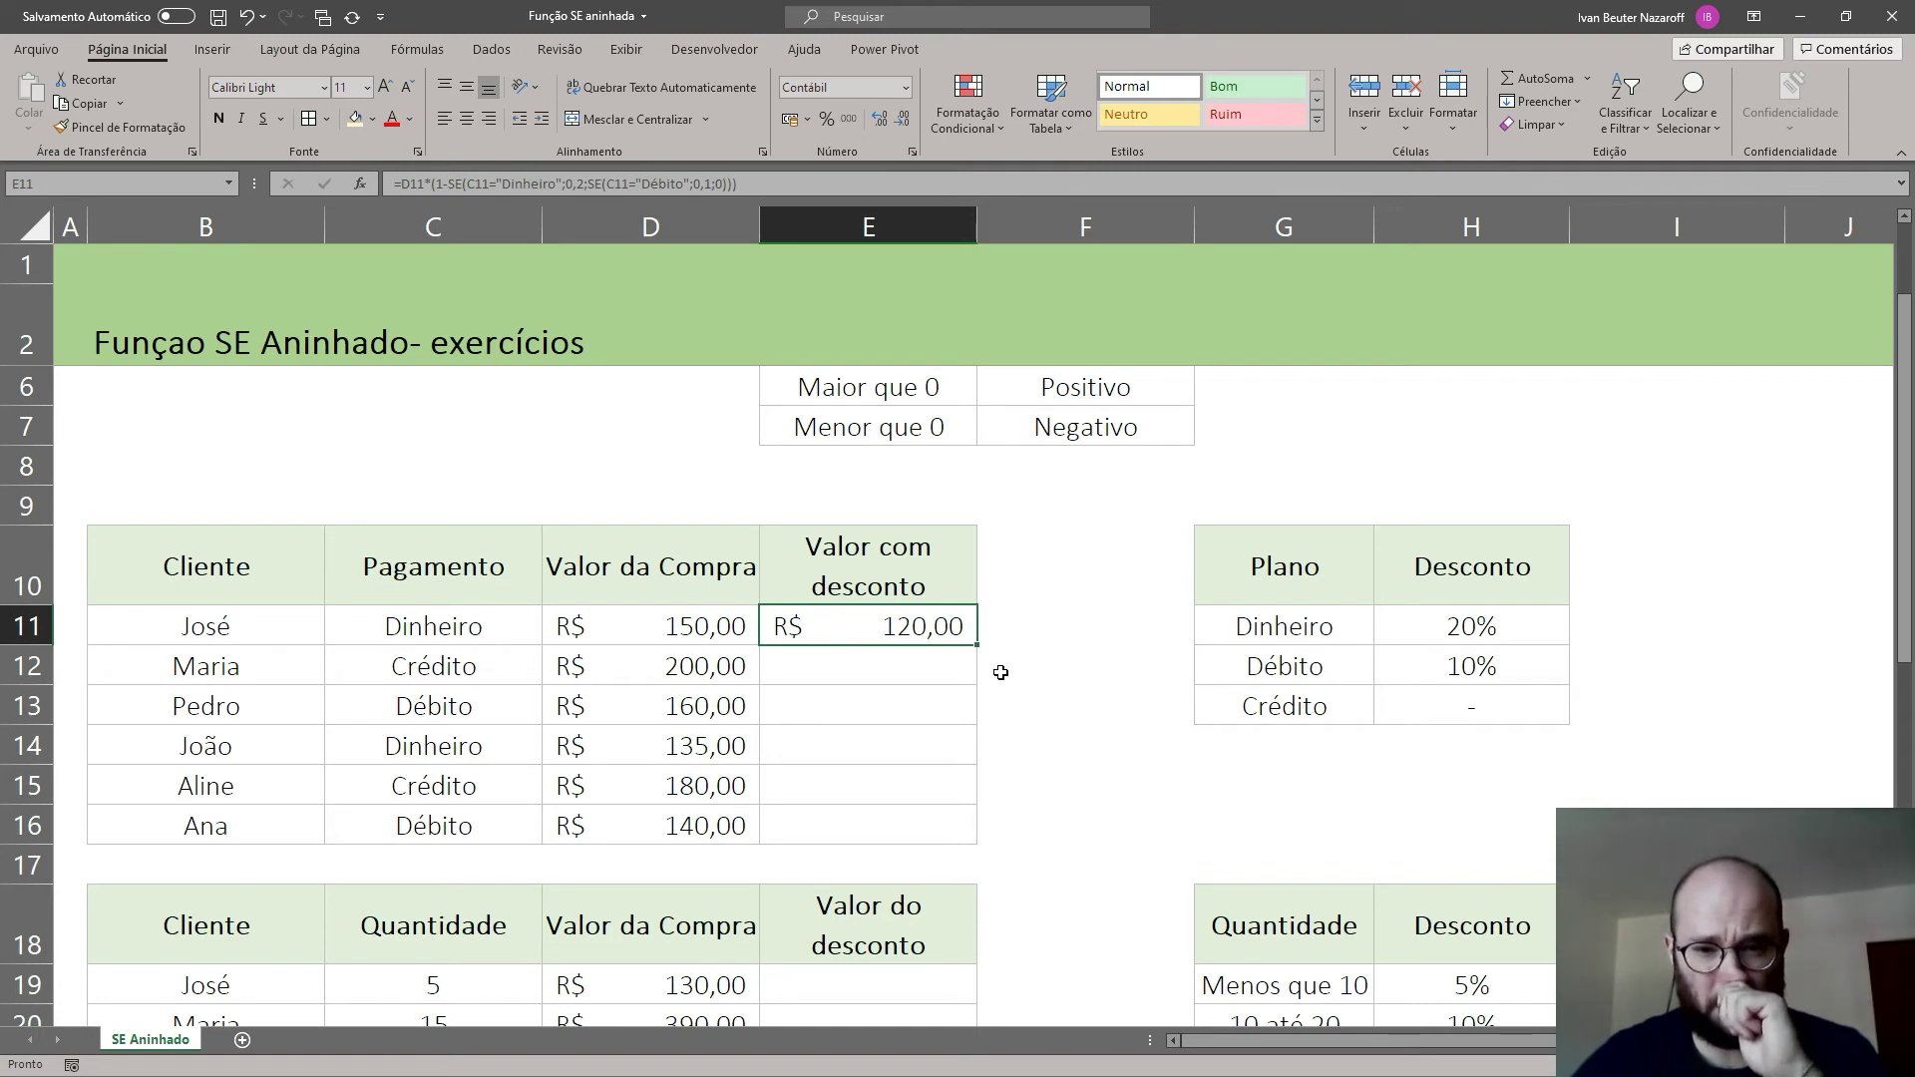
double_click(968, 640)
click(1040, 643)
click(902, 658)
click(888, 620)
drag(499, 628, 506, 825)
Step: Change the payment method in C11 to Crédito and check the discounted value in E11
click(462, 624)
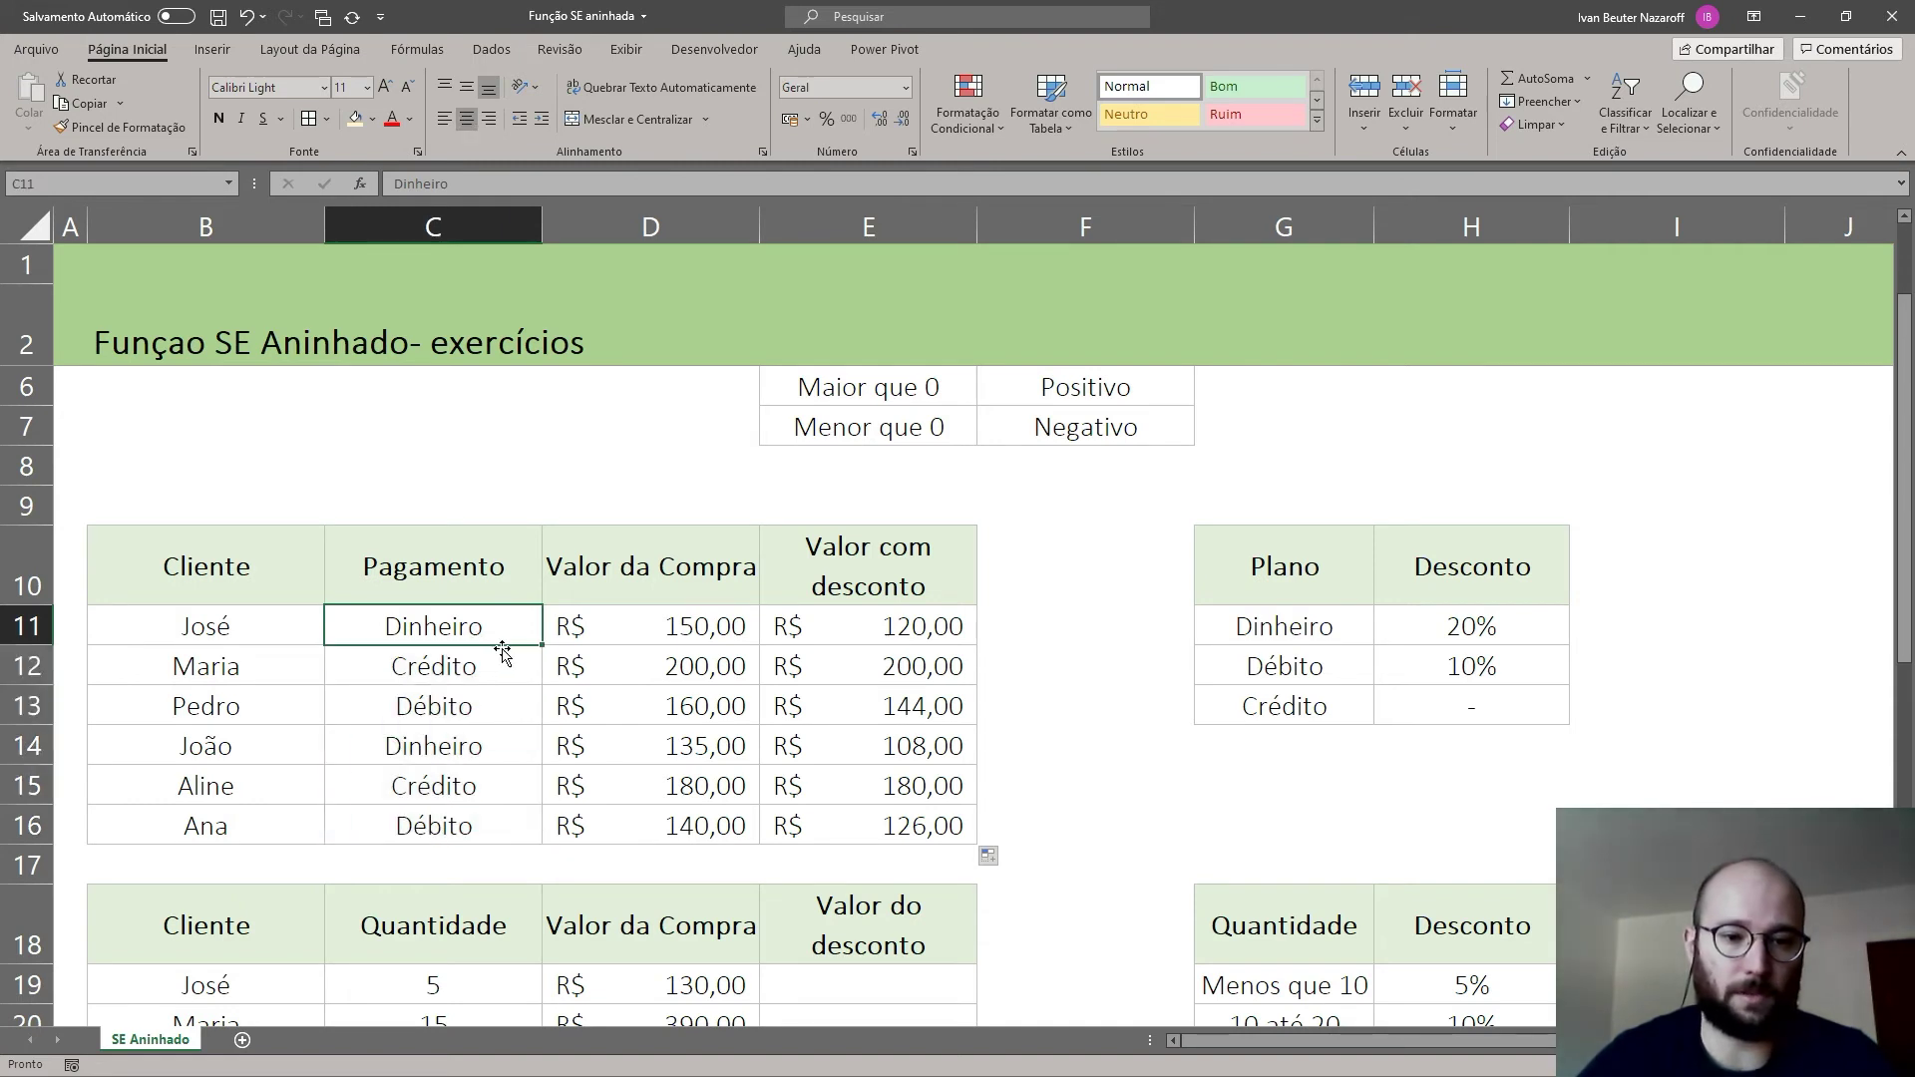
text(C´redito)
key(BackSpace)
key(BackSpace)
key(BackSpace)
key(BackSpace)
key(BackSpace)
key(BackSpace)
key(BackSpace)
text(rédito)
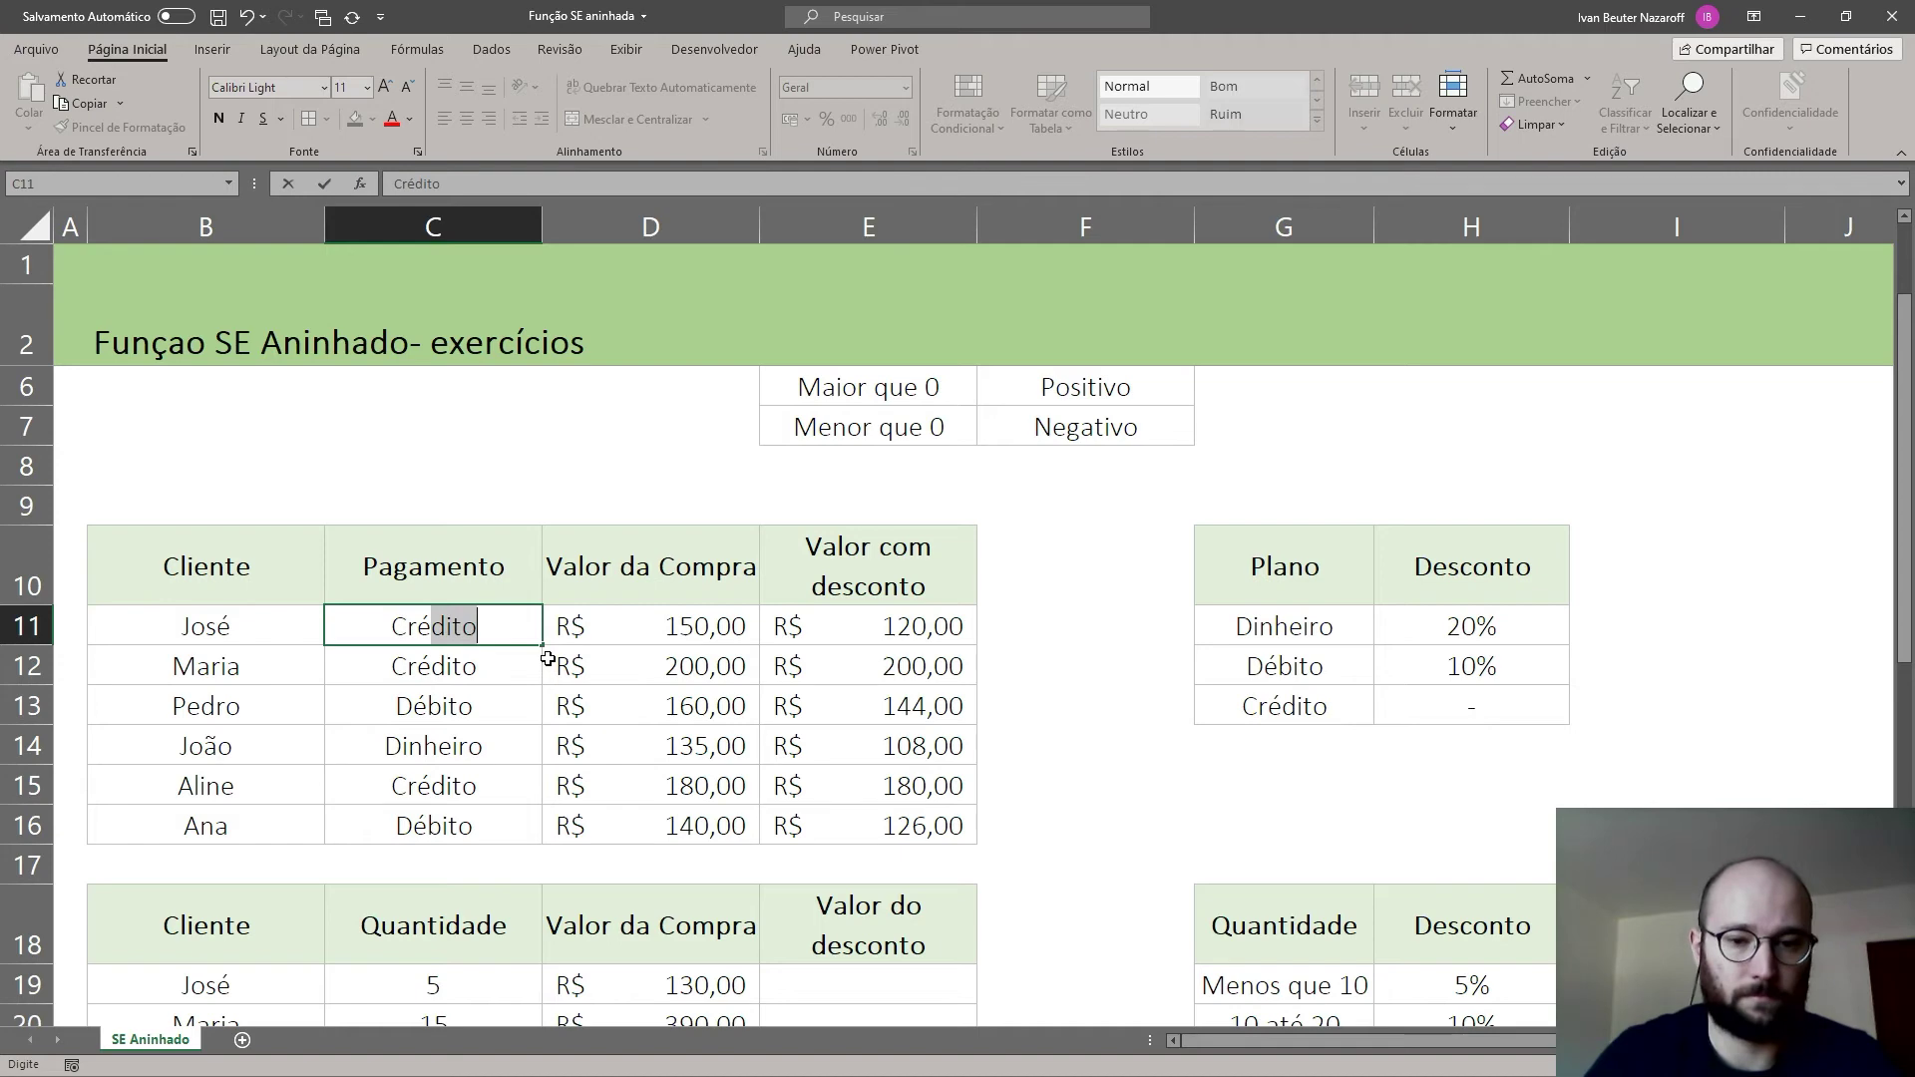
key(Return)
click(958, 624)
click(997, 626)
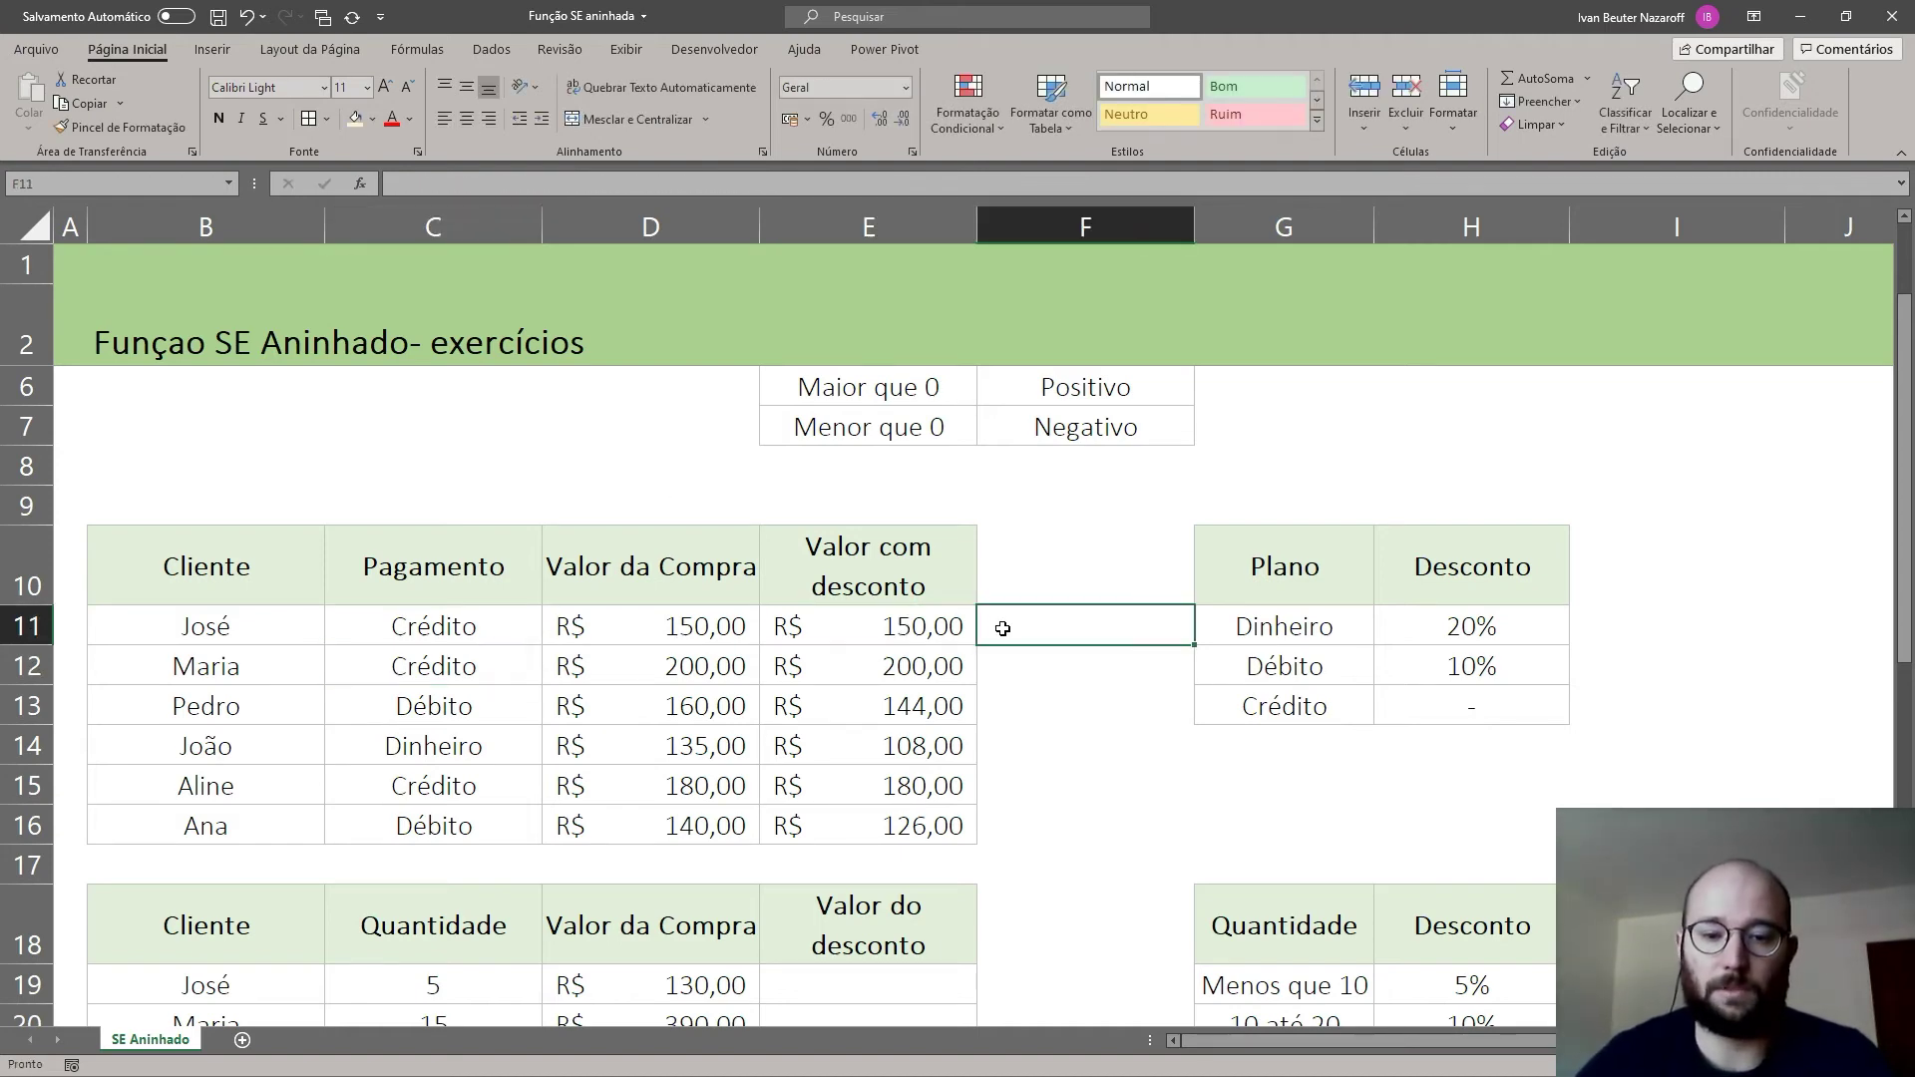
Step: Examine the second exercise's purchase table and the quantity ranges with their discounts in G18:H21
scroll(1012, 629, down, 3)
key(Down)
key(Down)
key(Down)
key(Down)
key(Down)
key(Down)
key(Down)
key(Down)
key(Down)
key(Down)
key(Down)
click(1034, 705)
click(1035, 671)
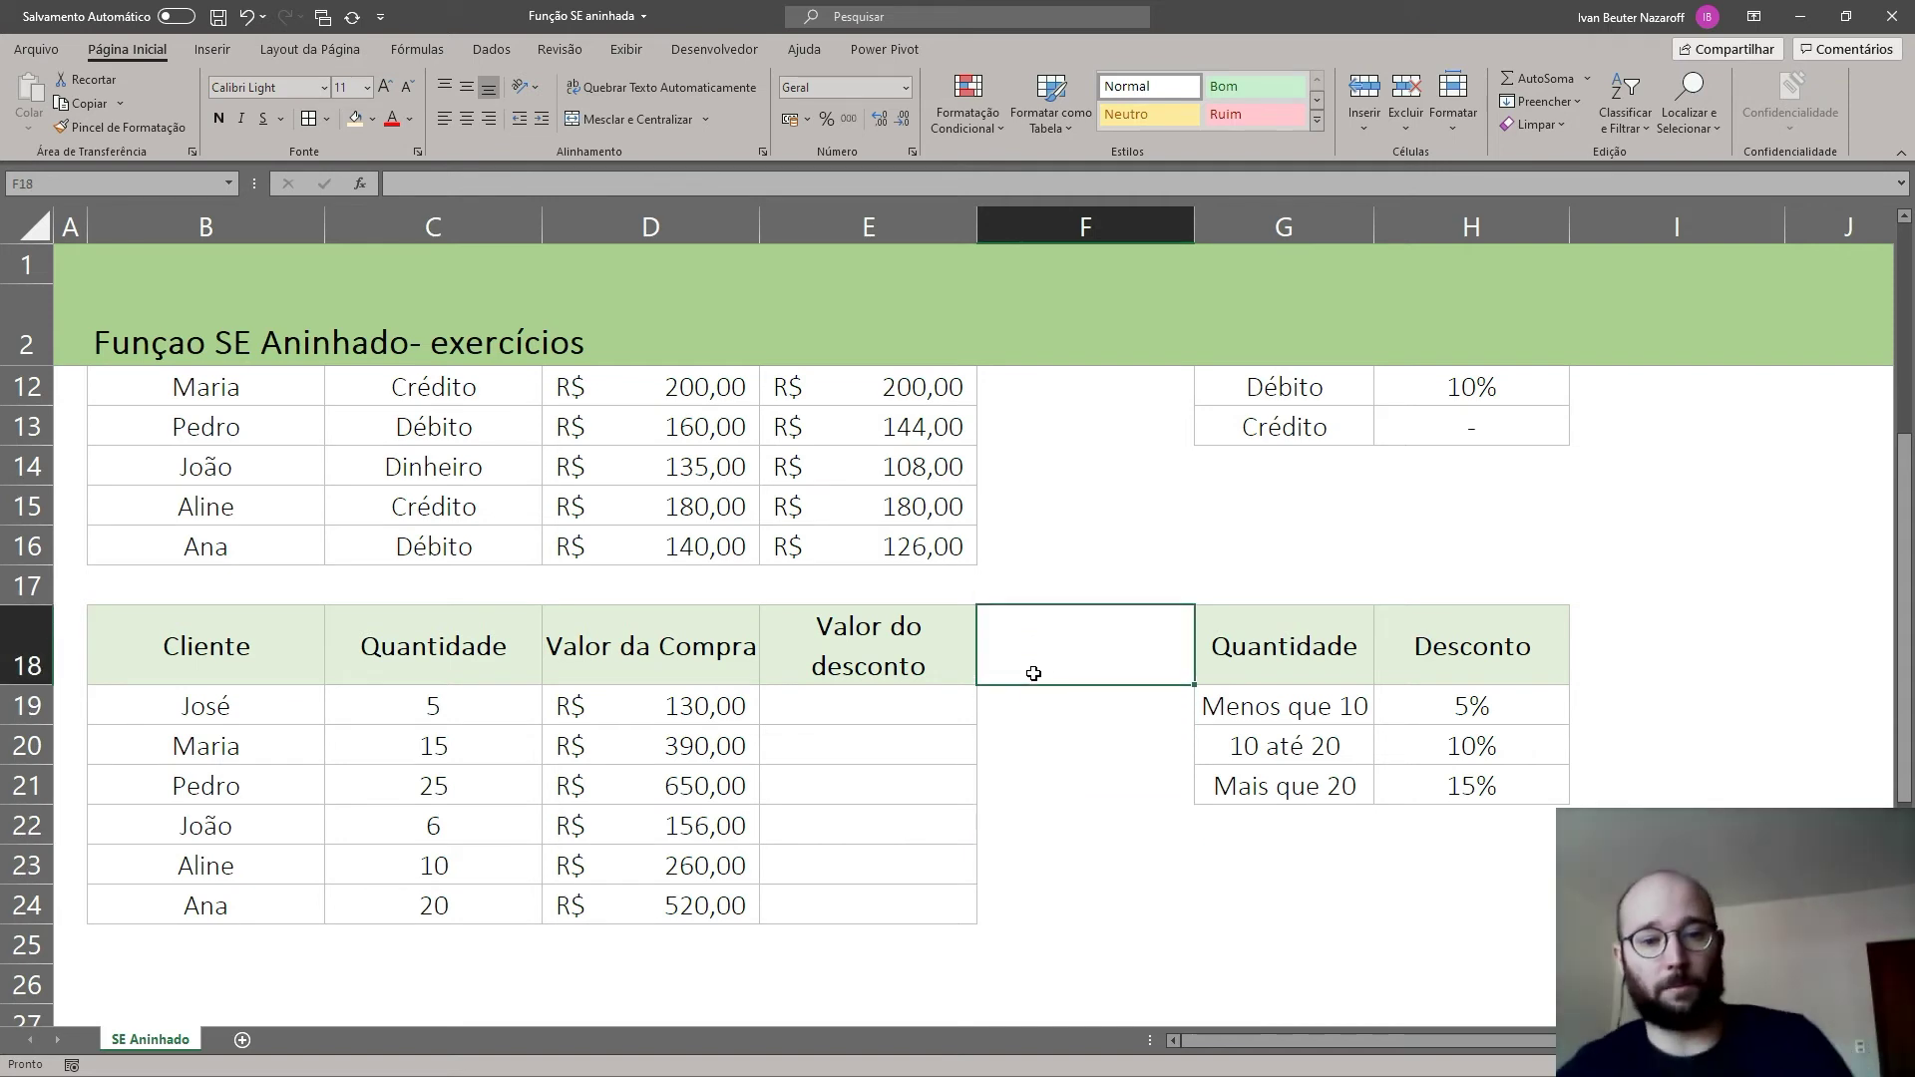
click(1006, 708)
click(962, 712)
click(1141, 675)
drag(1247, 663, 1483, 789)
click(990, 712)
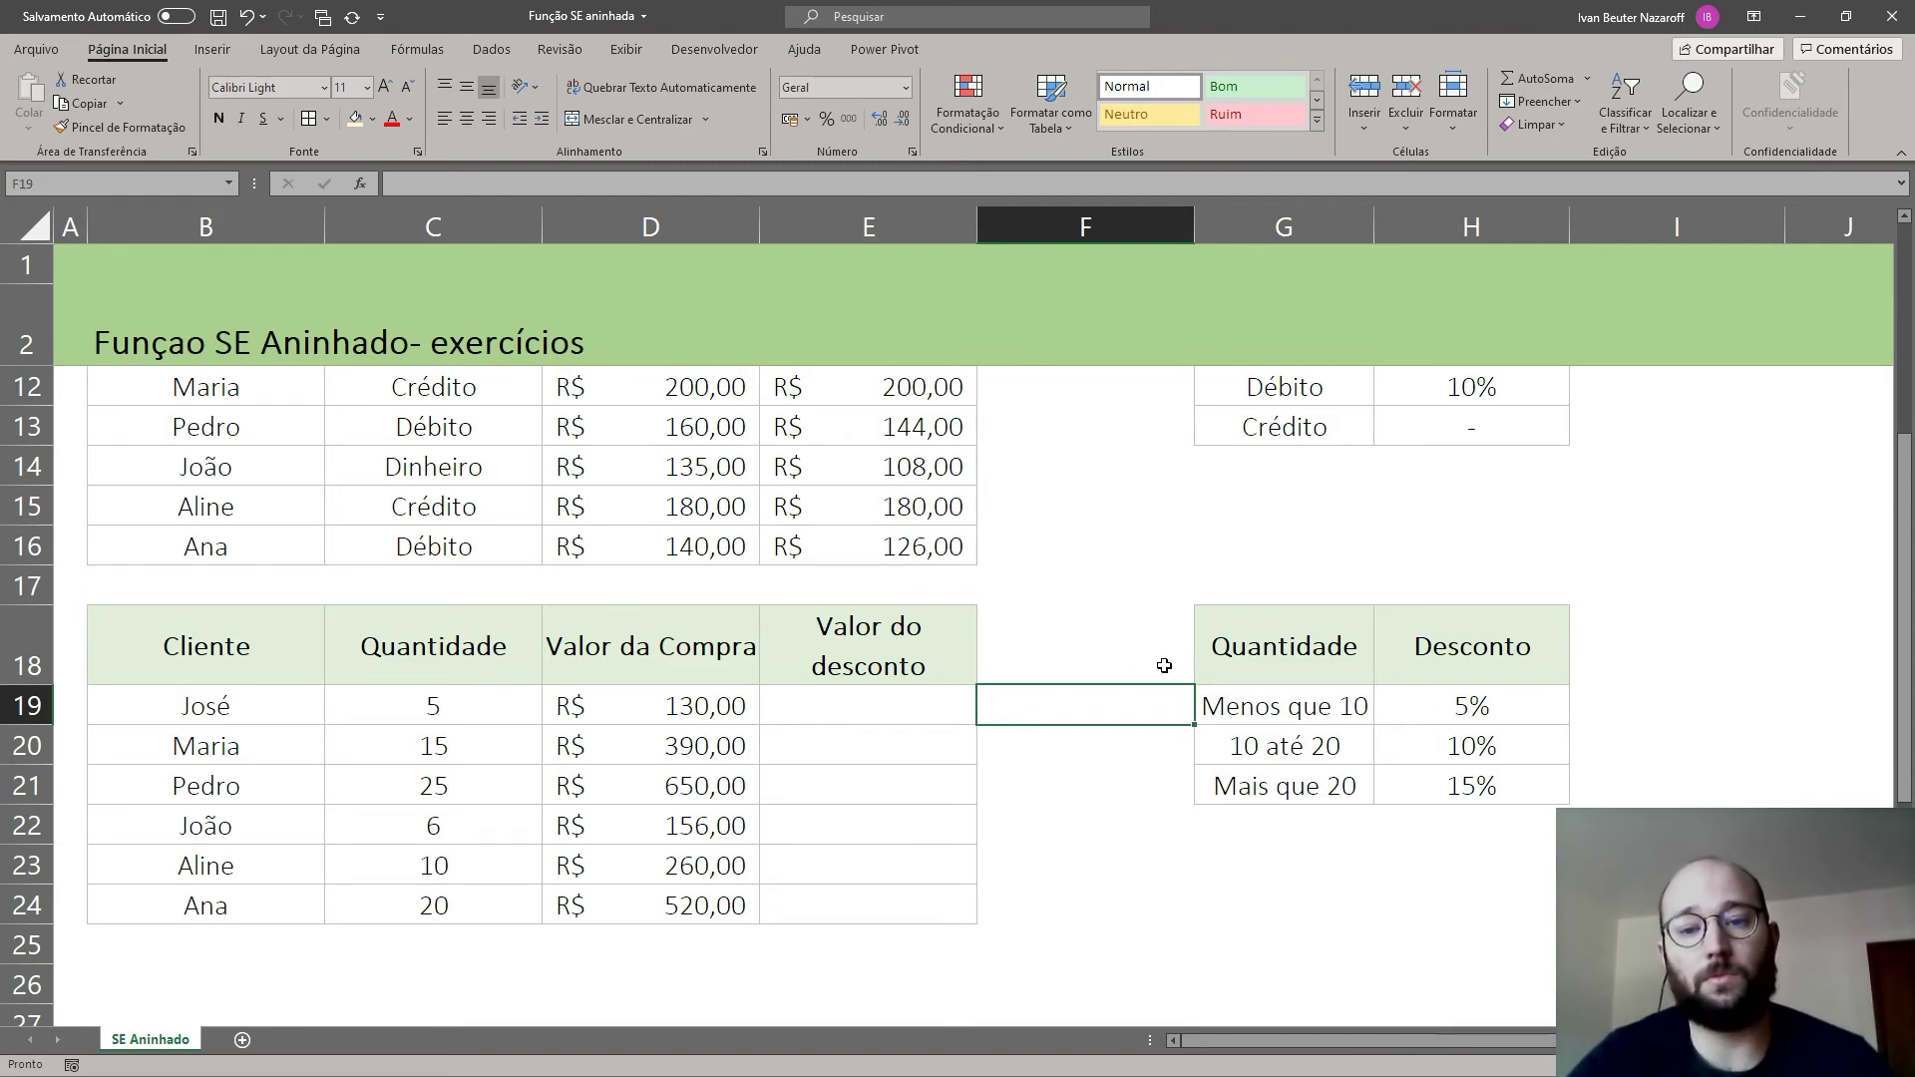
click(1210, 665)
click(1244, 717)
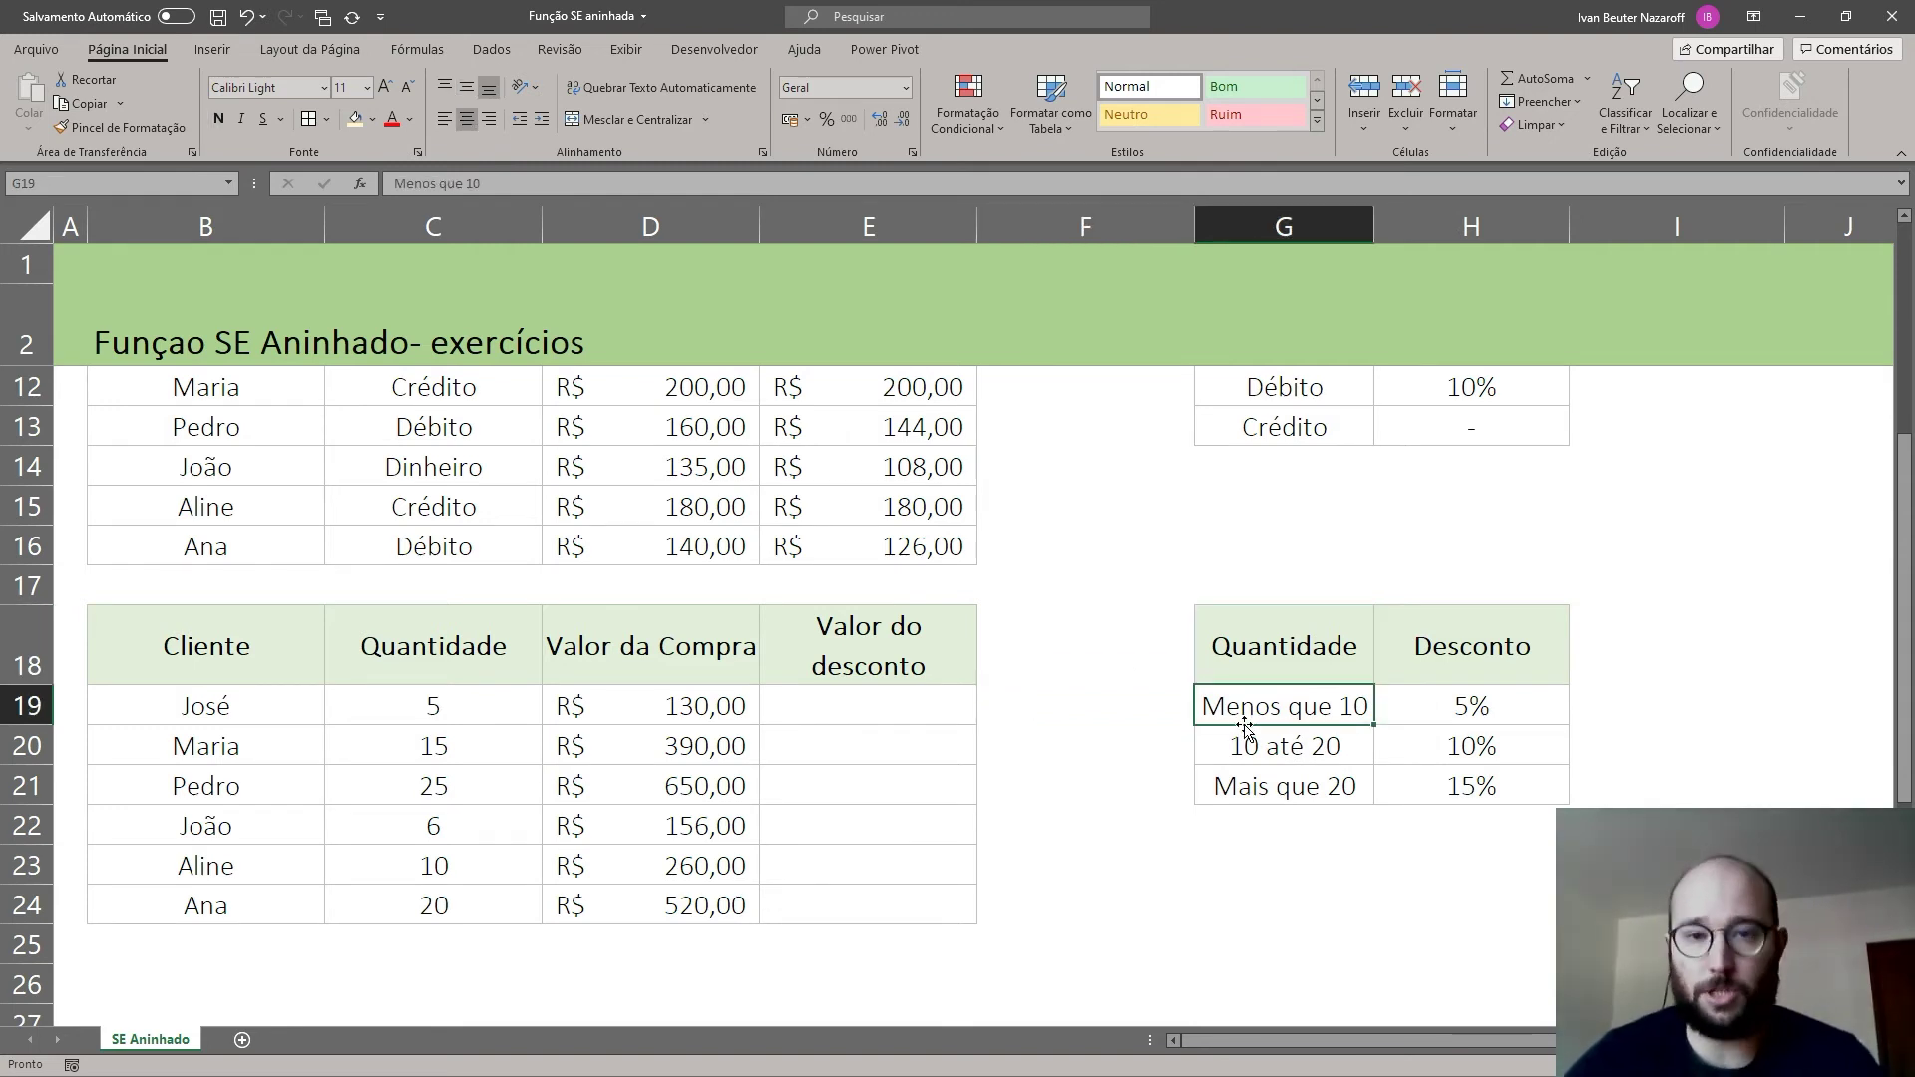
click(1005, 682)
click(1232, 860)
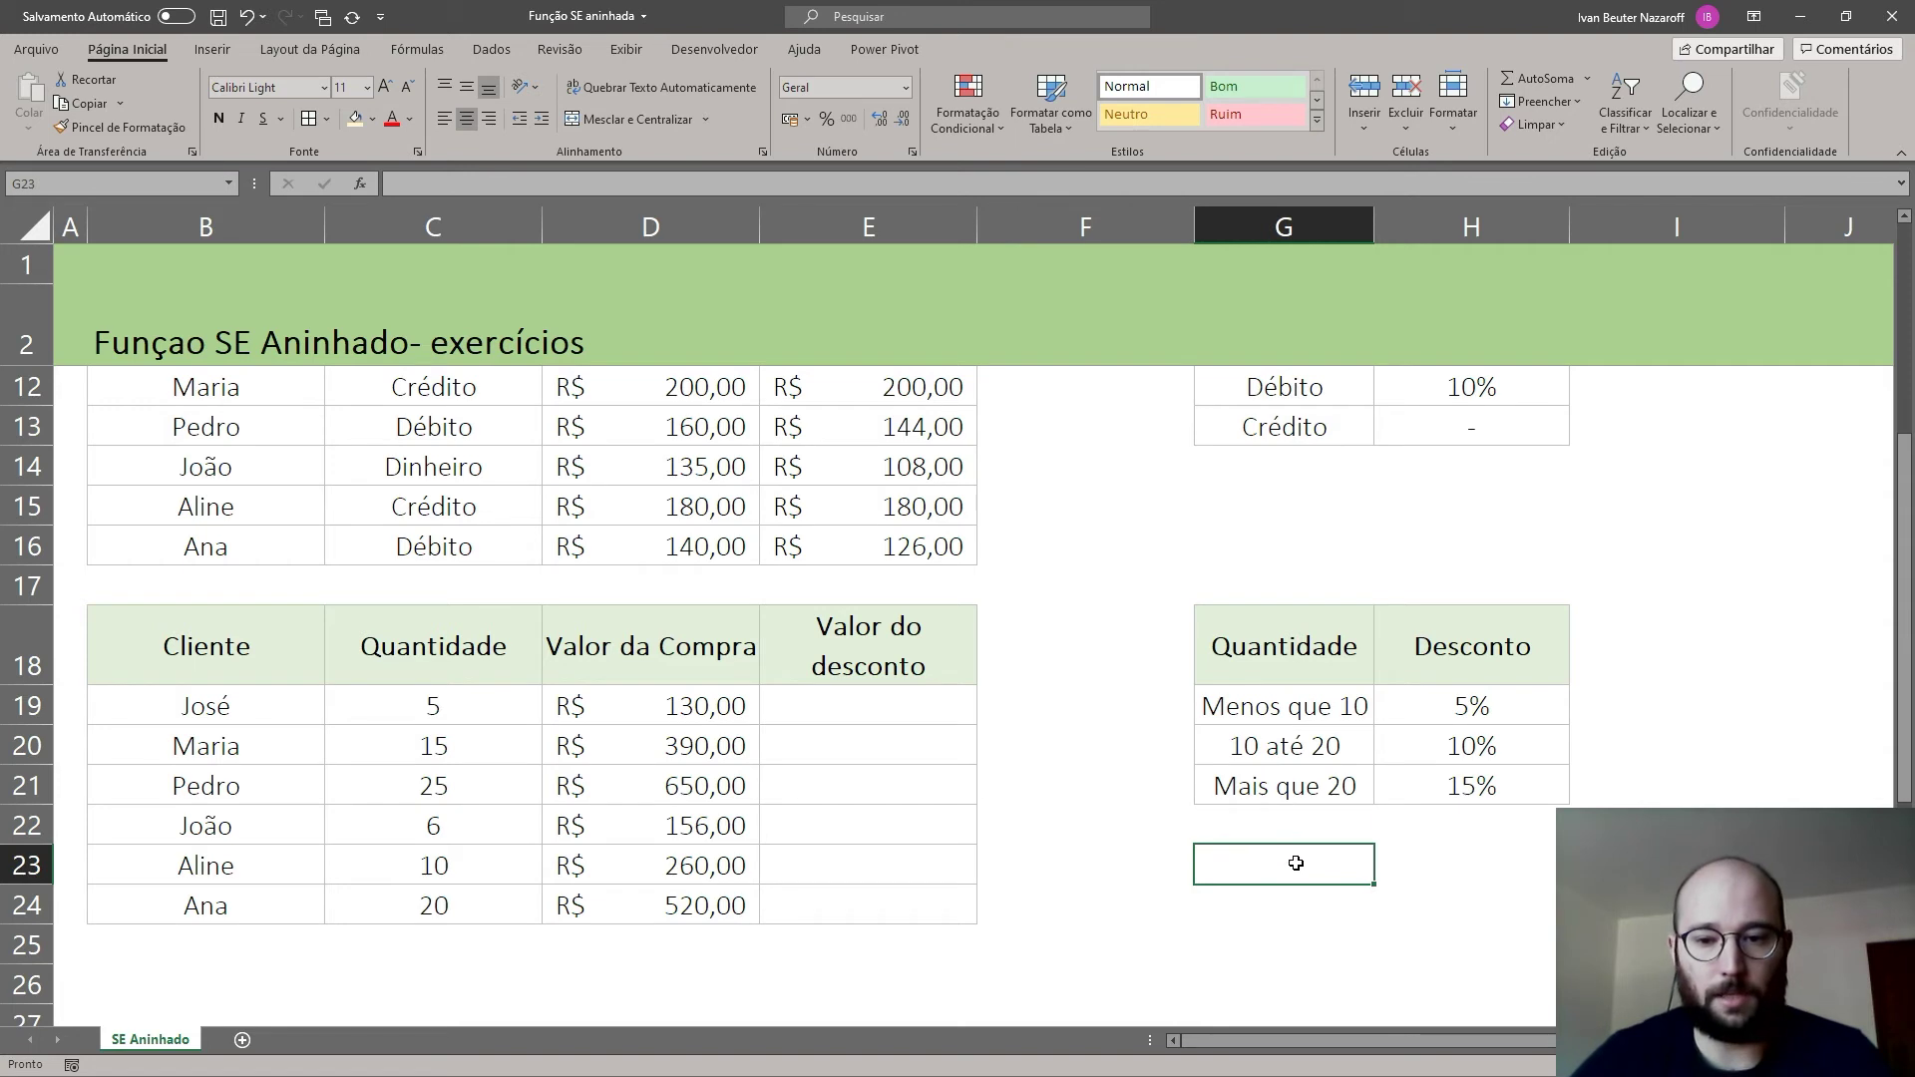
click(1267, 707)
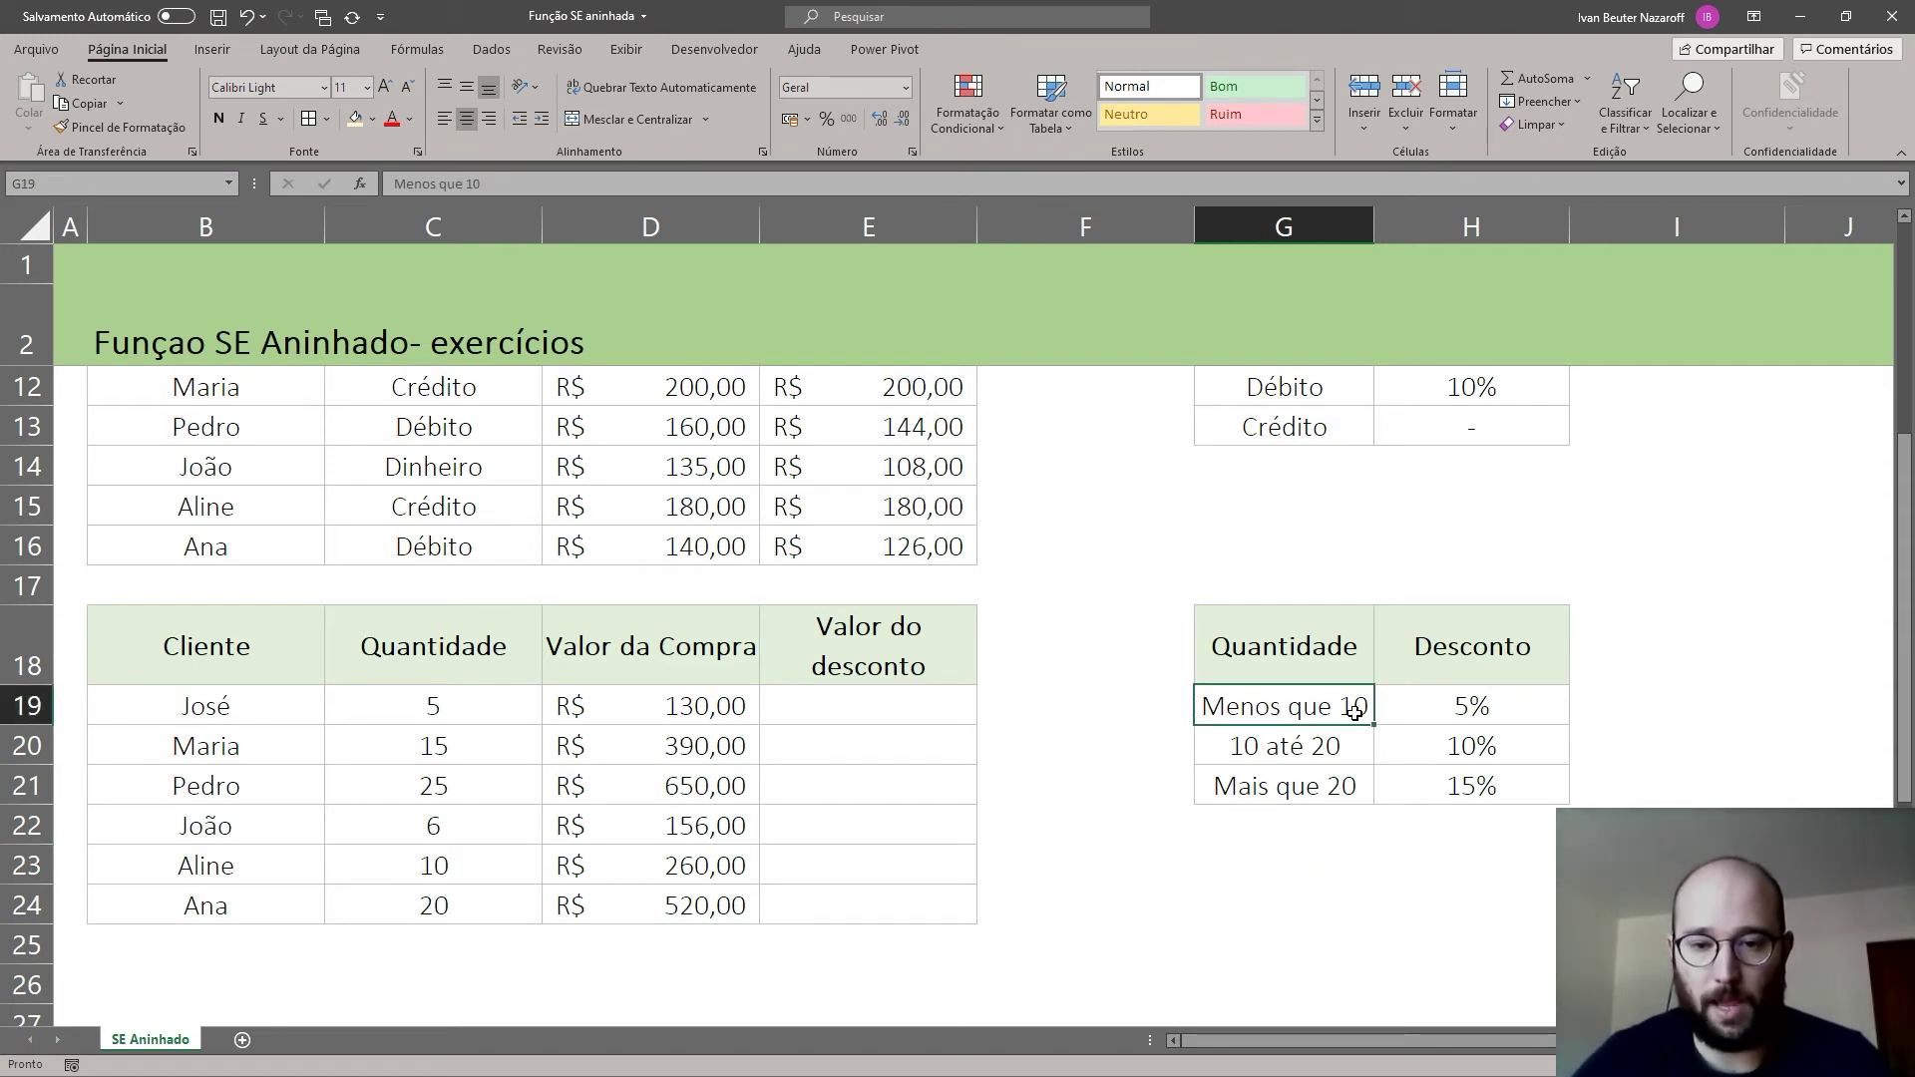
click(1255, 750)
click(1279, 796)
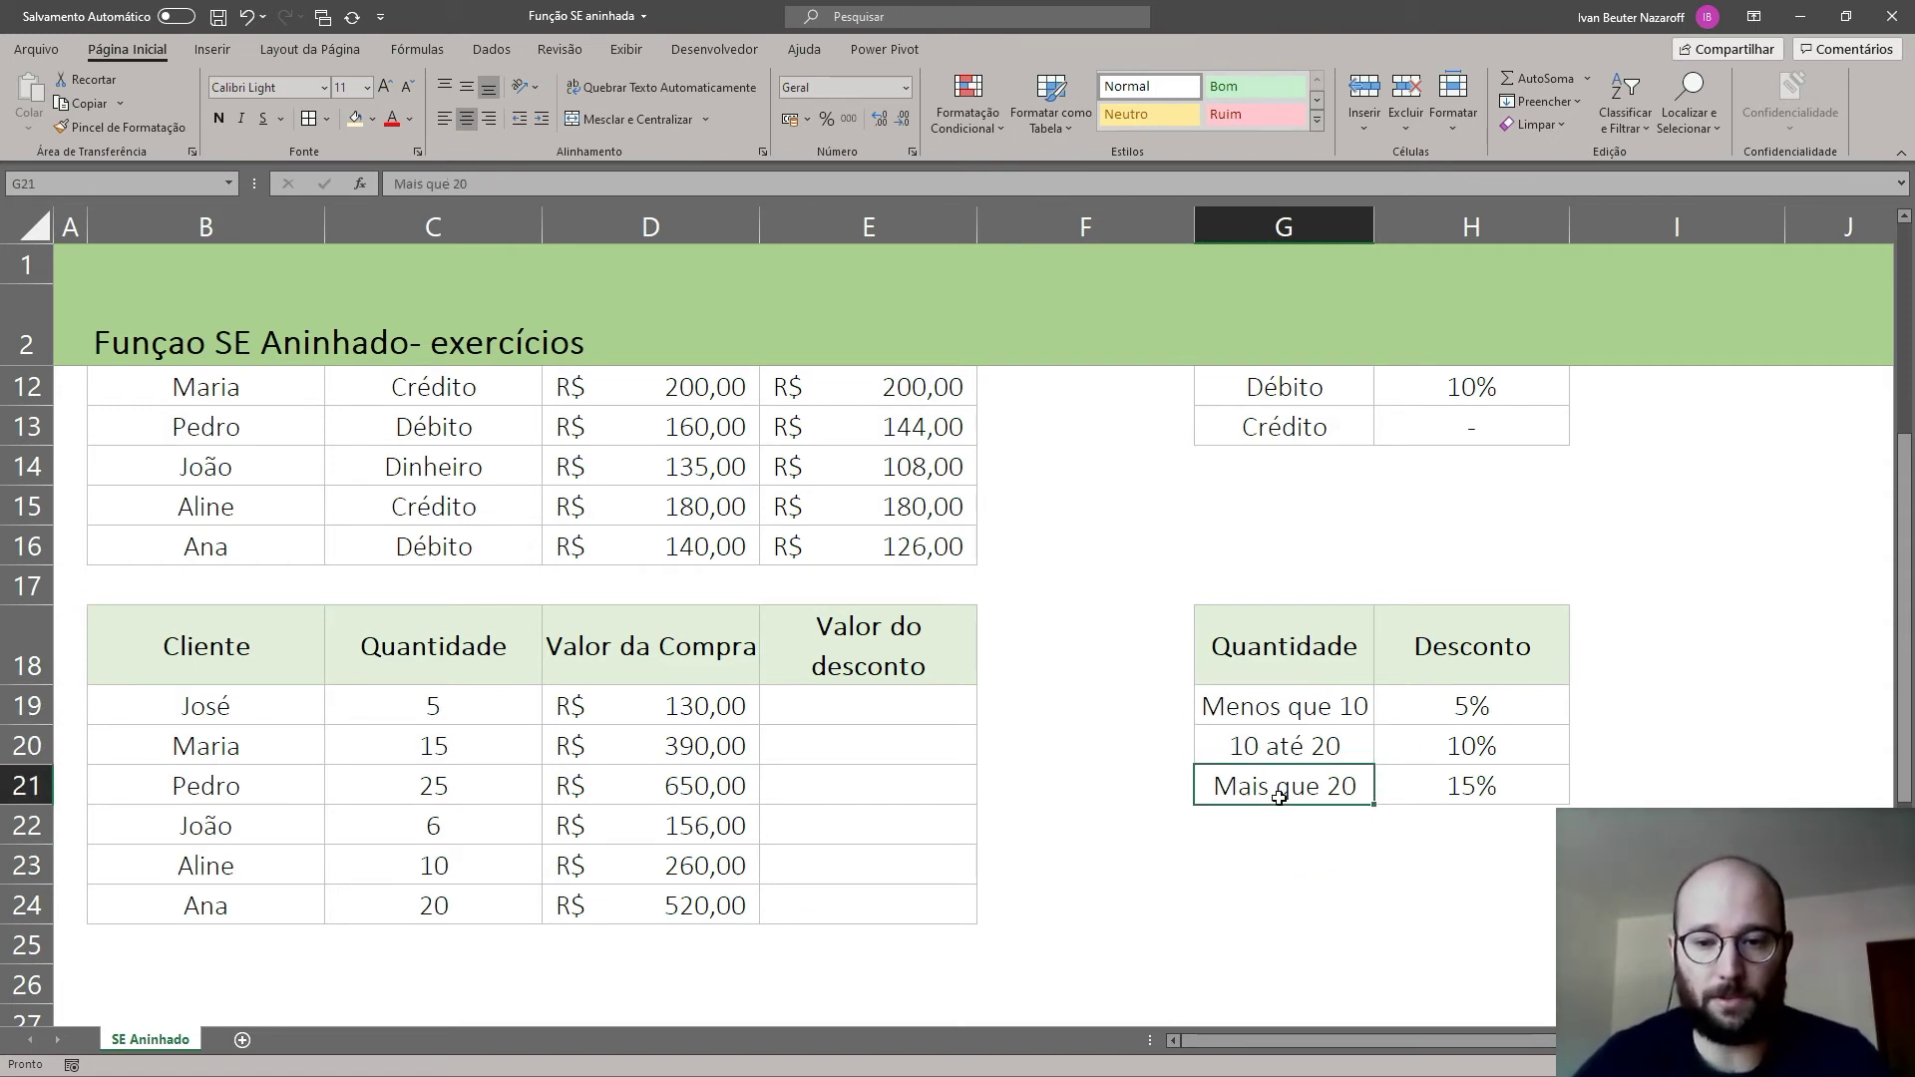
click(1279, 864)
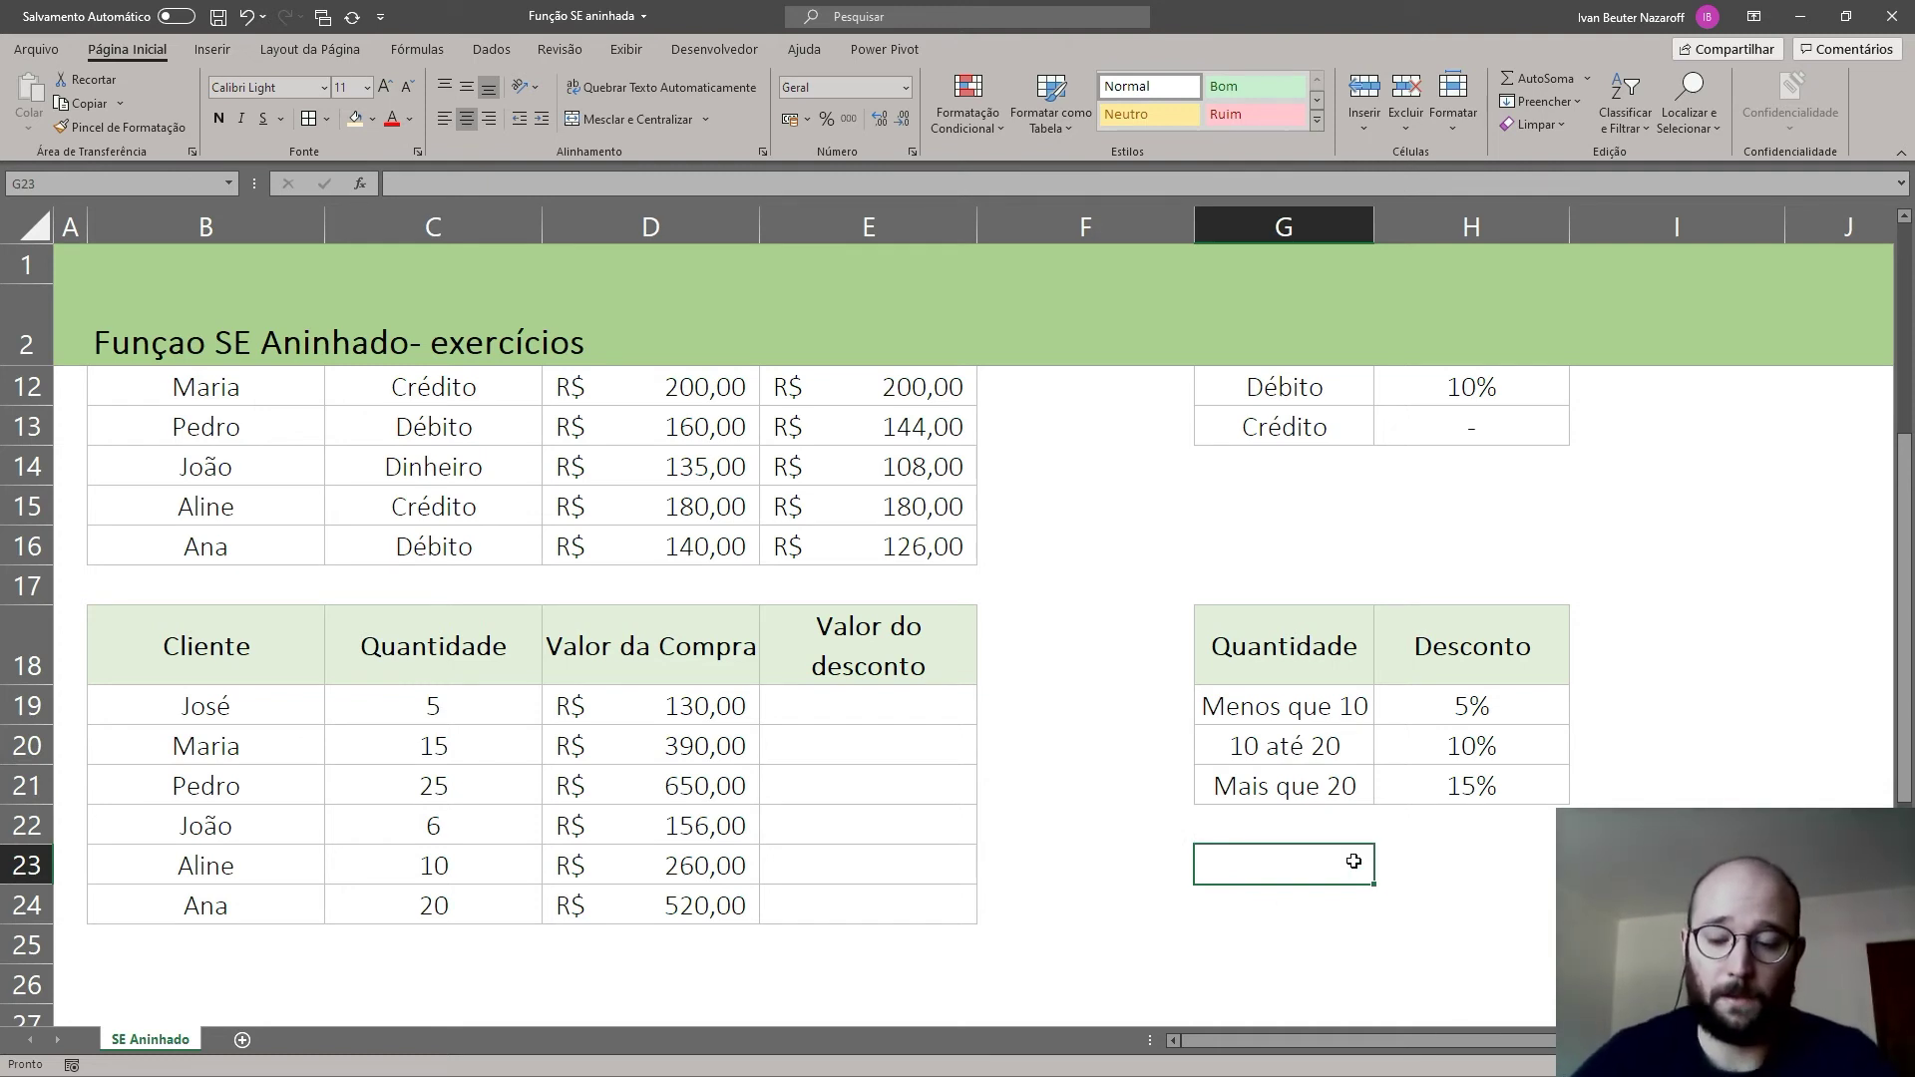
Step: List the quantity limits 0, 9, 10, 20 and 21+ in cells G23 to G27 below the discount table
click(1338, 888)
click(1321, 870)
text(0)
key(Return)
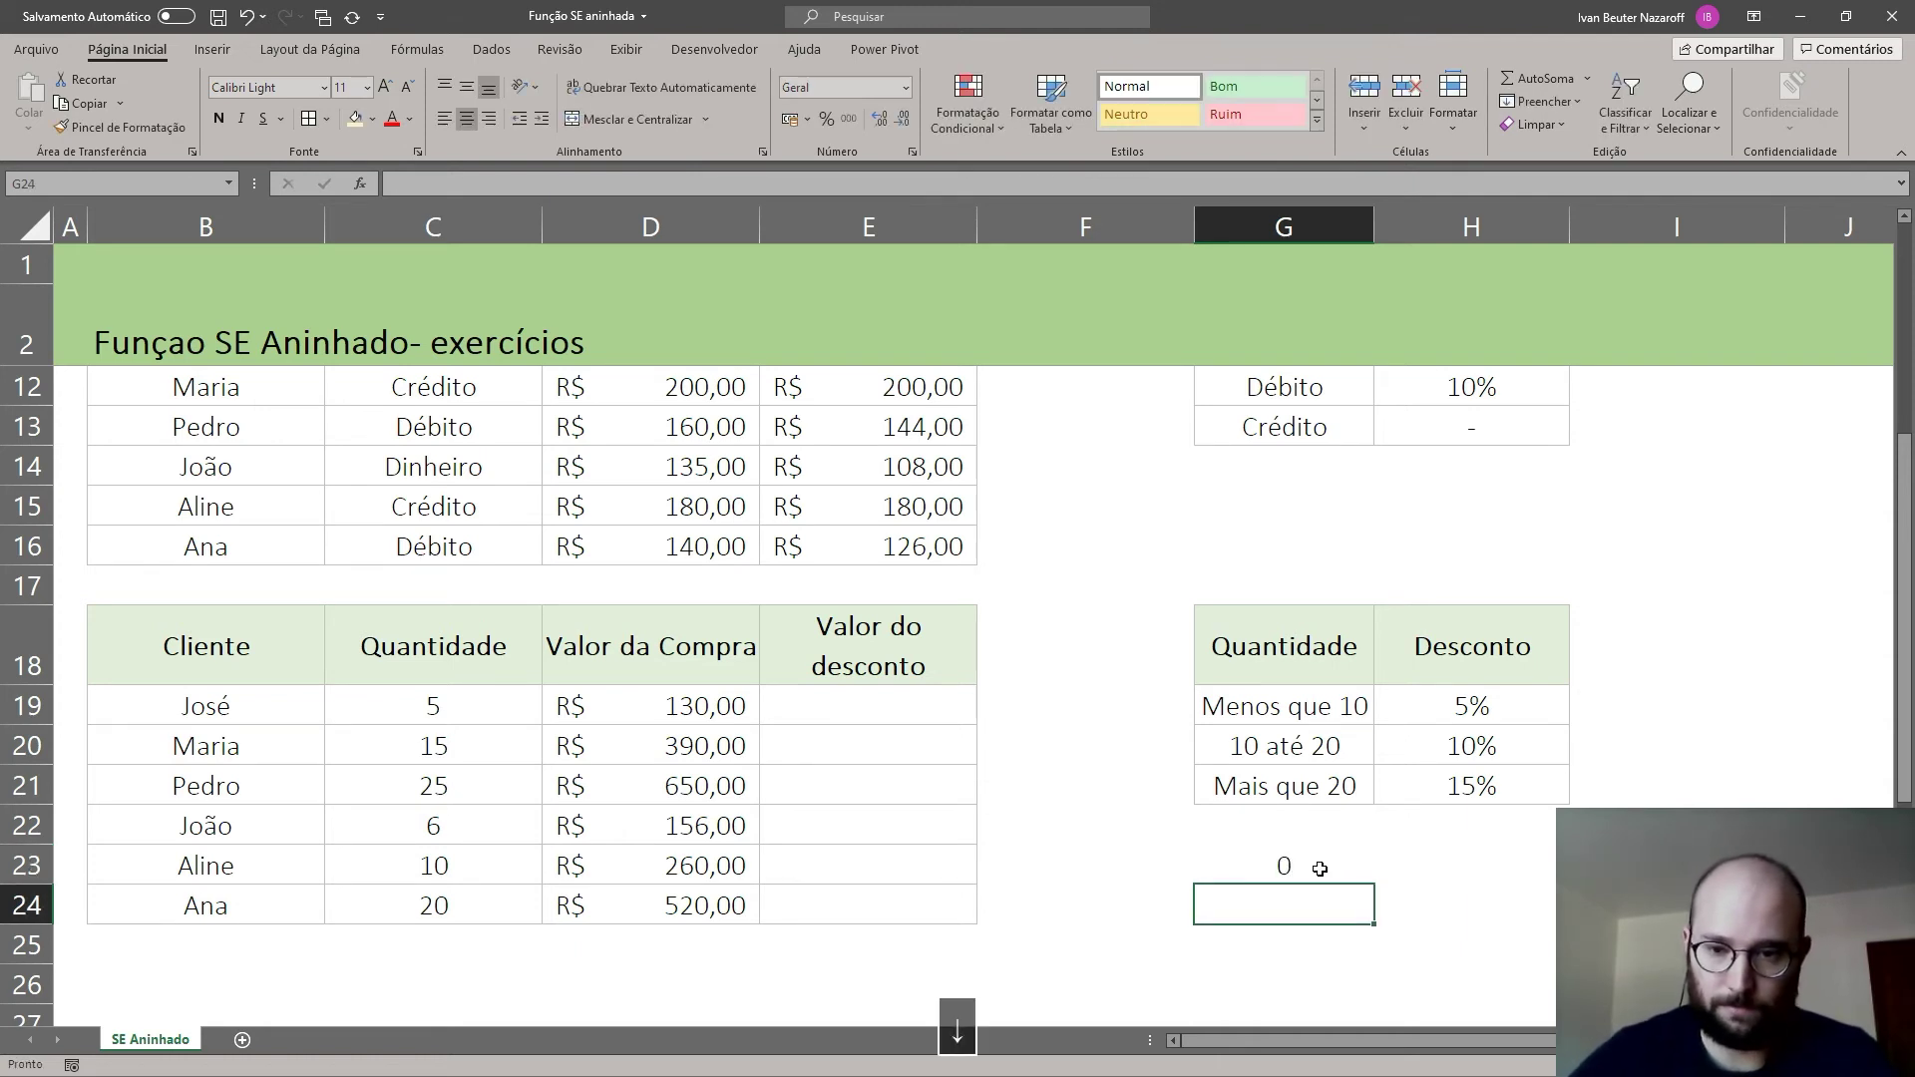
text(9)
key(Return)
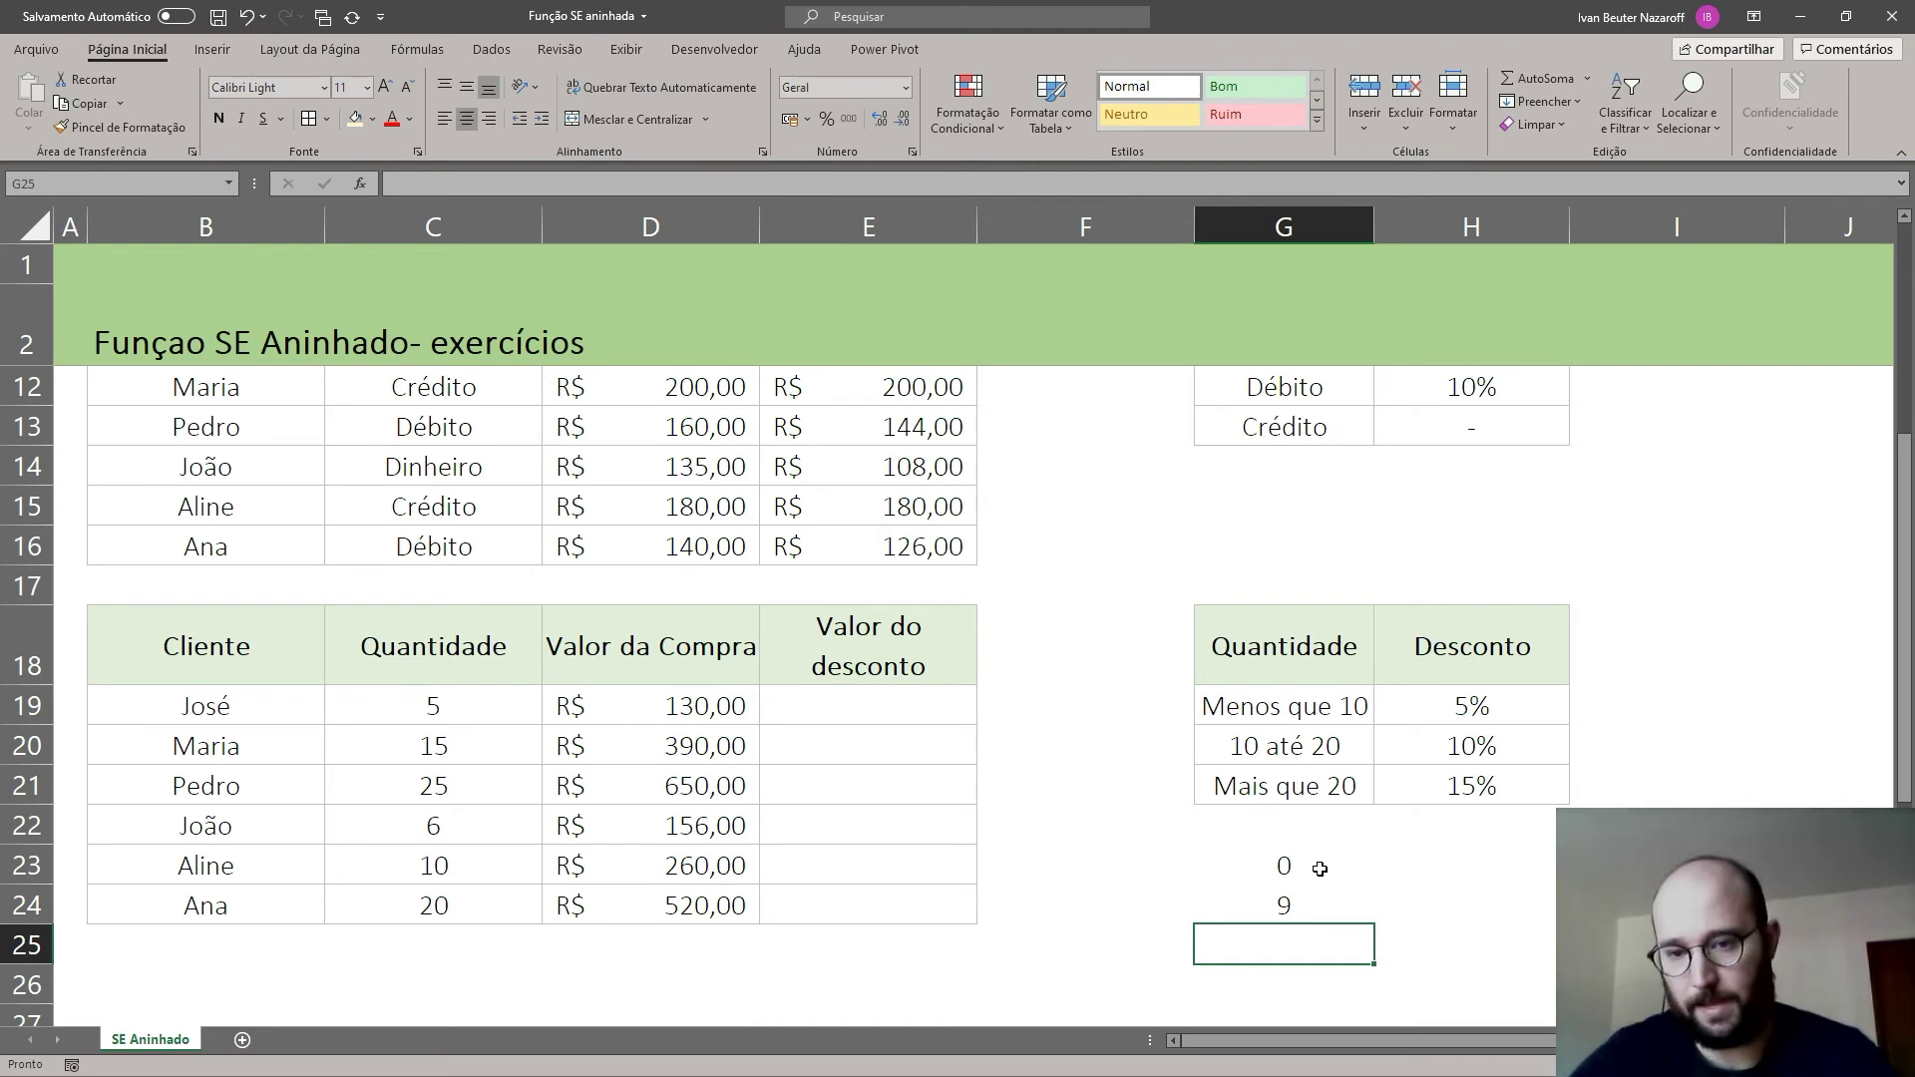
text(10)
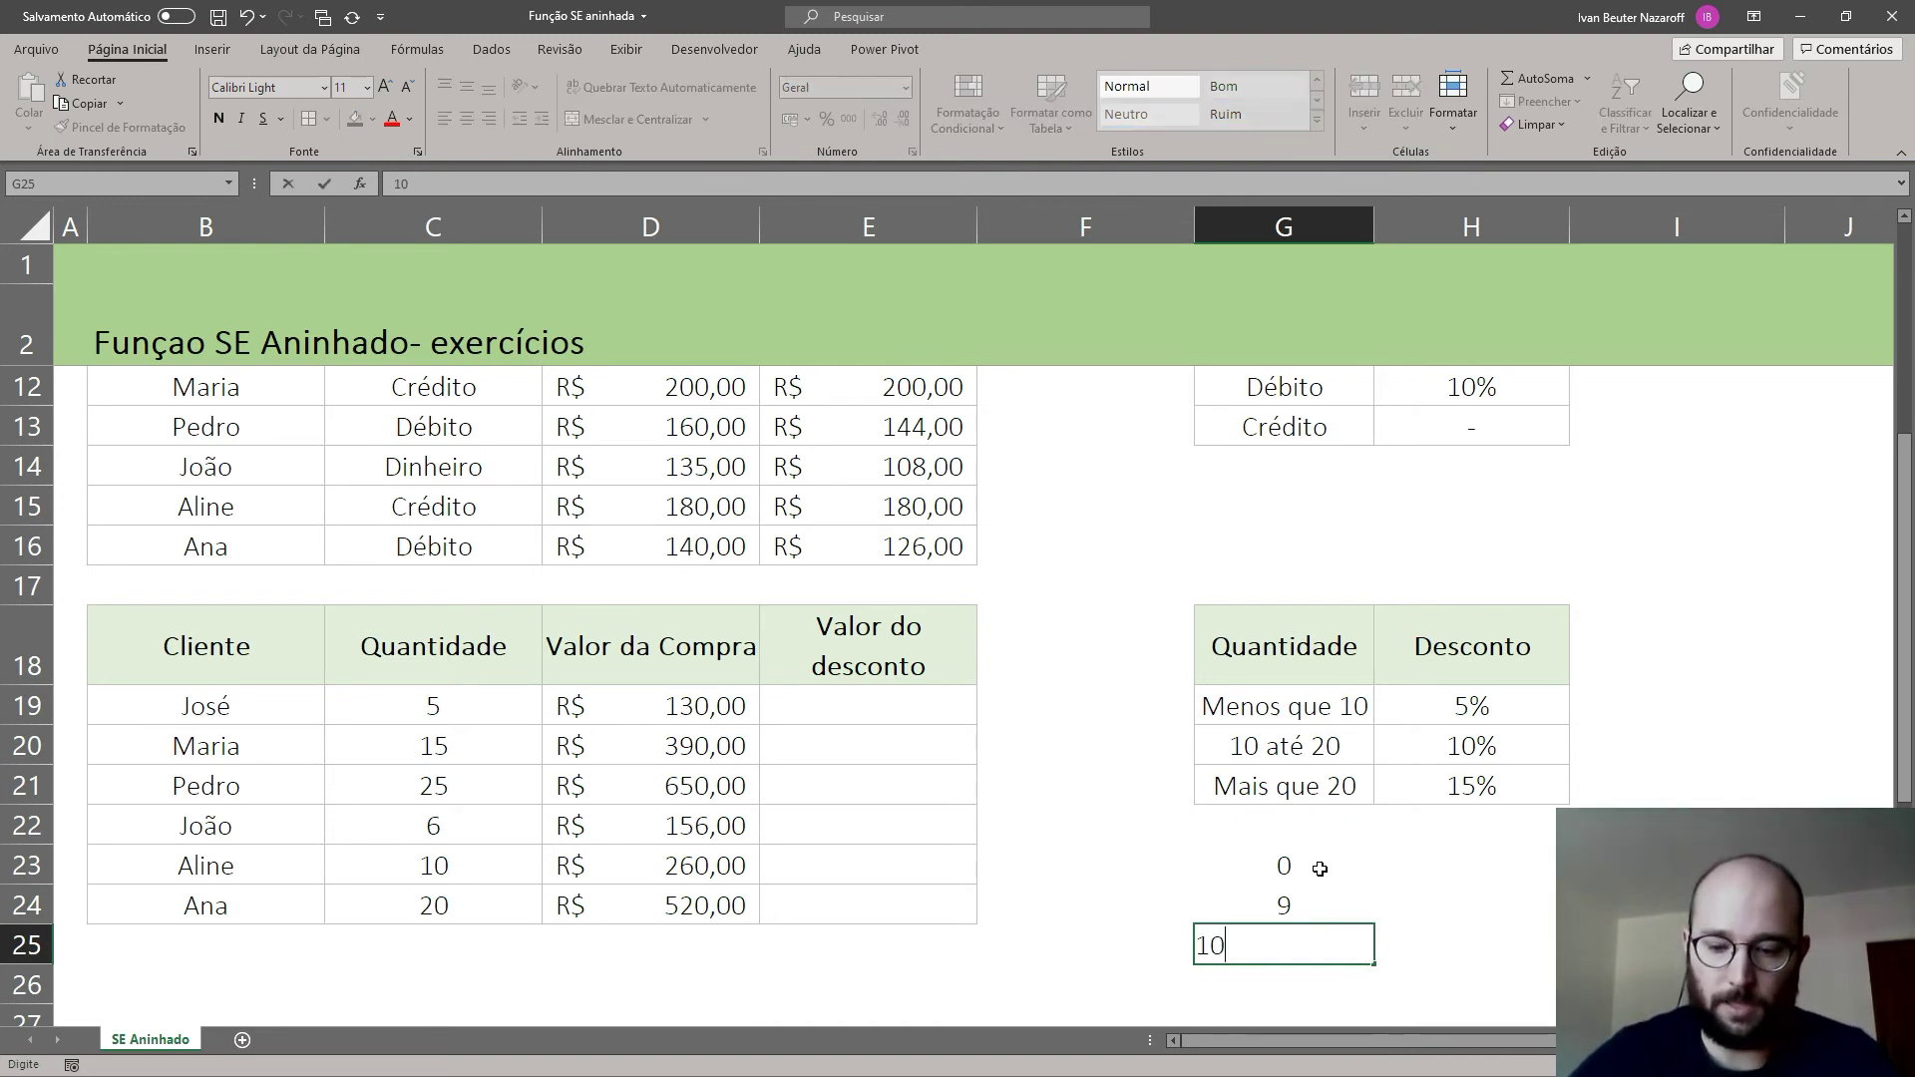
key(Down)
text(20)
key(Return)
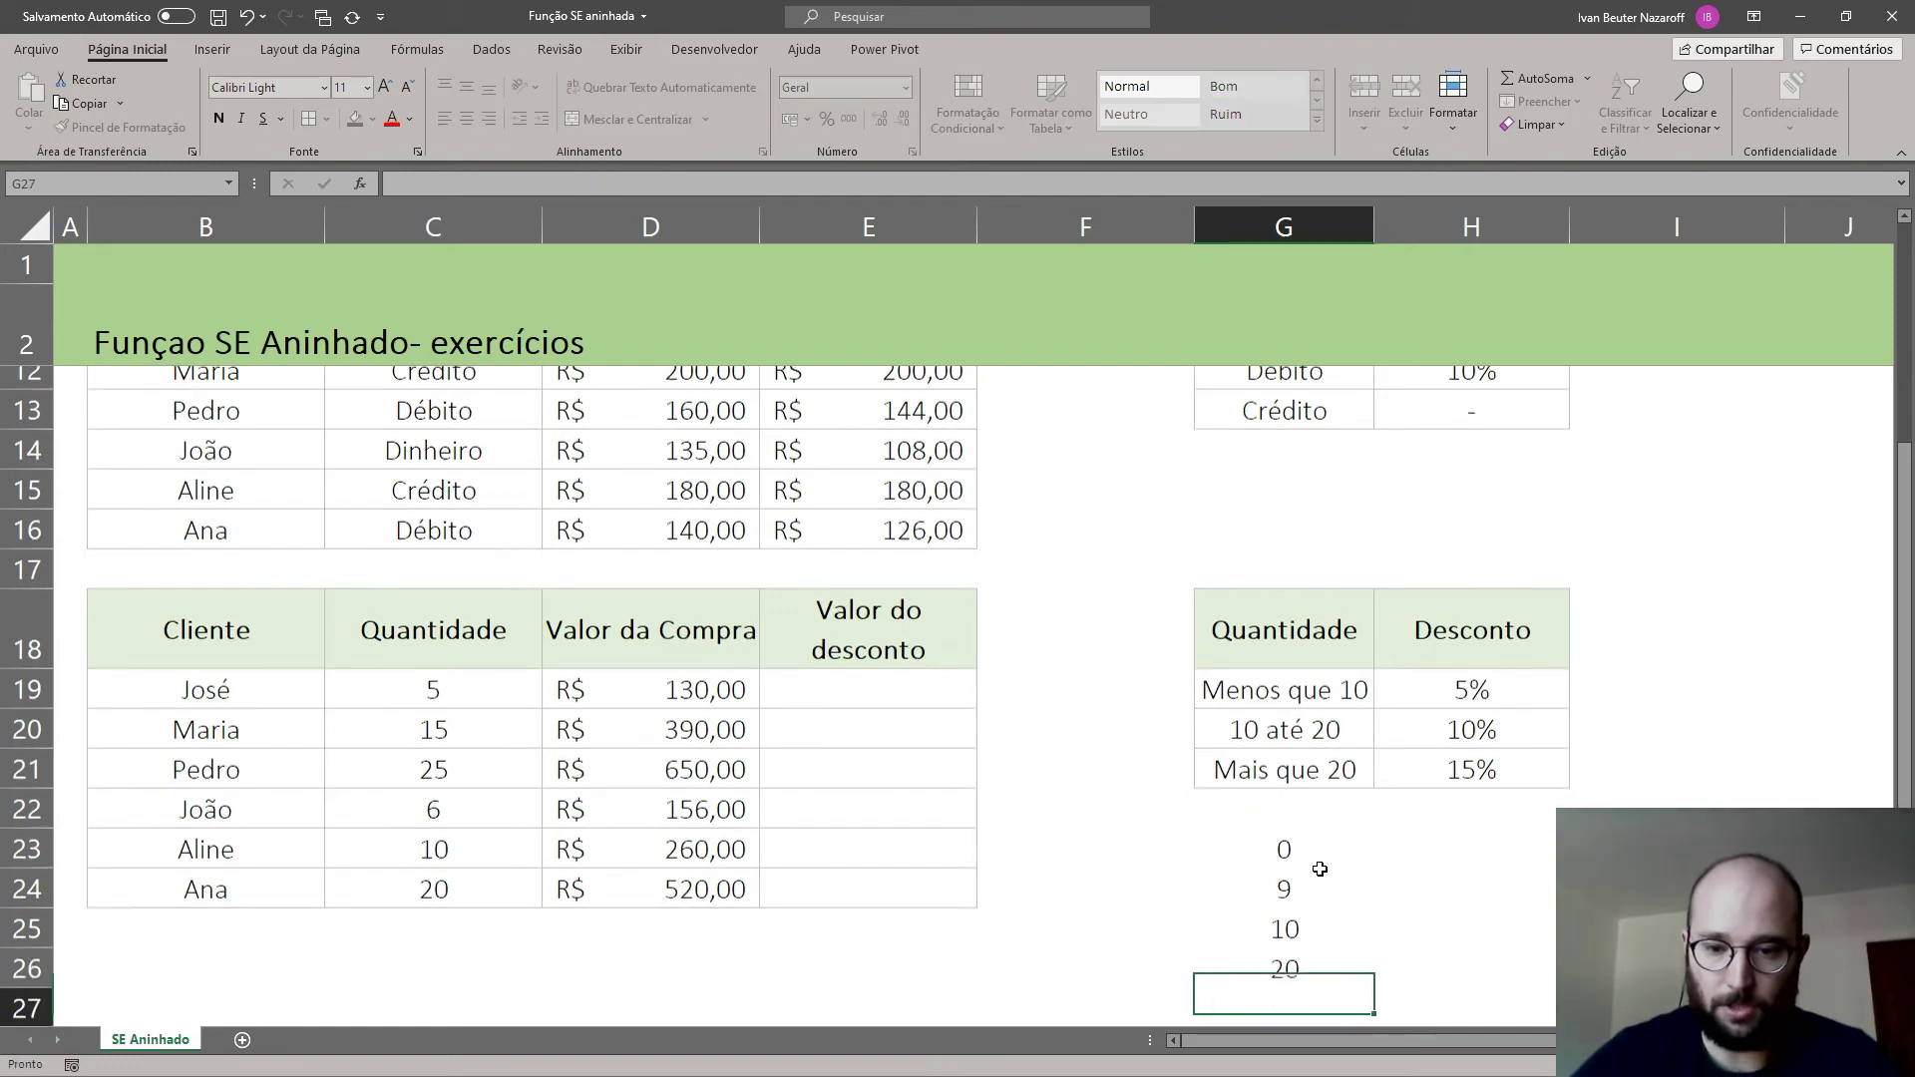
text(21)
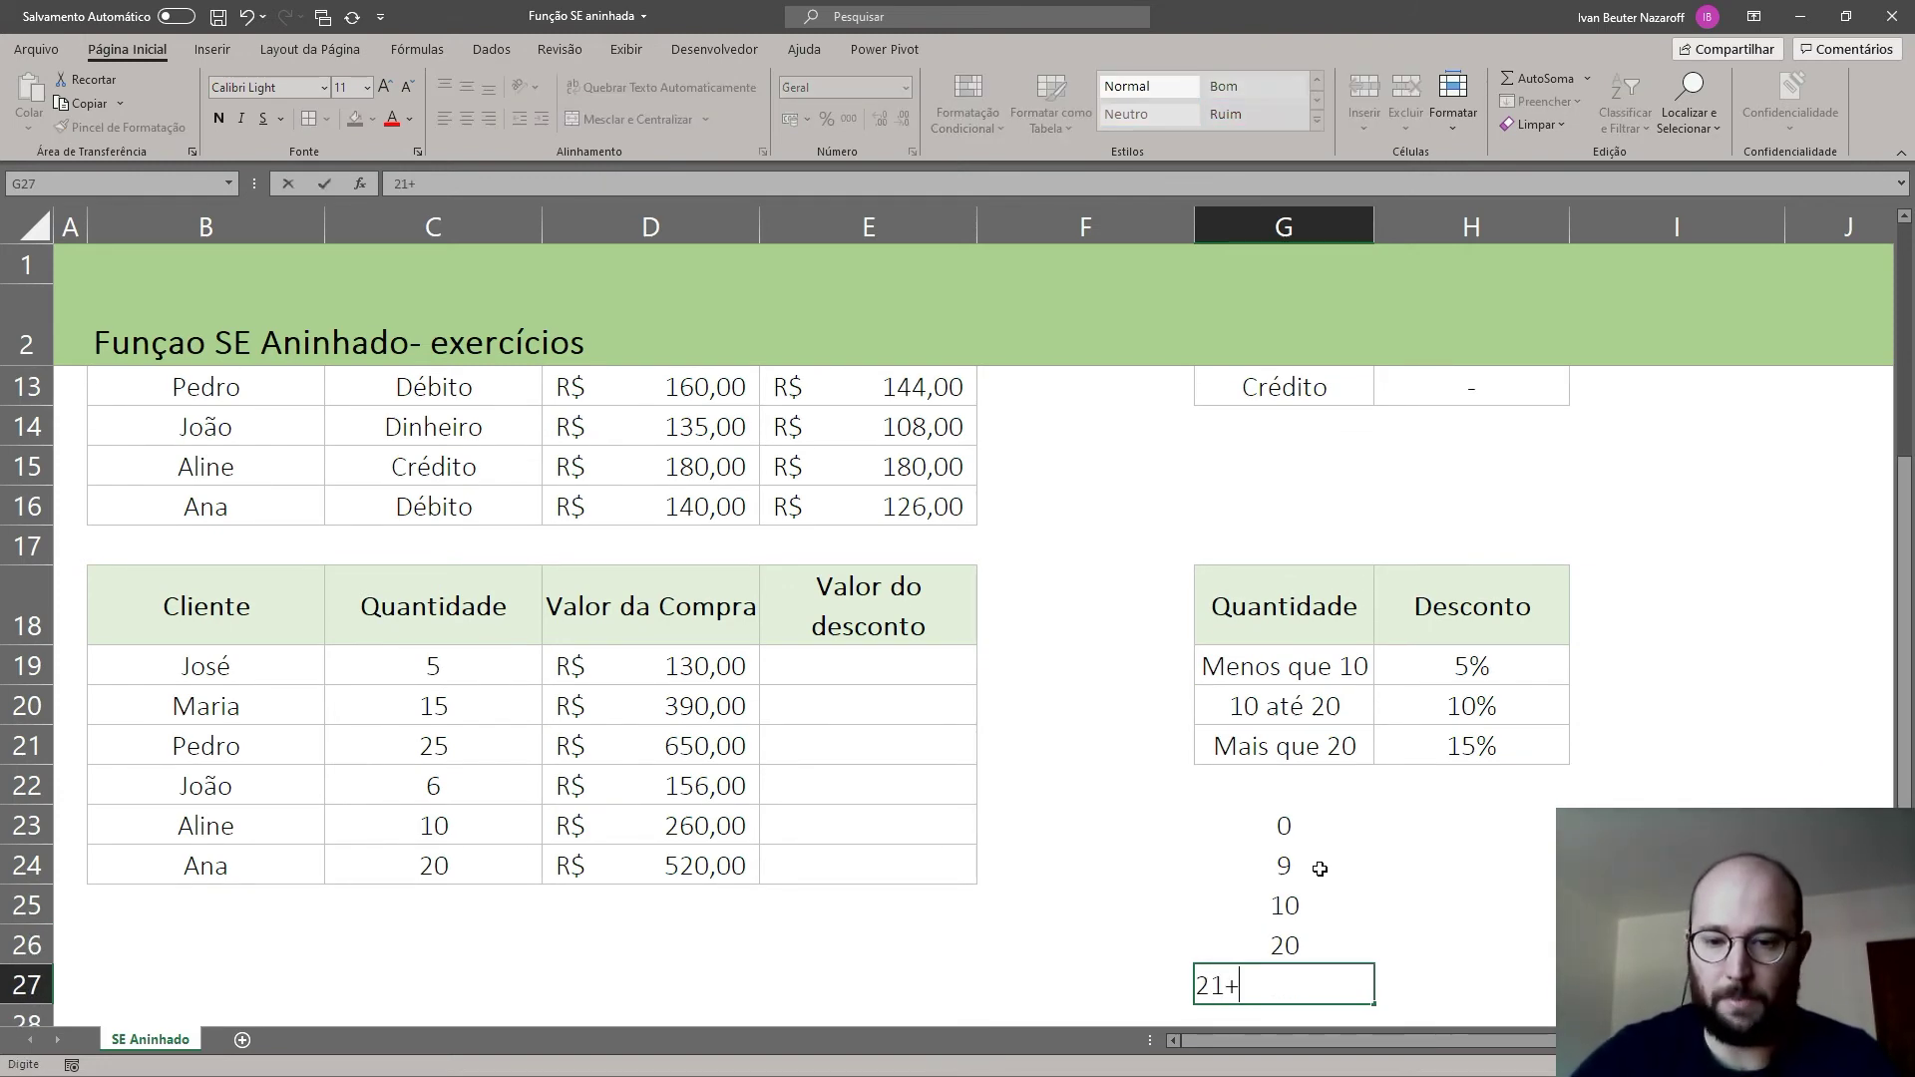
text(+)
key(Return)
Step: Review the listed quantity limits in G23:G27, comparing the values around the change from 9 to 10
drag(1329, 788, 1324, 944)
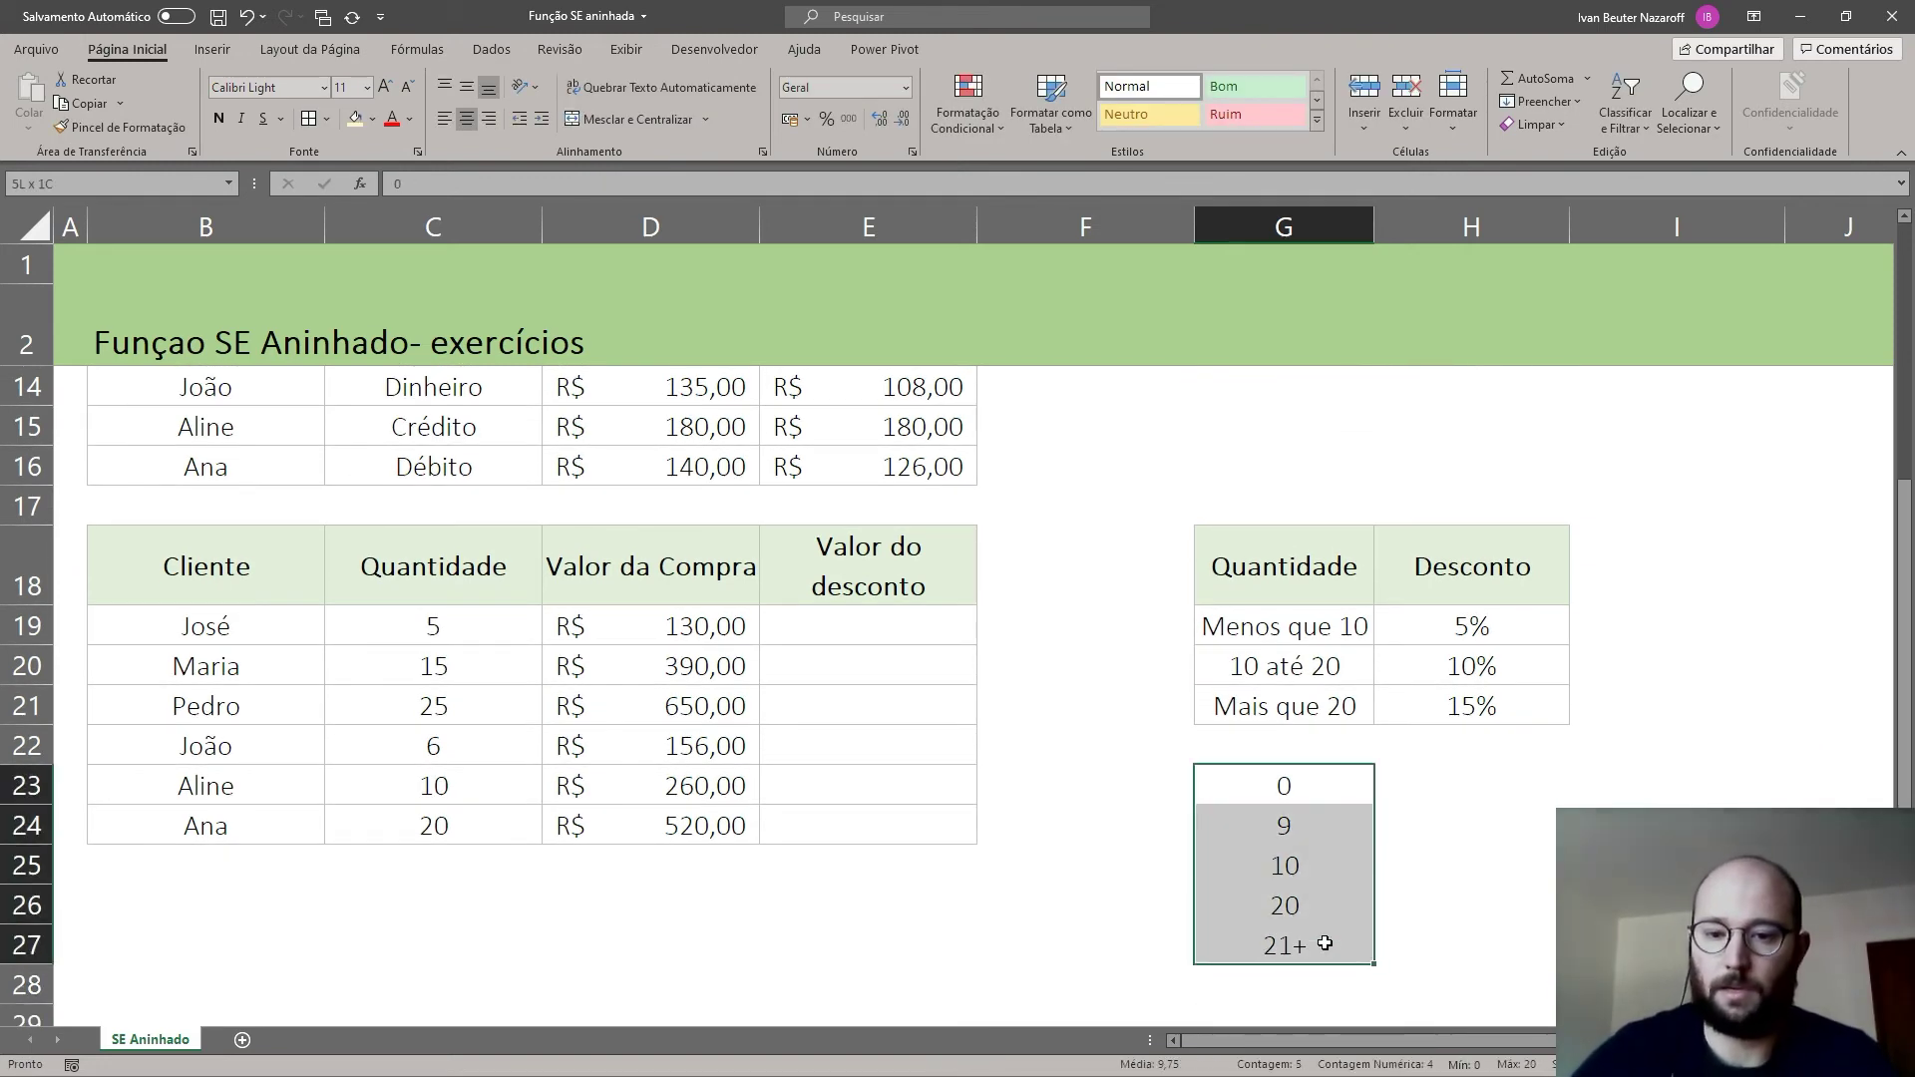
click(1428, 937)
drag(1281, 782, 1306, 952)
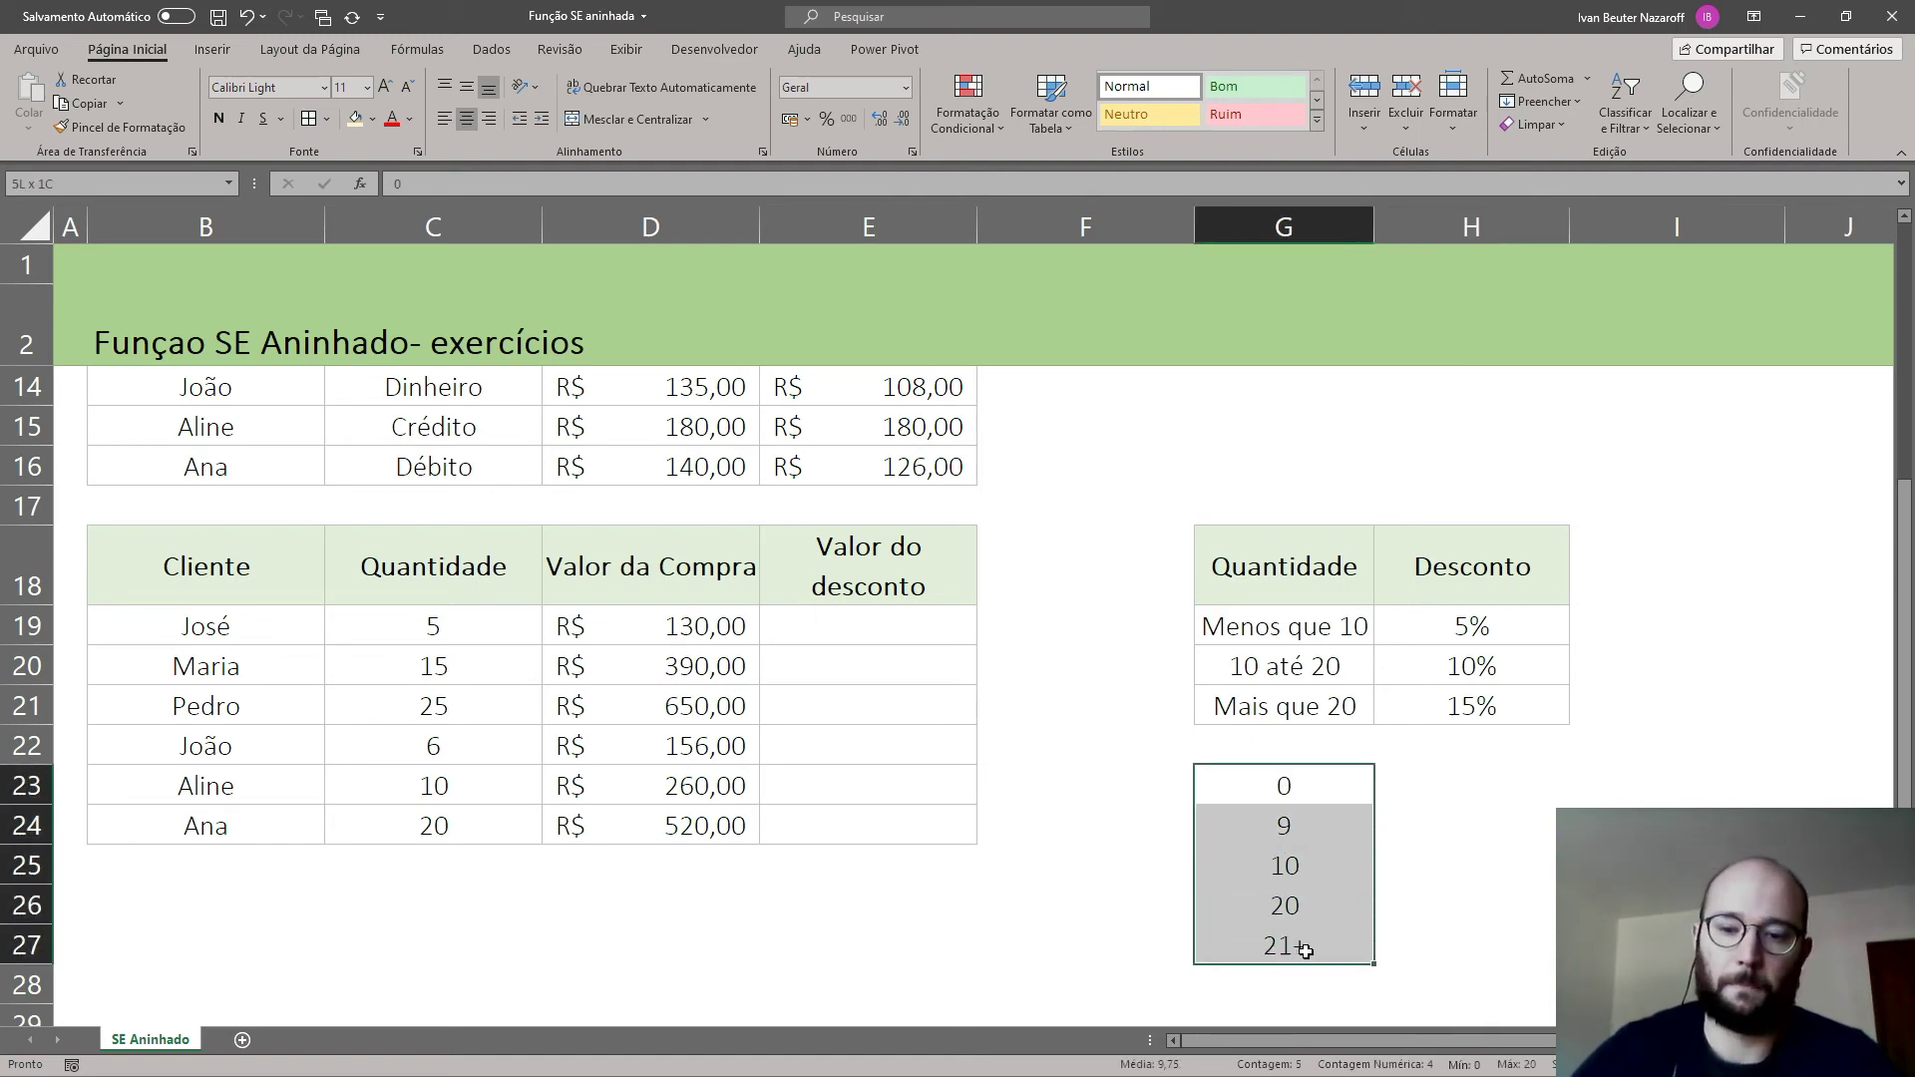
click(1333, 828)
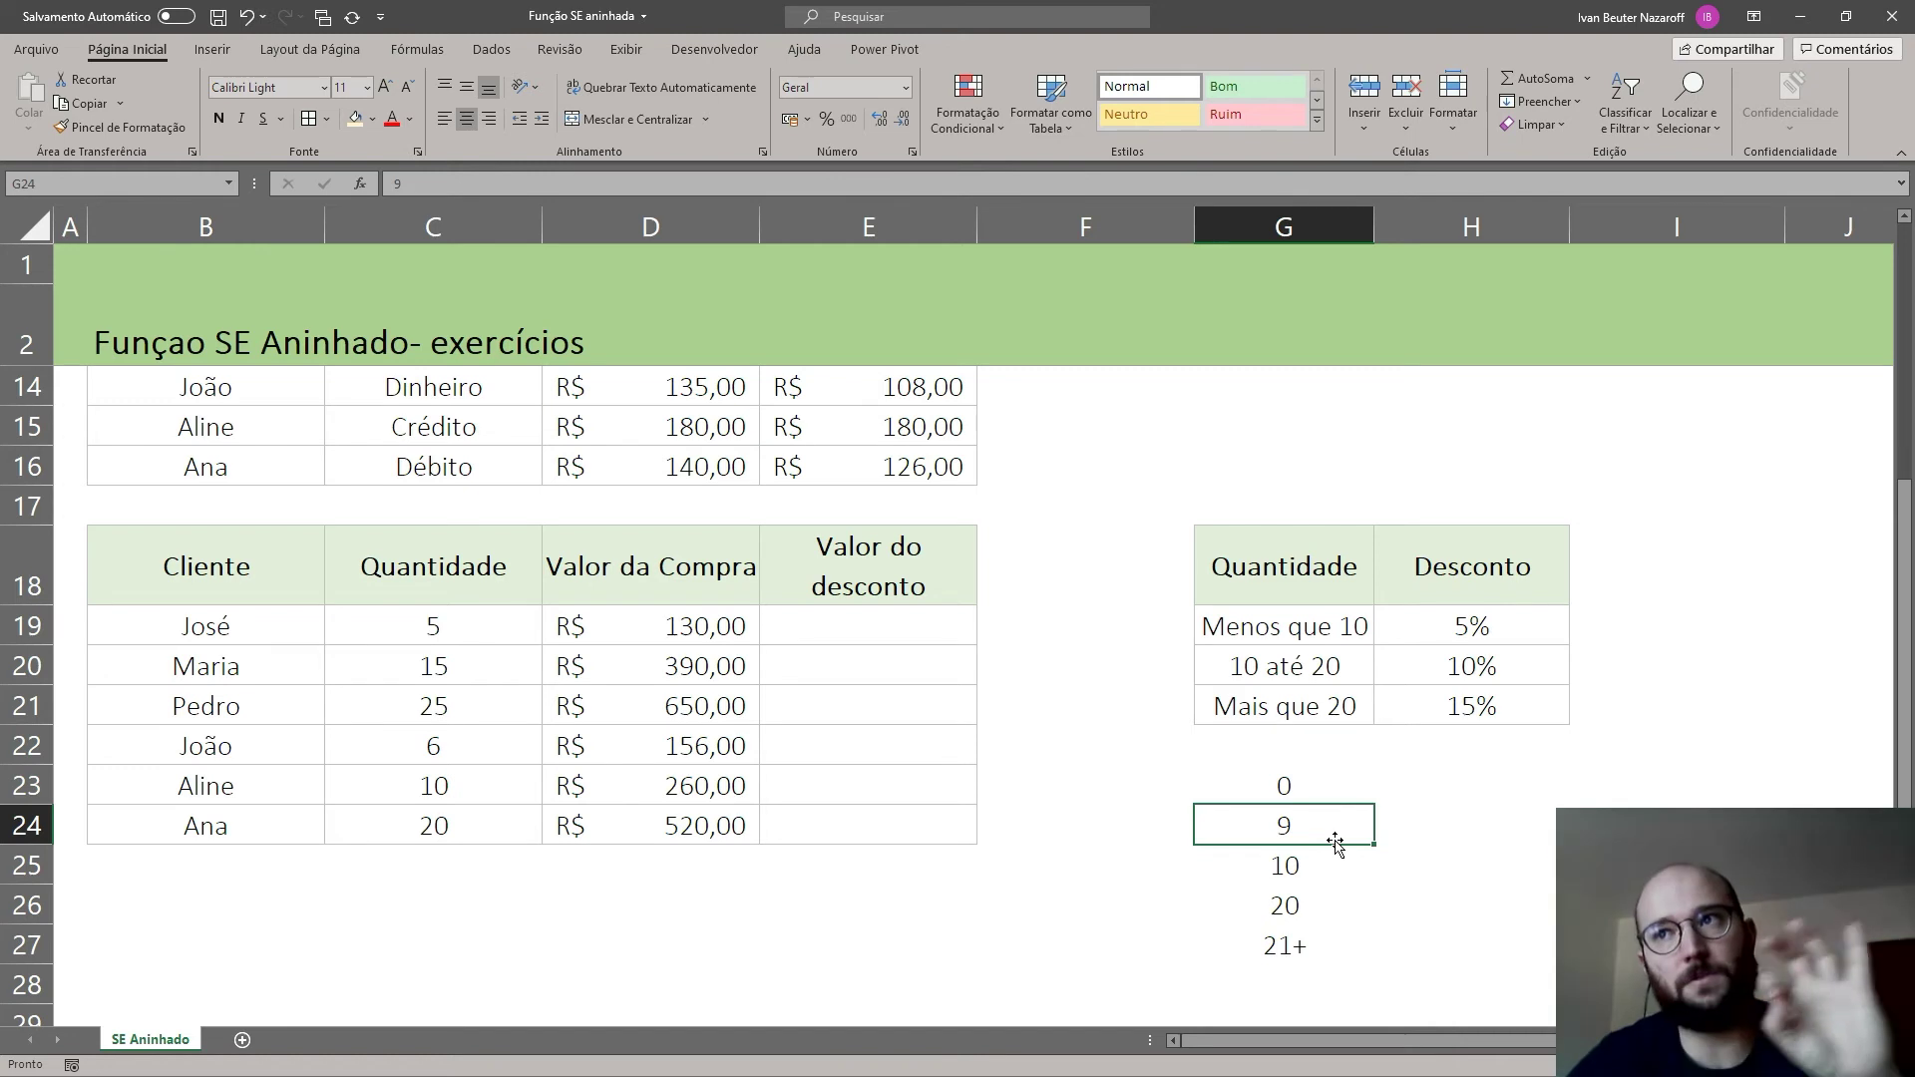
click(1414, 822)
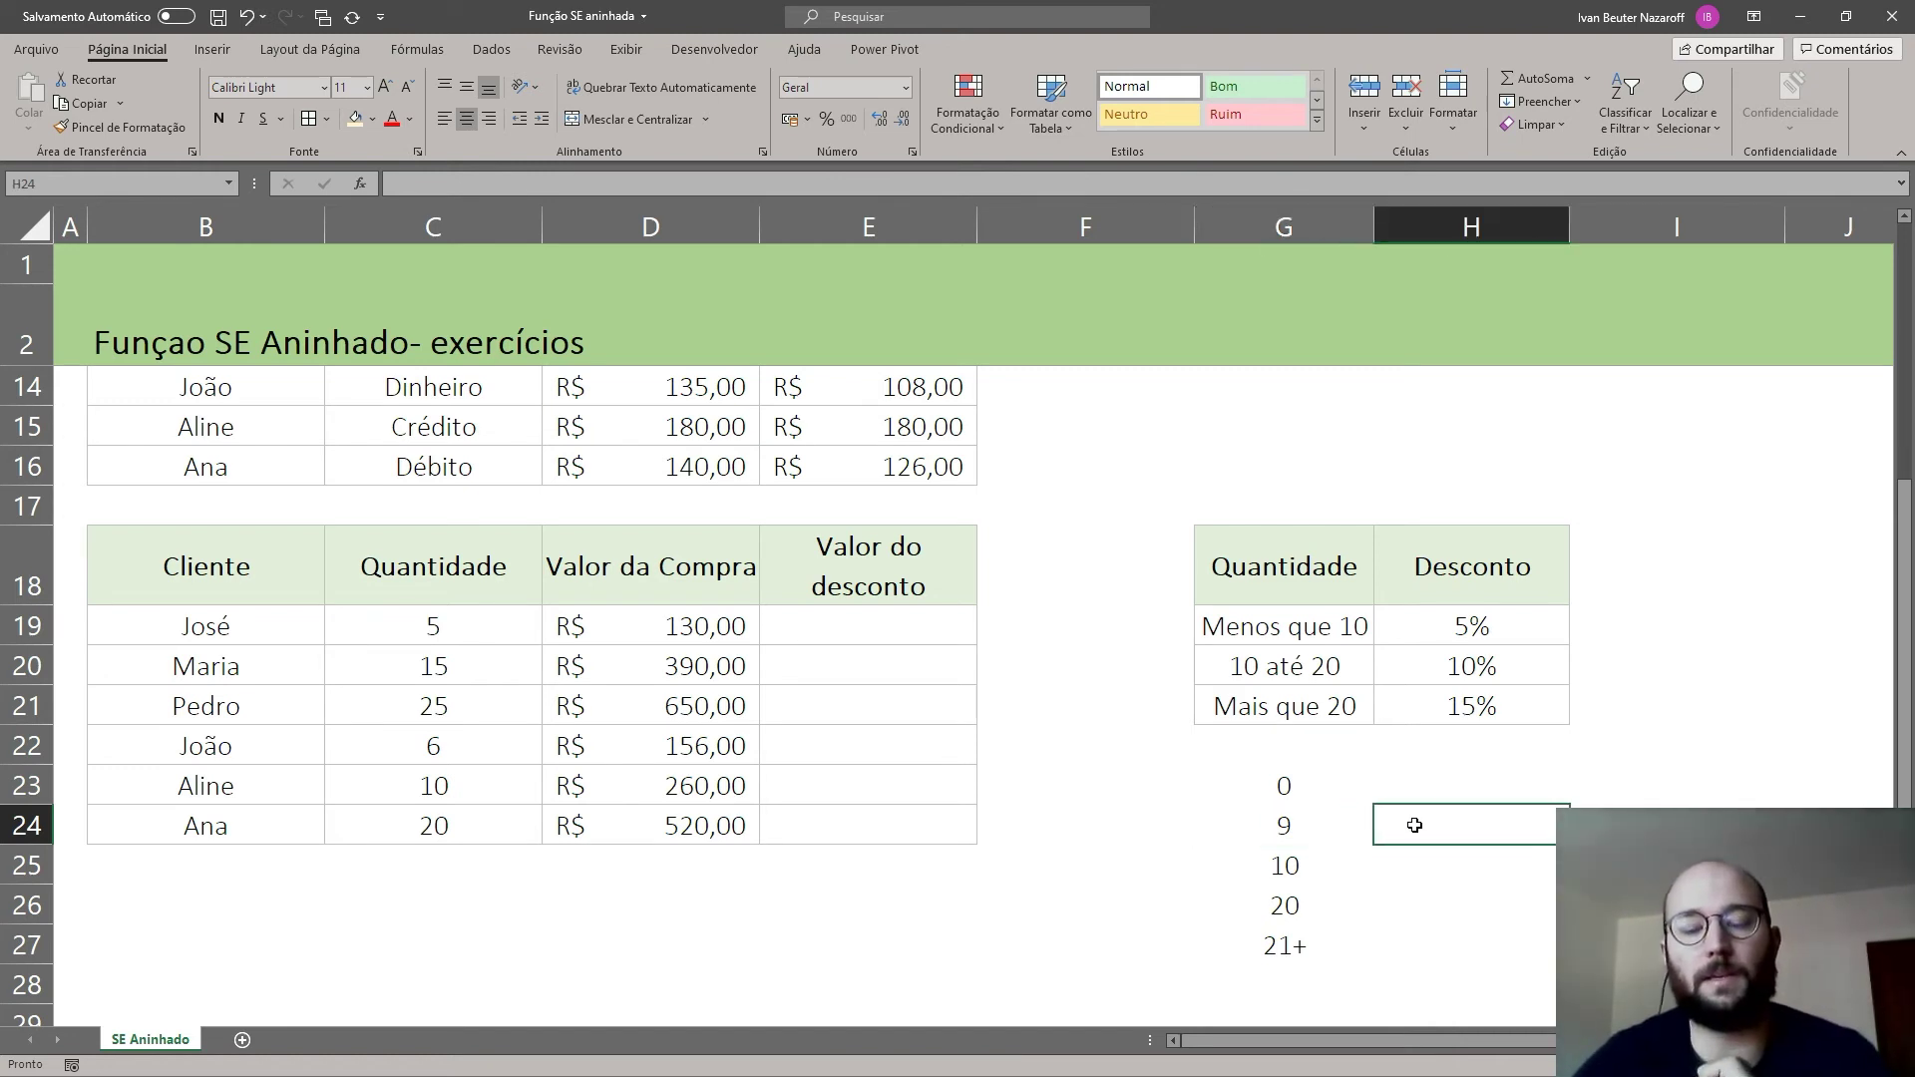
click(1242, 832)
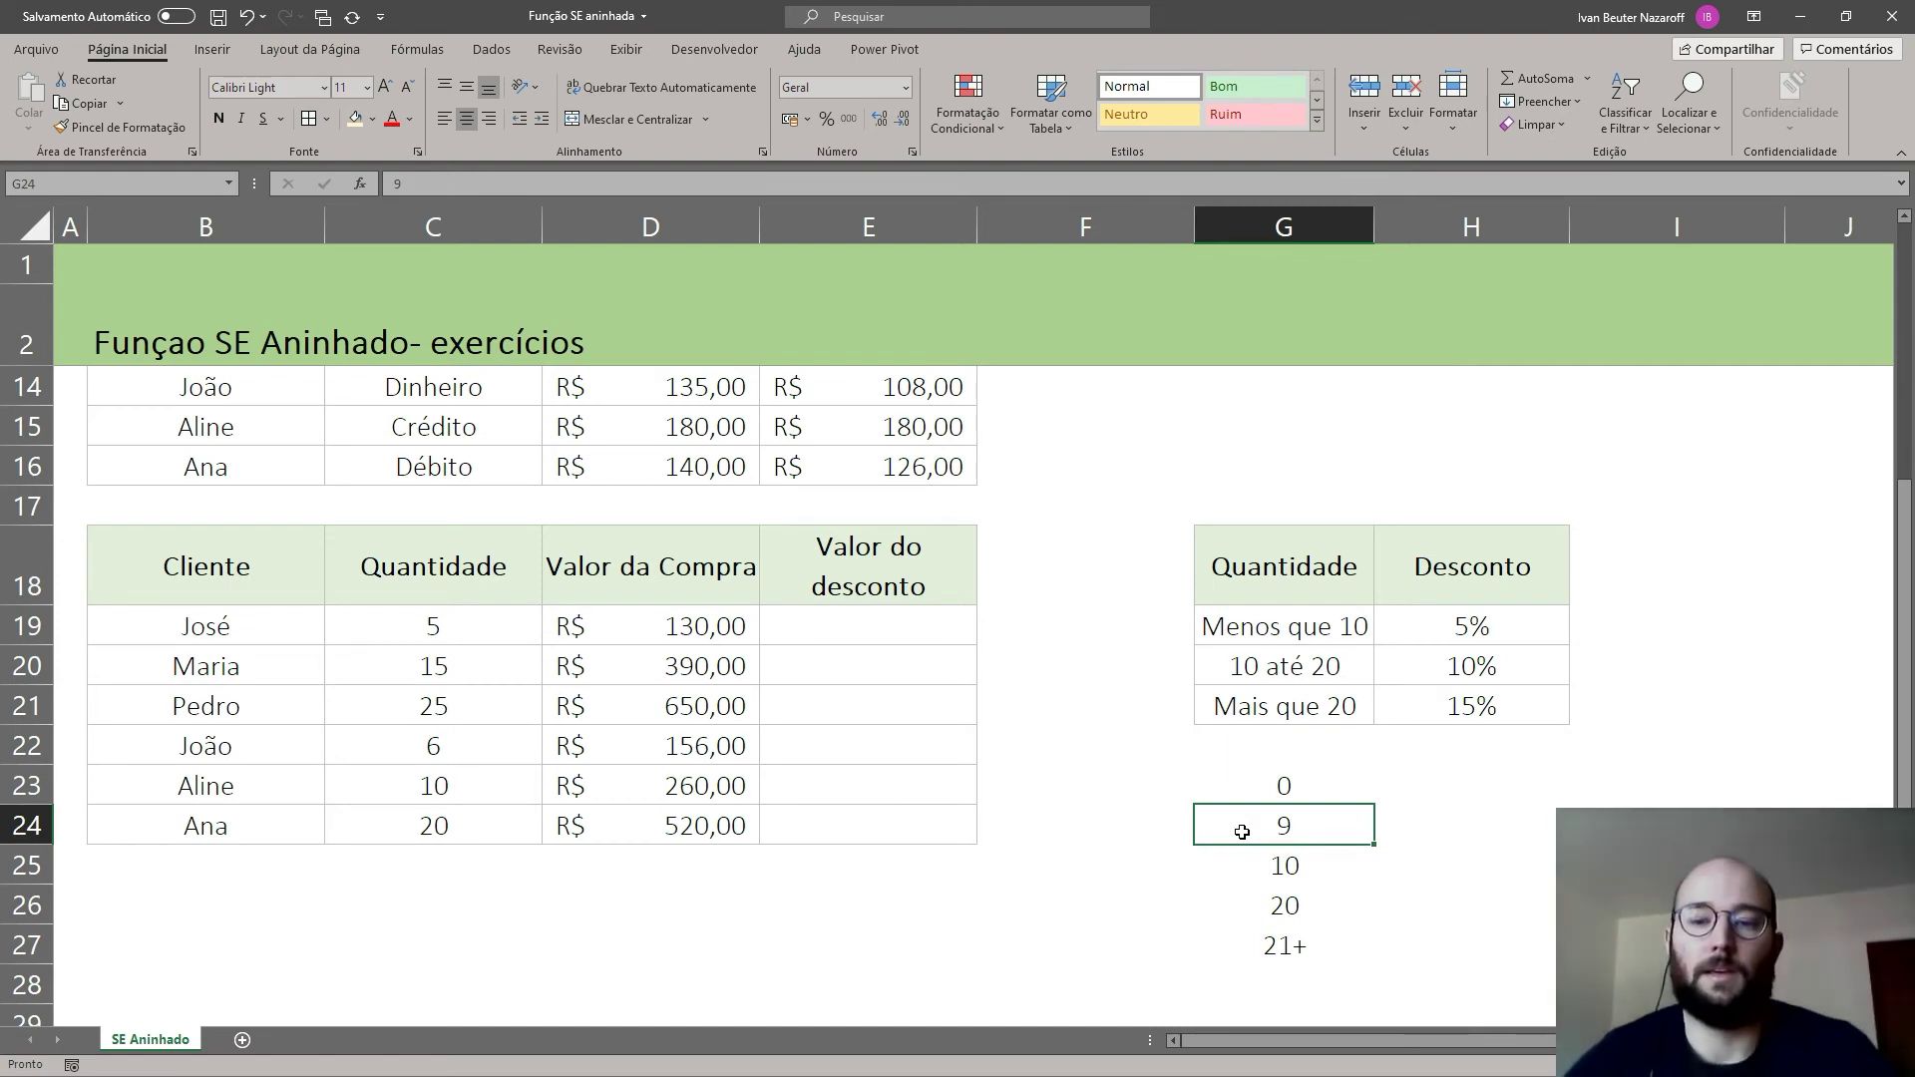
click(1307, 798)
click(1281, 860)
click(1295, 828)
click(1301, 794)
click(1307, 863)
click(1366, 793)
click(1315, 836)
Step: Enter the matching discounts 5%, 5%, 10%, 10% and 15% in cells H23 to H27
click(1452, 795)
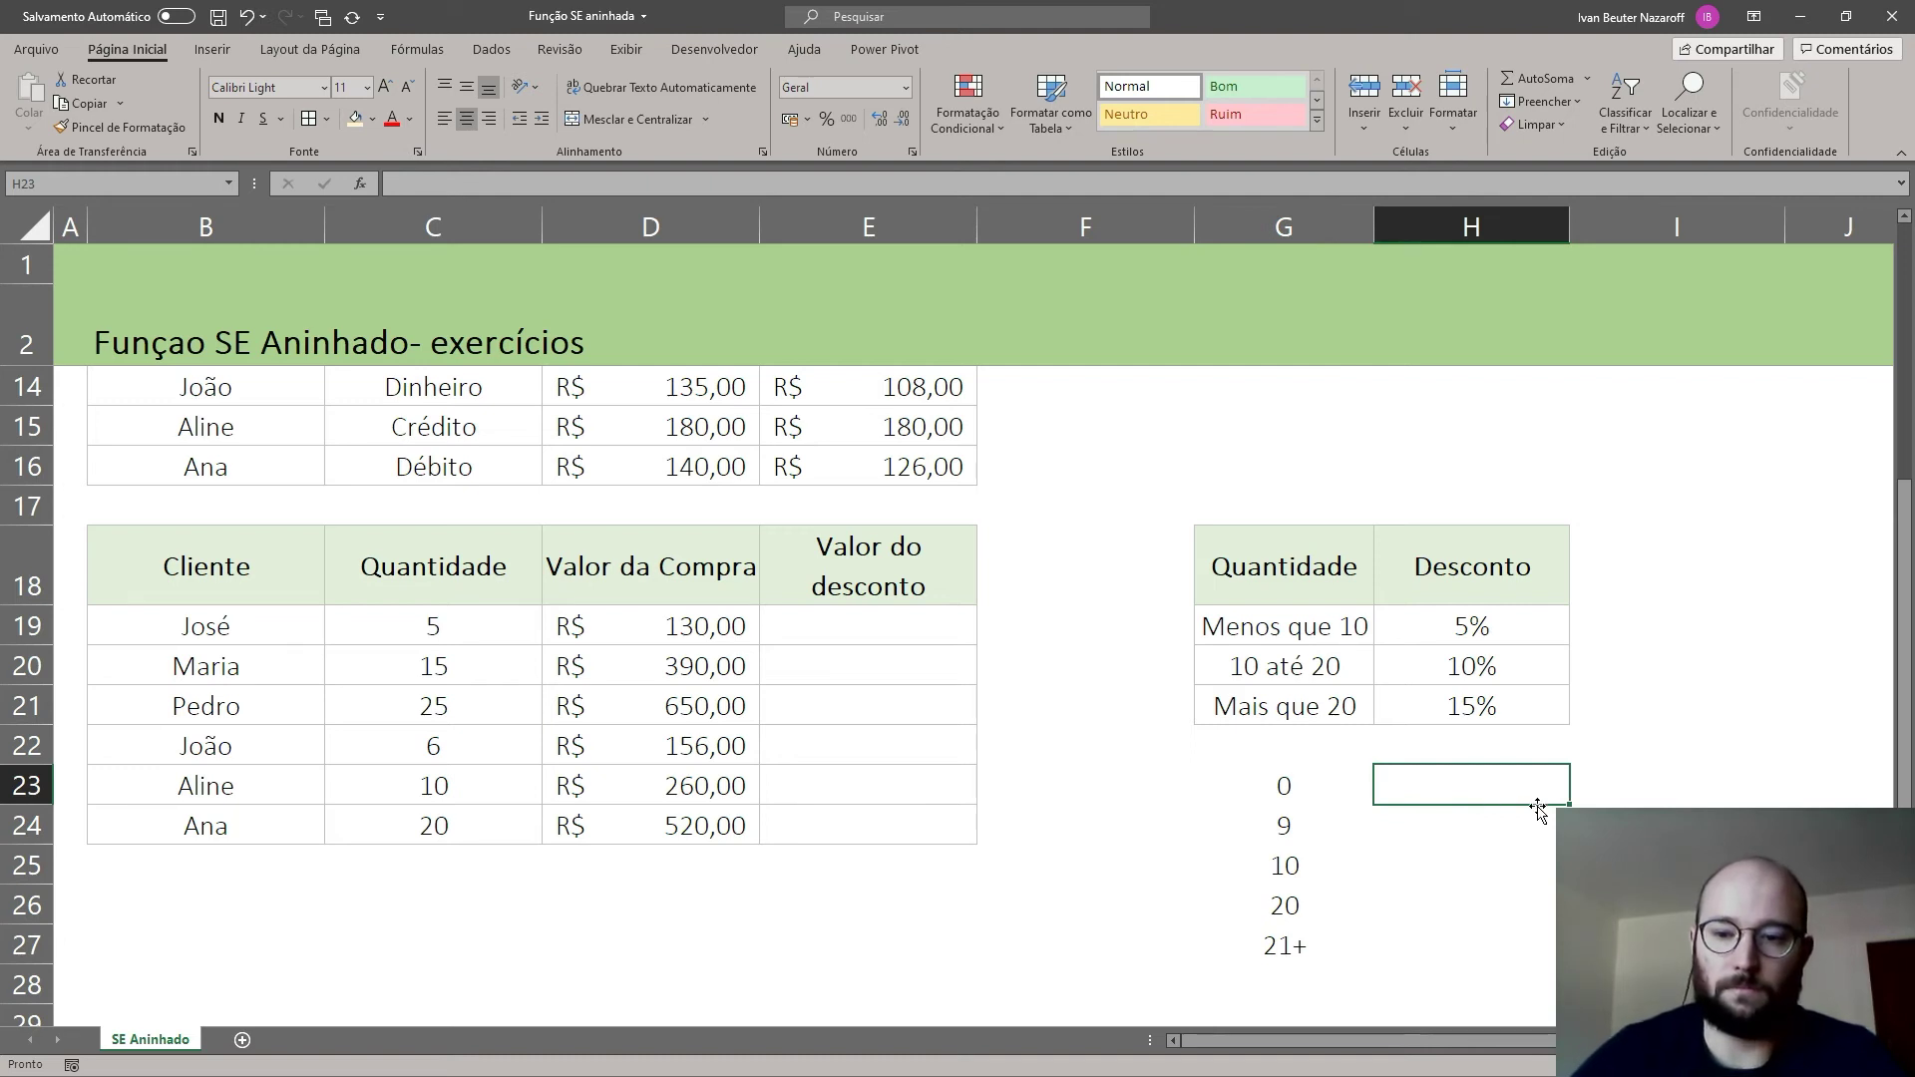
text(5%)
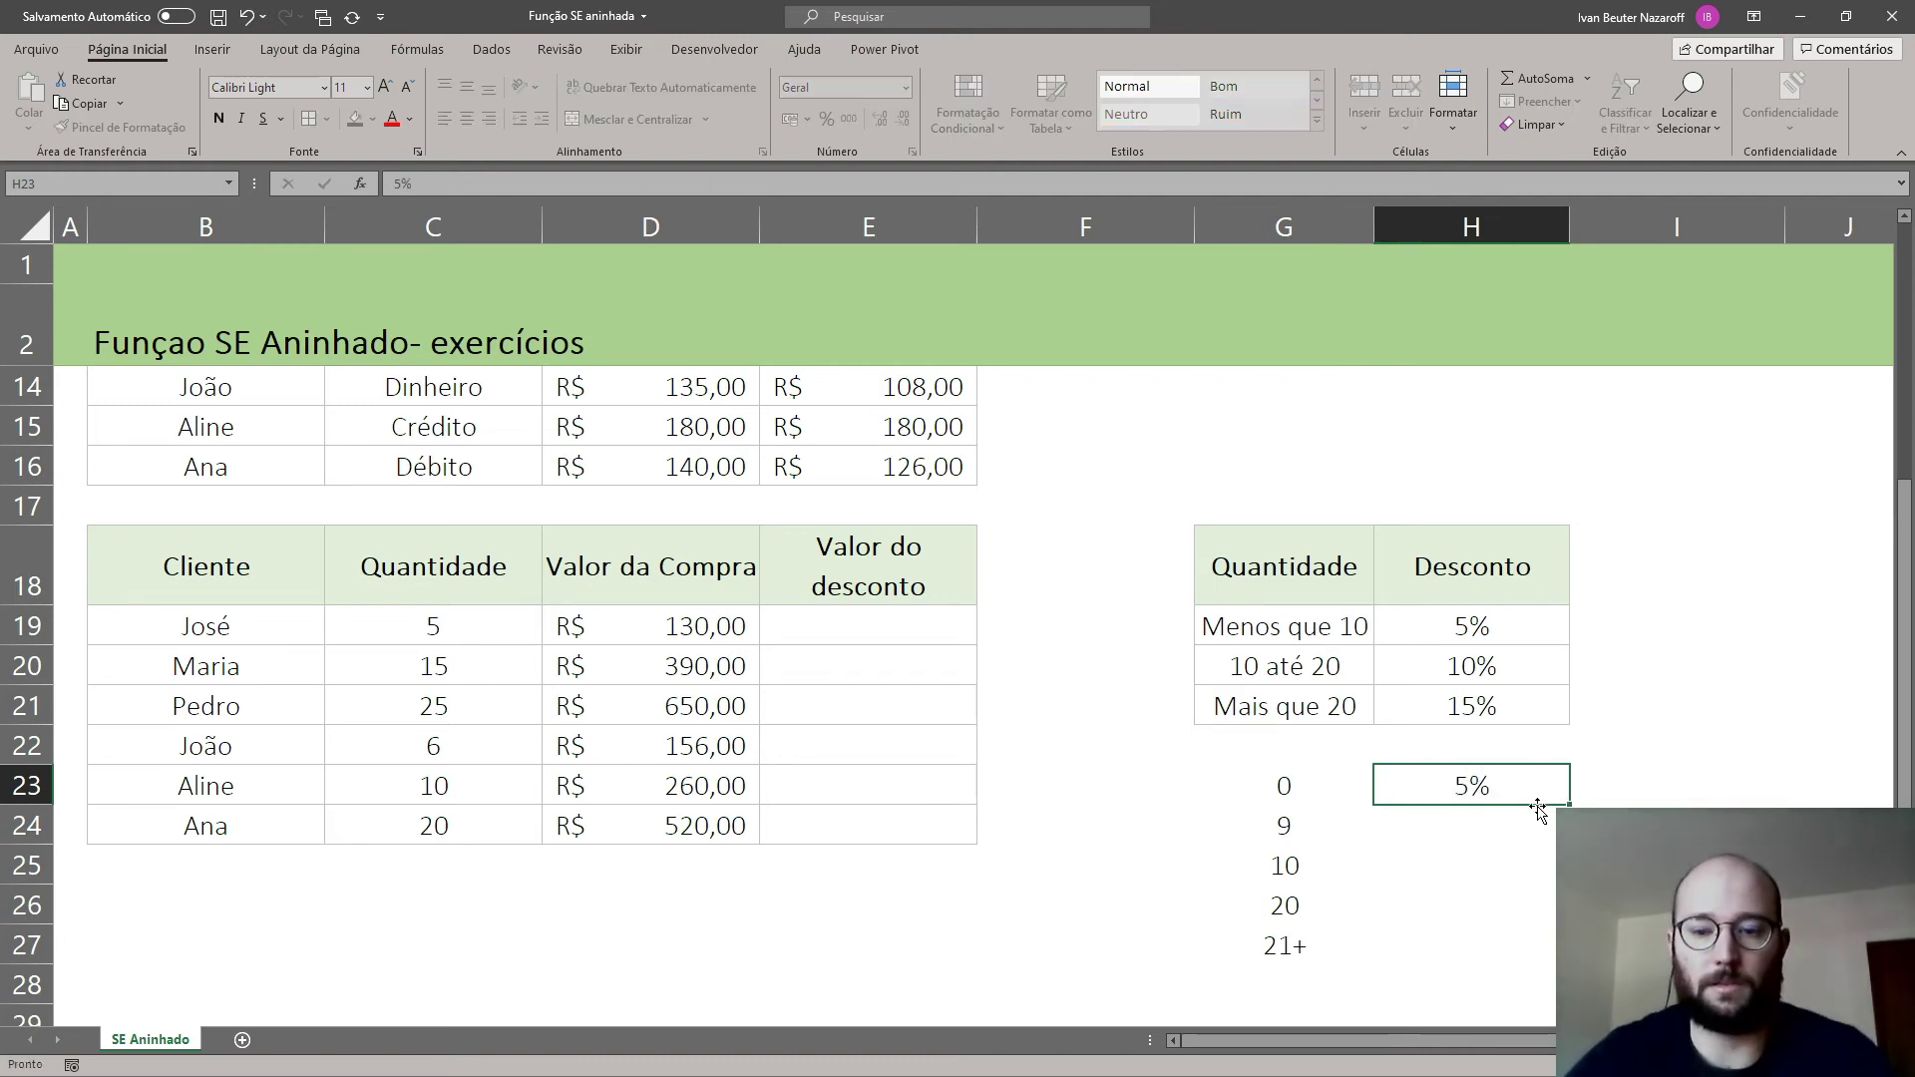
key(Return)
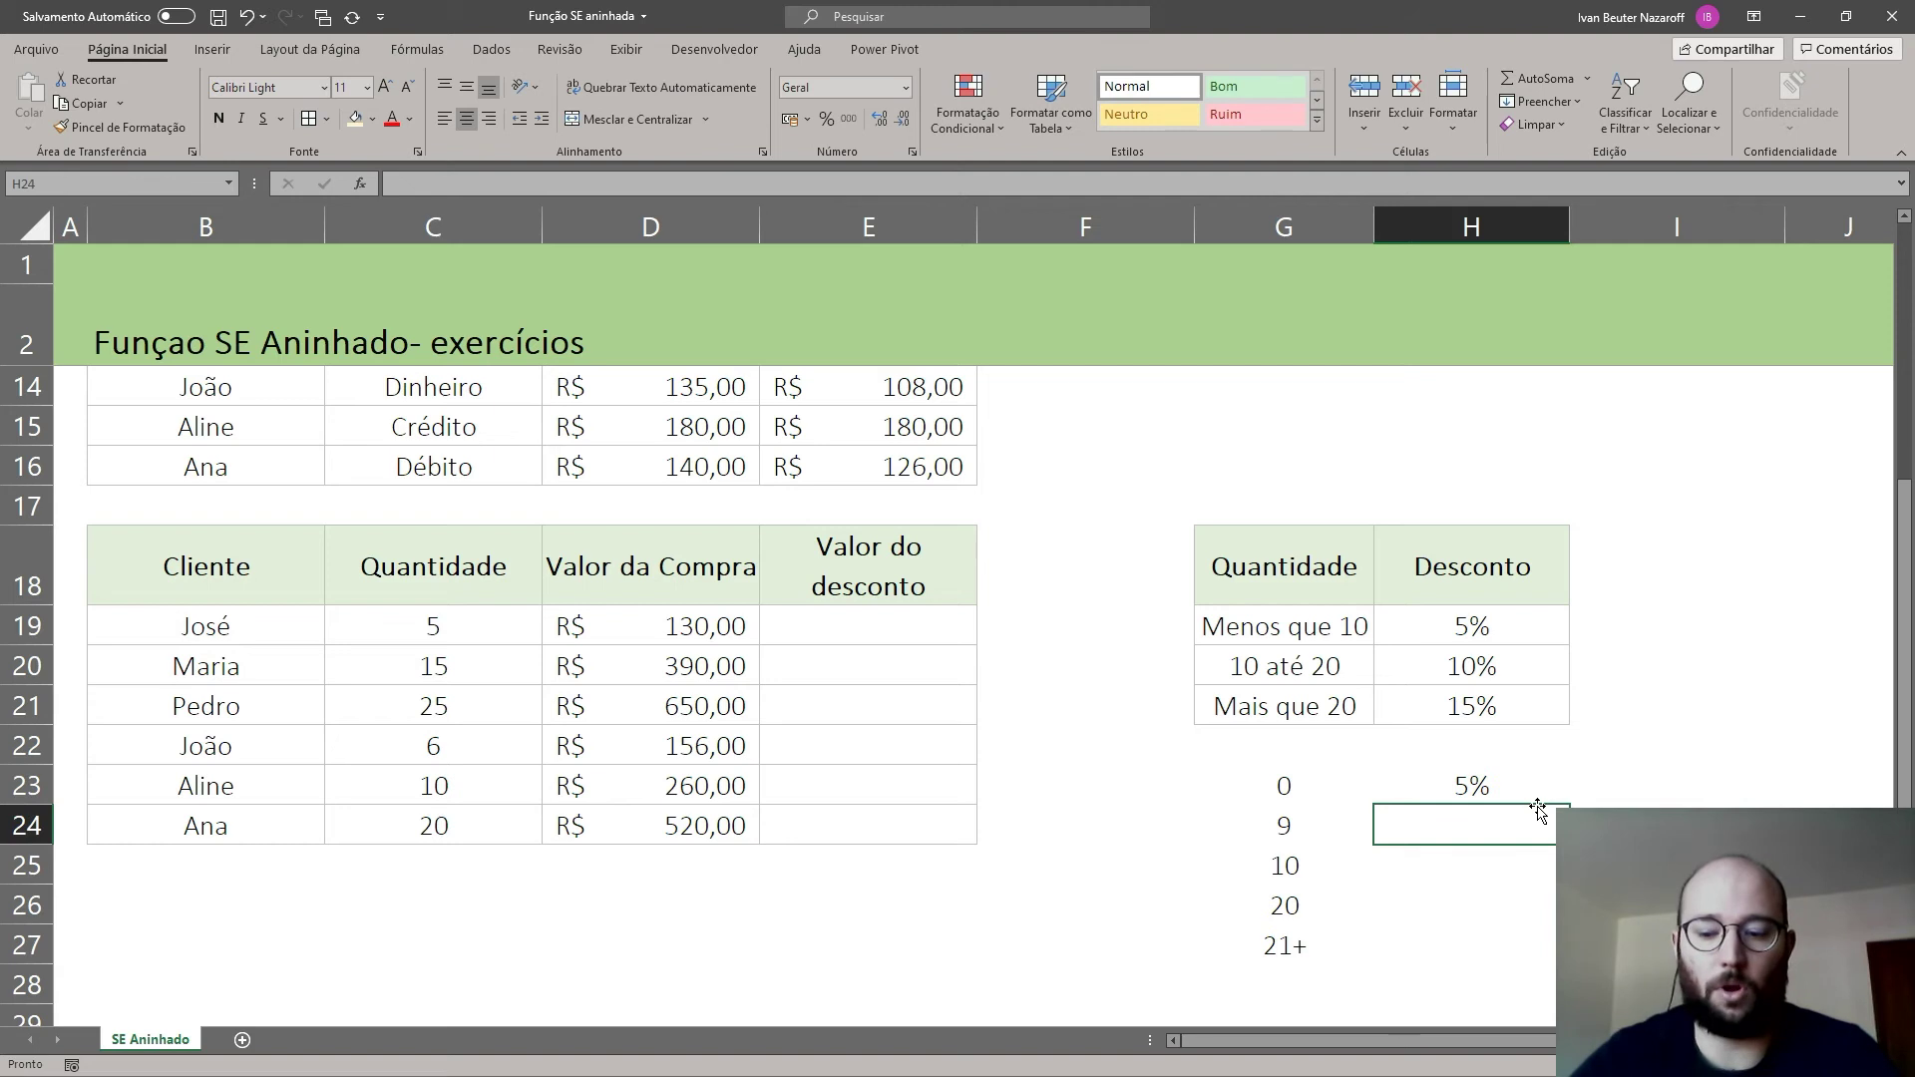
text(5%)
key(Return)
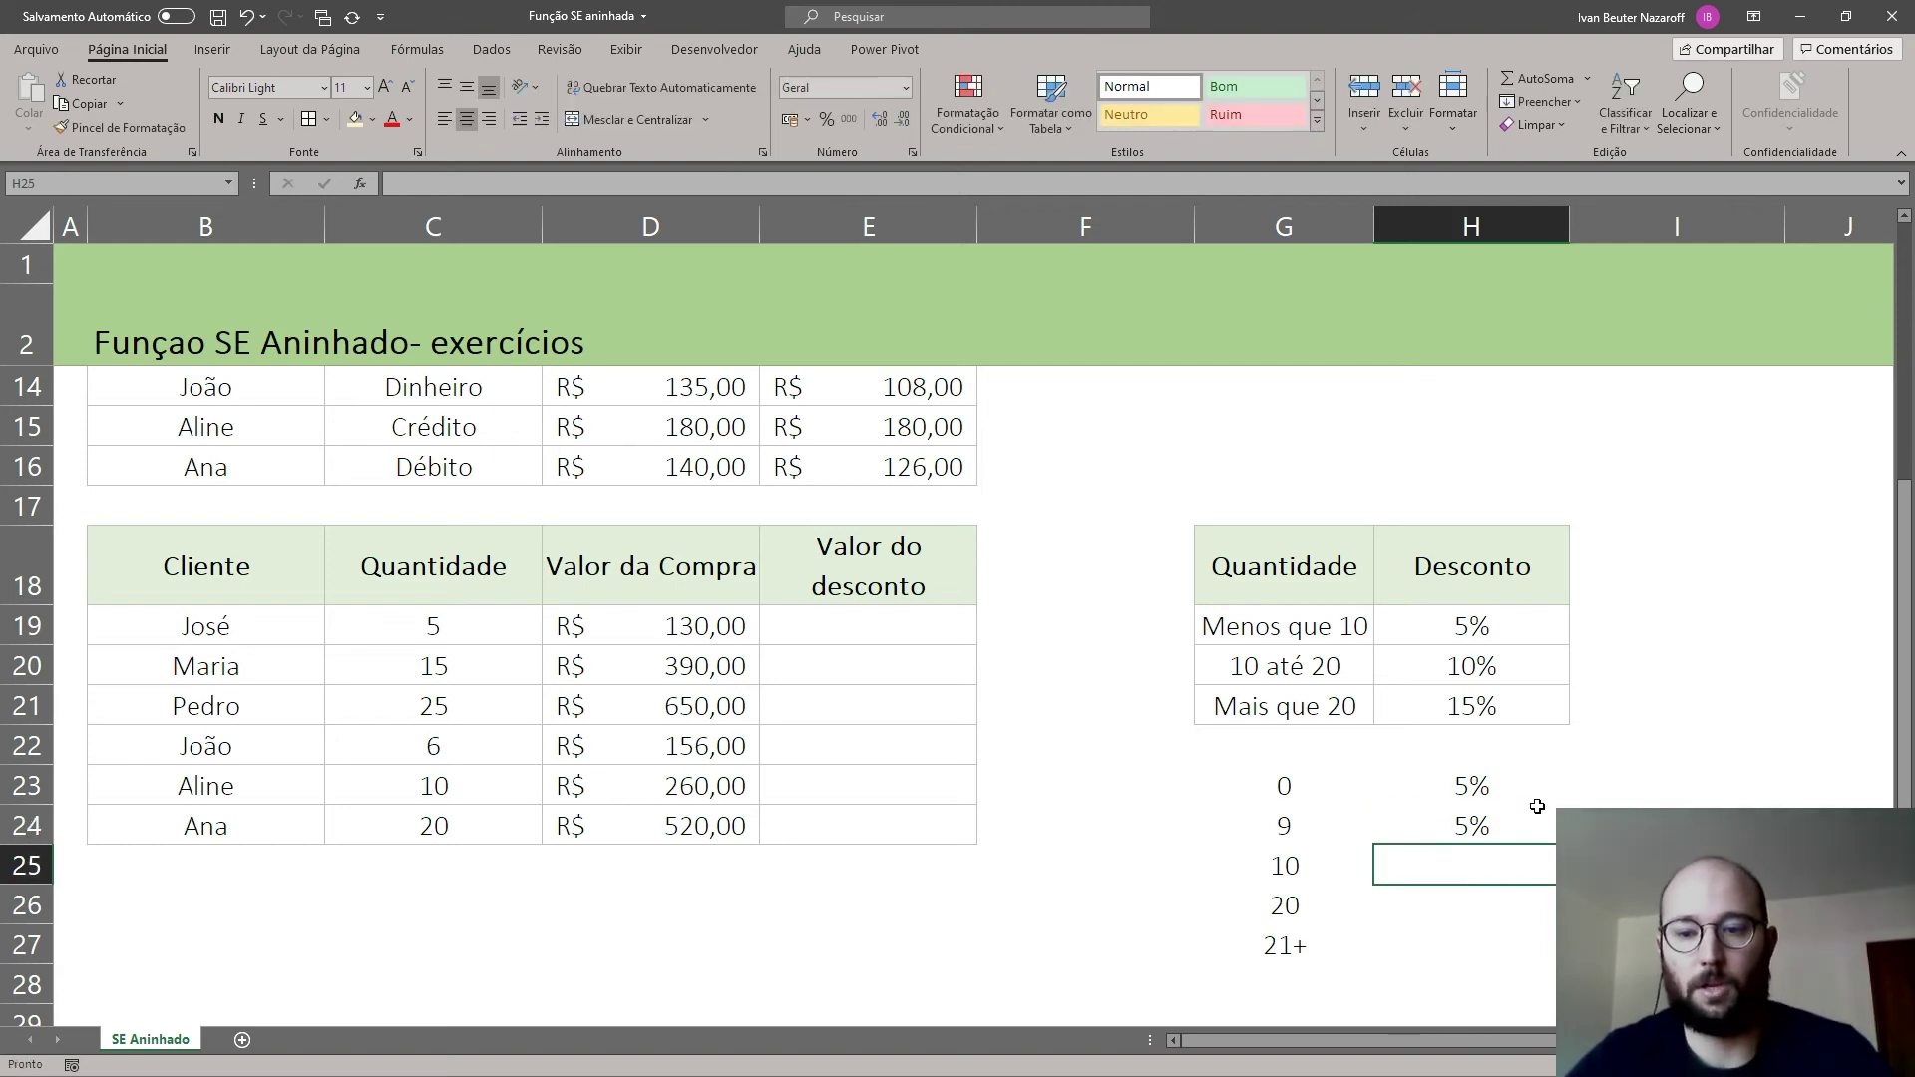
text(10%)
key(Return)
text(10%)
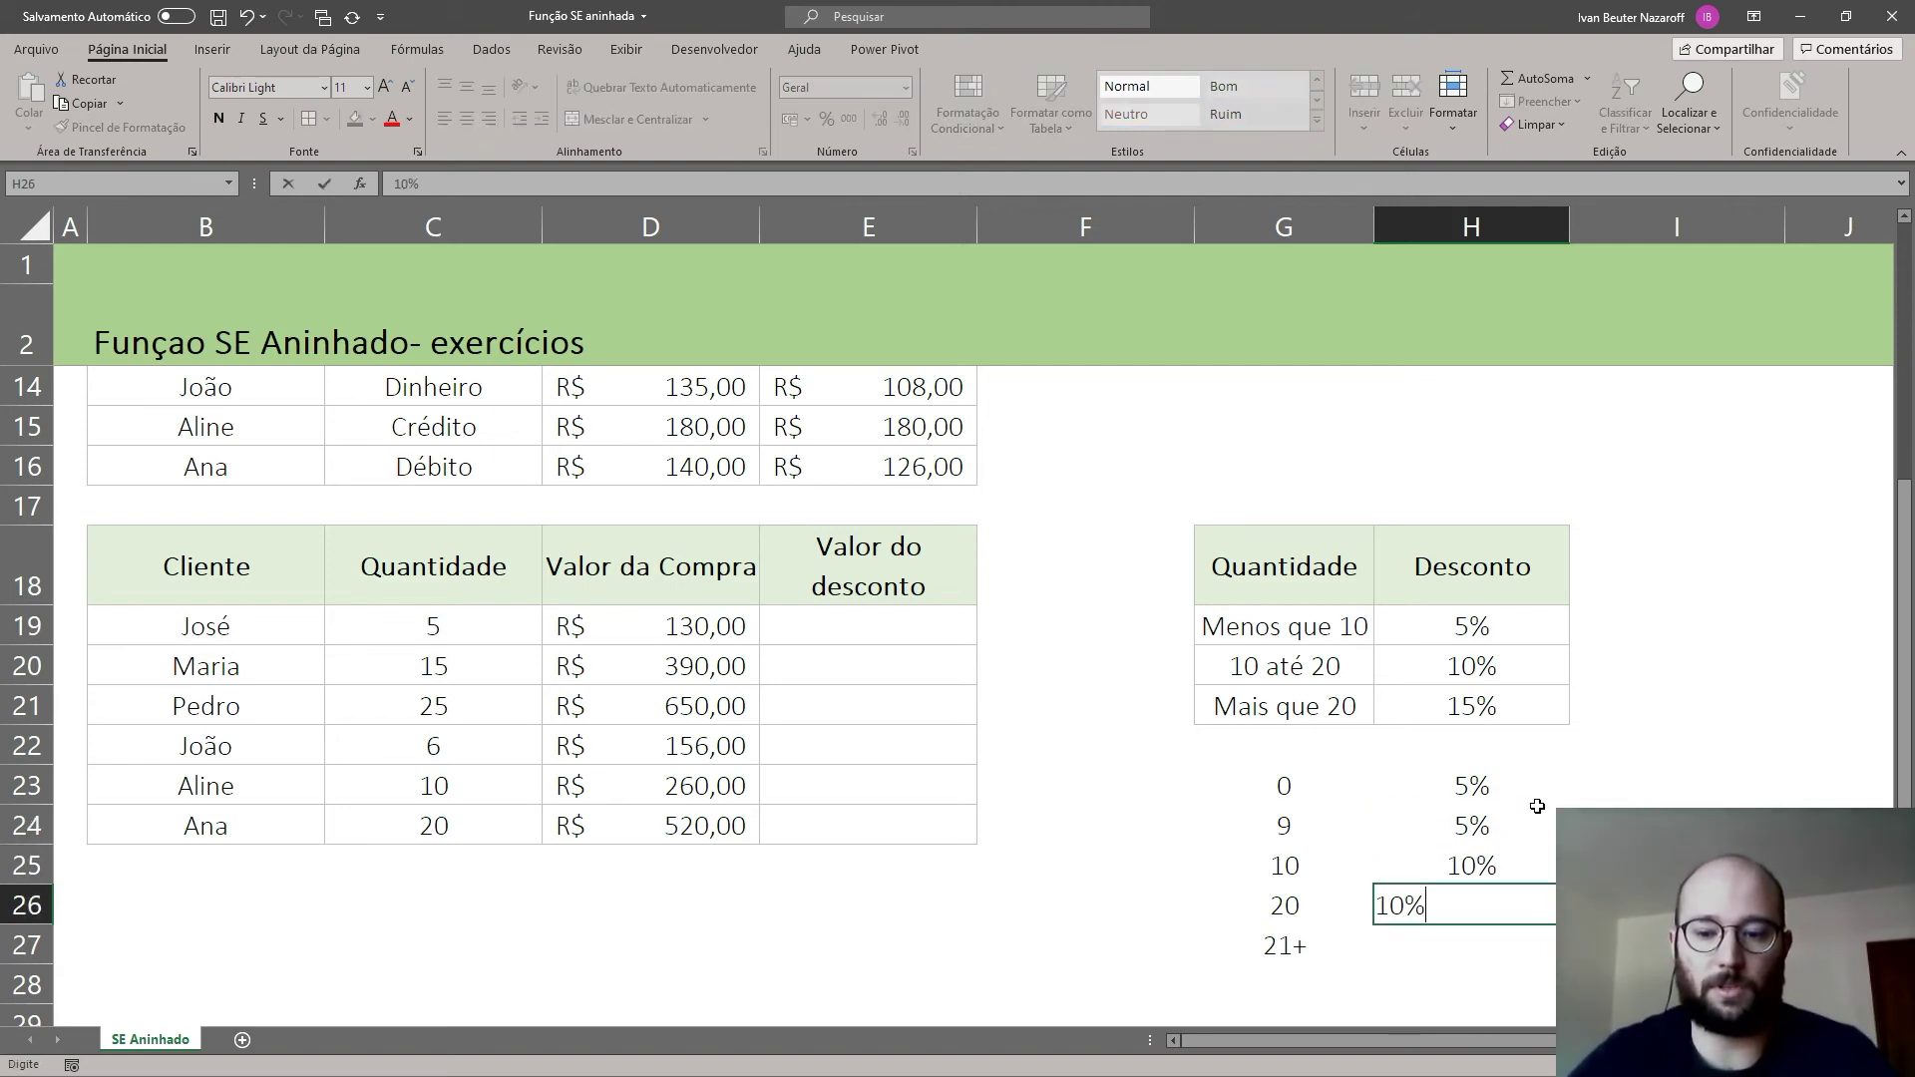
key(Return)
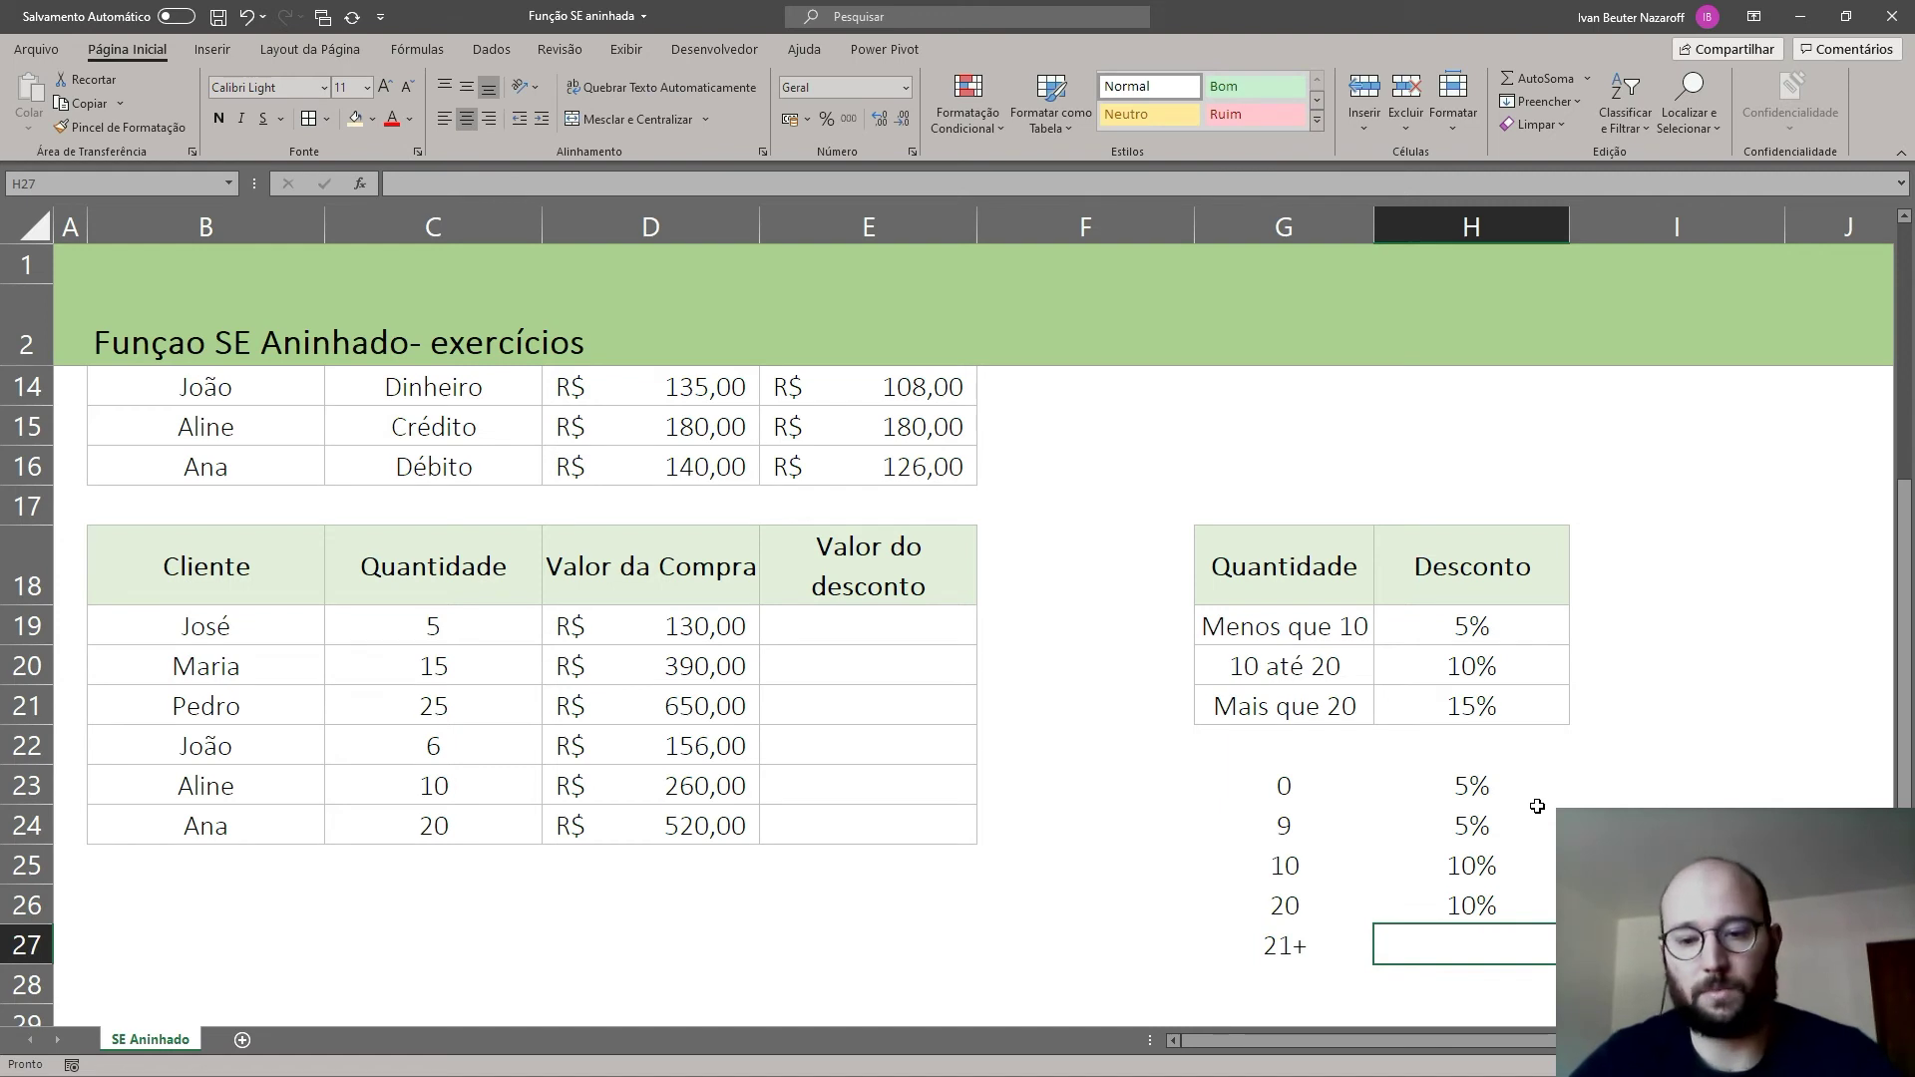
text(15)
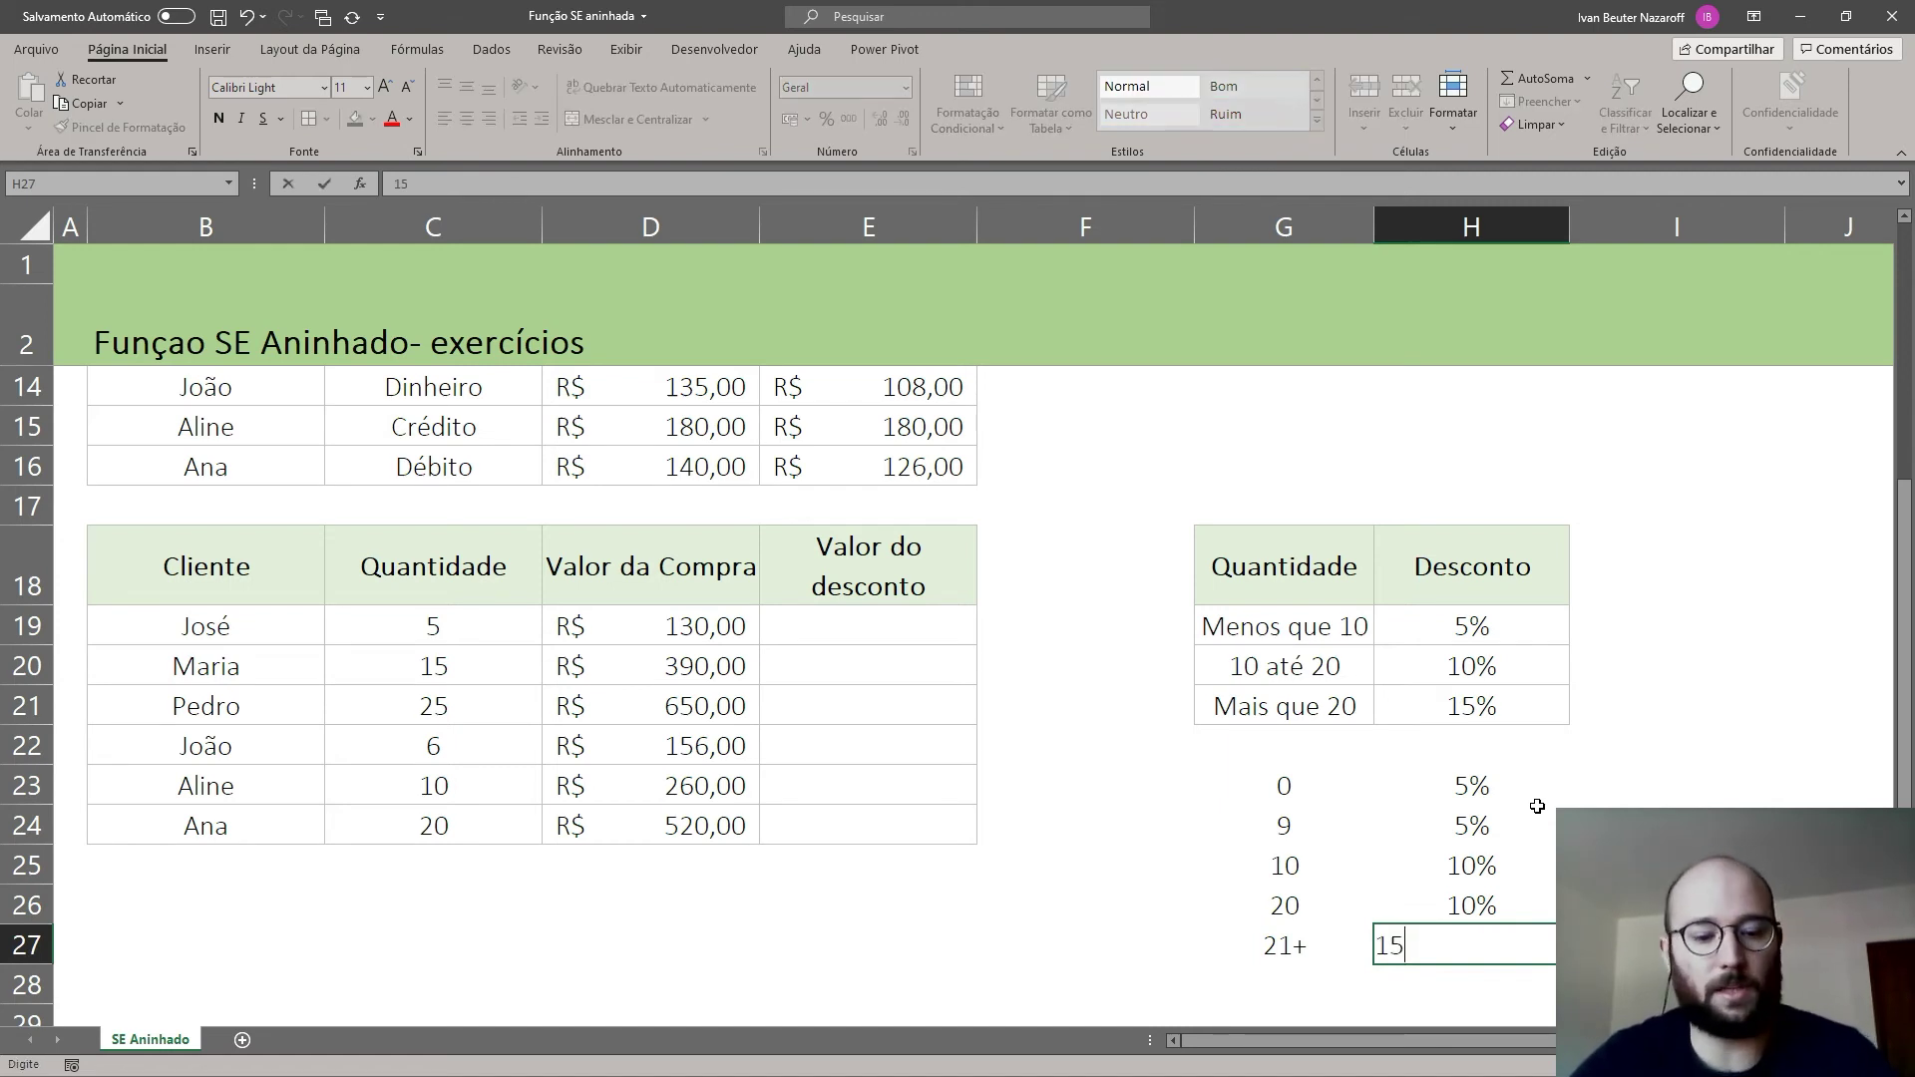
text(%)
key(Return)
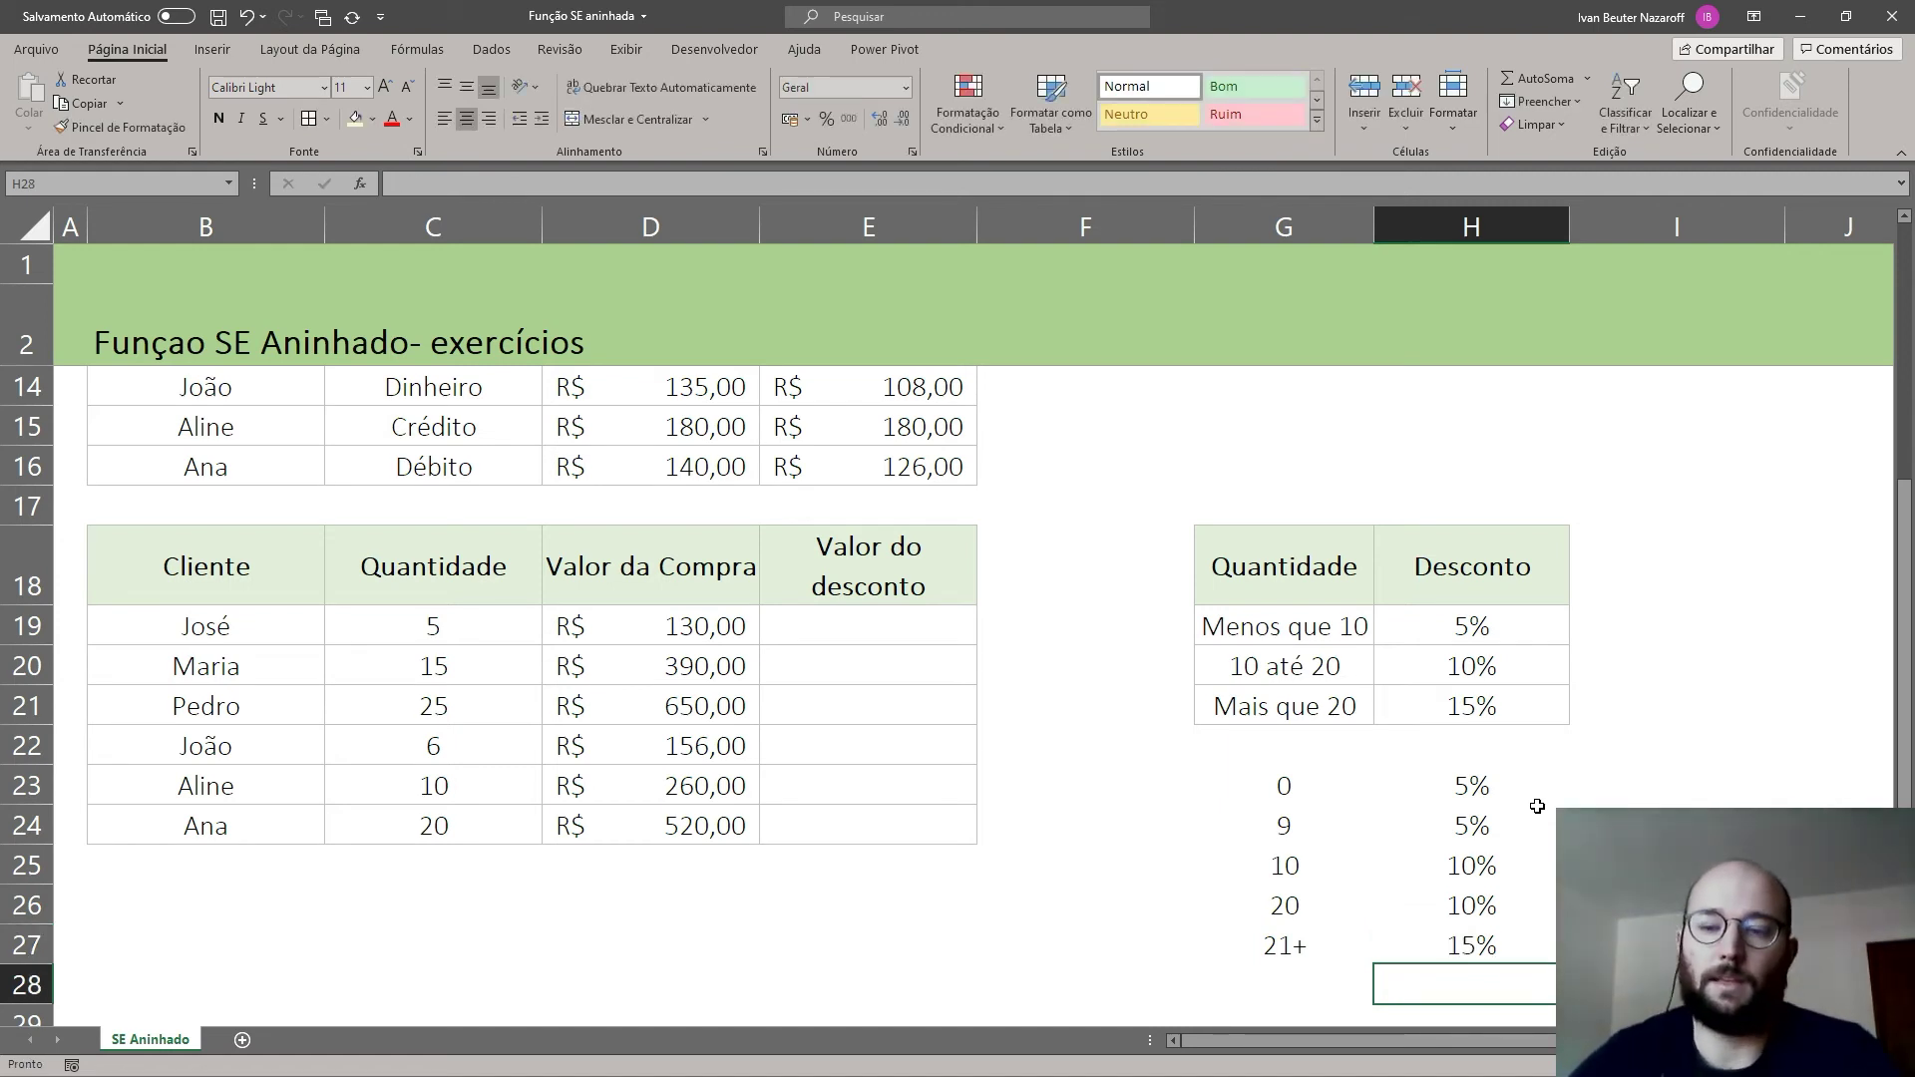
Step: Write the logical conditions <10 in I24, <=20 in I26 and >20 in I27 beside the quantity limits and discounts
drag(1332, 826, 1472, 816)
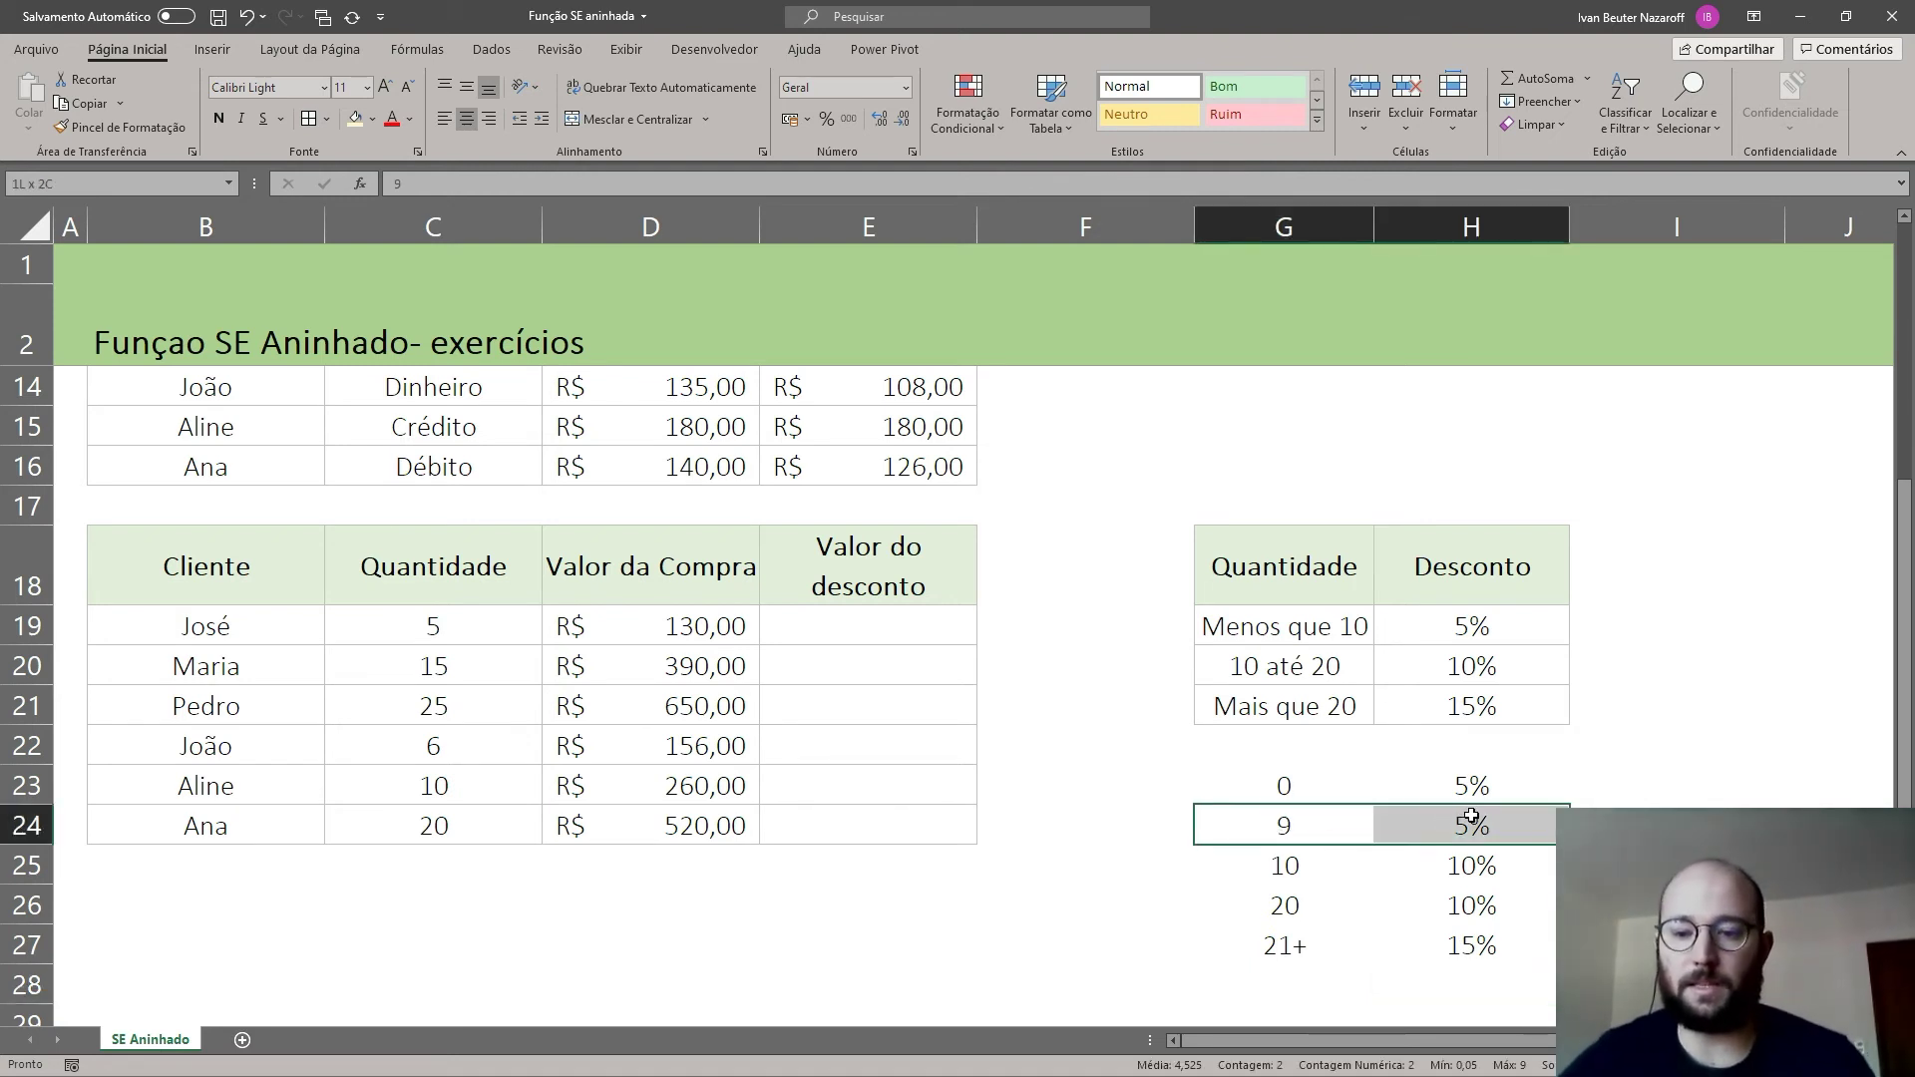
click(1676, 864)
drag(1285, 865, 1476, 903)
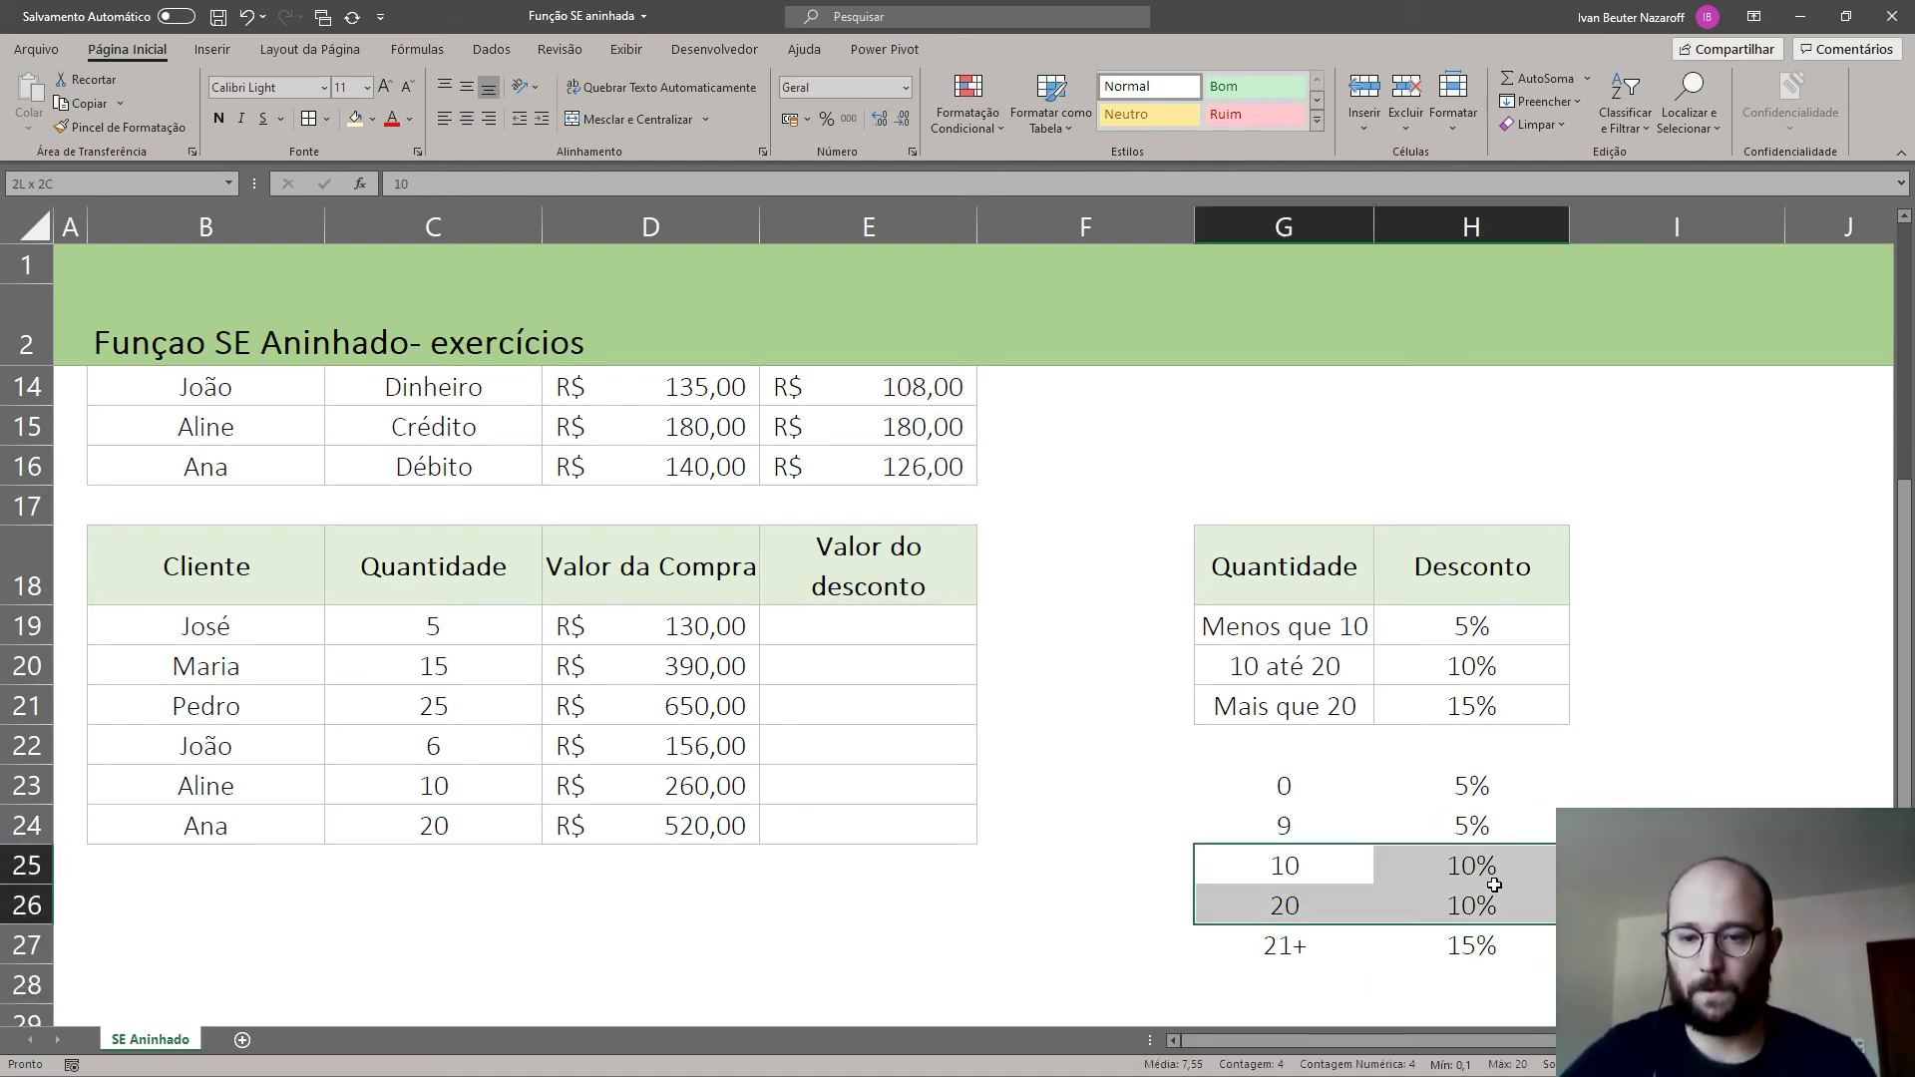
click(1593, 855)
click(1274, 862)
click(1510, 829)
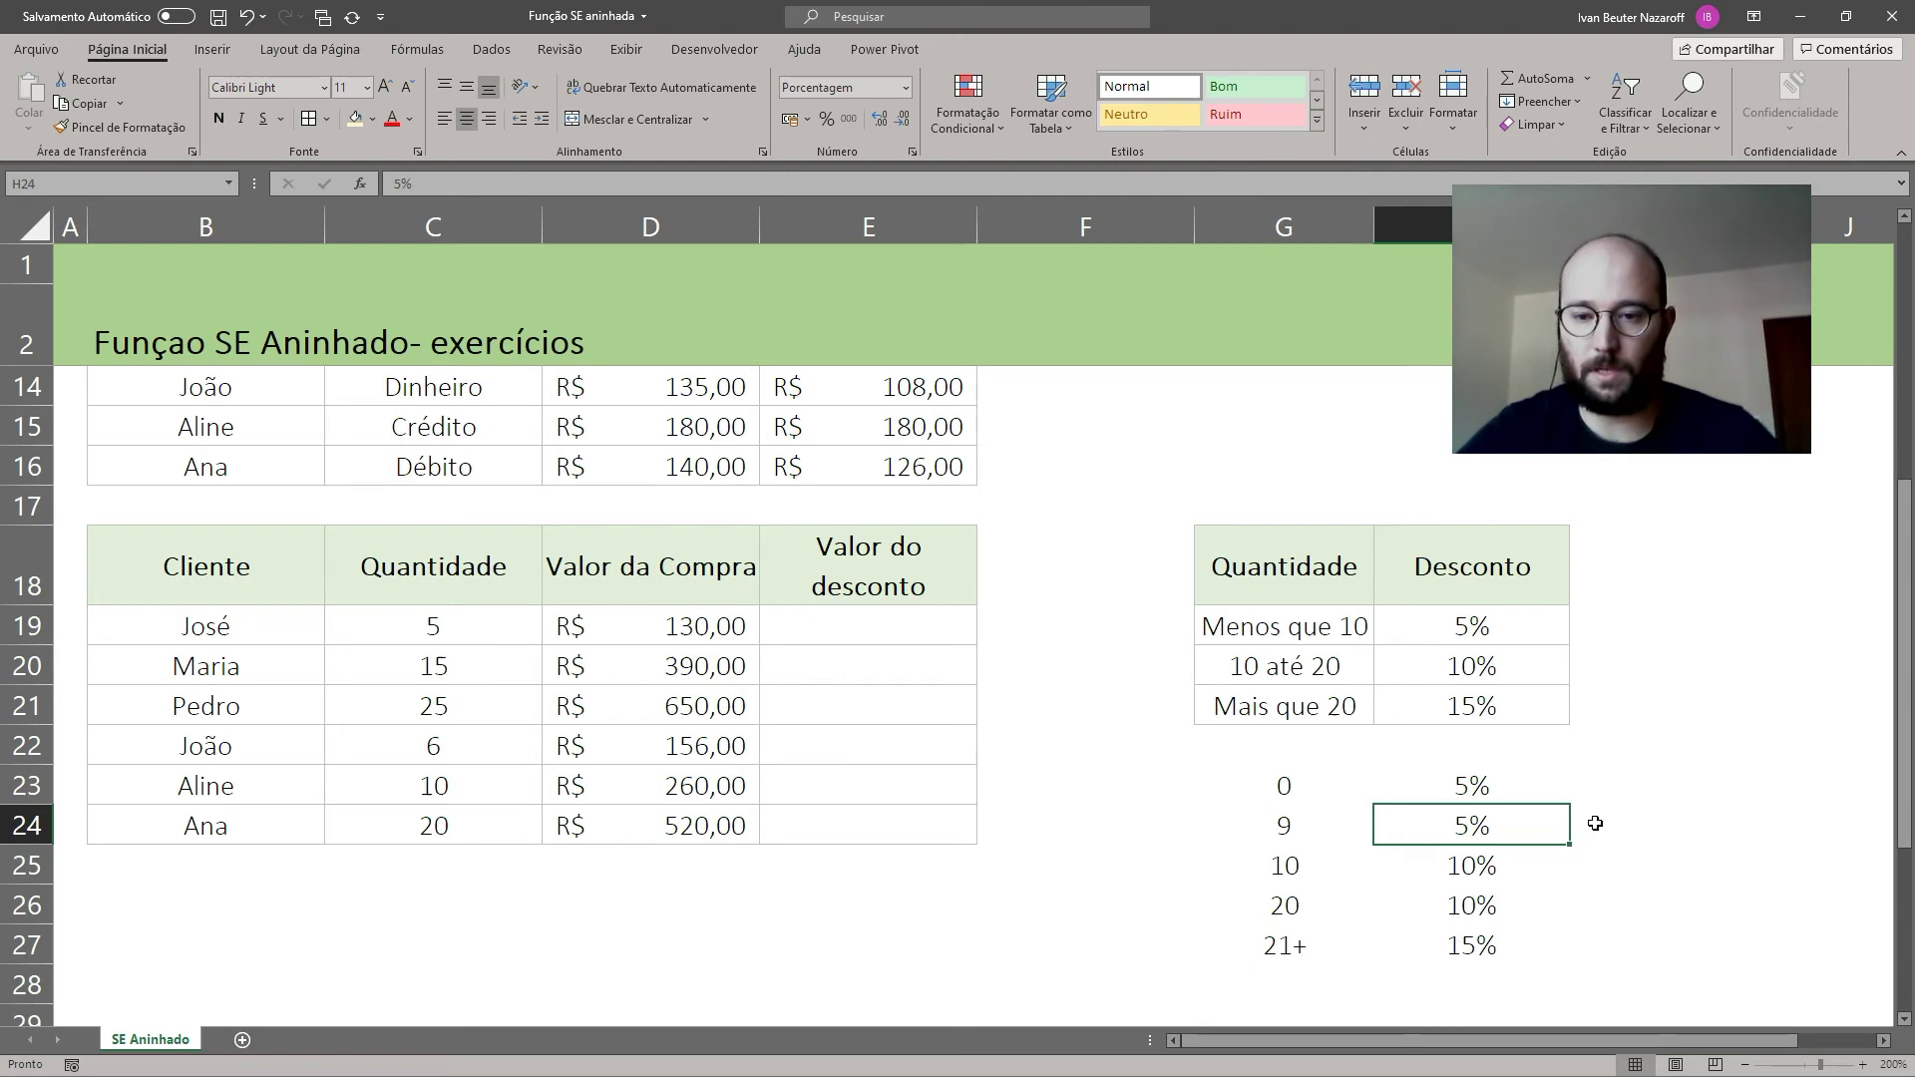
click(1595, 825)
text(<)
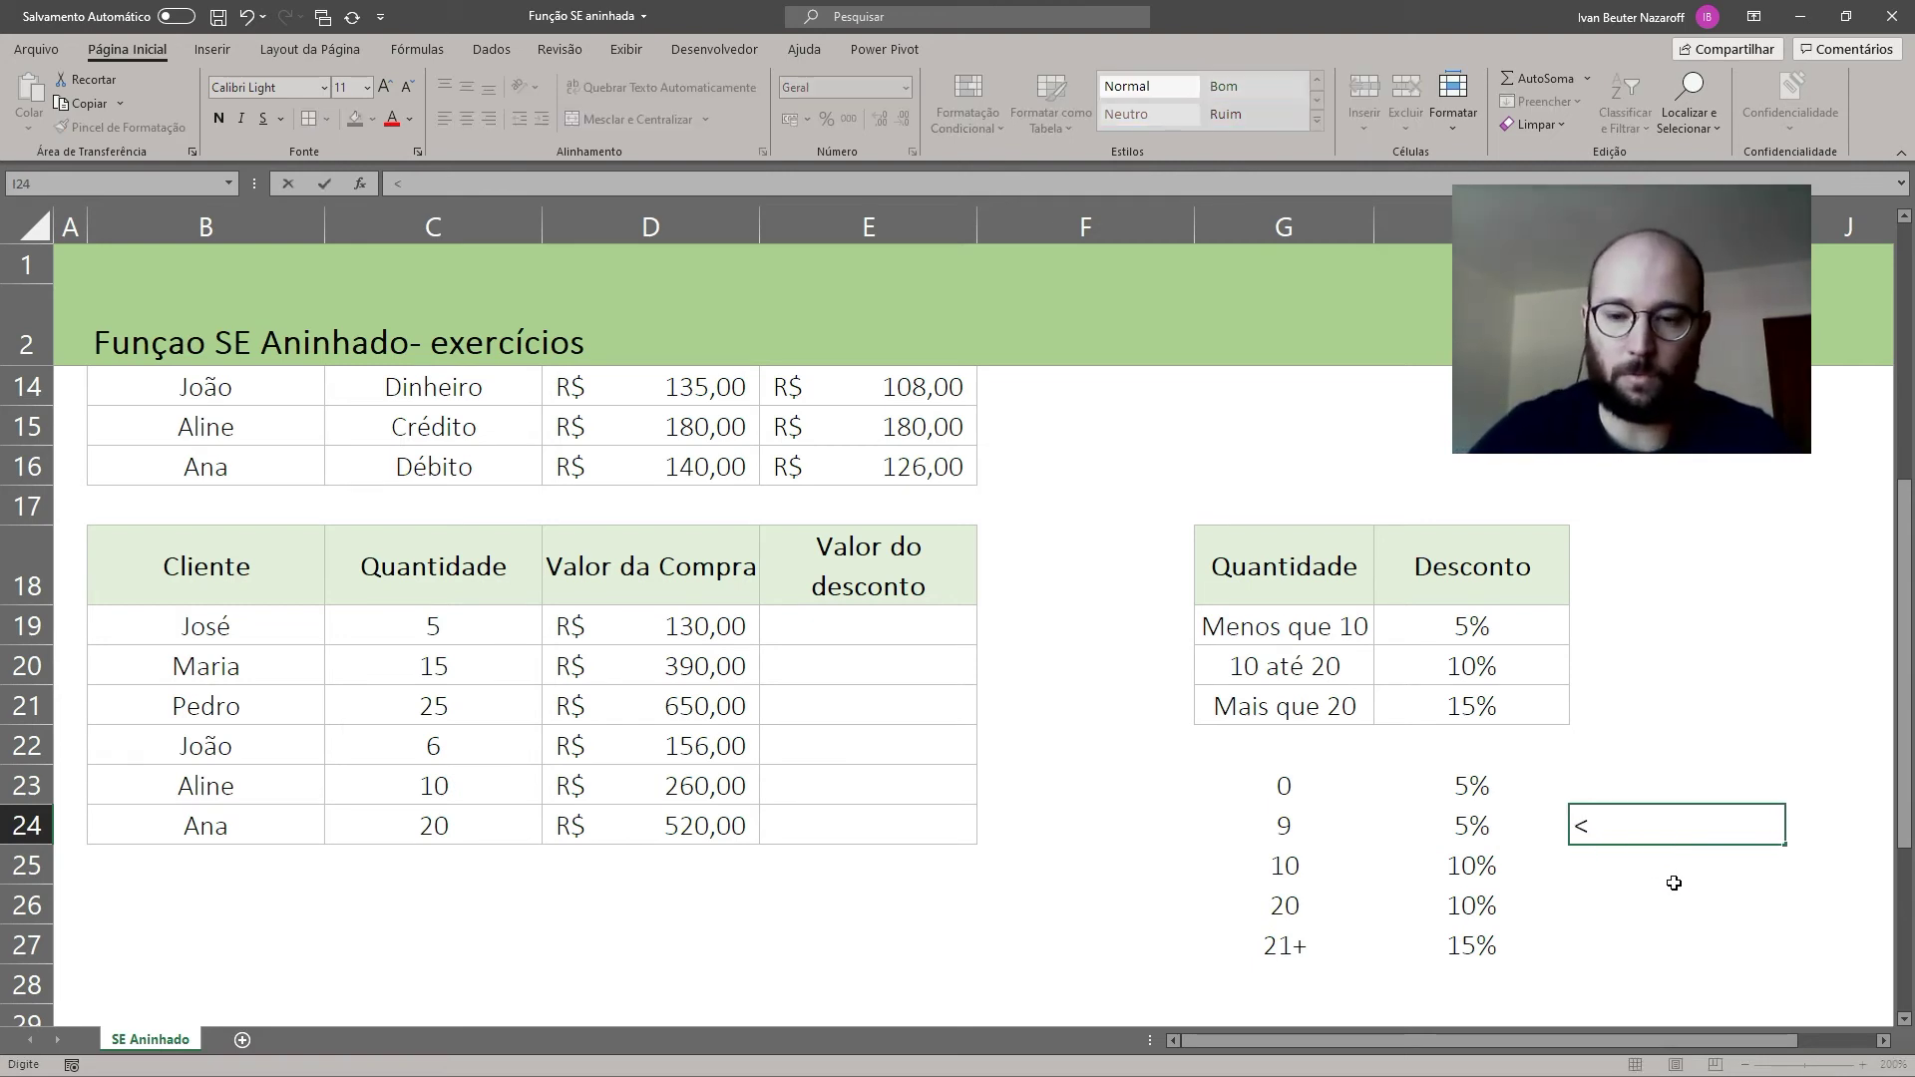
text(10)
key(Return)
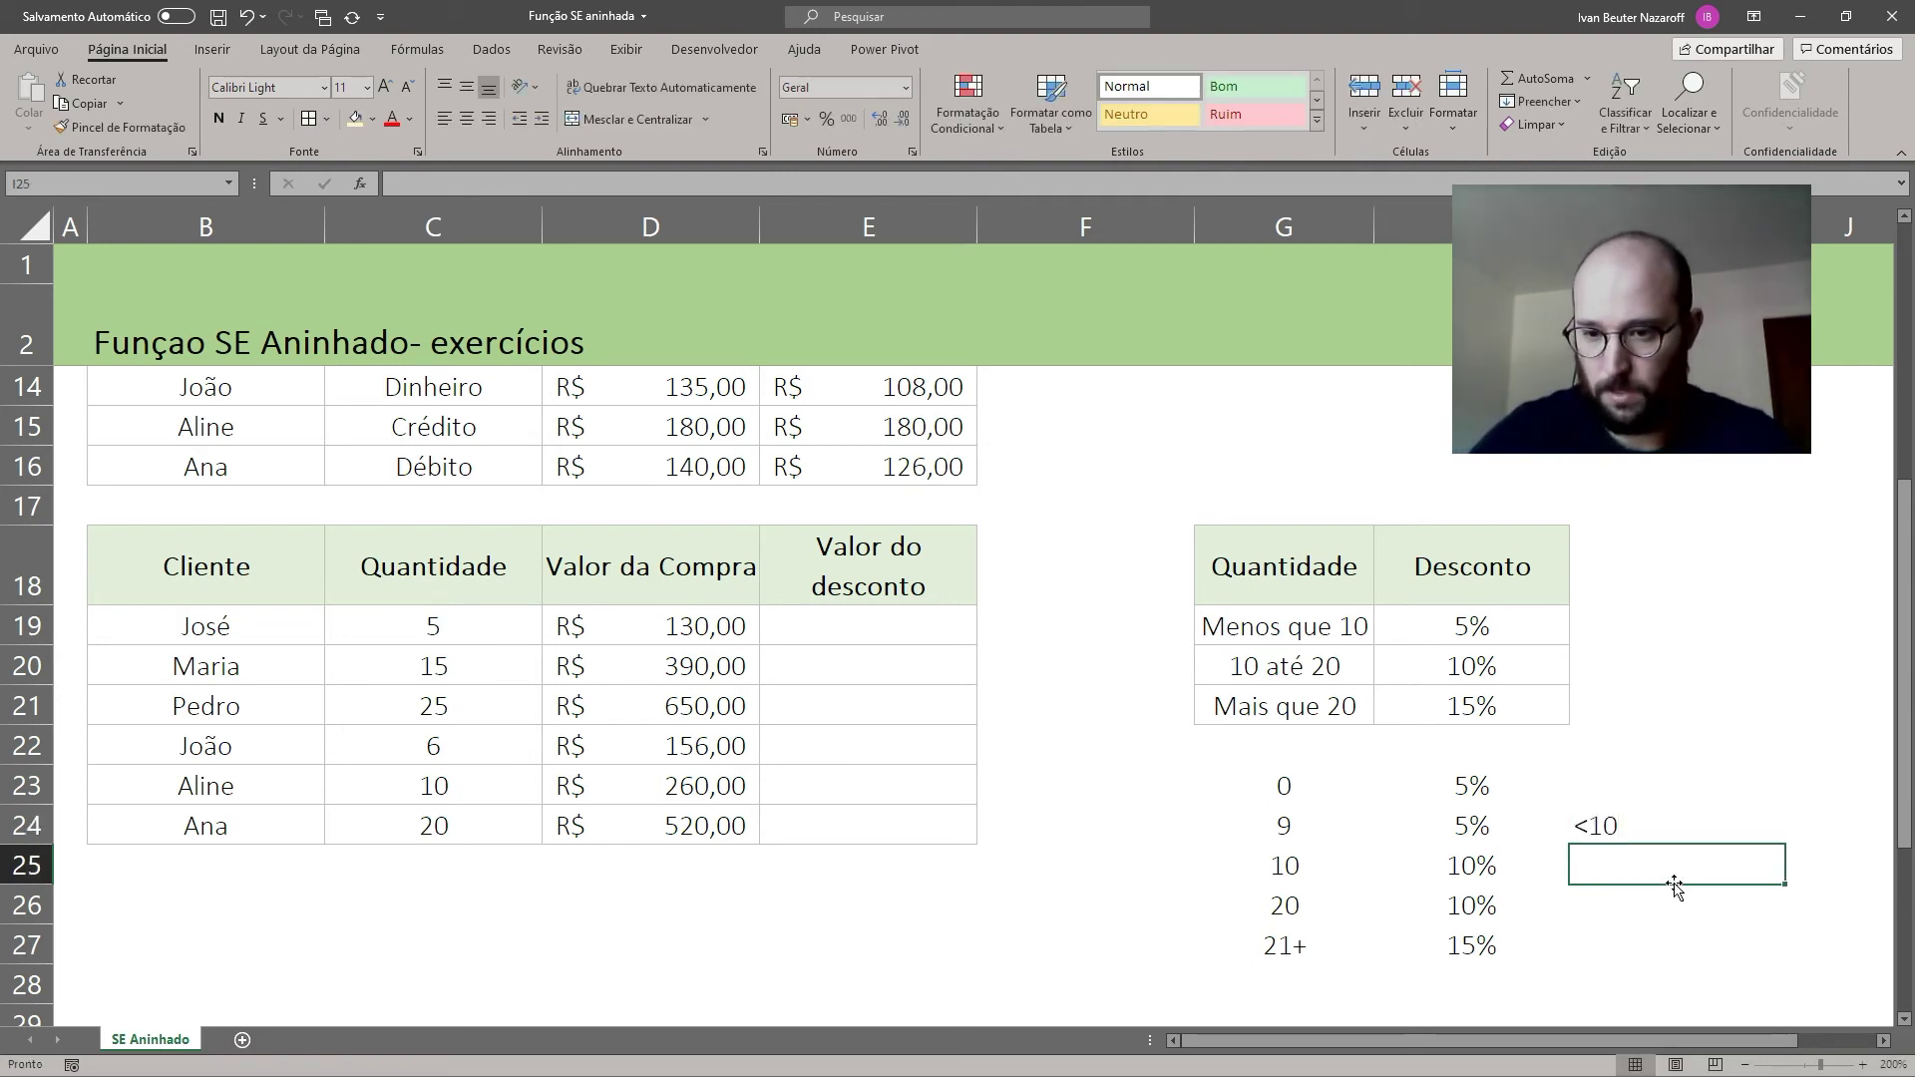
click(1647, 901)
text(<=20)
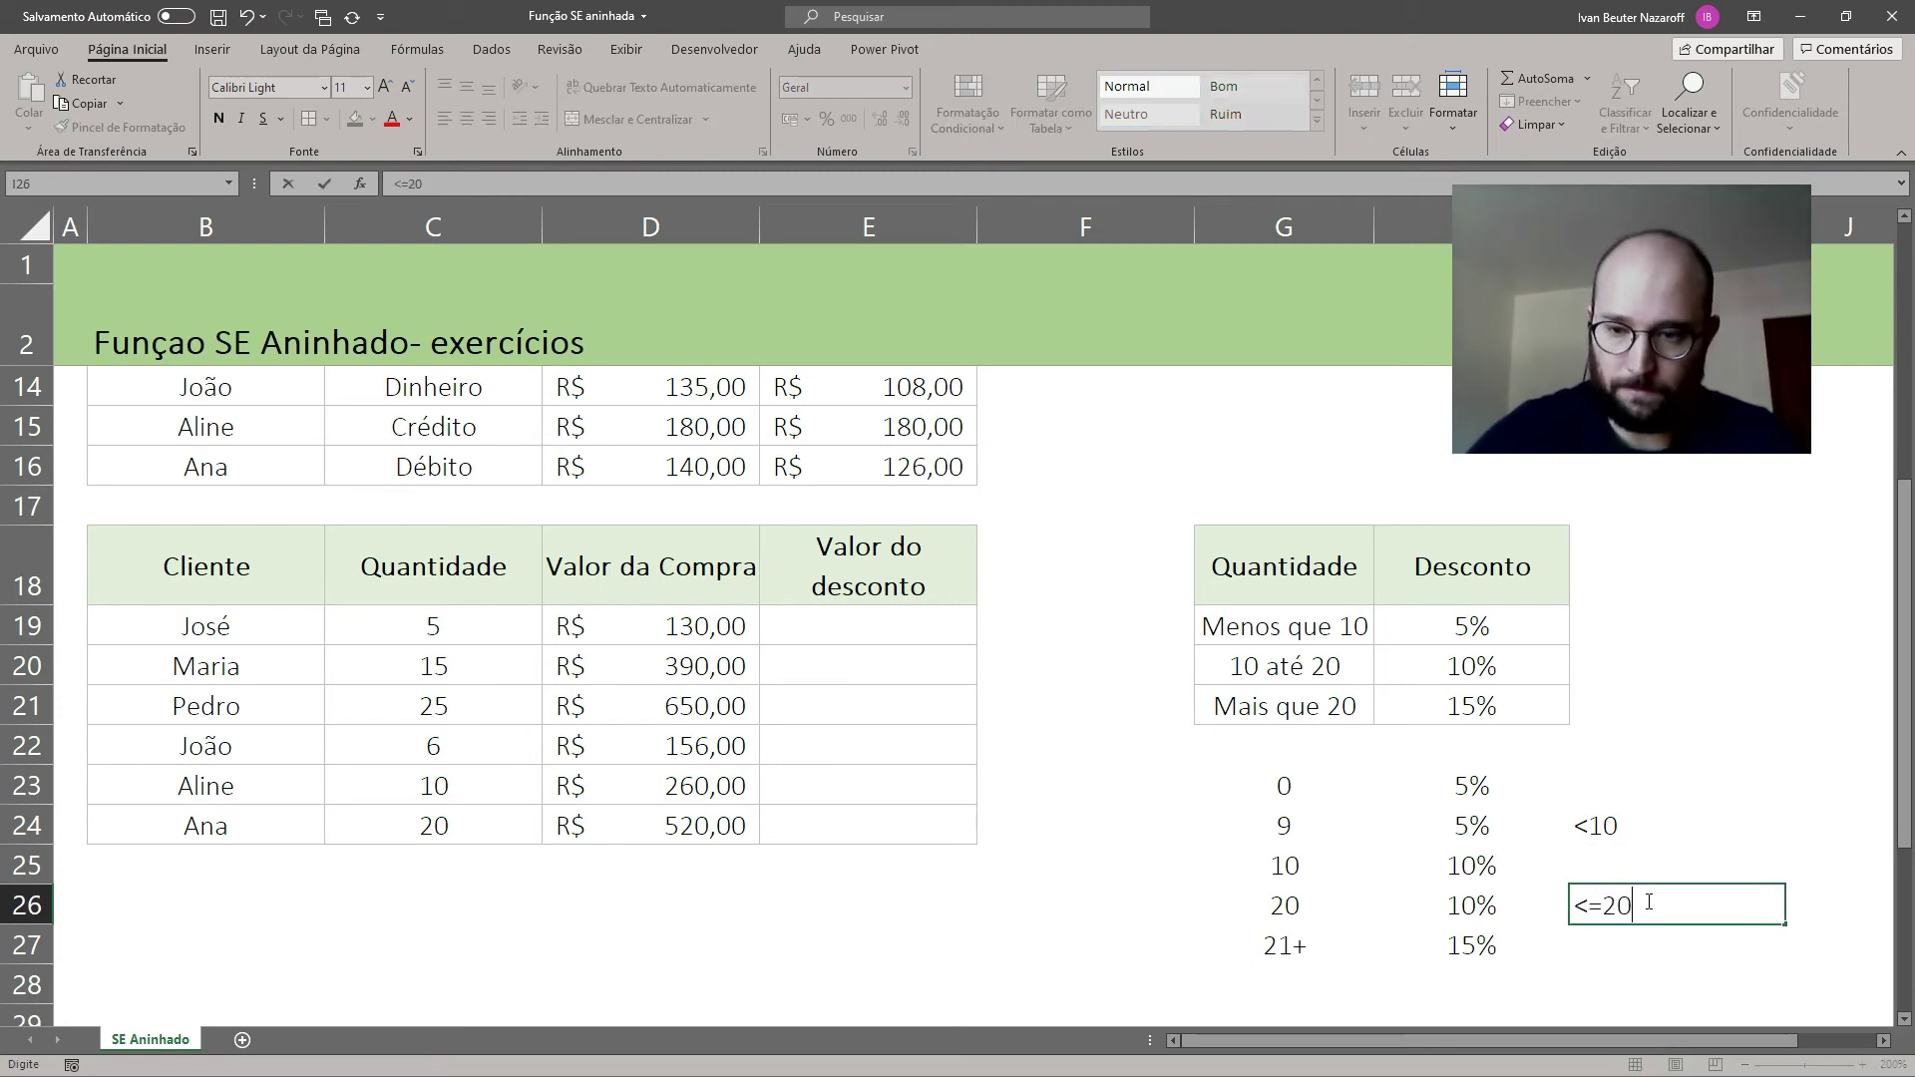
key(Return)
text(>20)
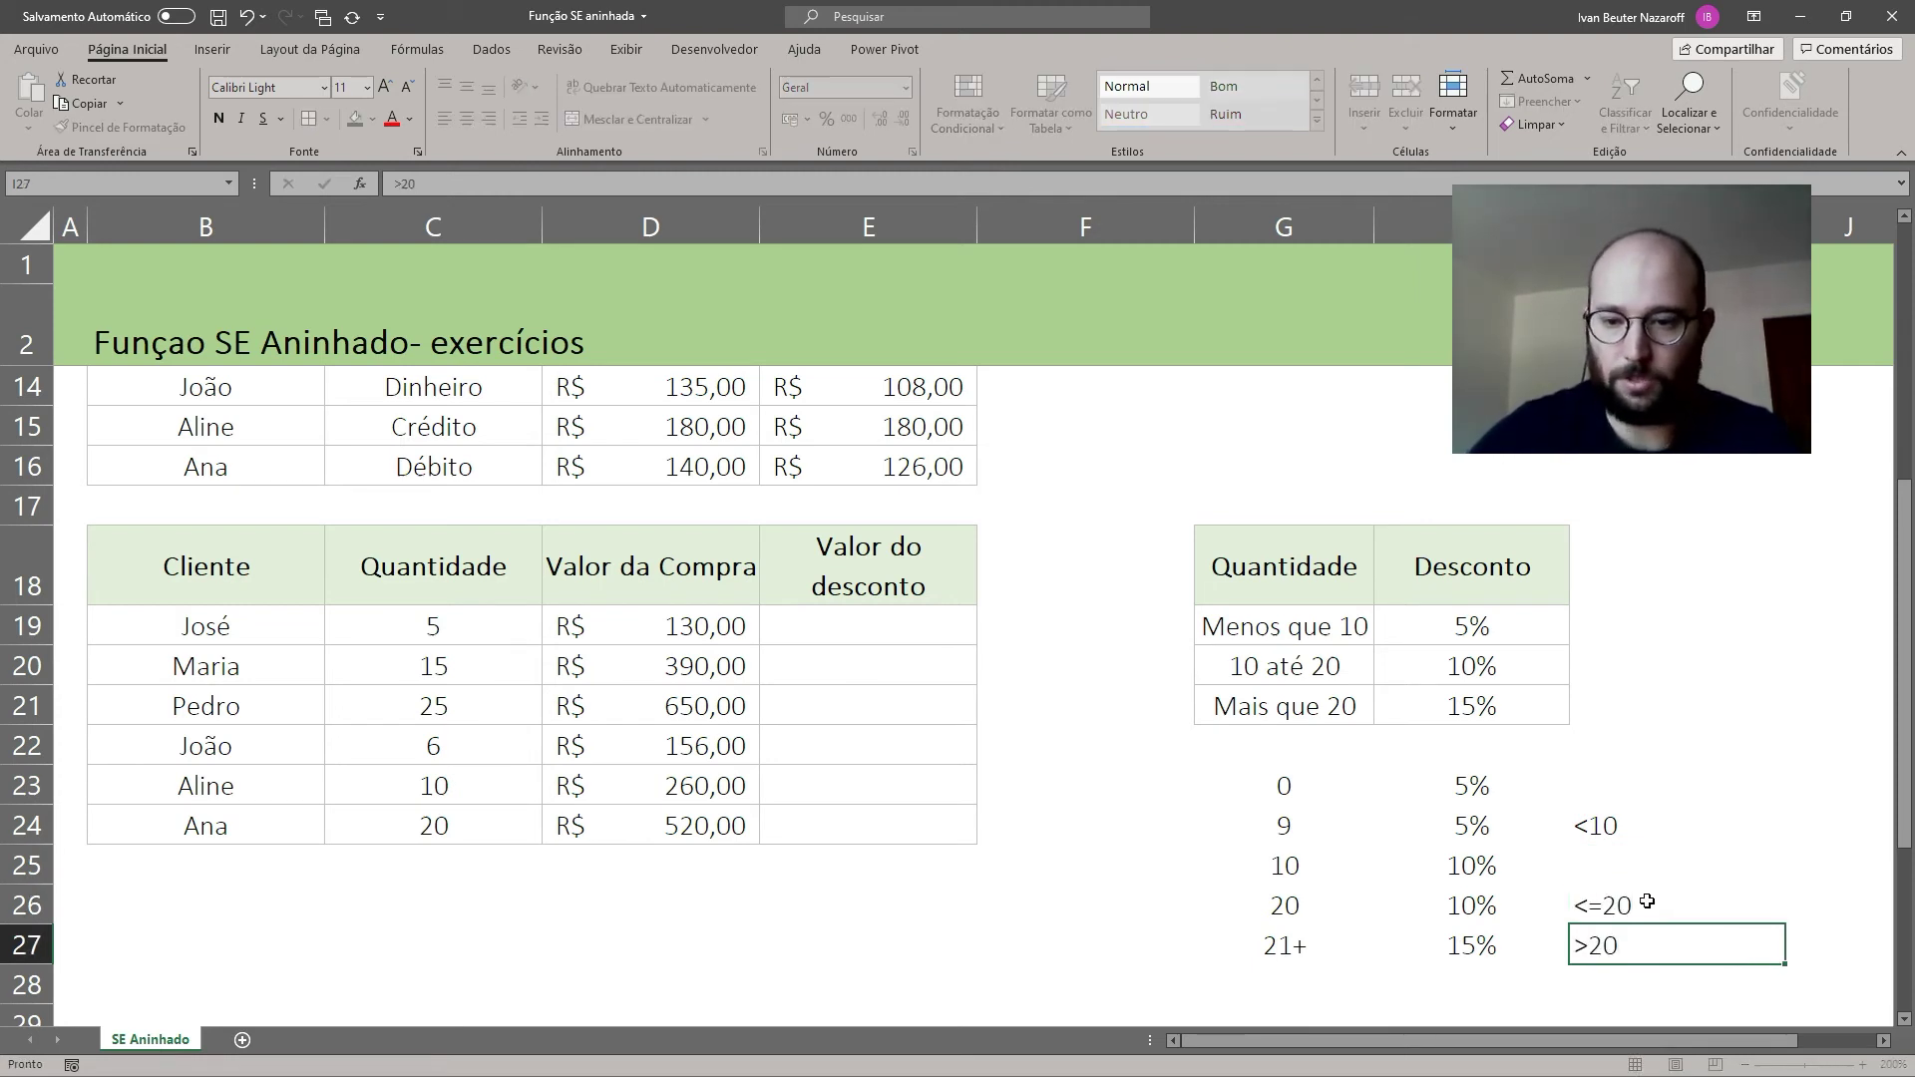
Step: Commit the >20 condition in I27 and review the set of conditions in I24:I27
key(Return)
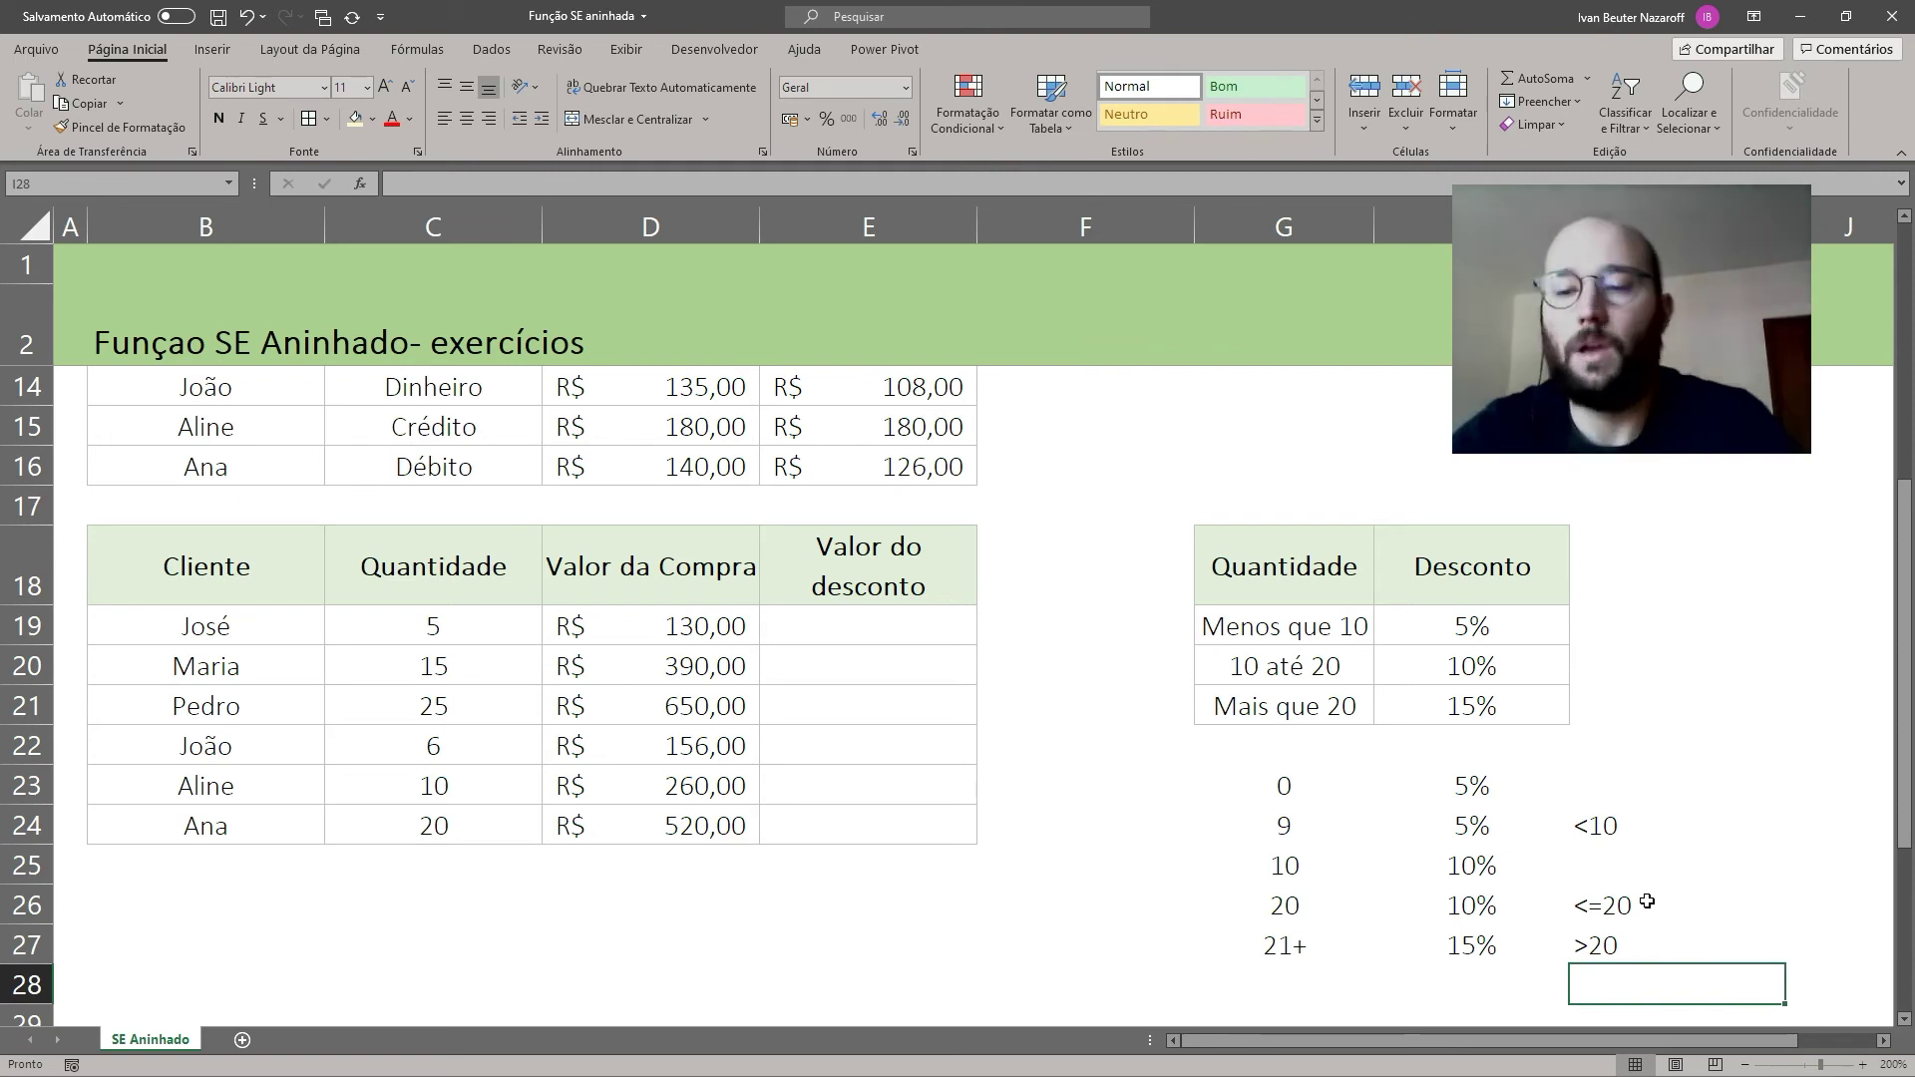
click(1708, 858)
drag(1708, 824, 1663, 966)
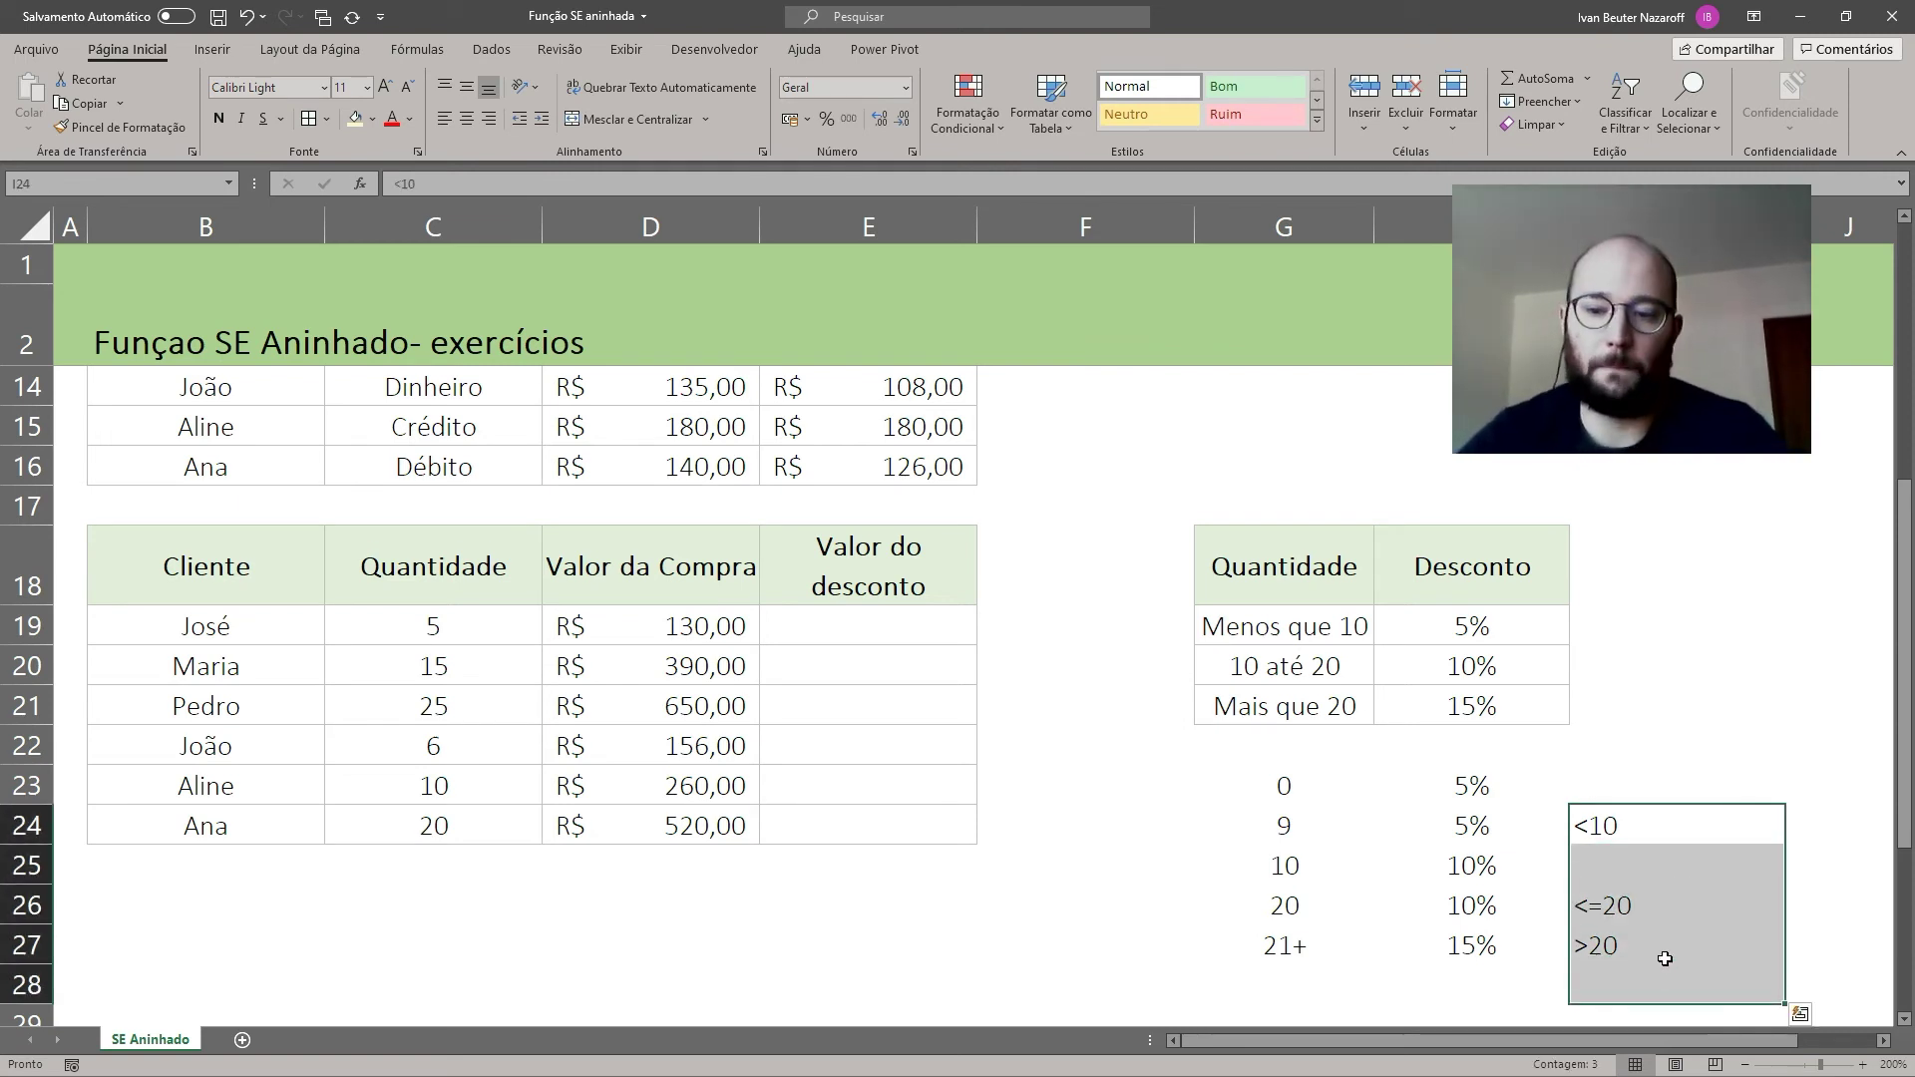
click(1666, 905)
drag(1667, 825, 1656, 943)
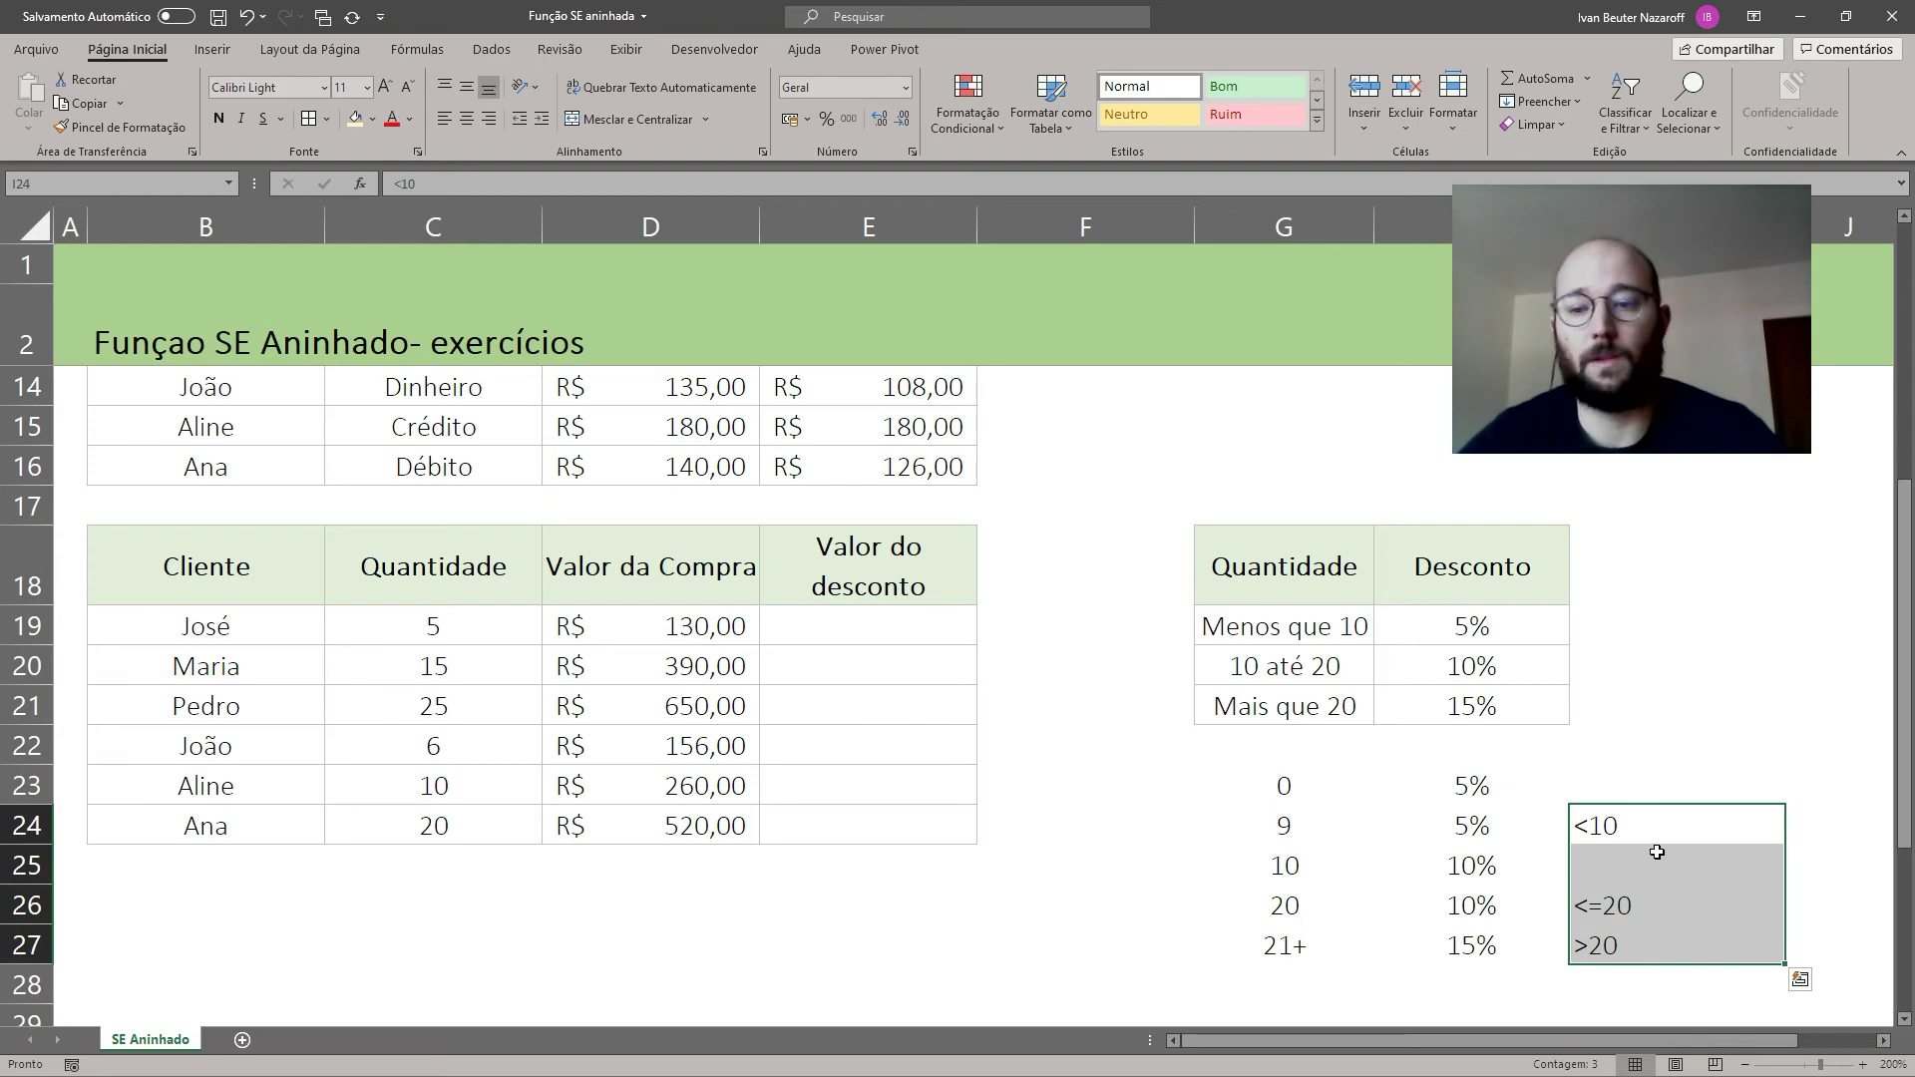
click(1662, 828)
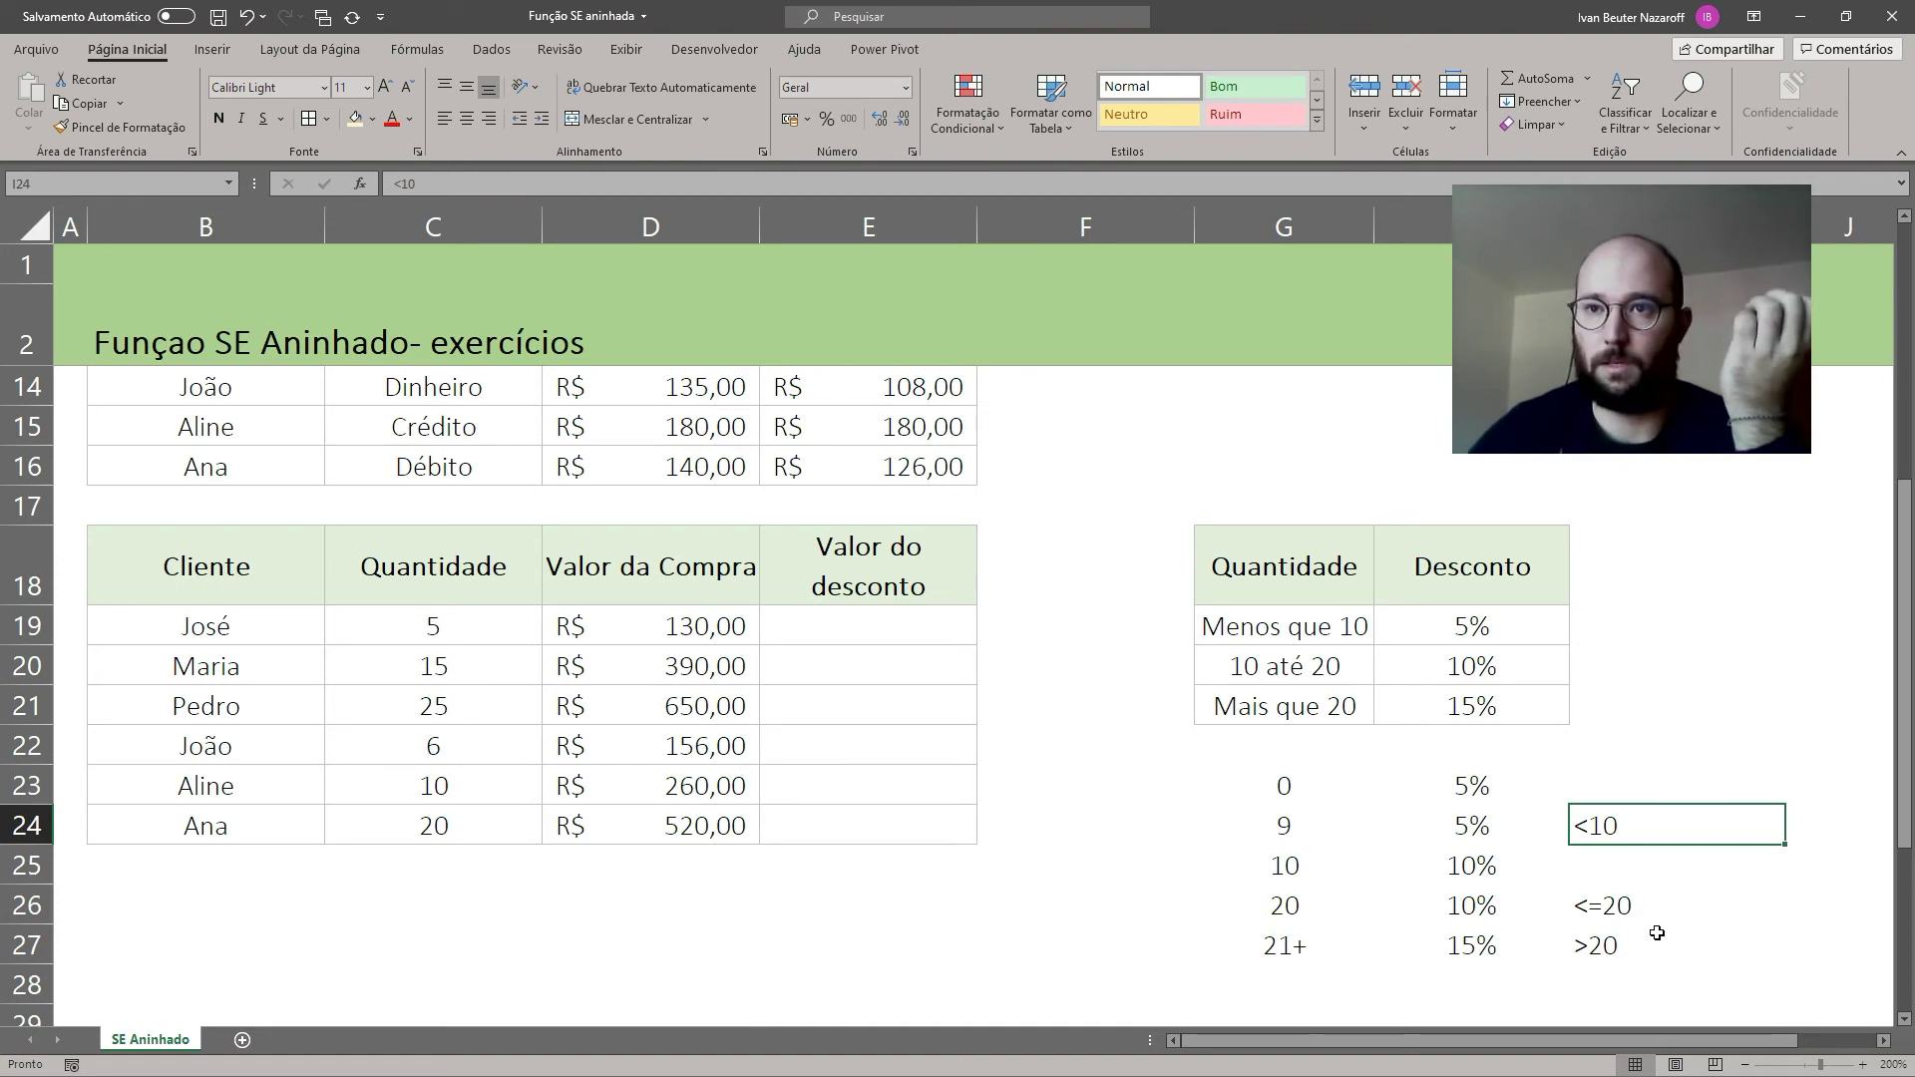
Step: Compare the <10 condition in I24 with the <=20 condition in I26, considering which quantities each one covers
click(1680, 795)
click(1663, 834)
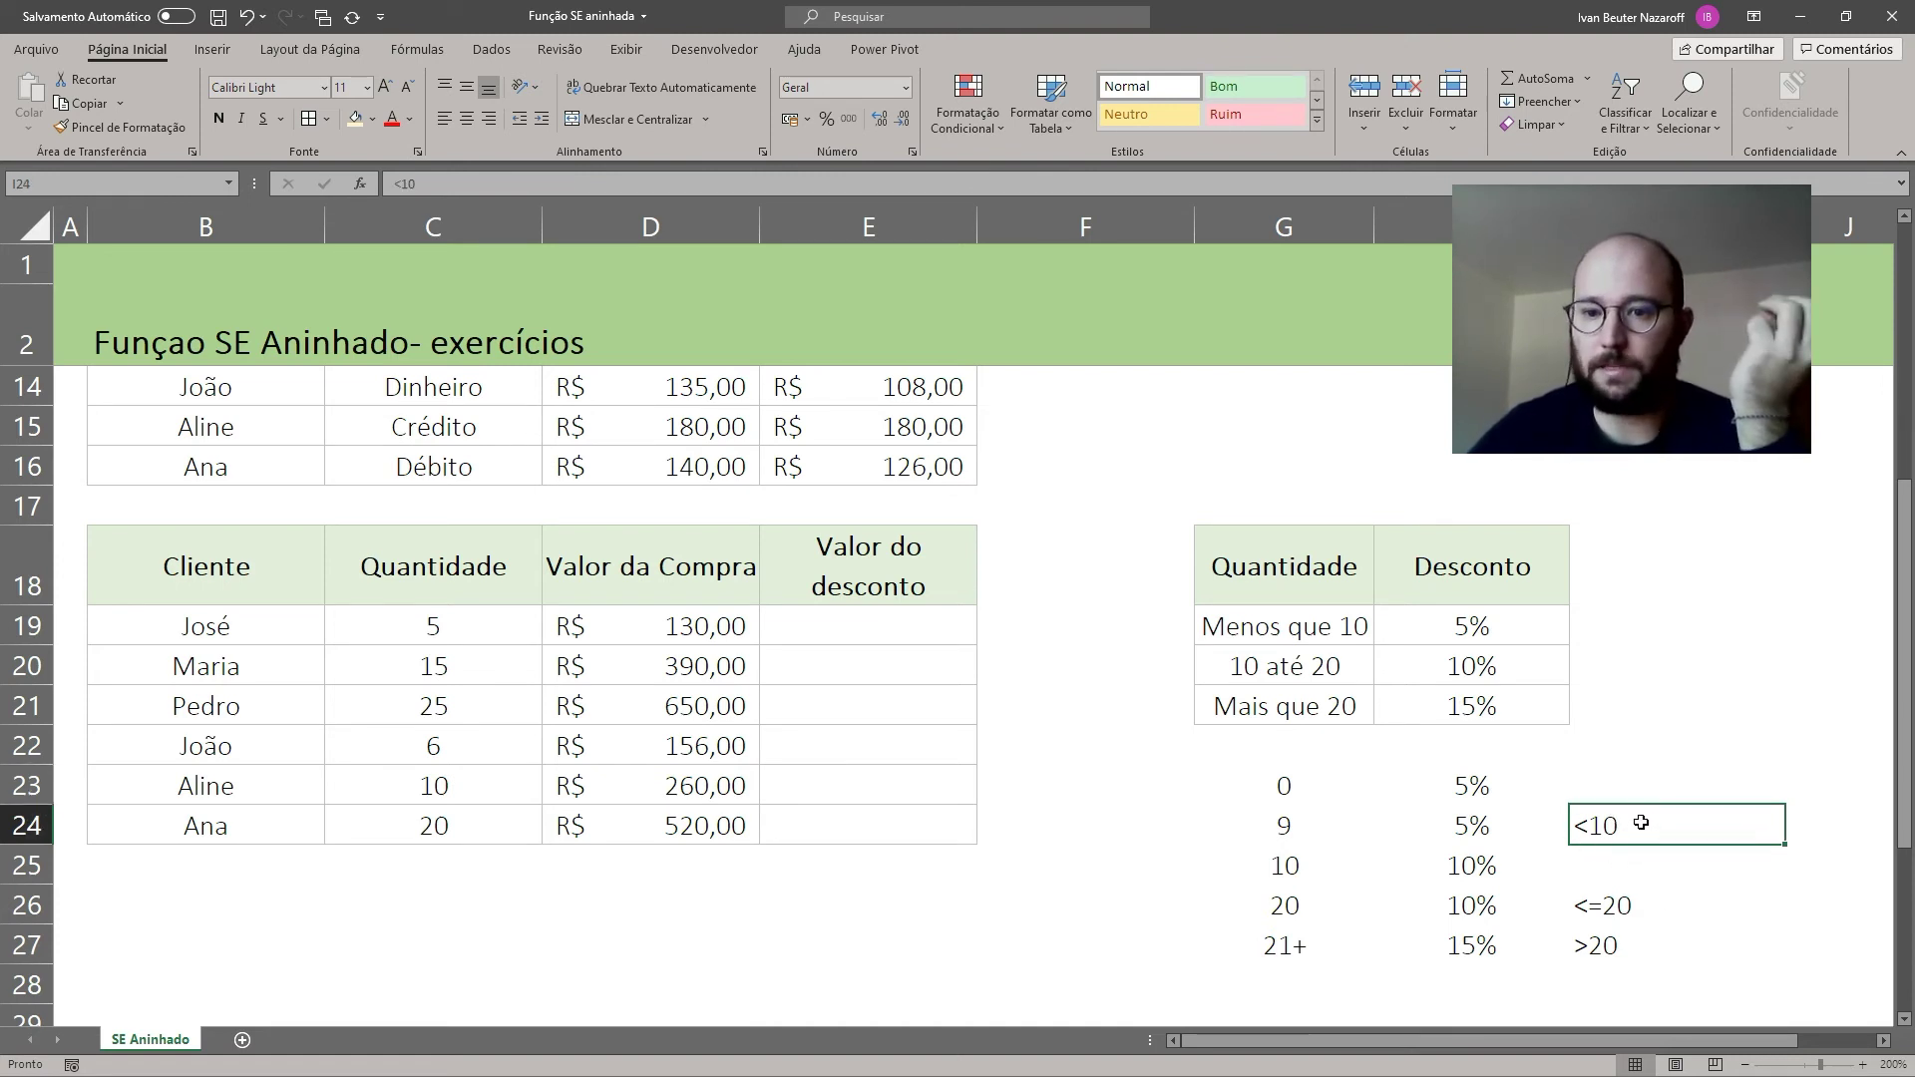
click(1623, 870)
click(1627, 904)
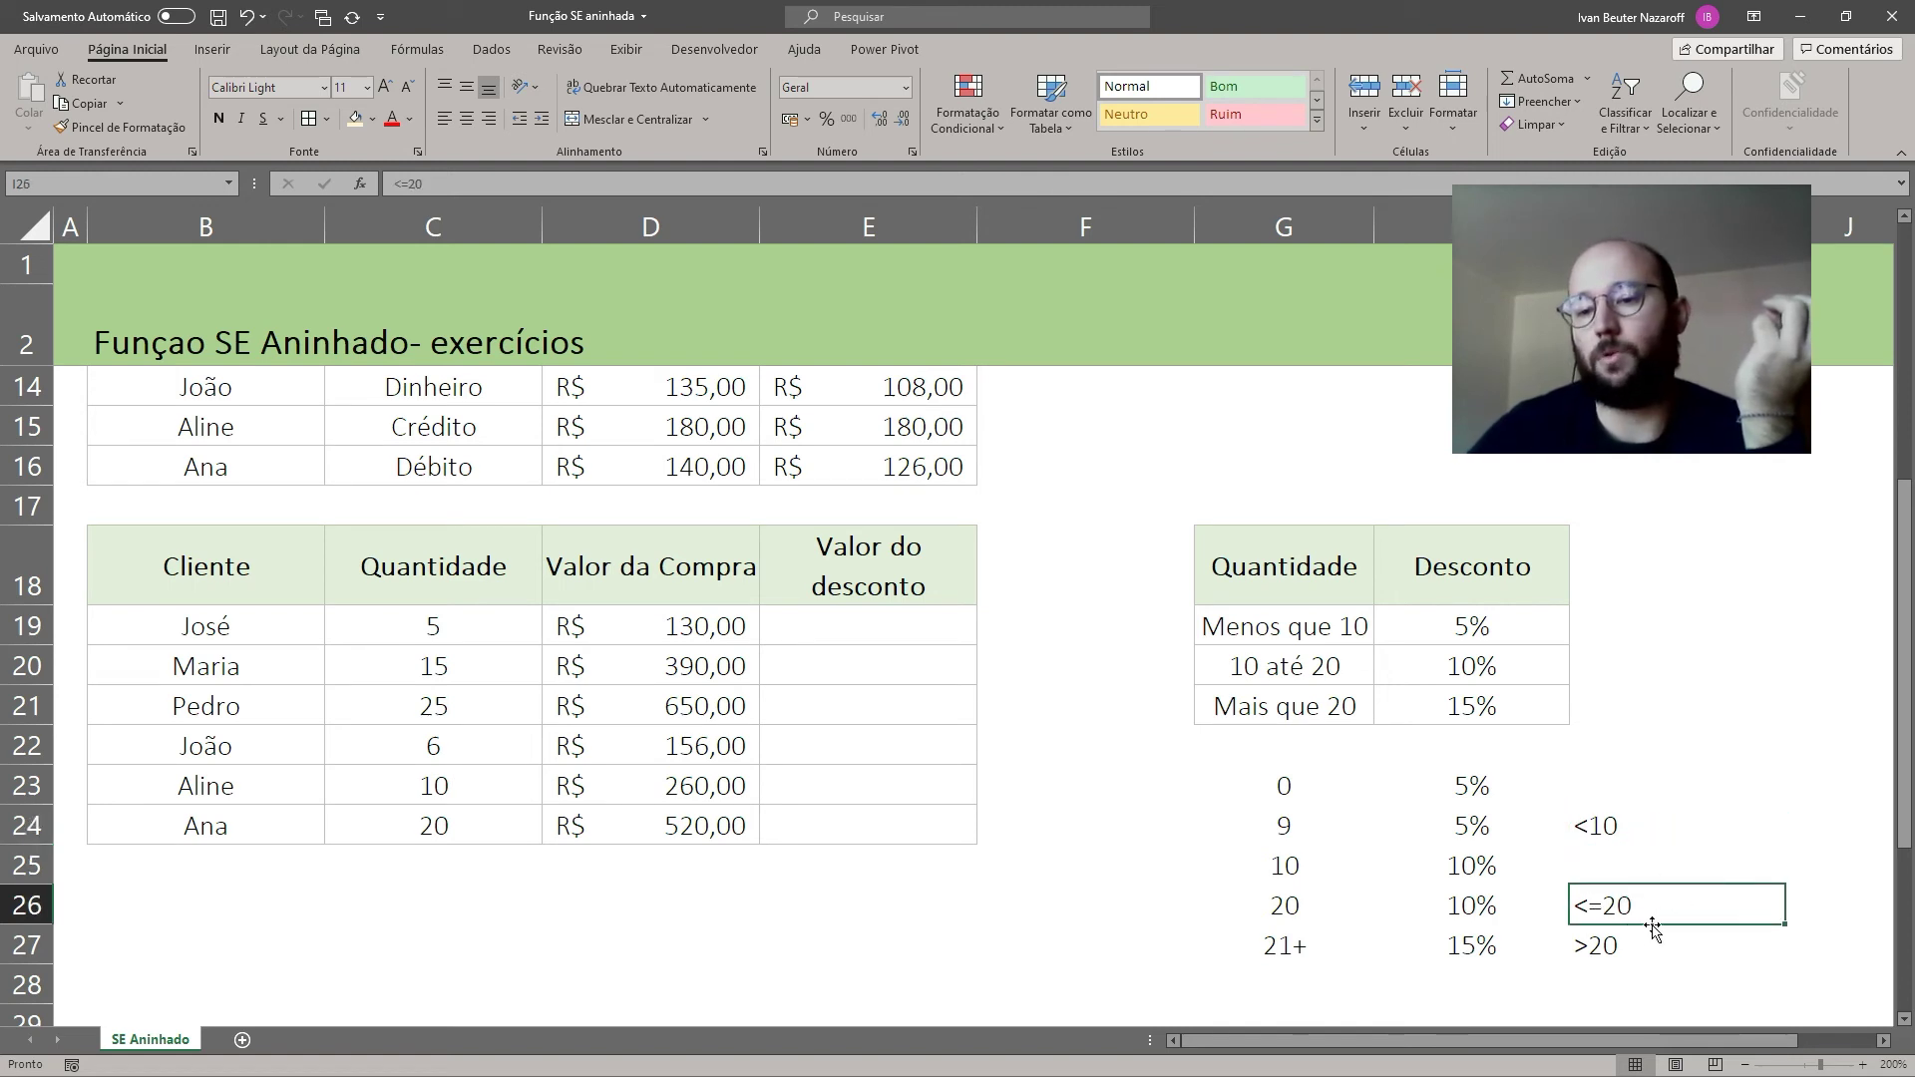
click(1646, 864)
click(1663, 902)
drag(1653, 832, 1646, 904)
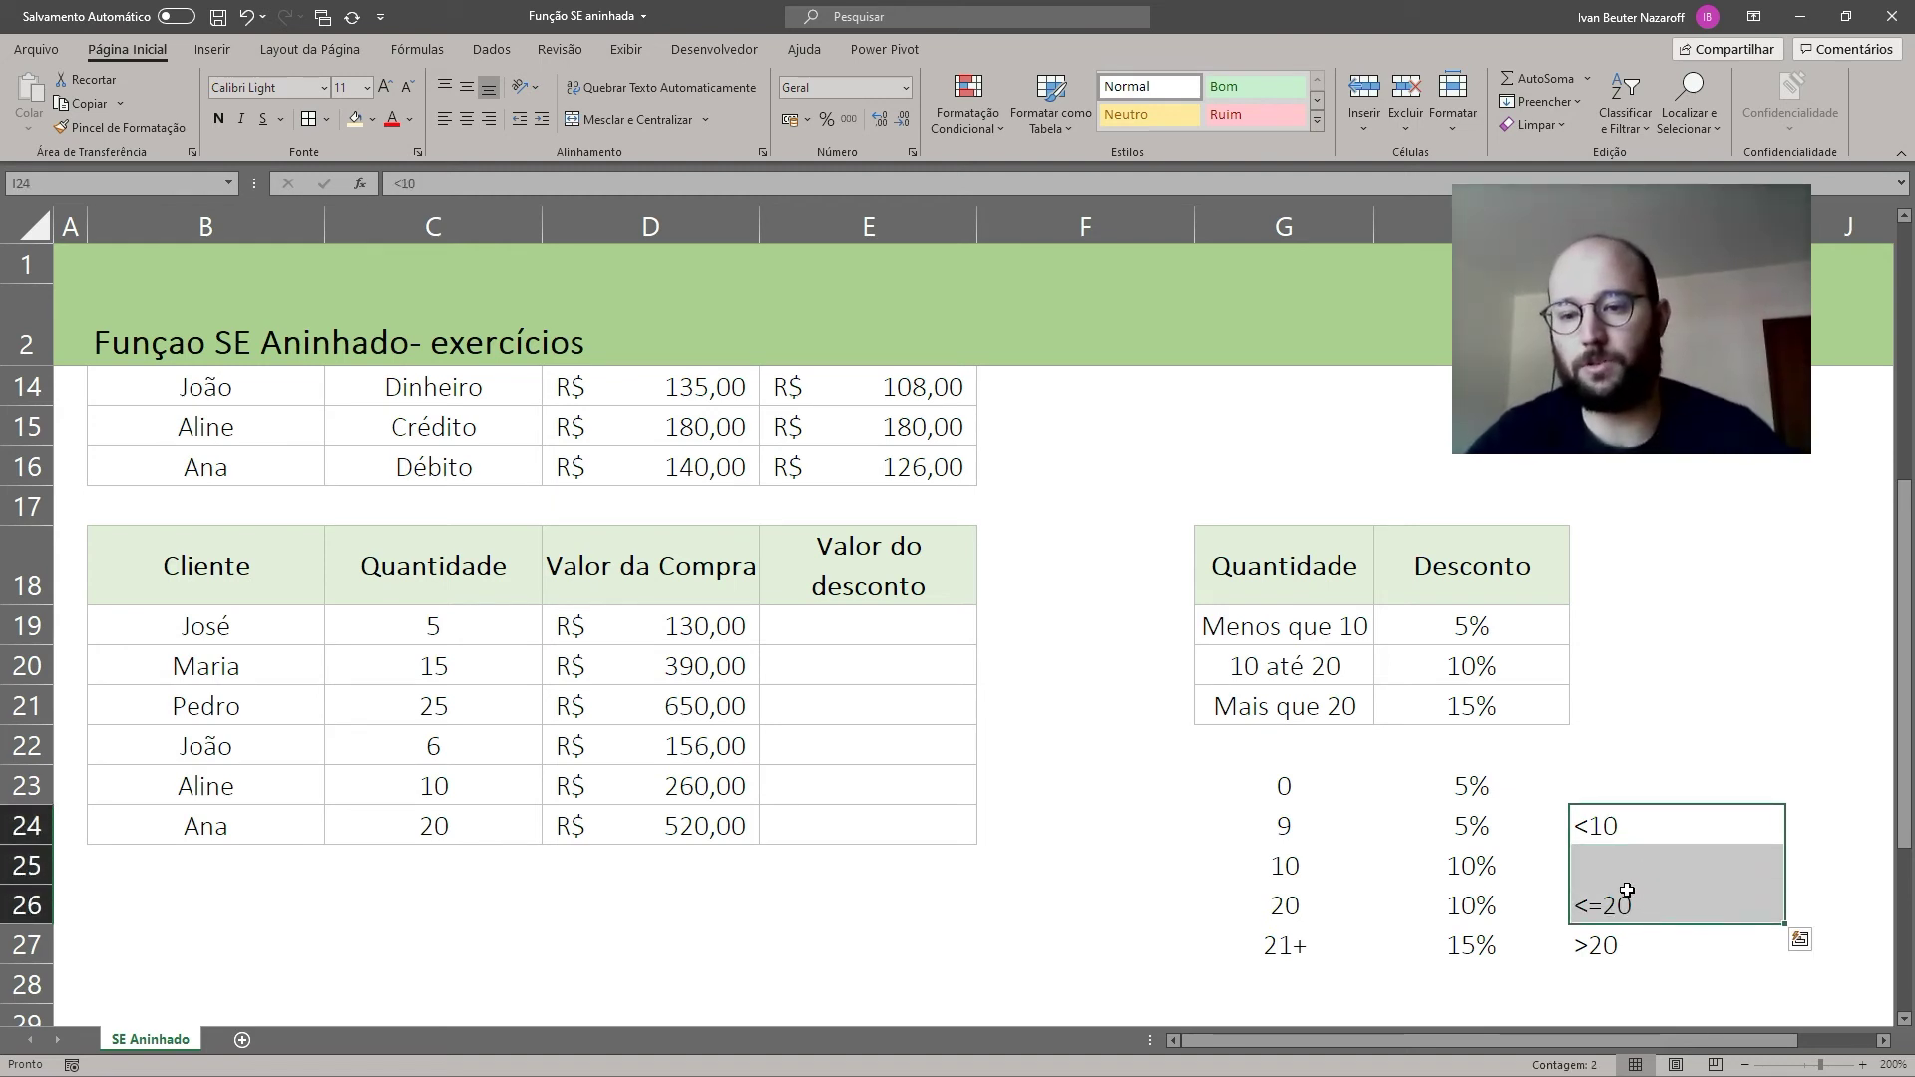
click(1661, 825)
click(1689, 872)
click(1640, 903)
click(1652, 826)
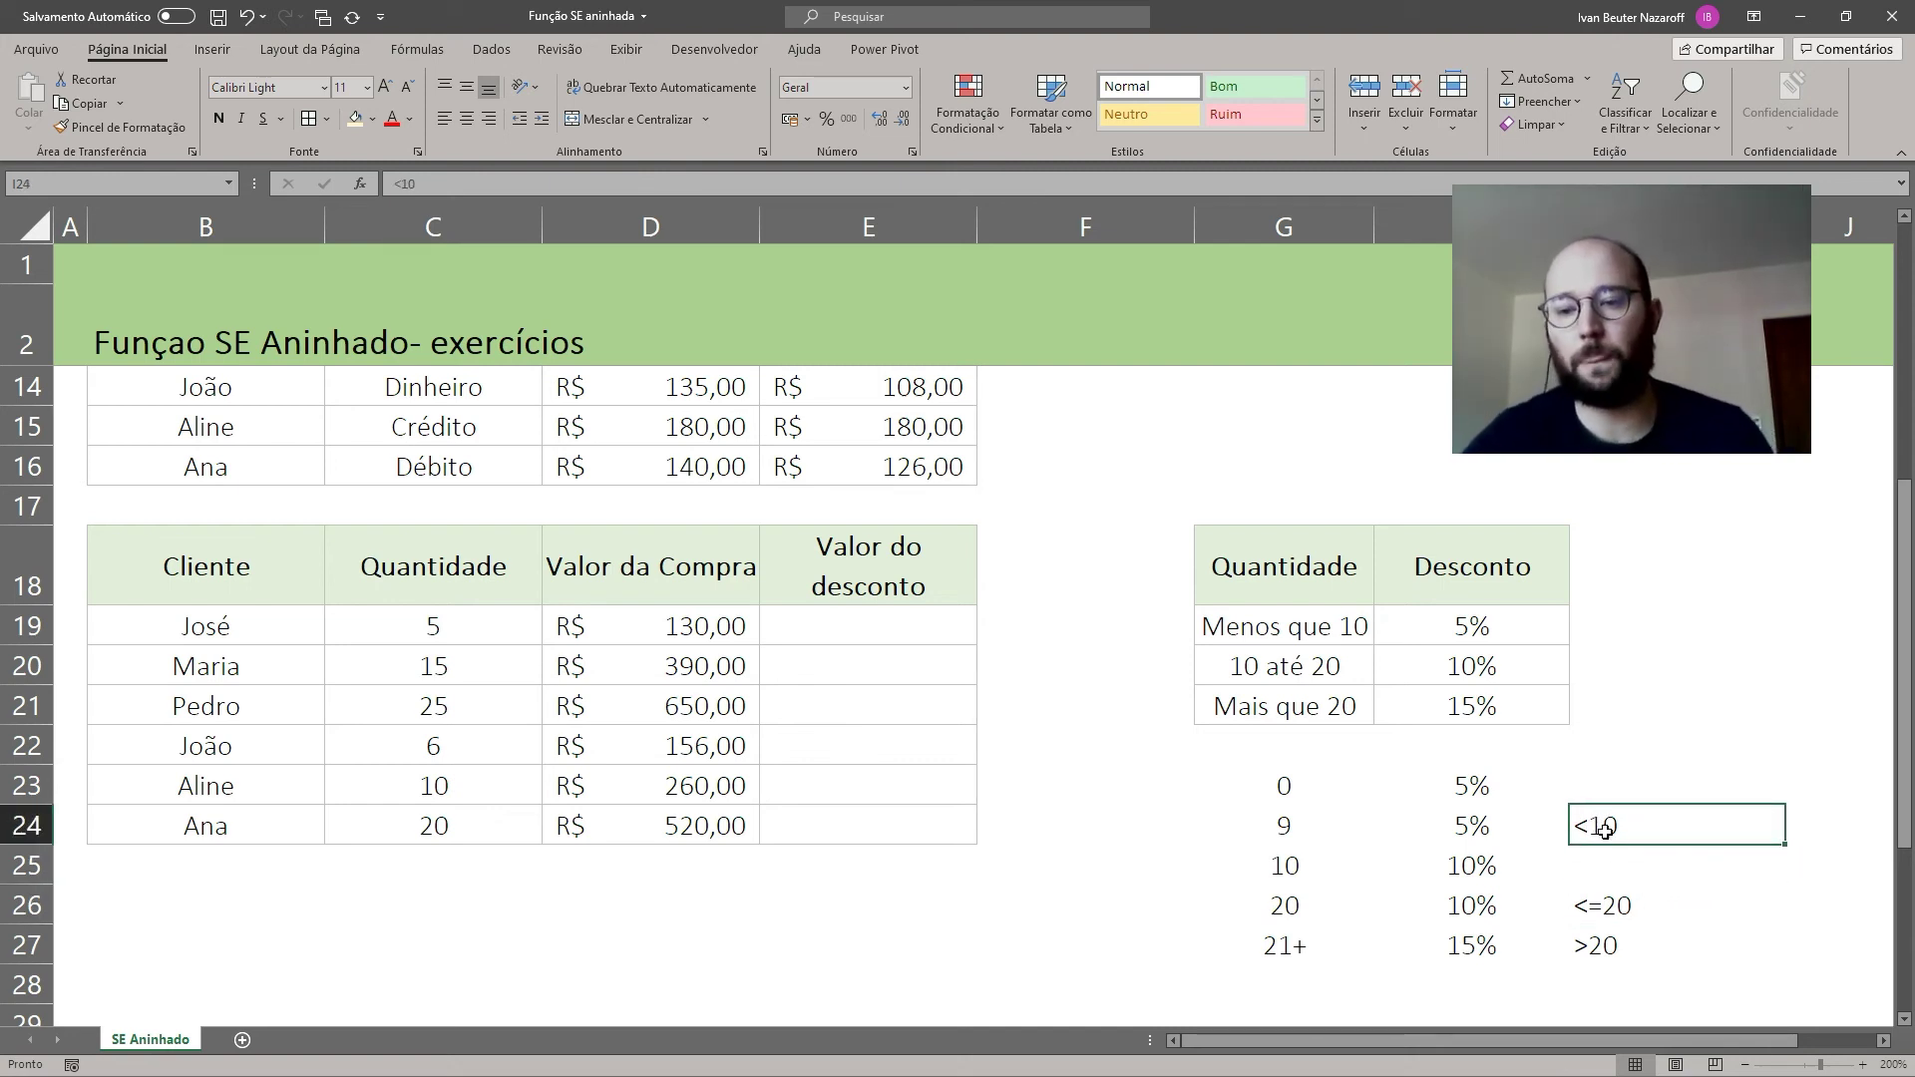
click(1621, 867)
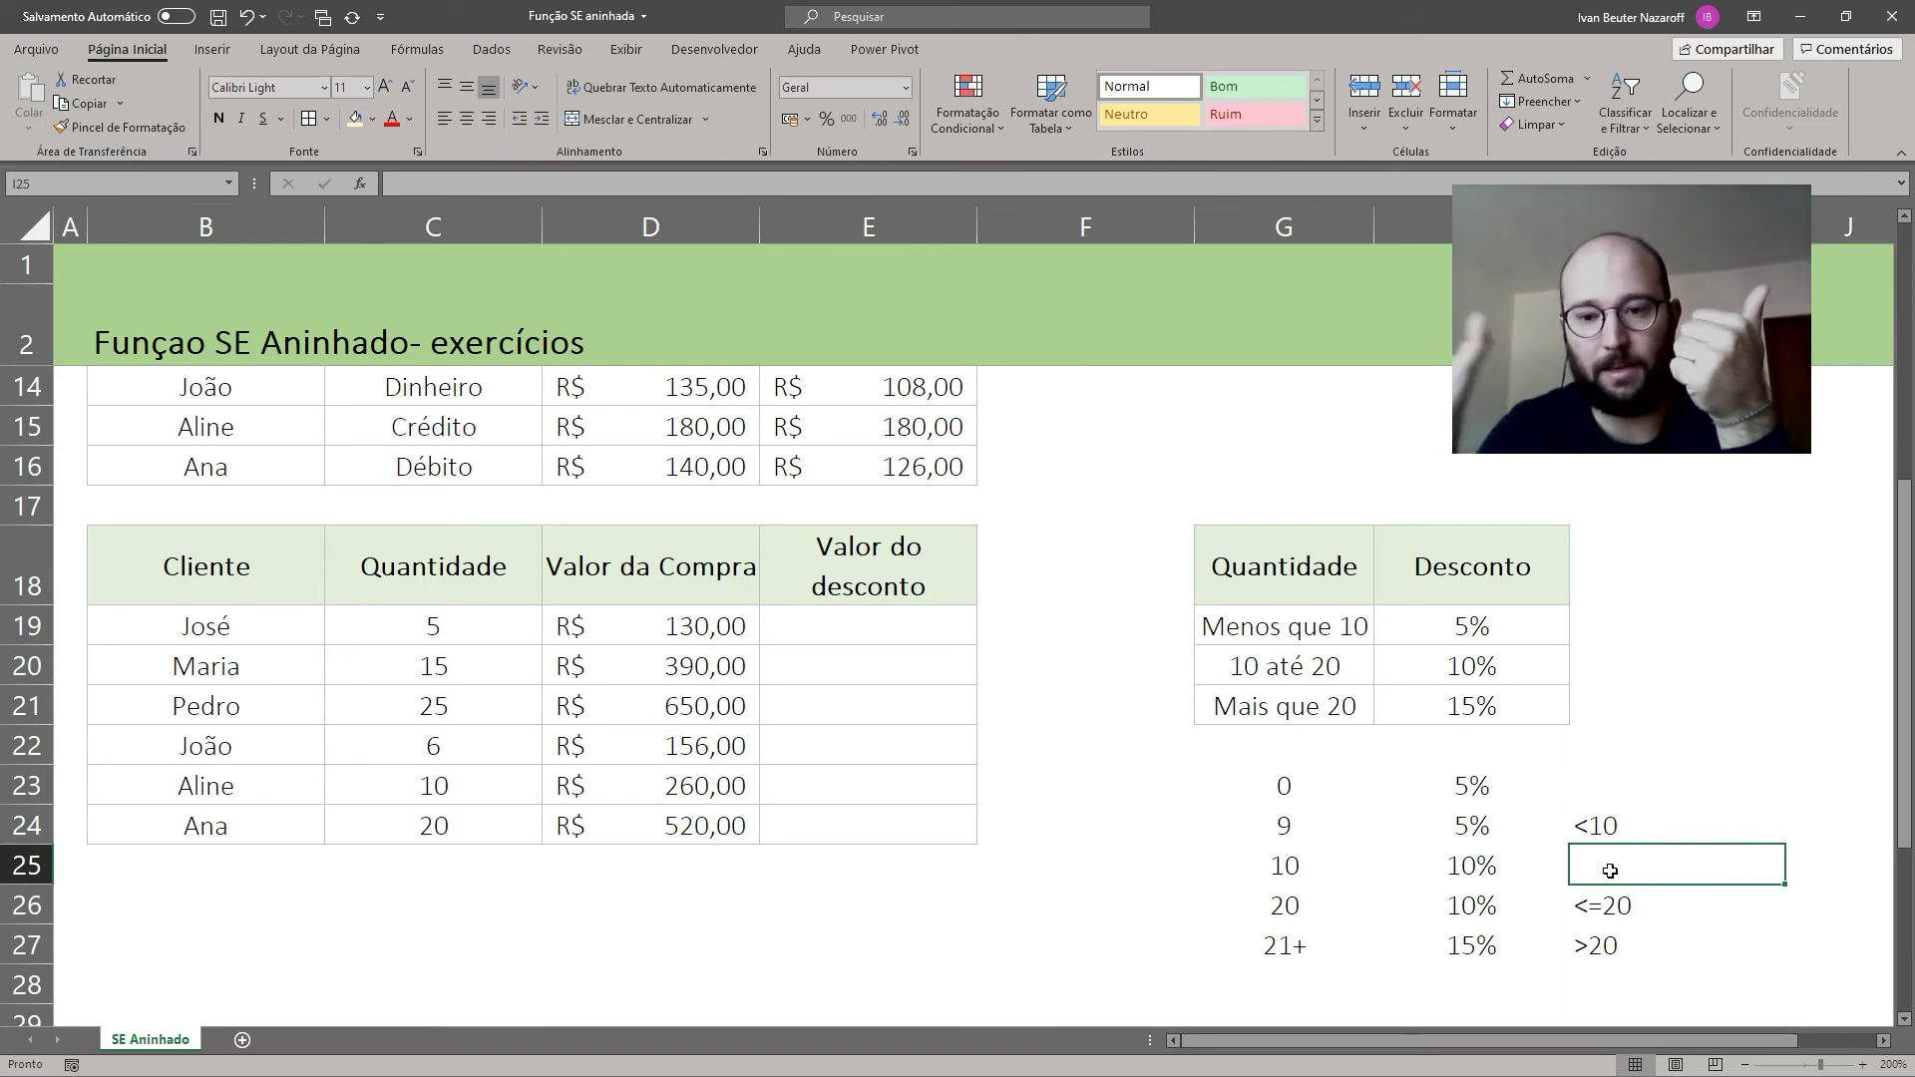
click(1640, 908)
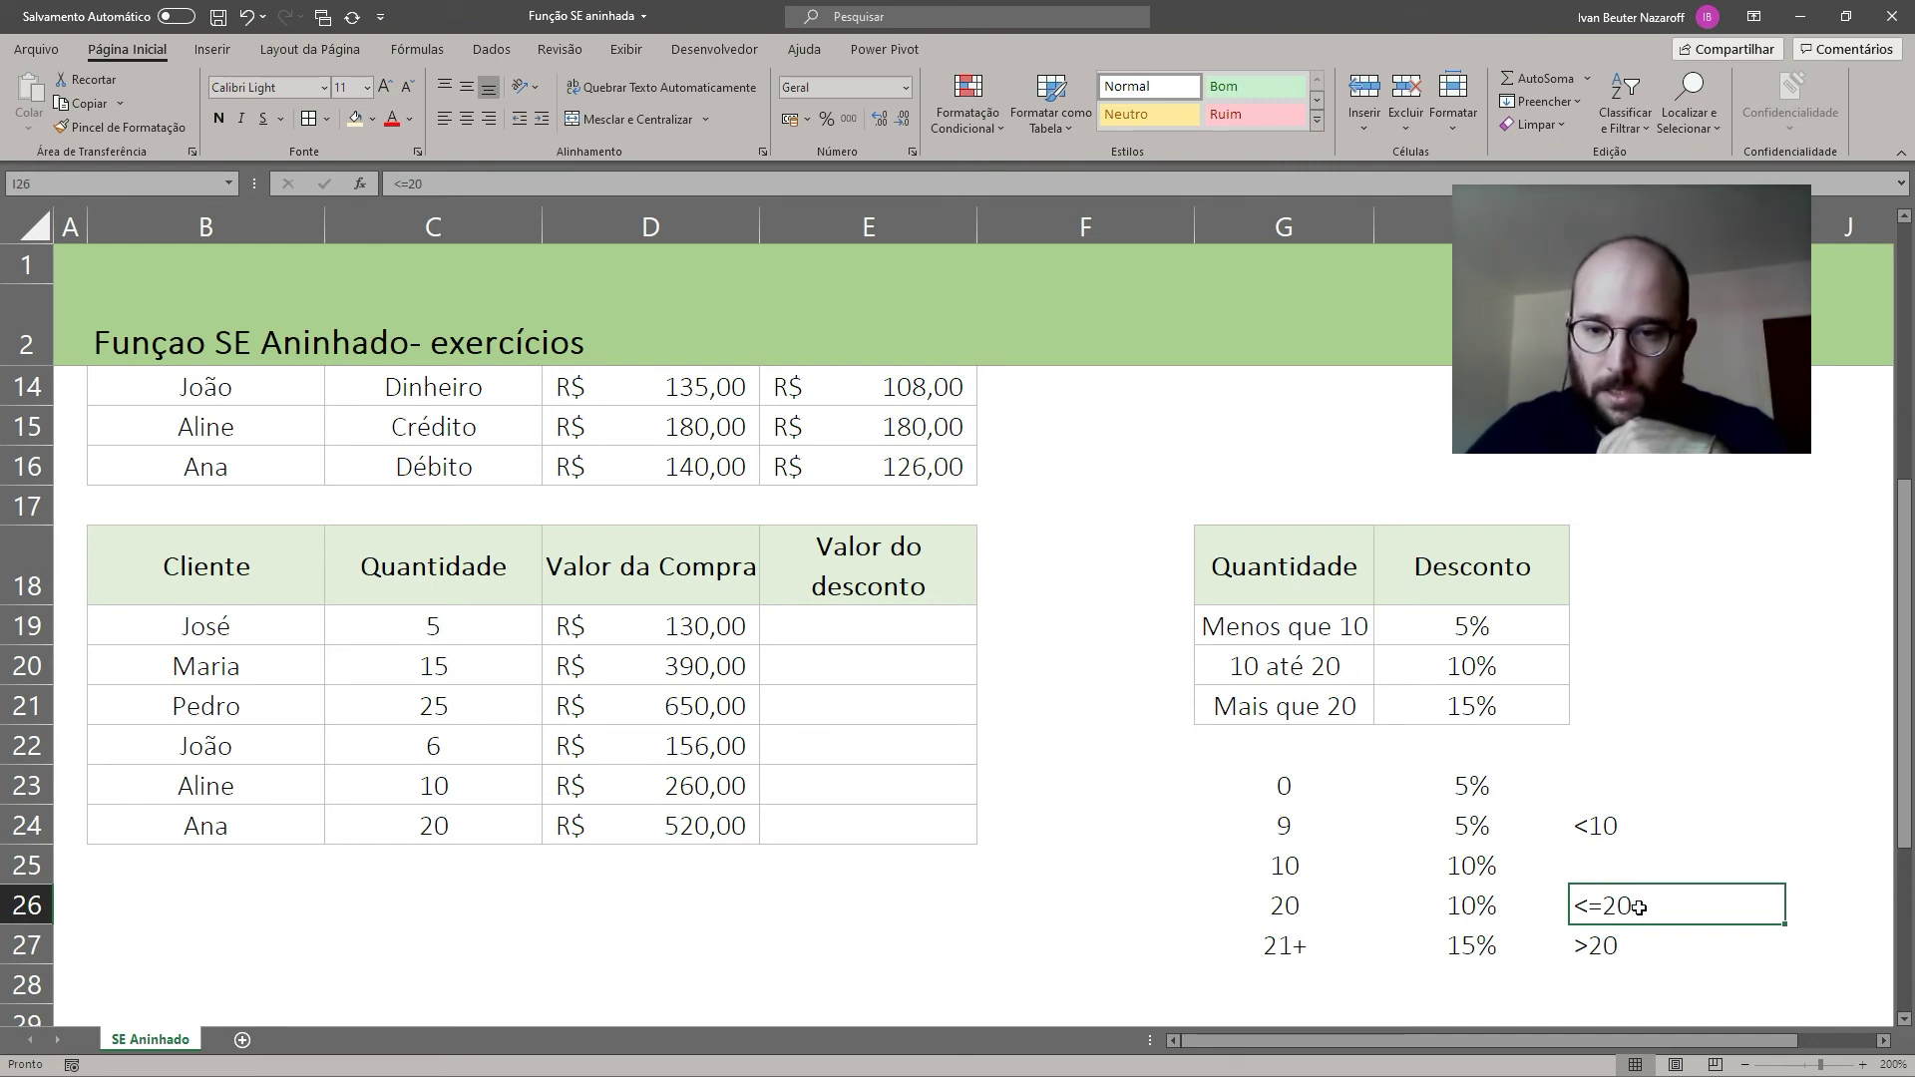
click(1608, 831)
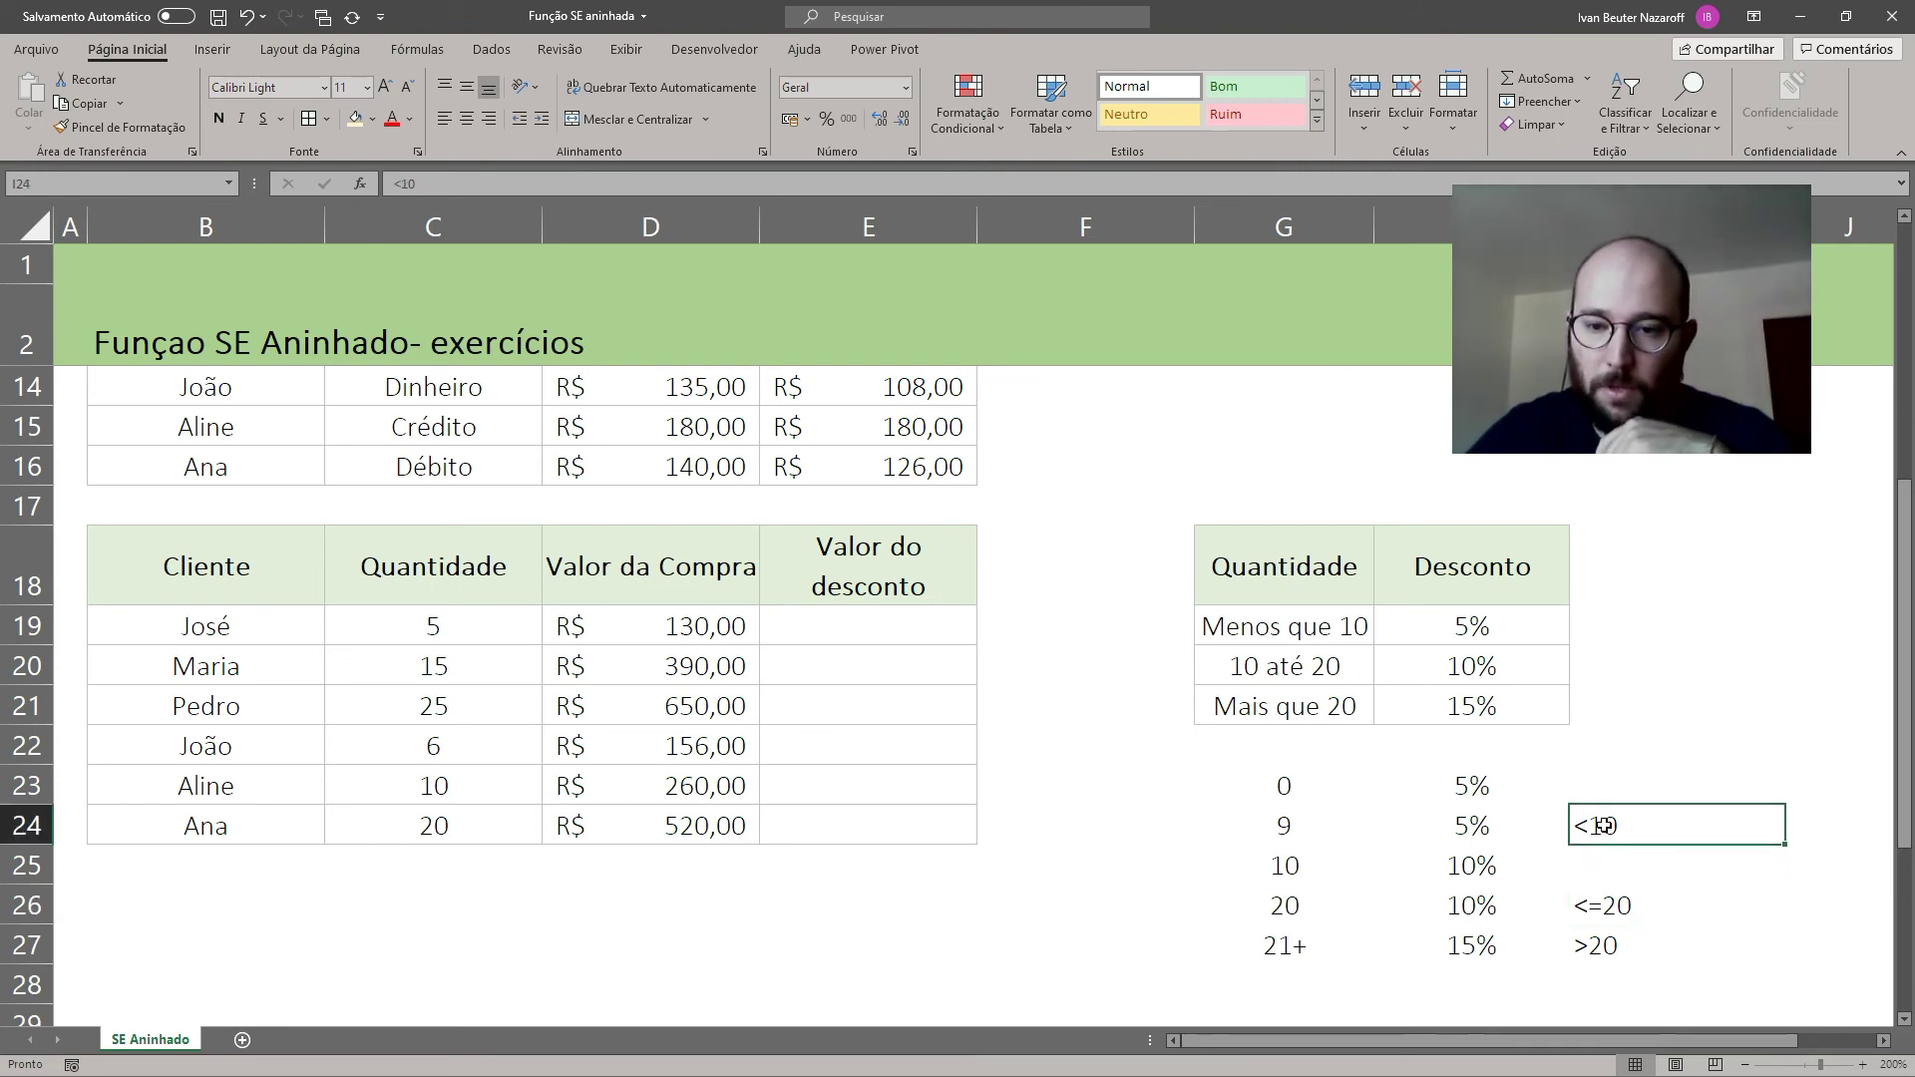
click(1605, 906)
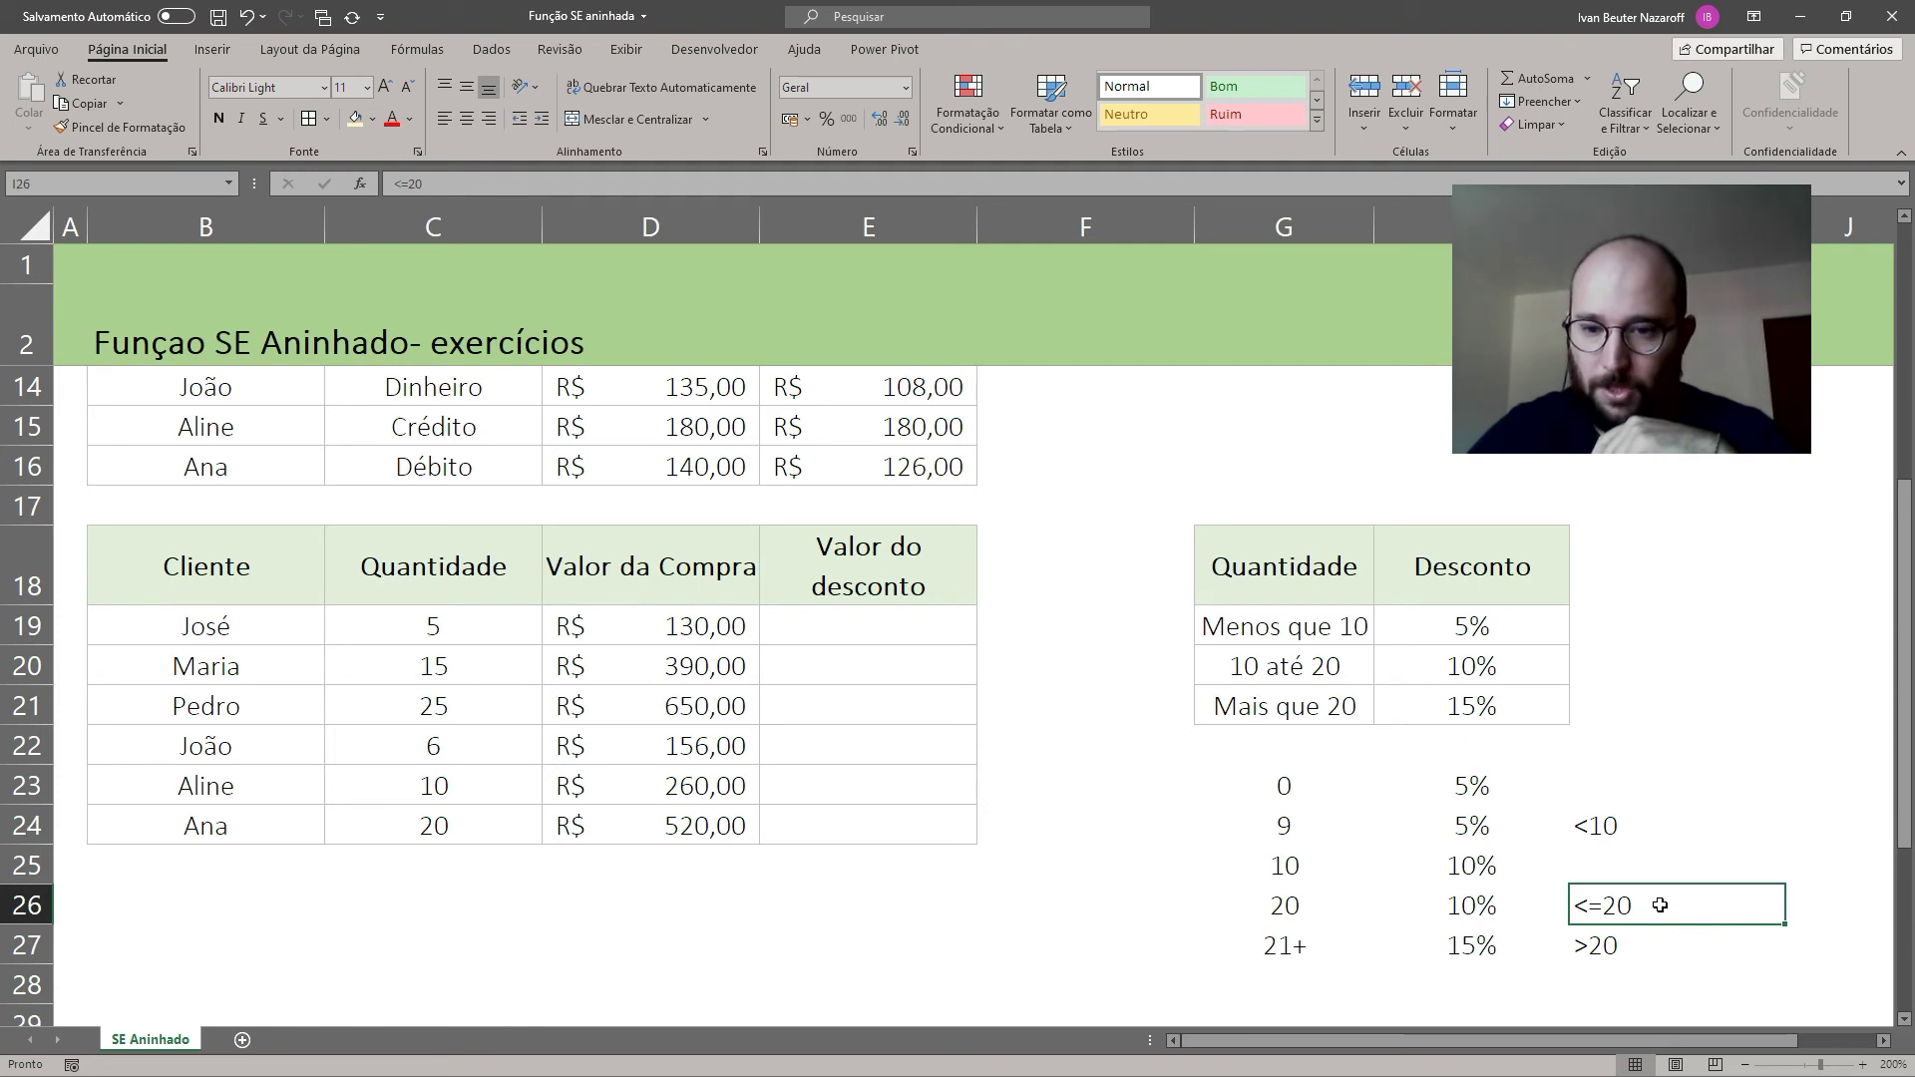
click(1665, 853)
click(1636, 824)
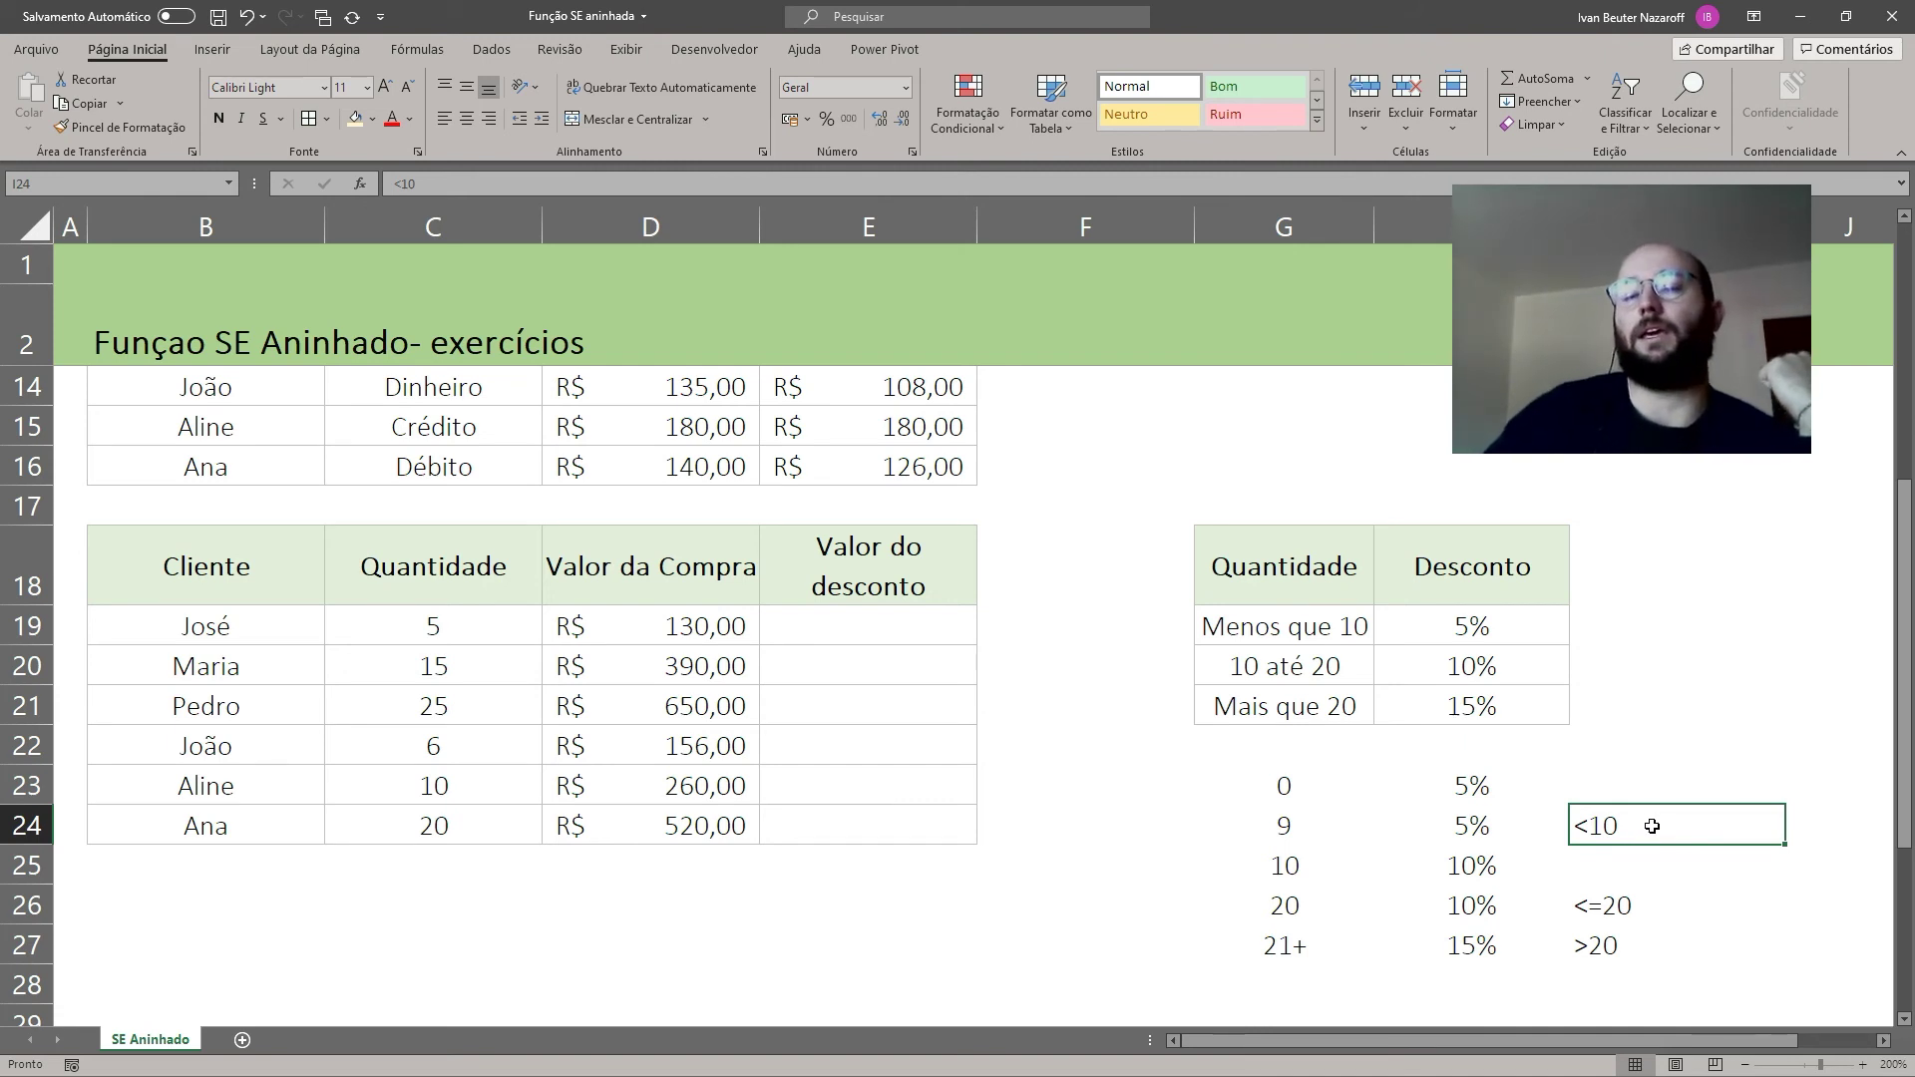
click(1601, 907)
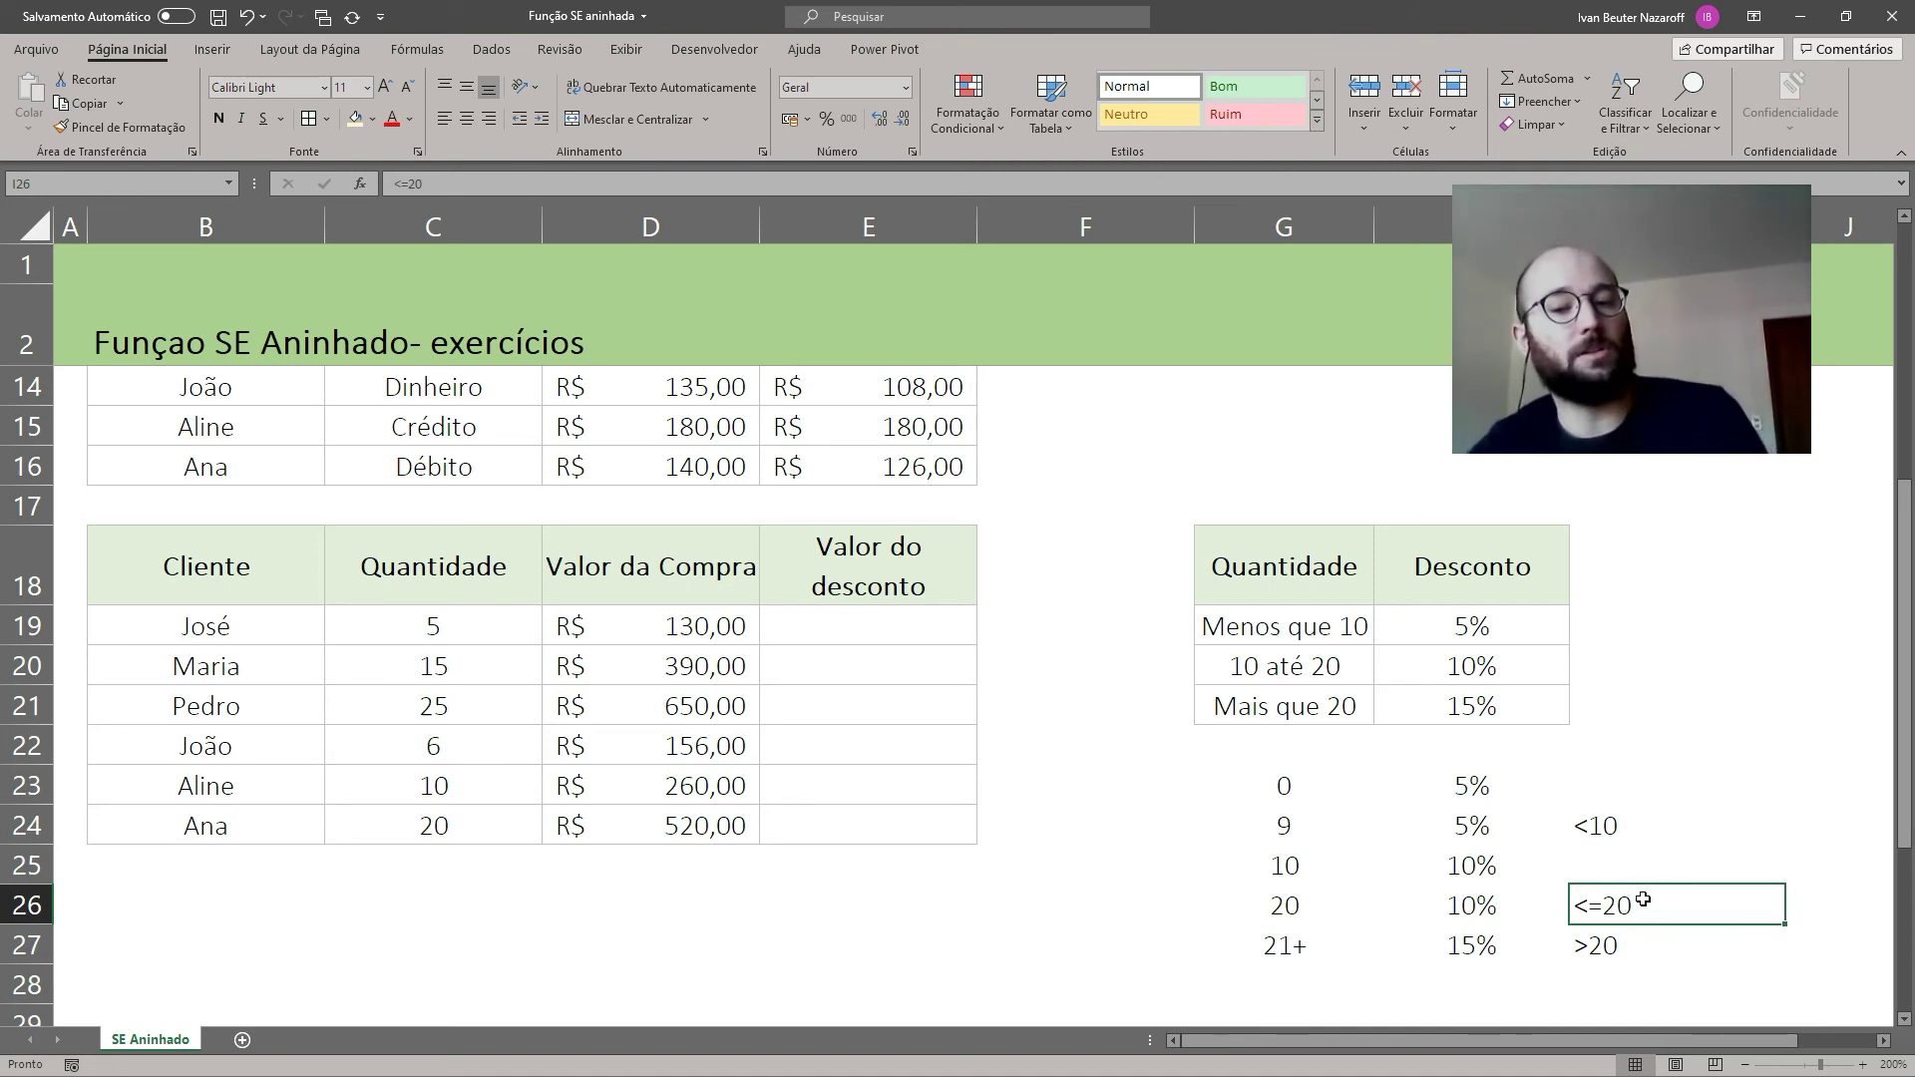
click(1626, 819)
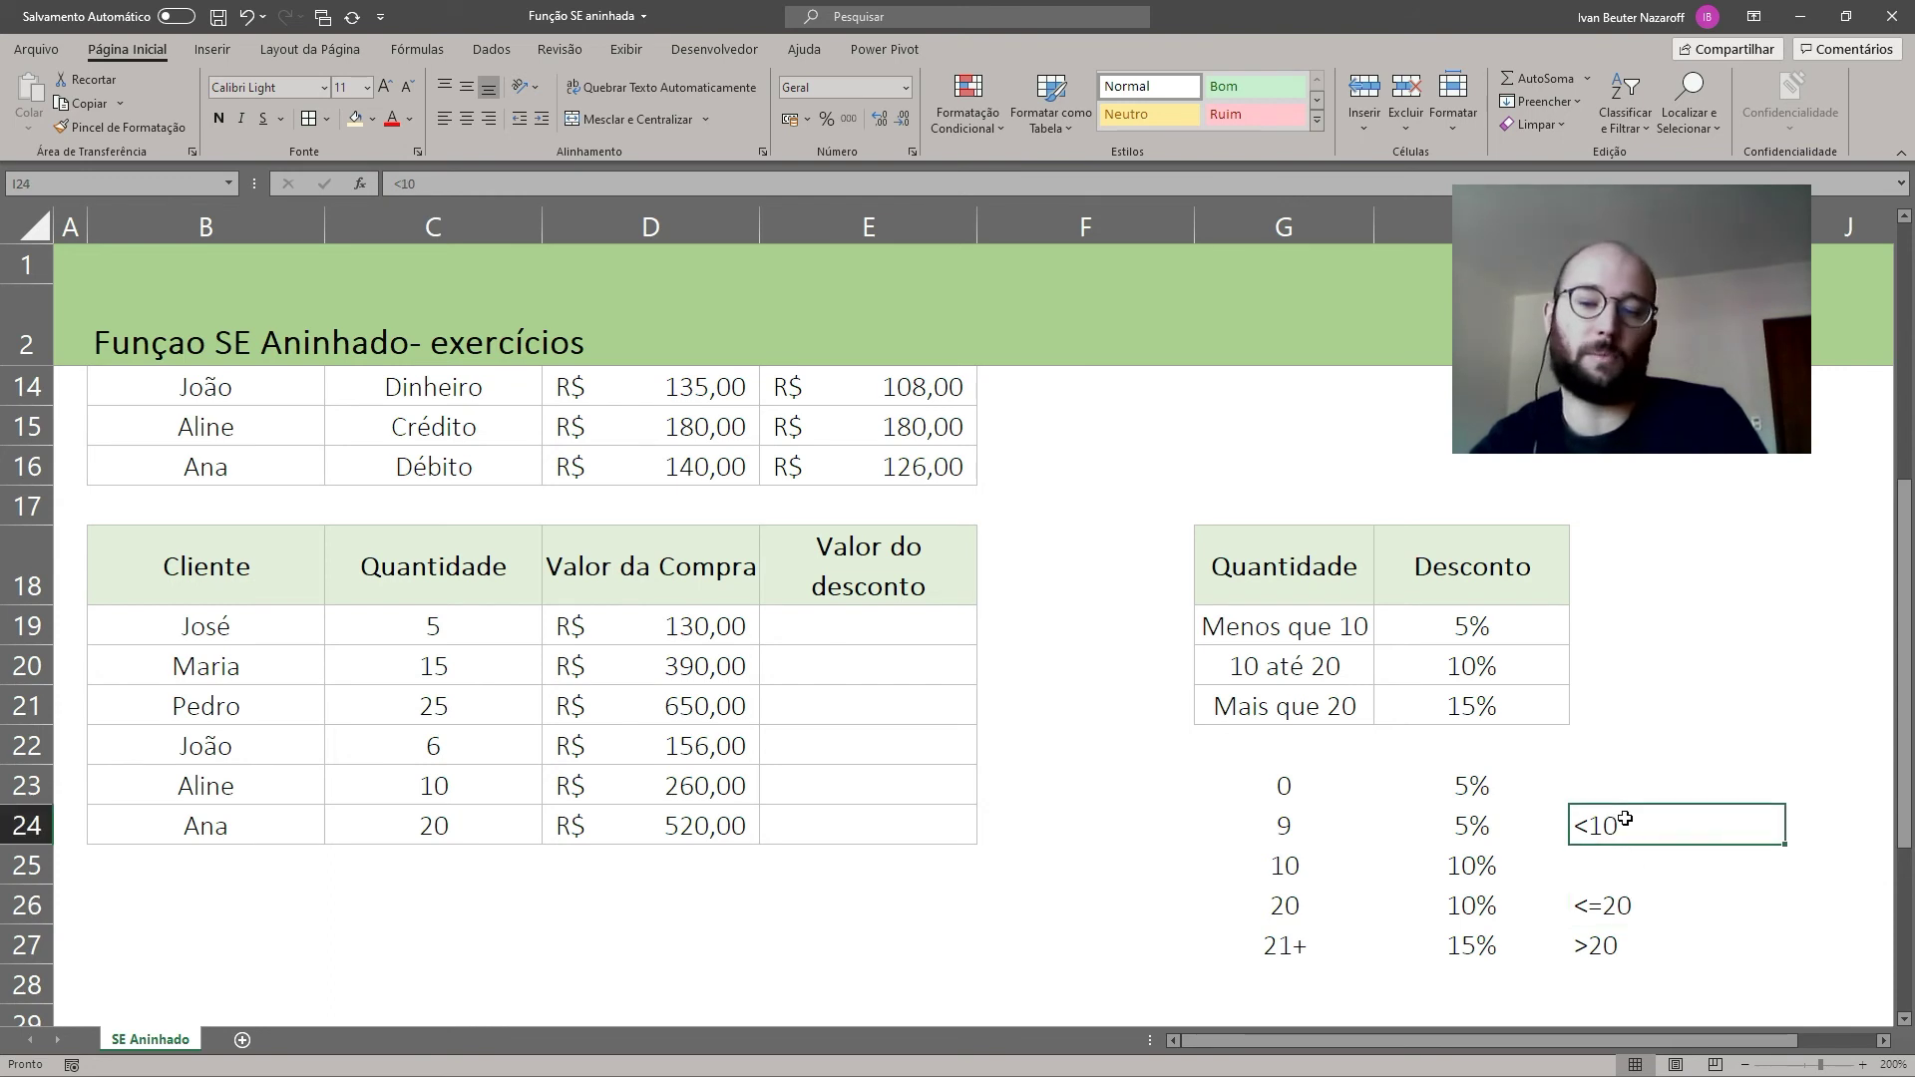
click(1622, 898)
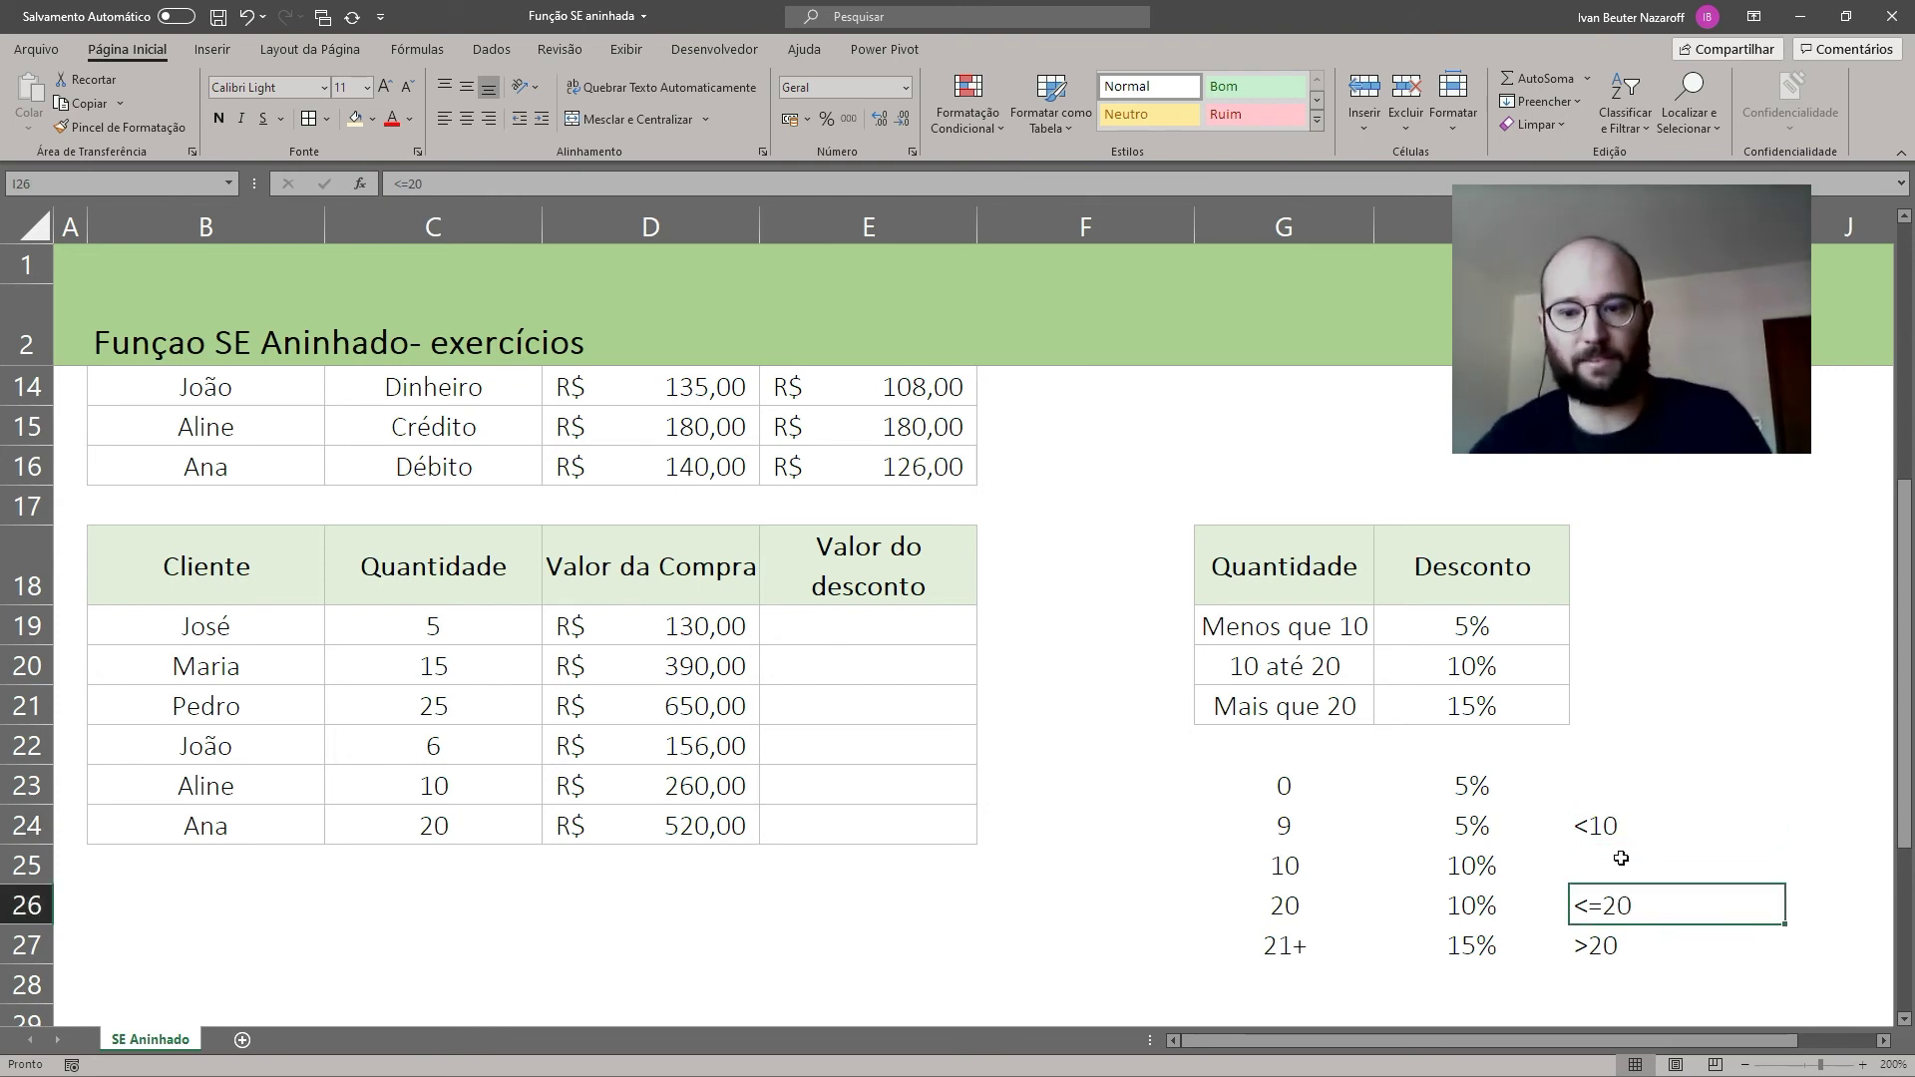
Step: Examine the order of the three conditions, checking how >20 in I27 relates to <=20 and <10
click(1606, 953)
click(1700, 827)
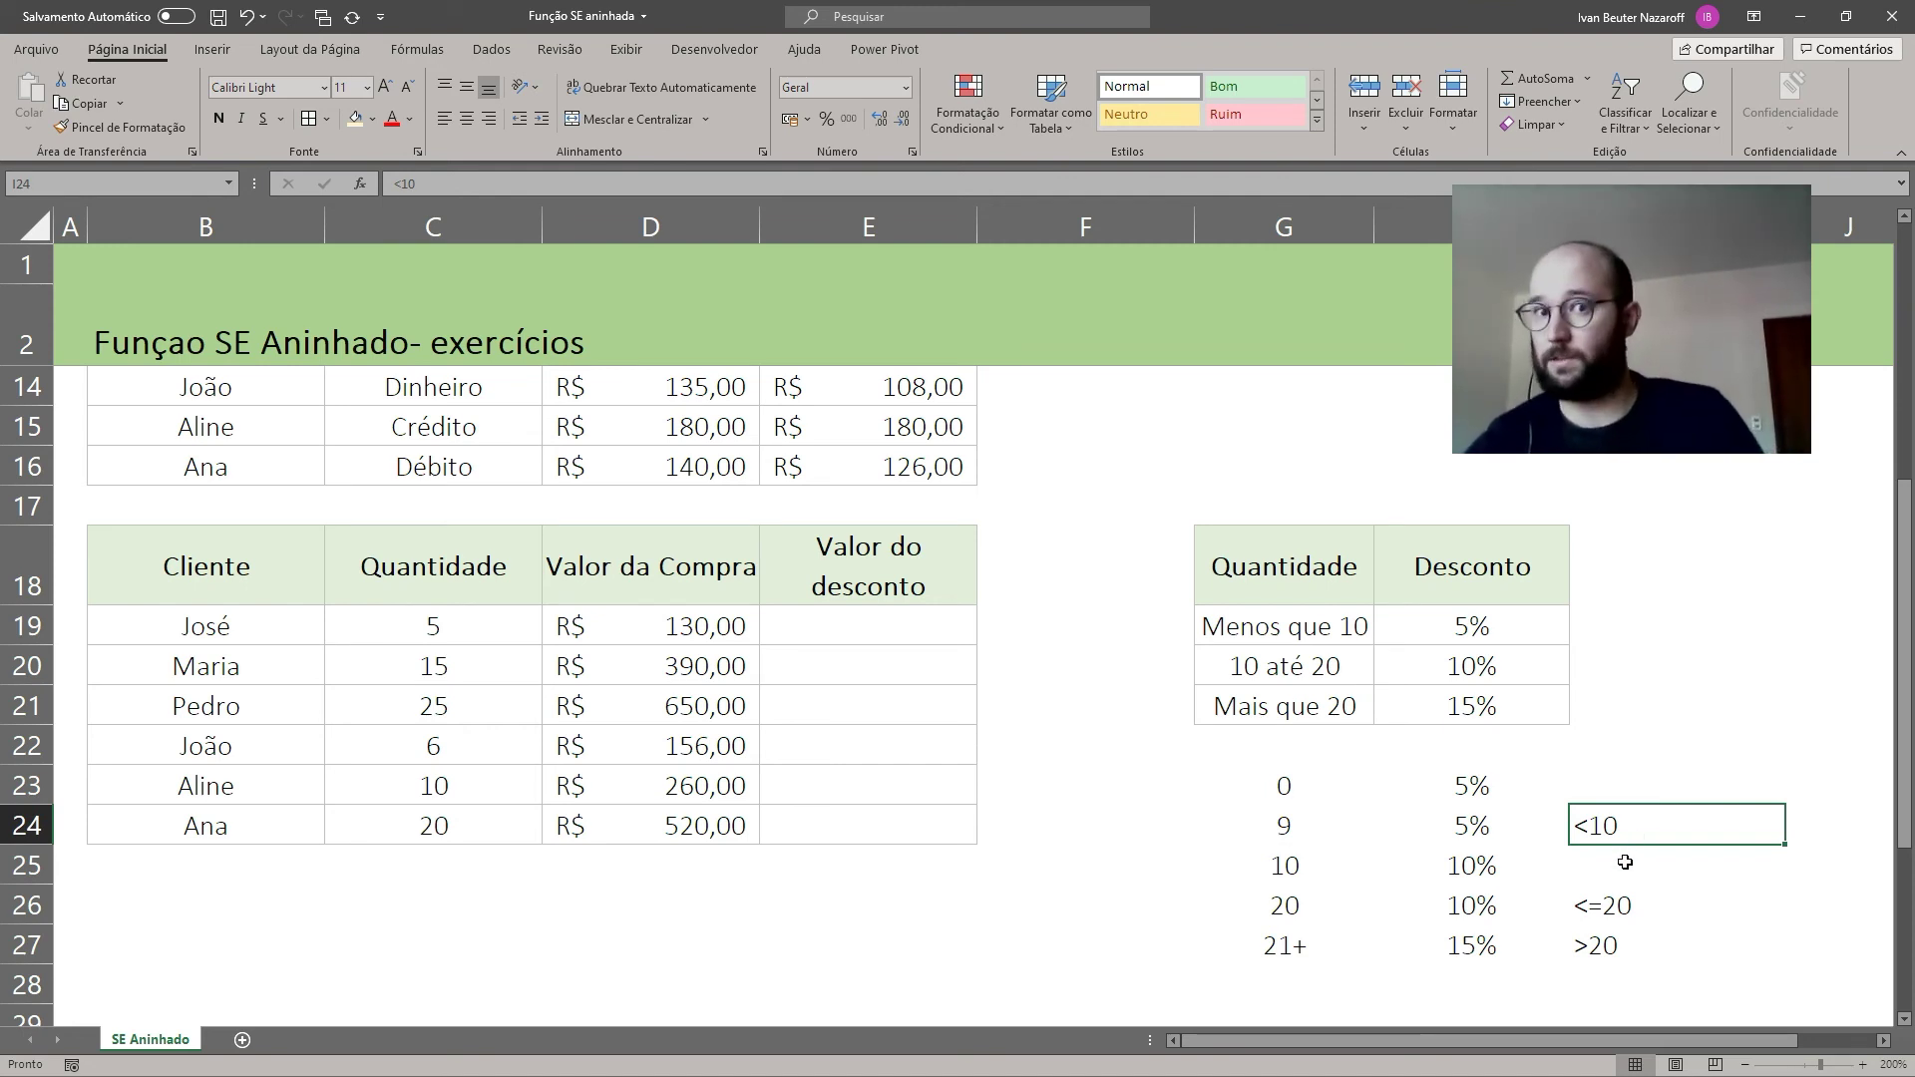
click(1630, 900)
click(1622, 948)
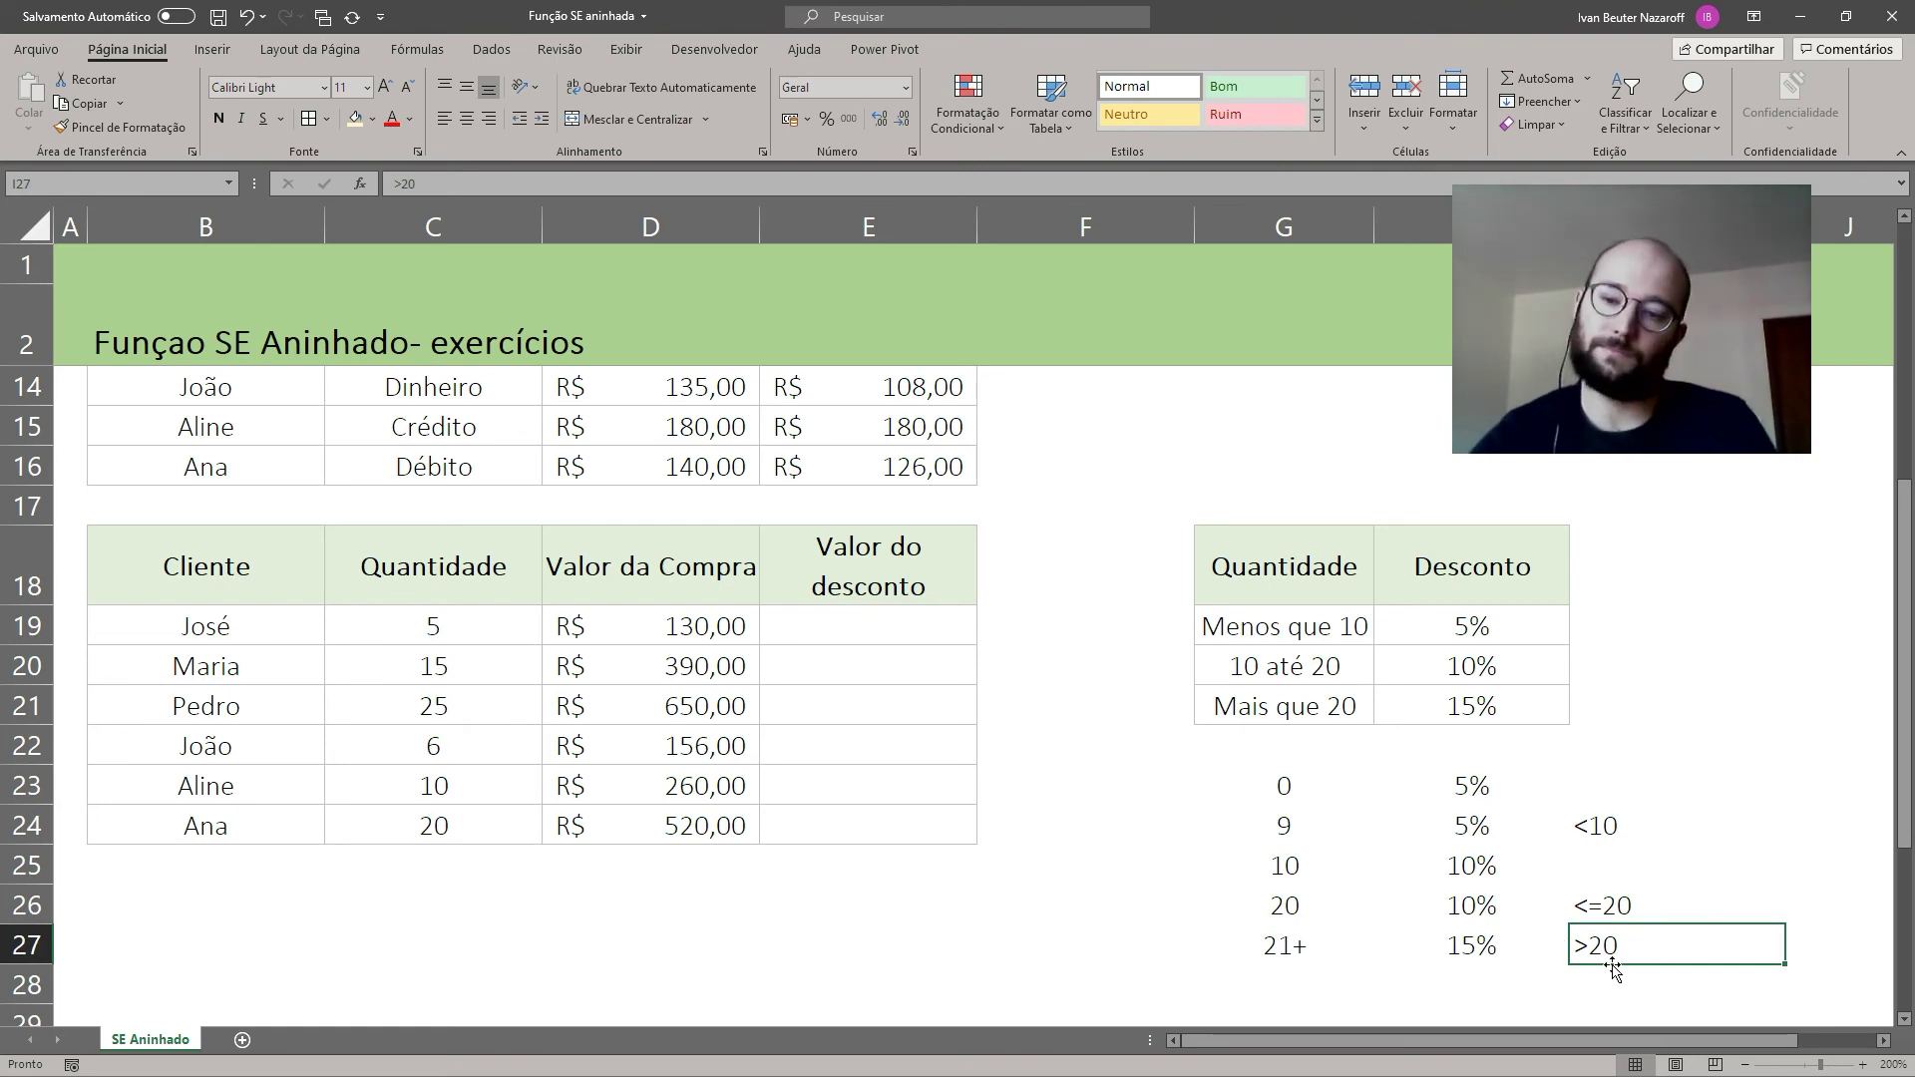
click(1621, 900)
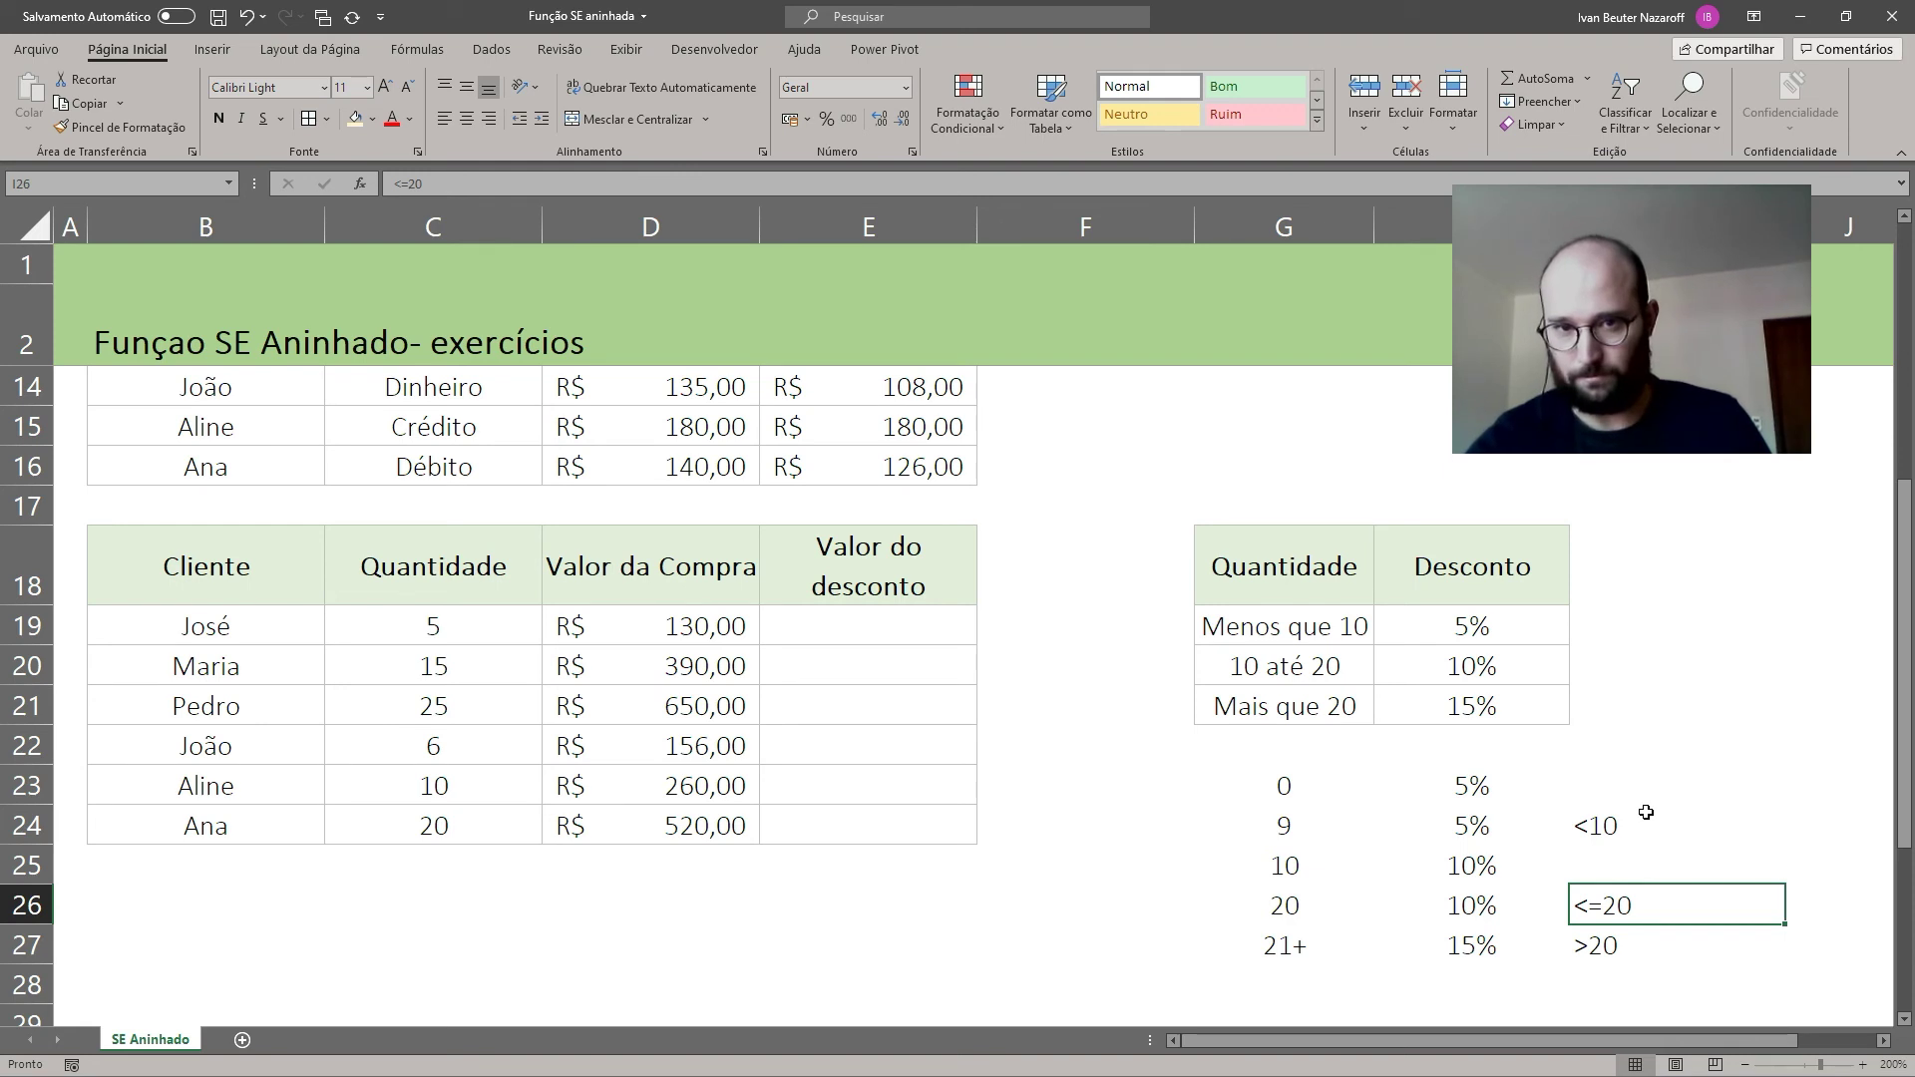
drag(1642, 907, 1646, 798)
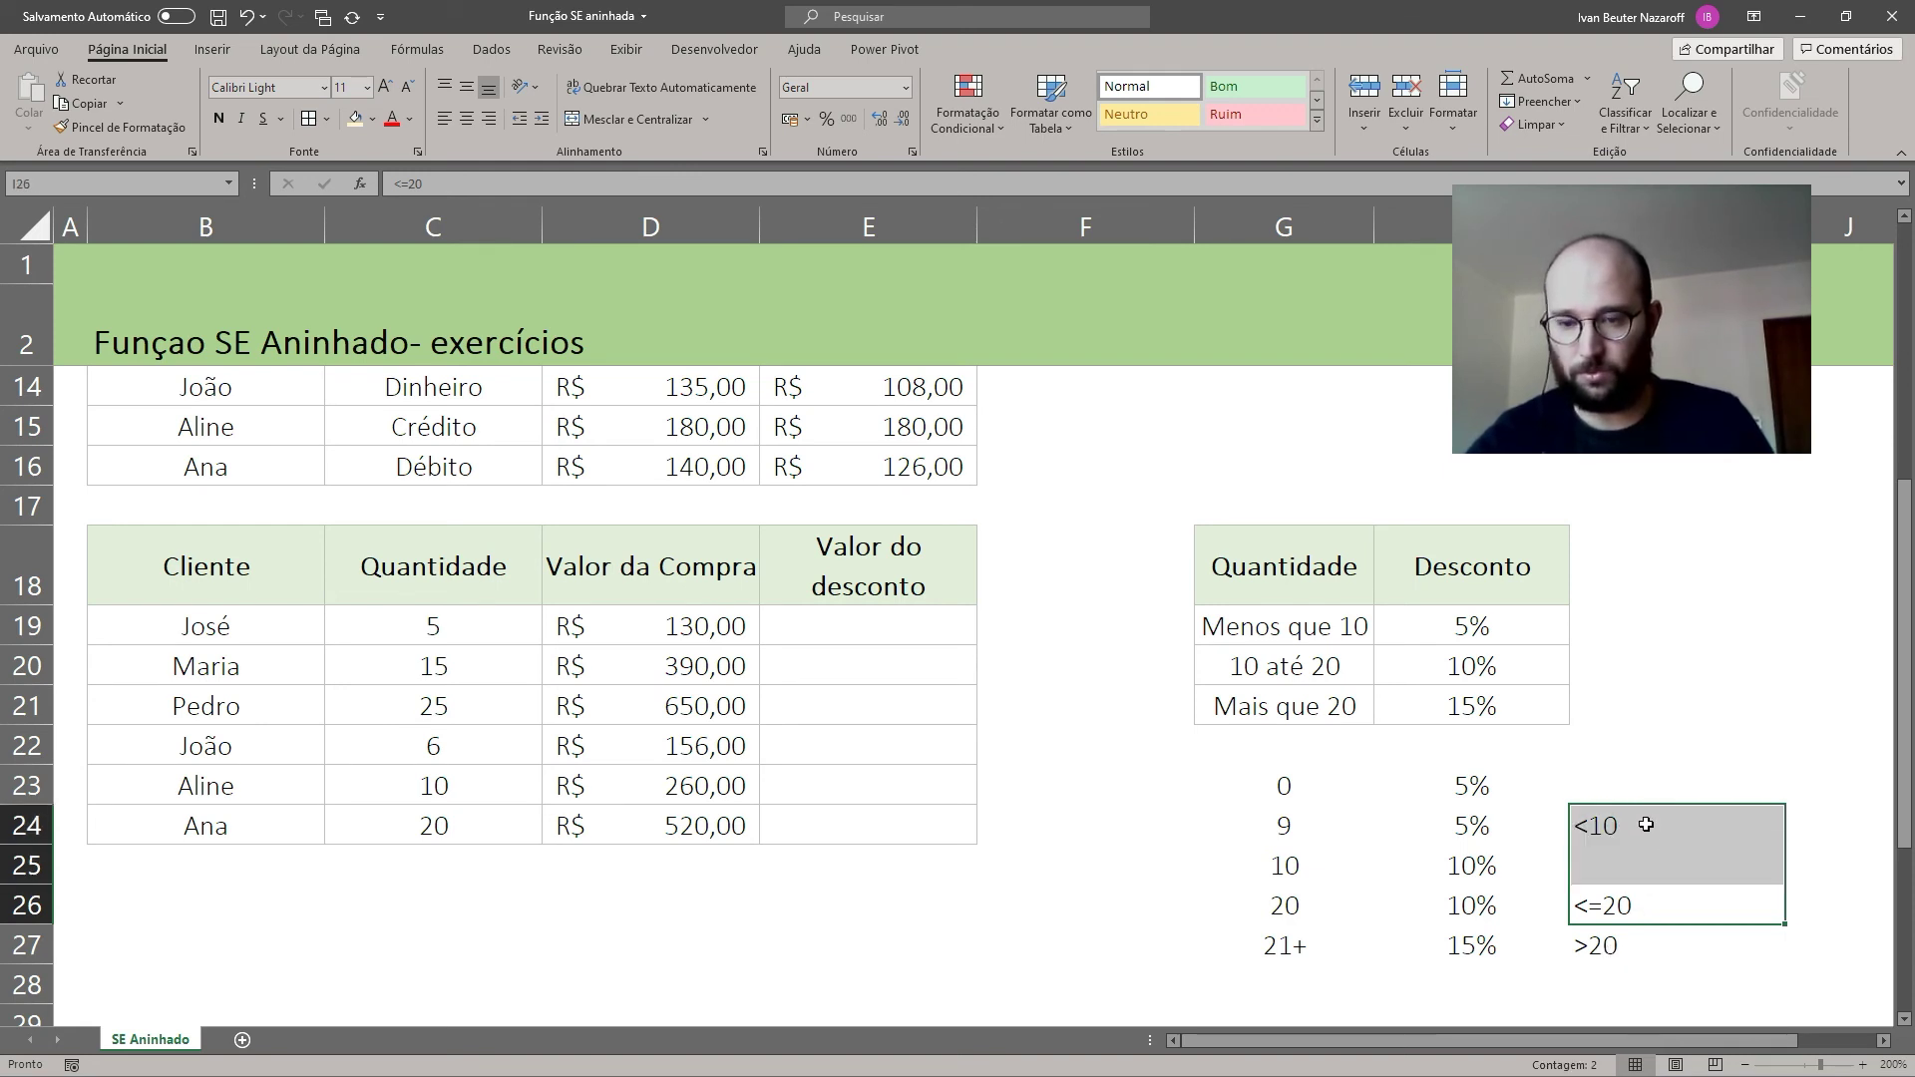
click(1624, 955)
click(1613, 913)
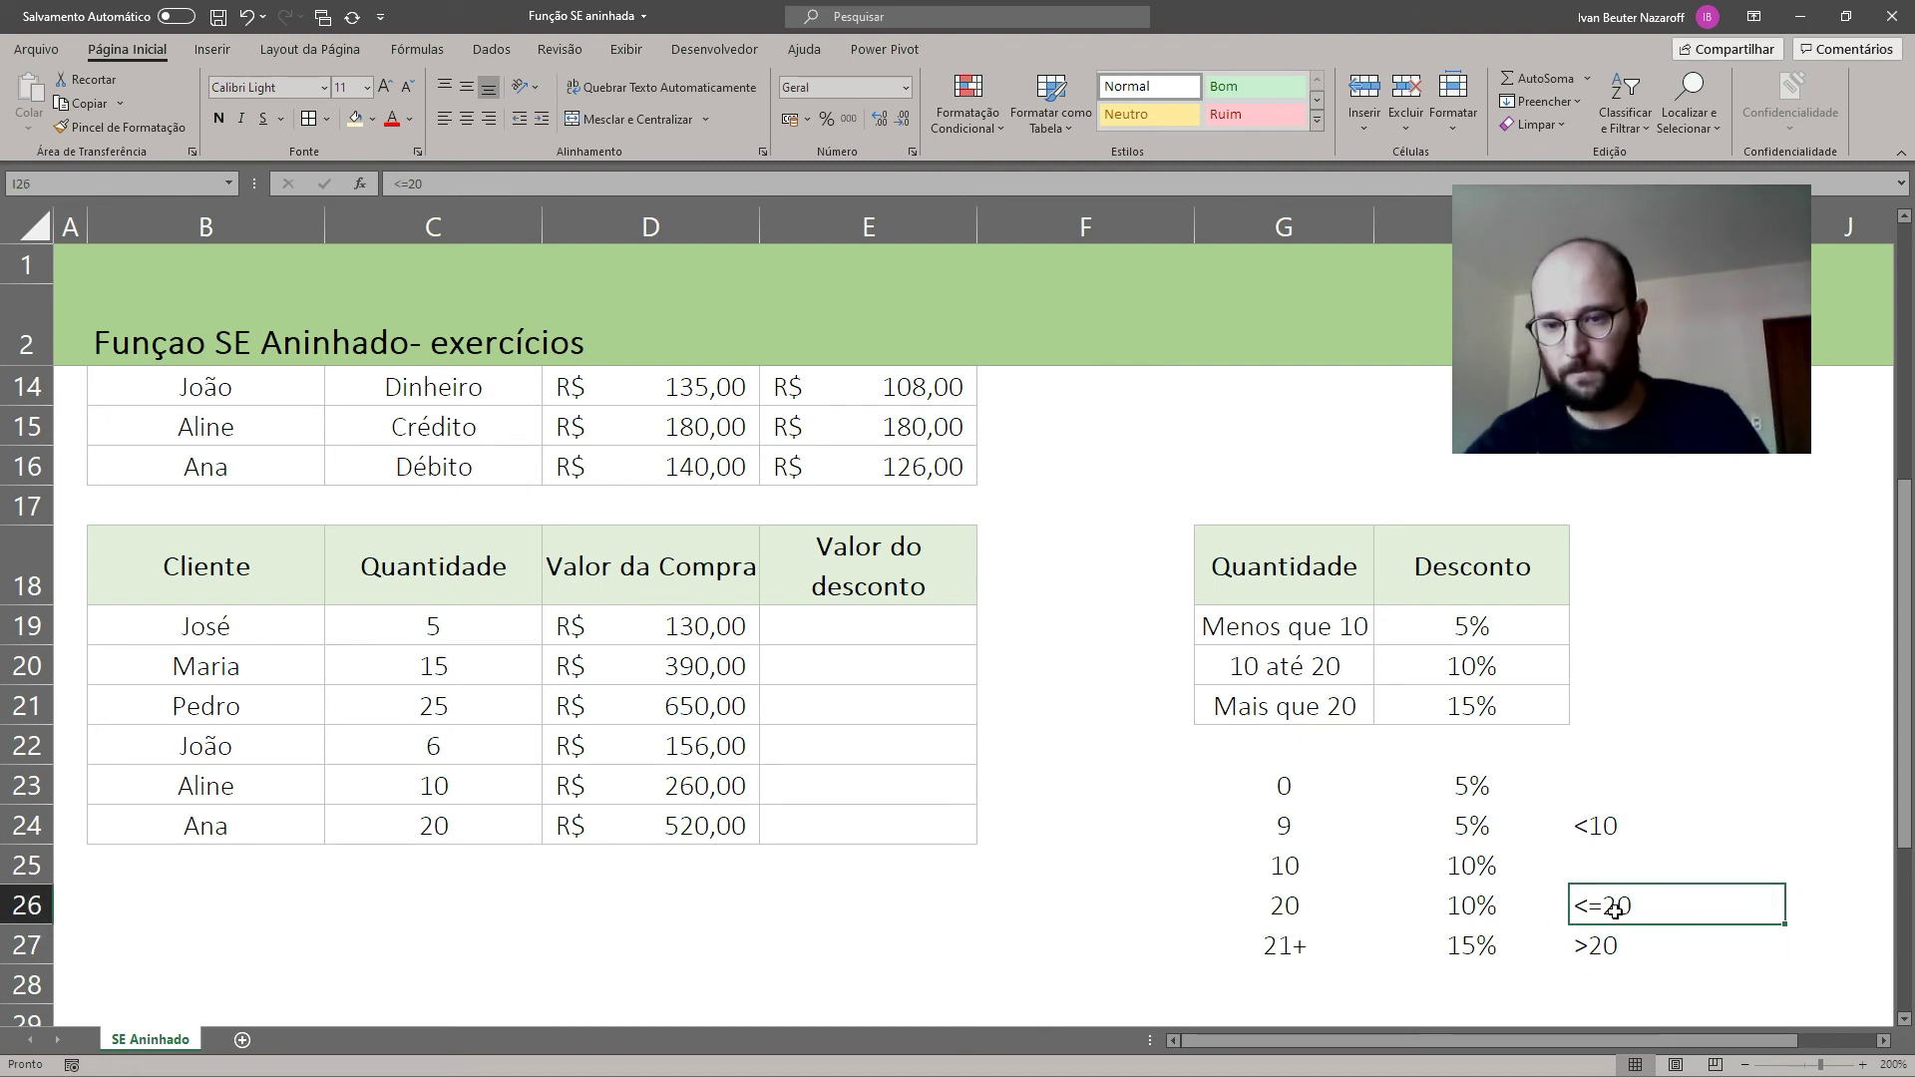
drag(1618, 904, 1612, 796)
click(1595, 822)
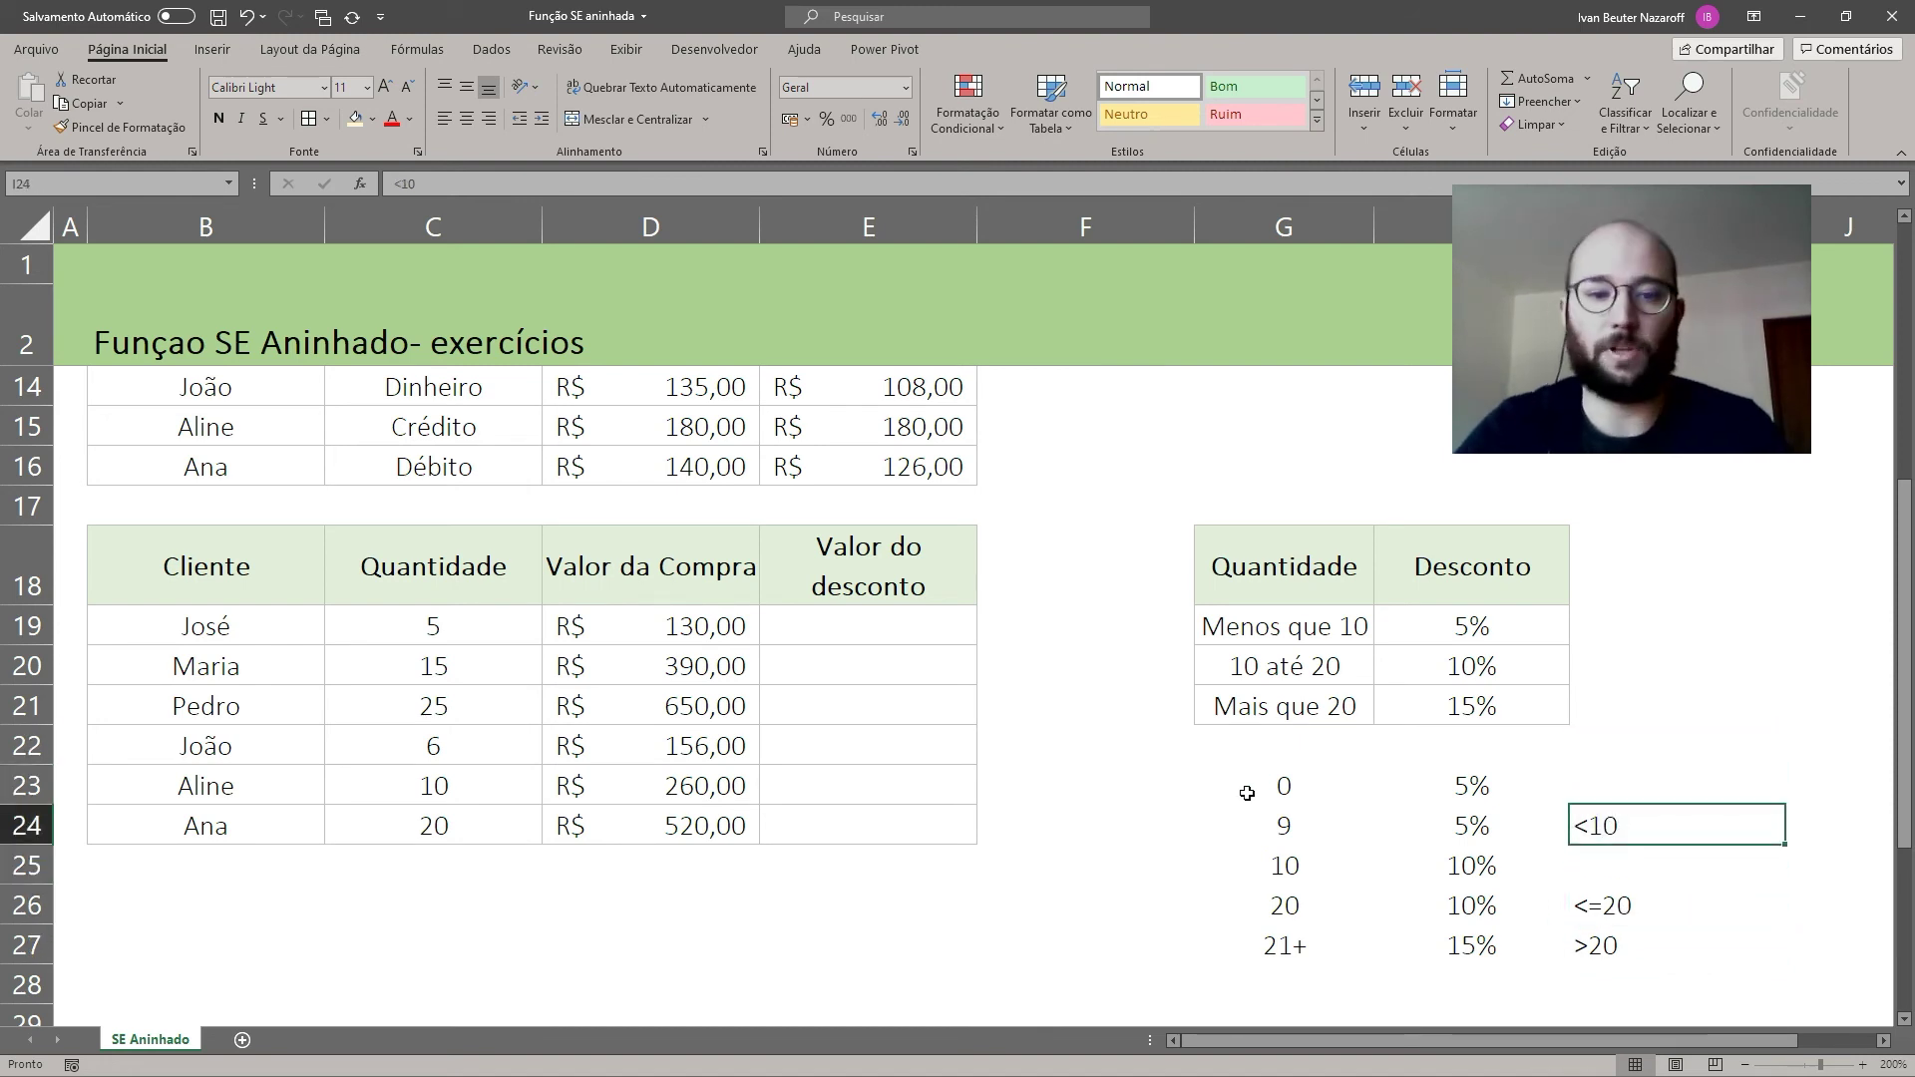
Step: Begin an SE formula in E19 with the test C19<10 and D19*,05 as the value if true
click(933, 629)
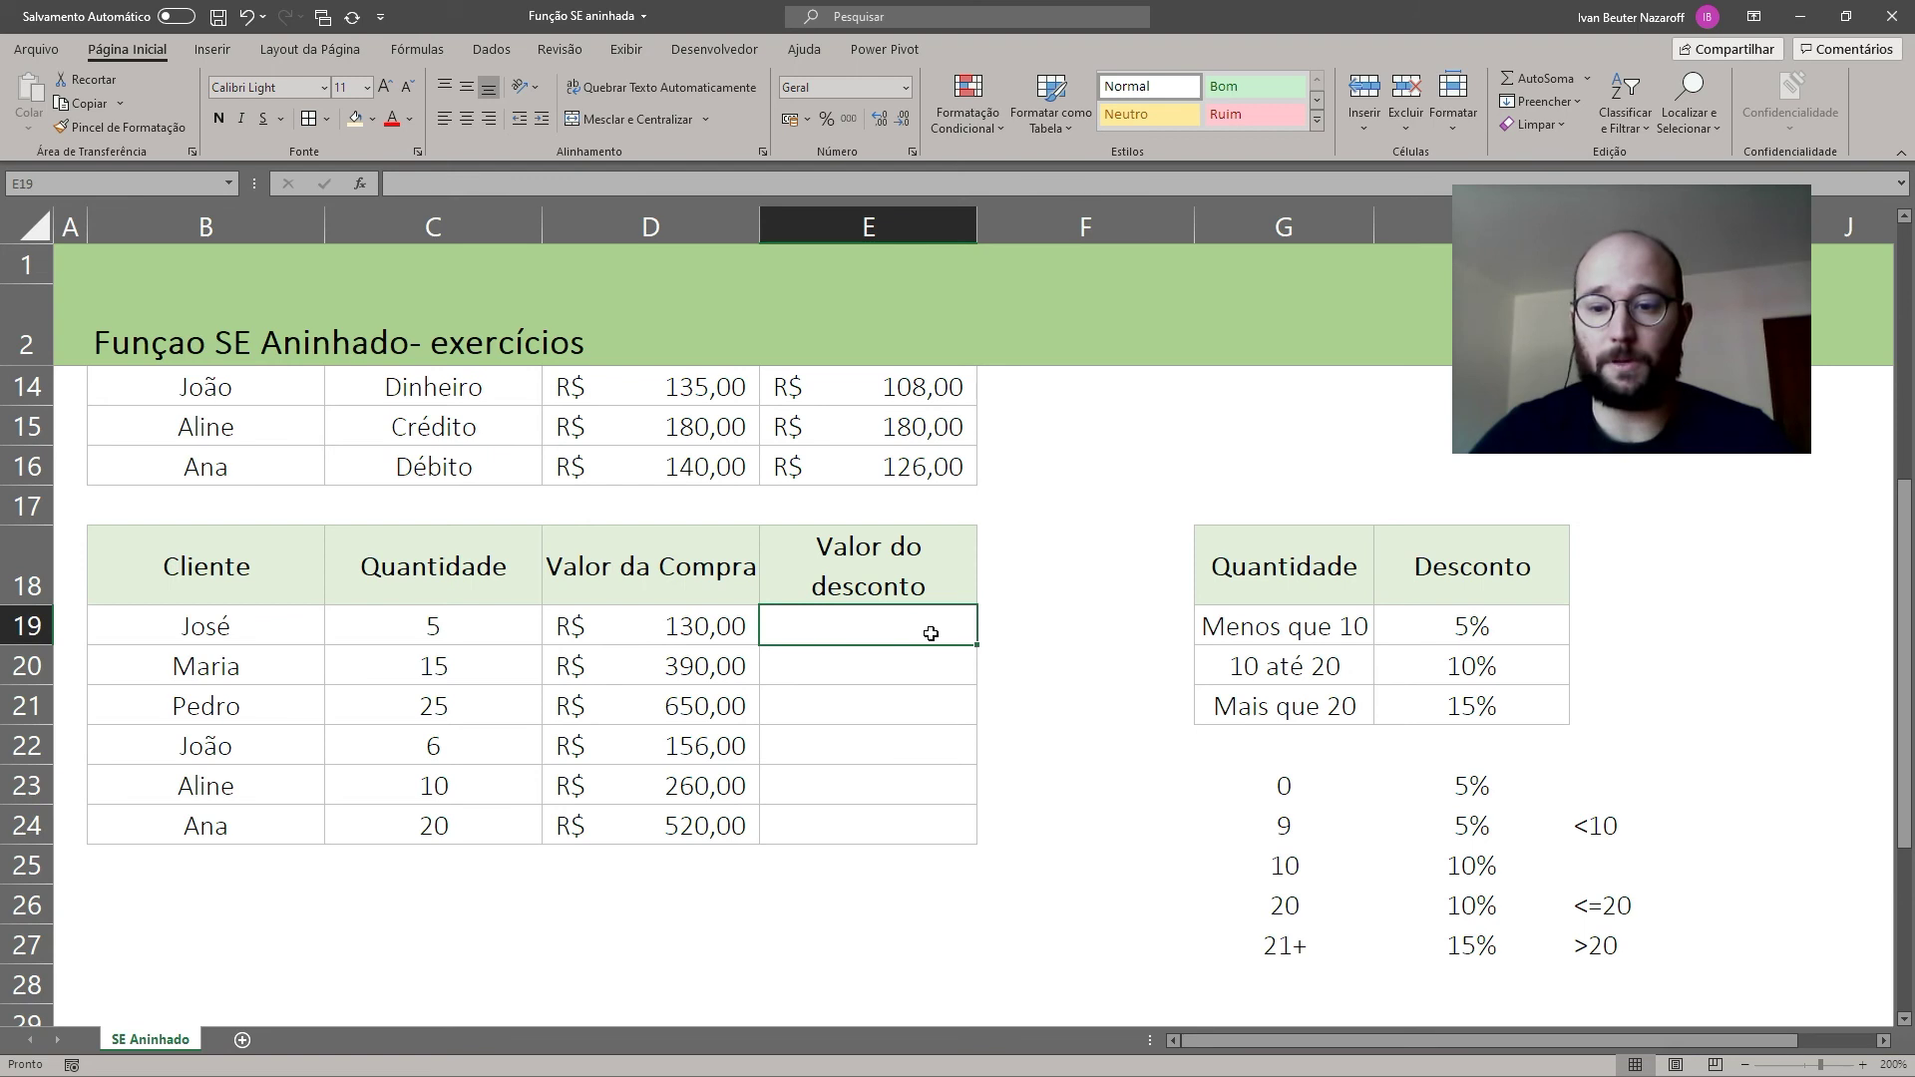
text(=)
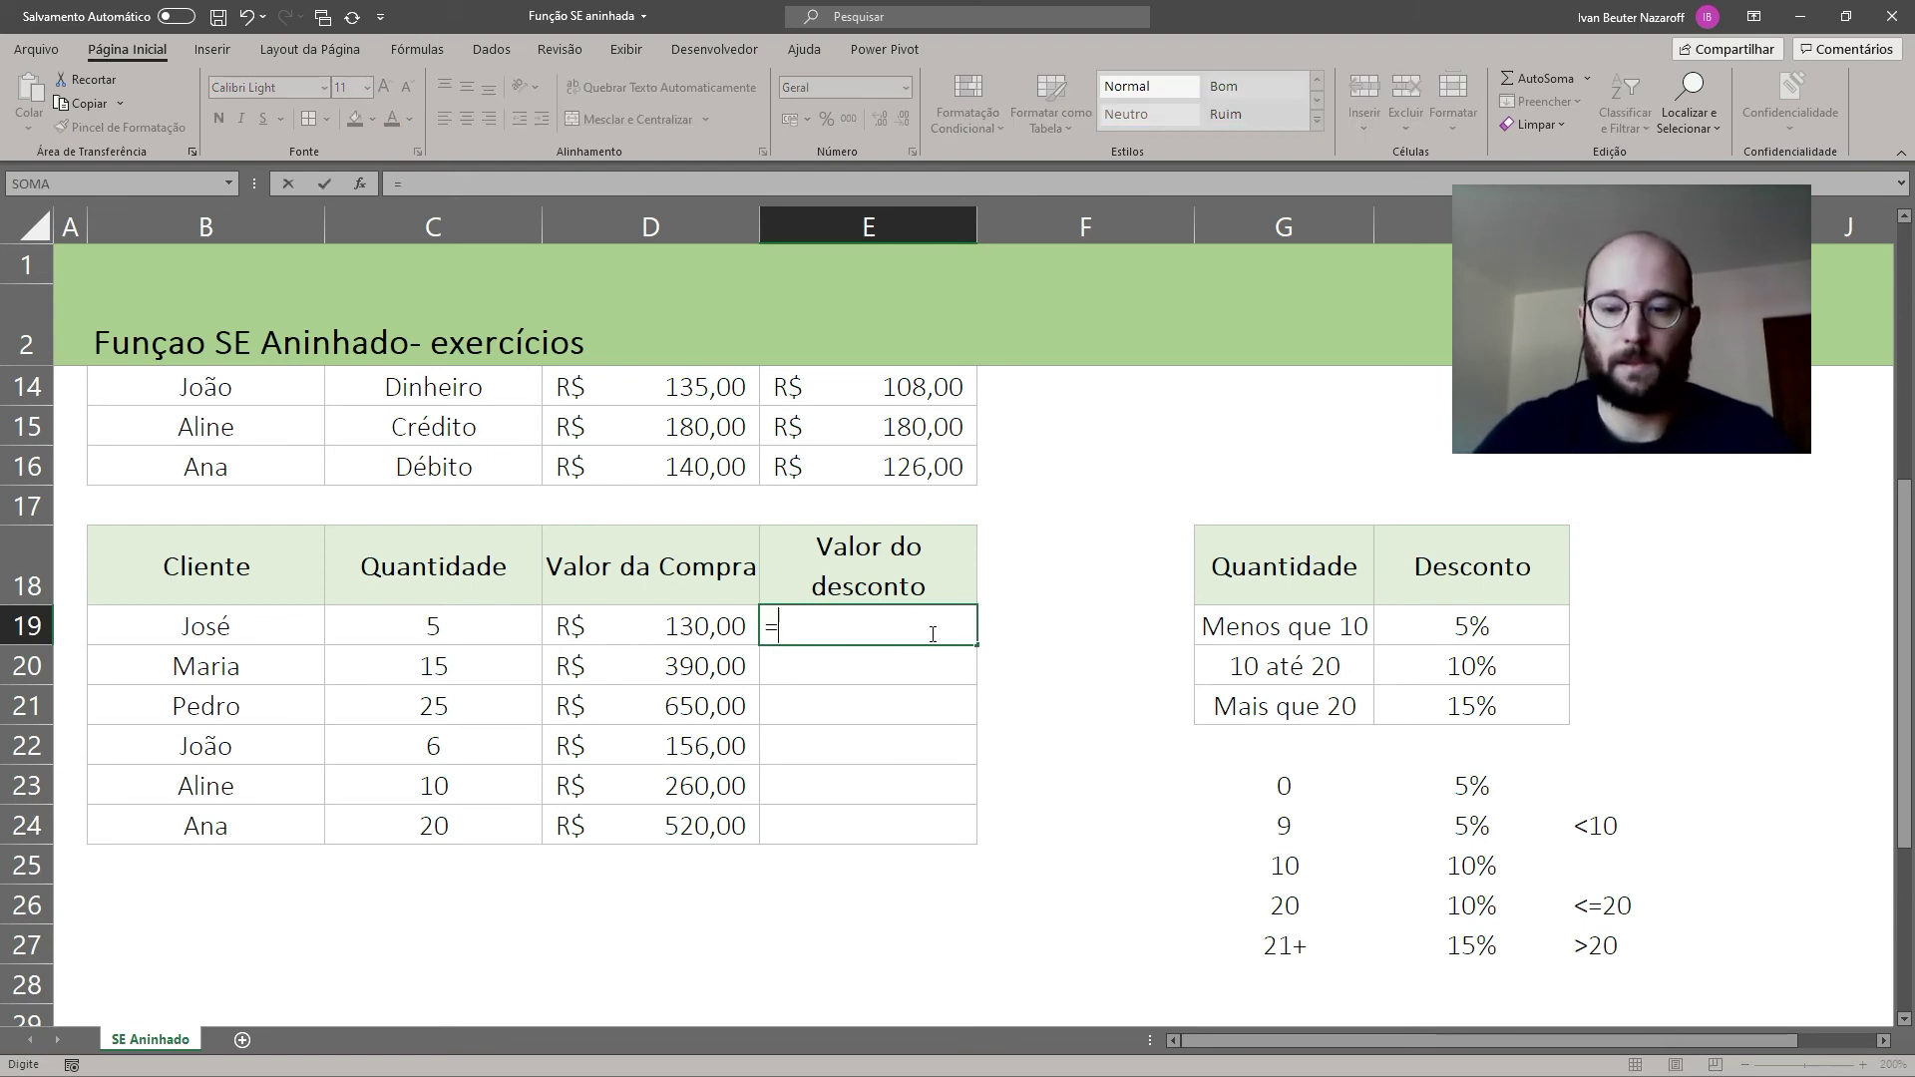
text(se()
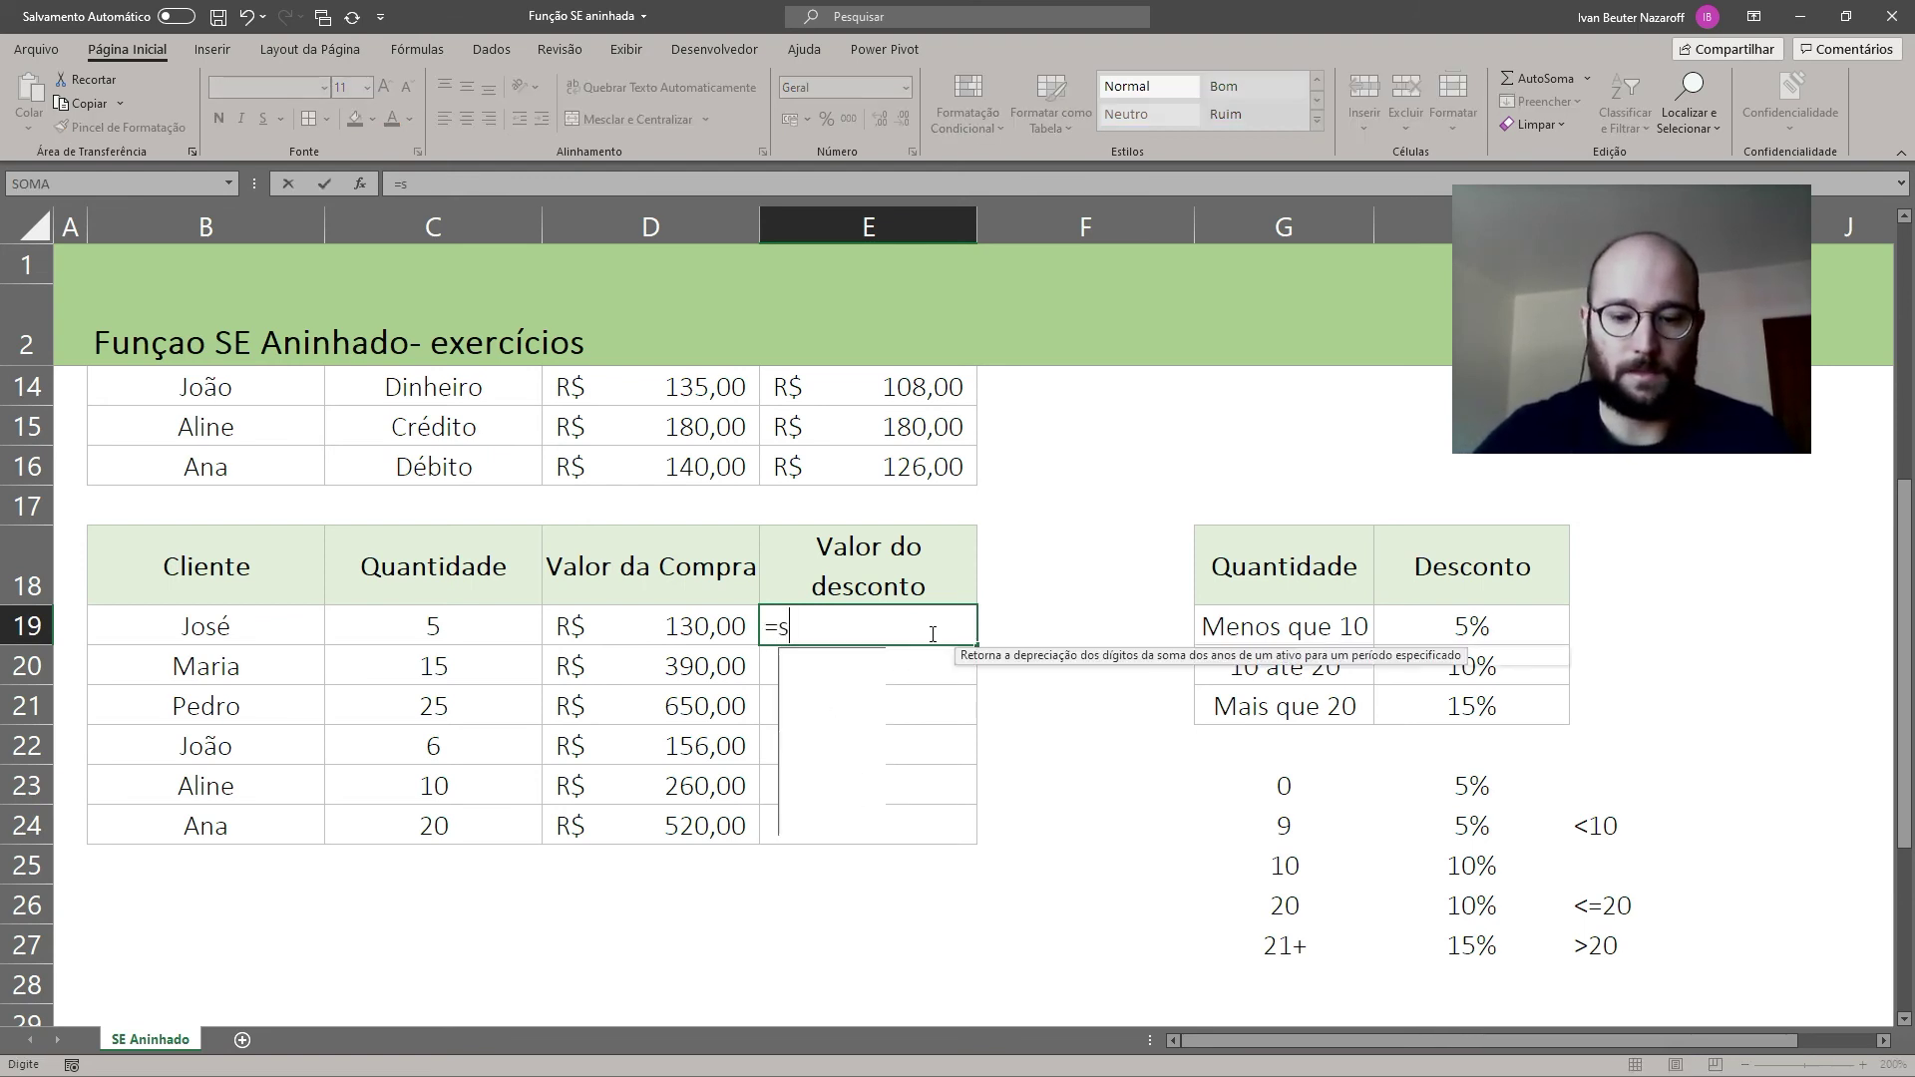
click(507, 610)
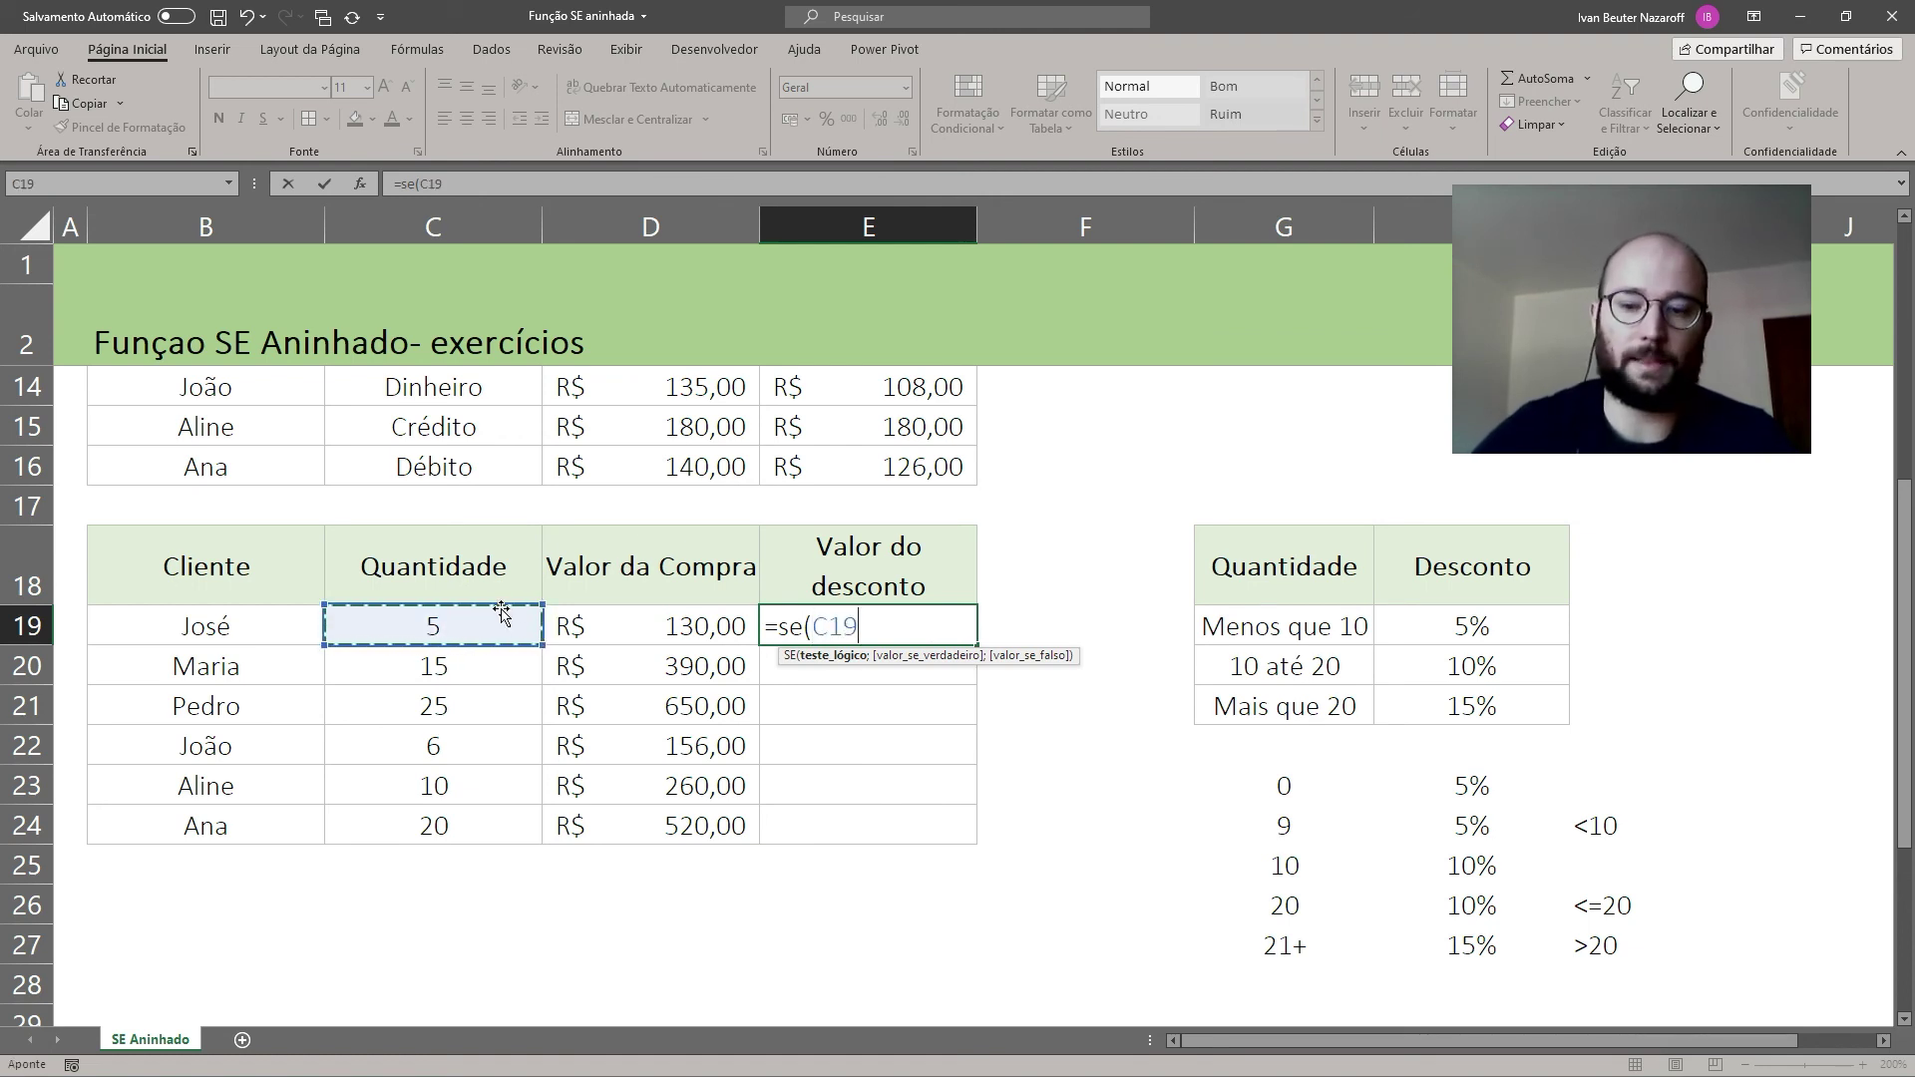
text(<10)
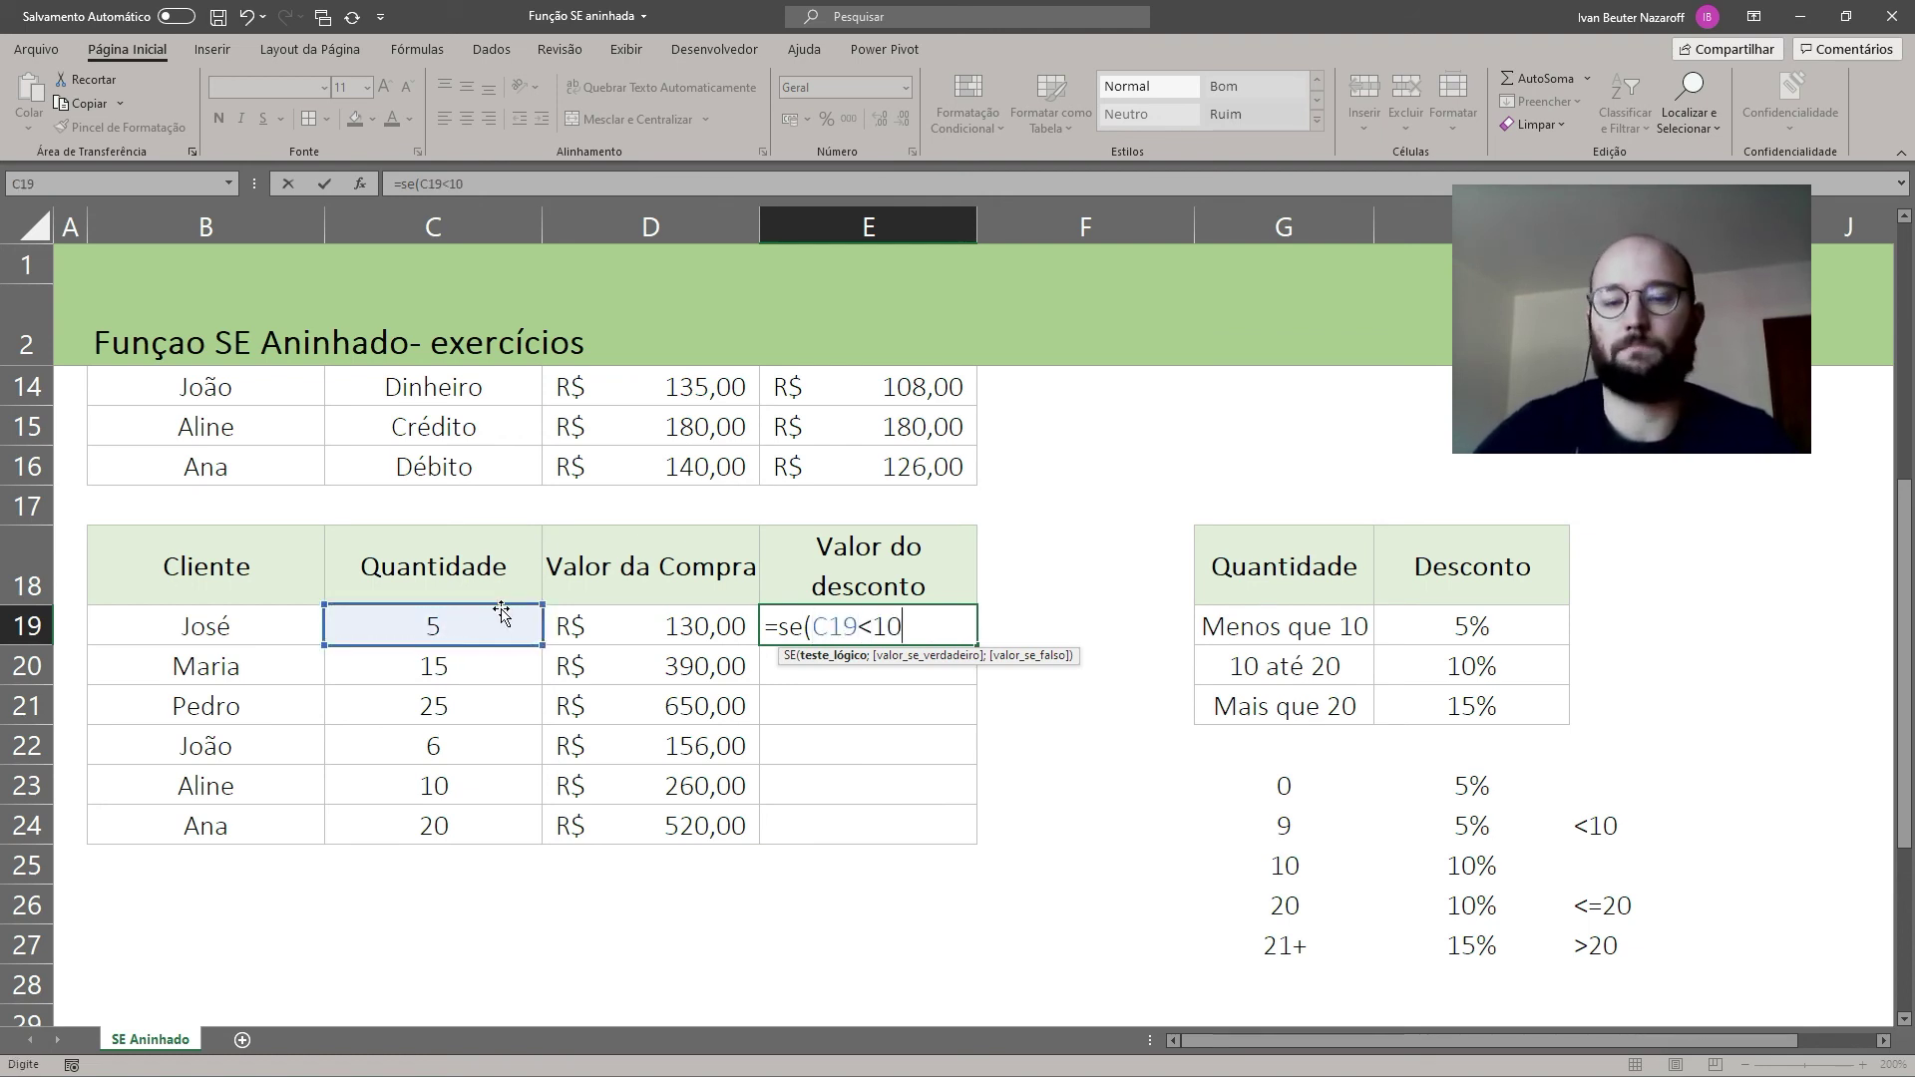
text(;)
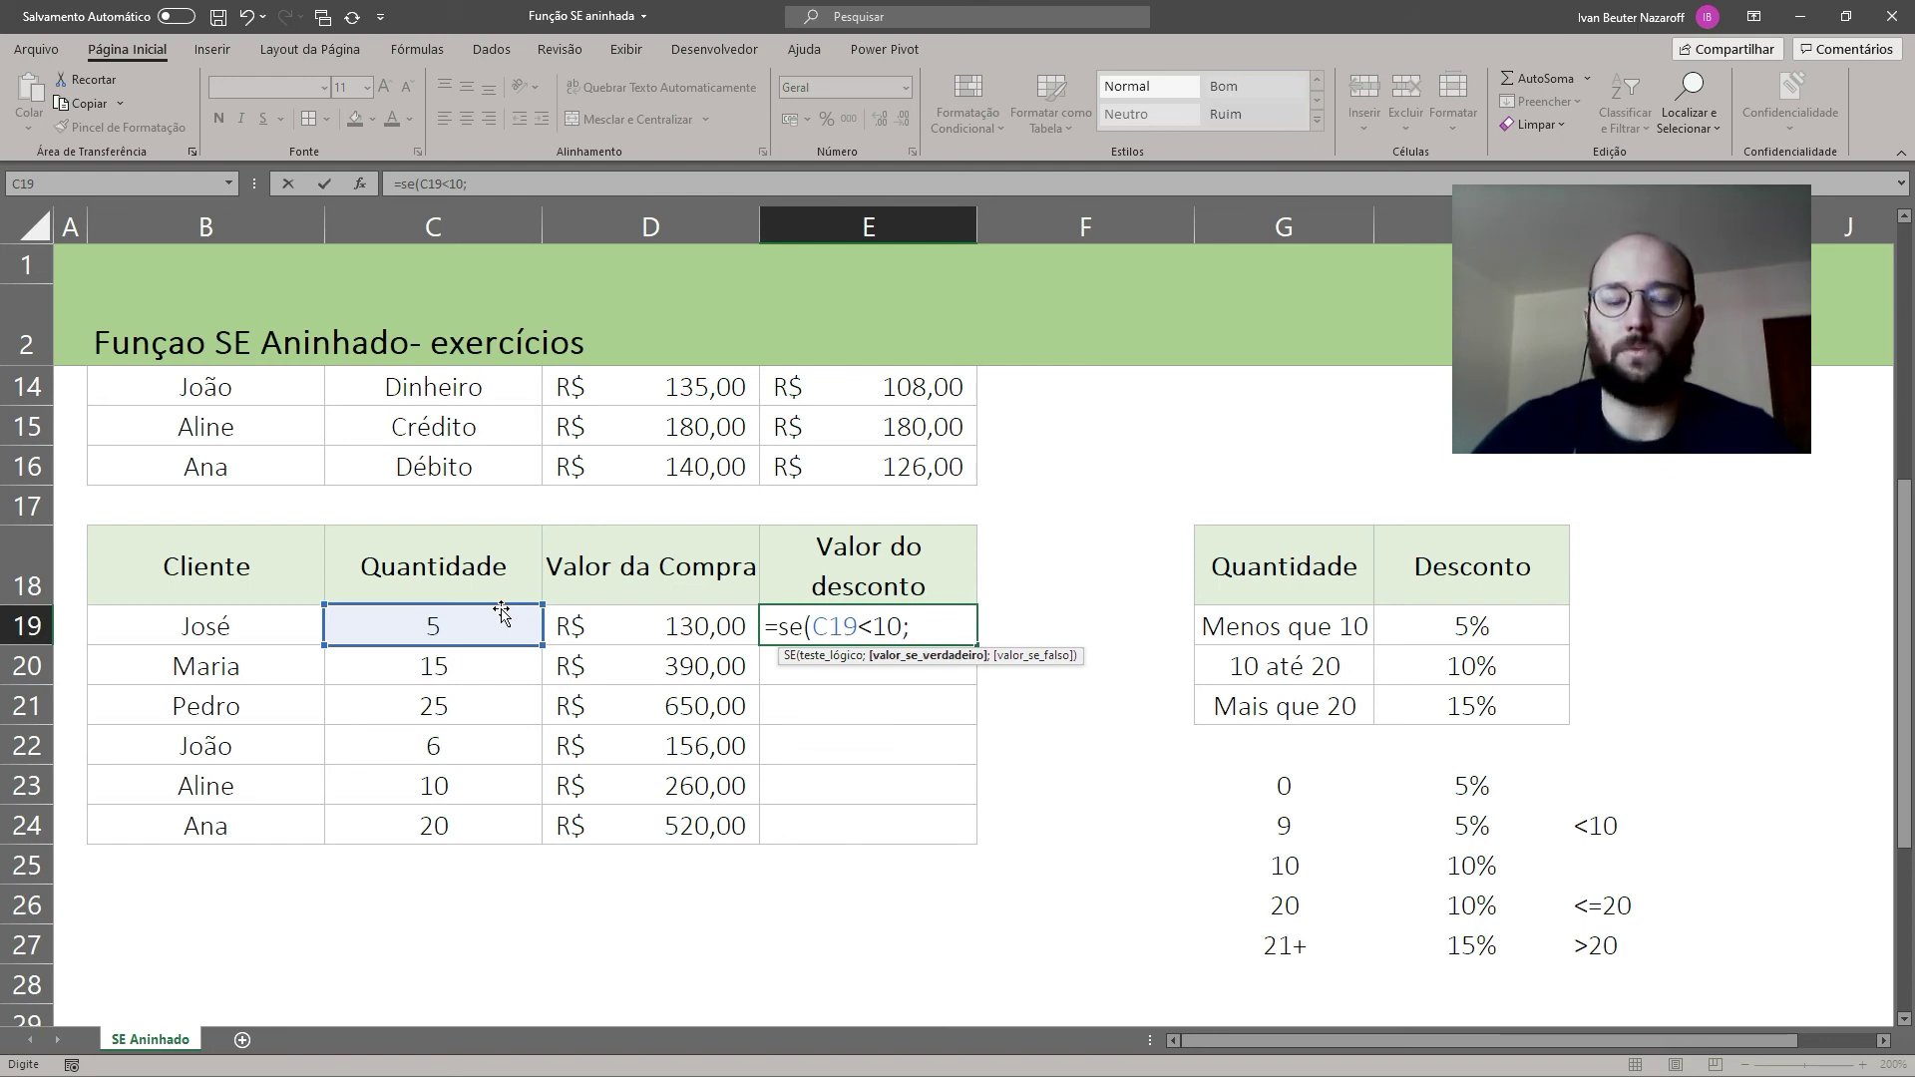
click(641, 619)
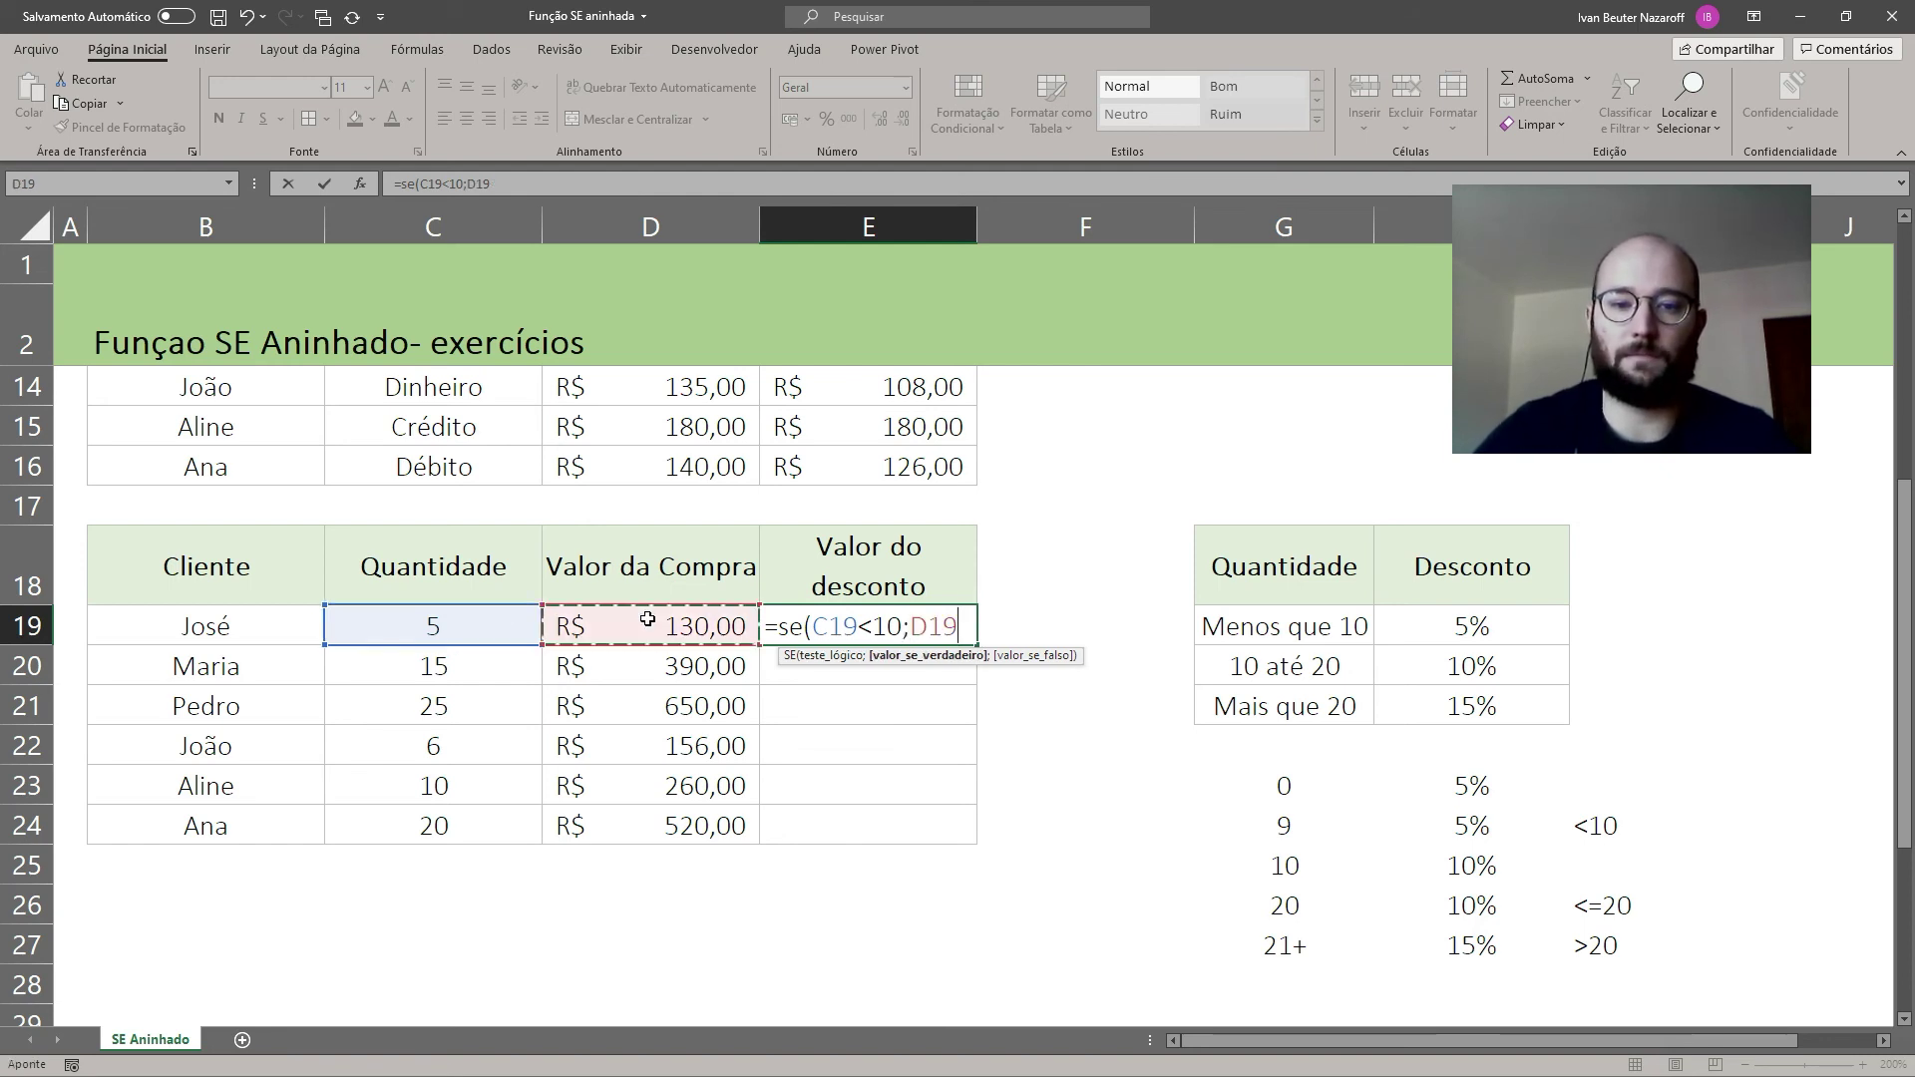
text(*)
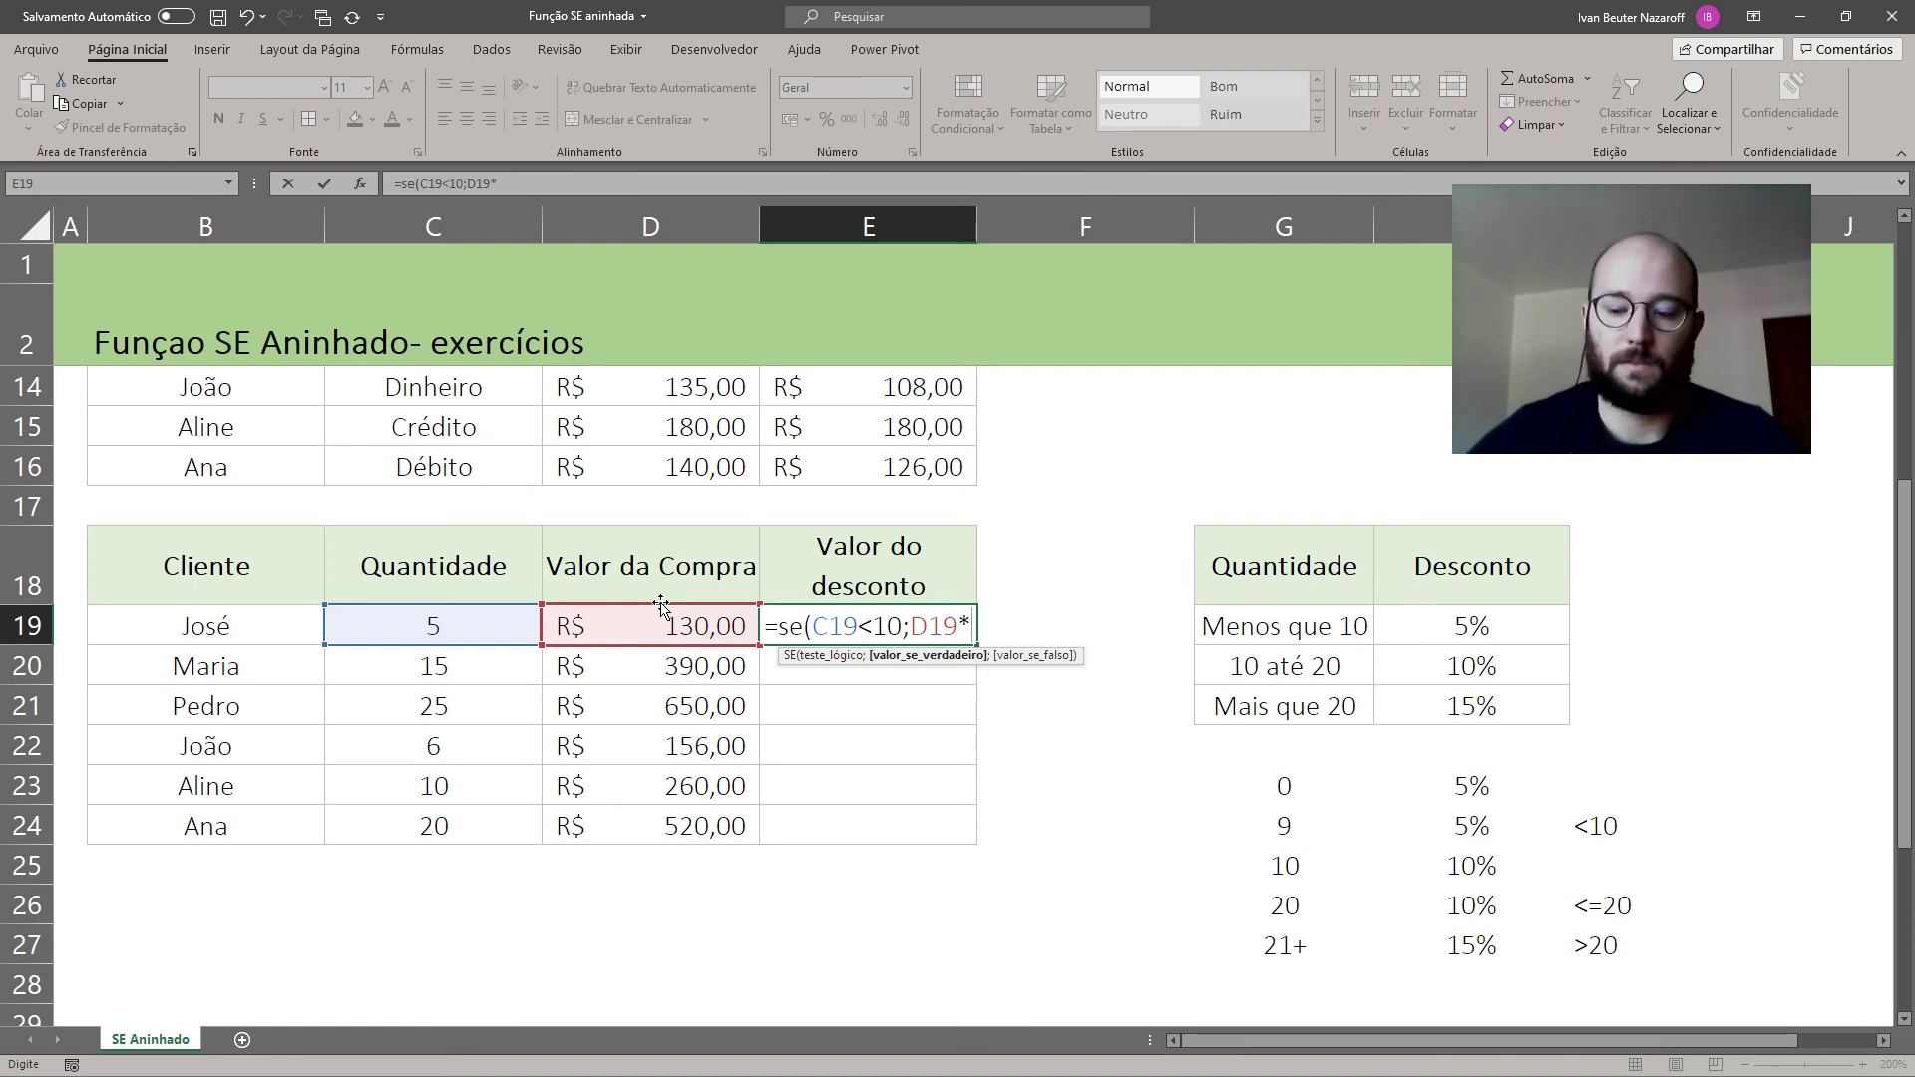
text(,05)
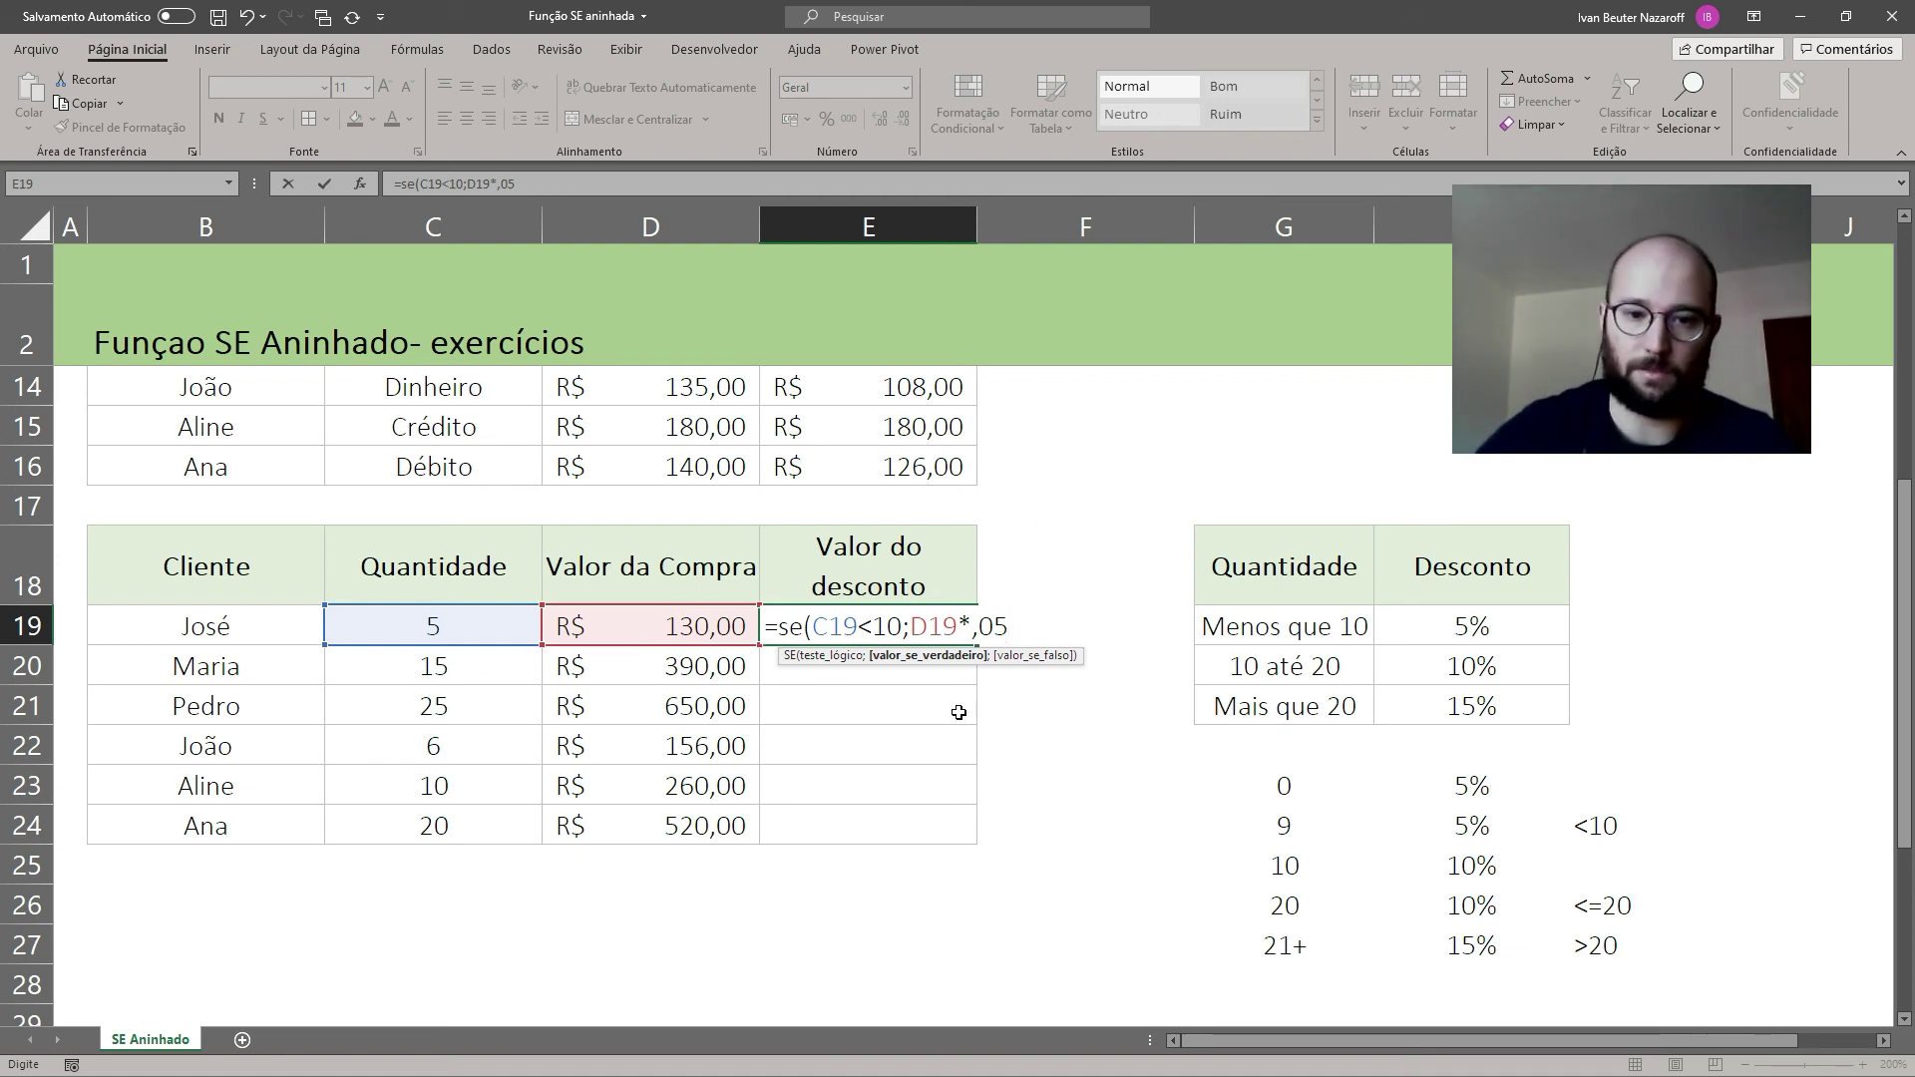
Step: Nest a second SE as the value if false in E19's formula, testing C19<=20 with D19*0,1 as its value if true
text(;)
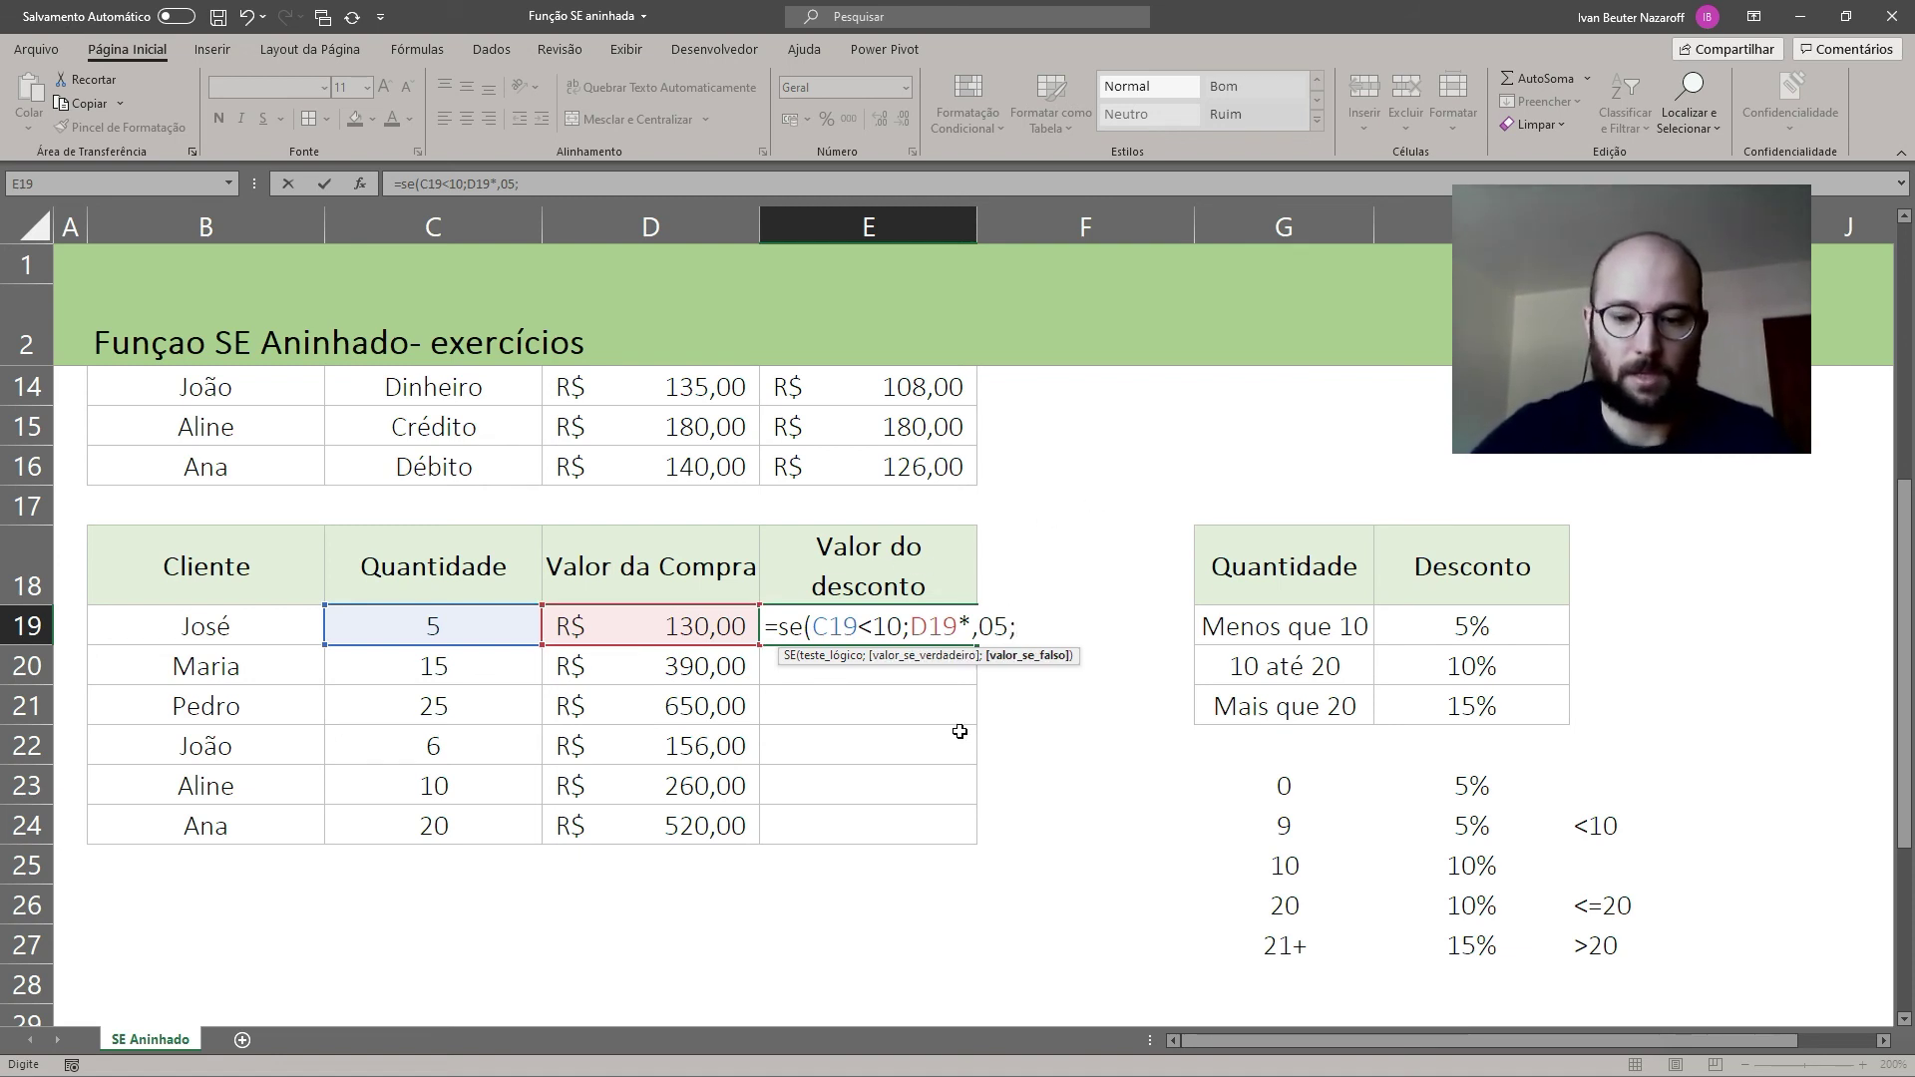
key(BackSpace)
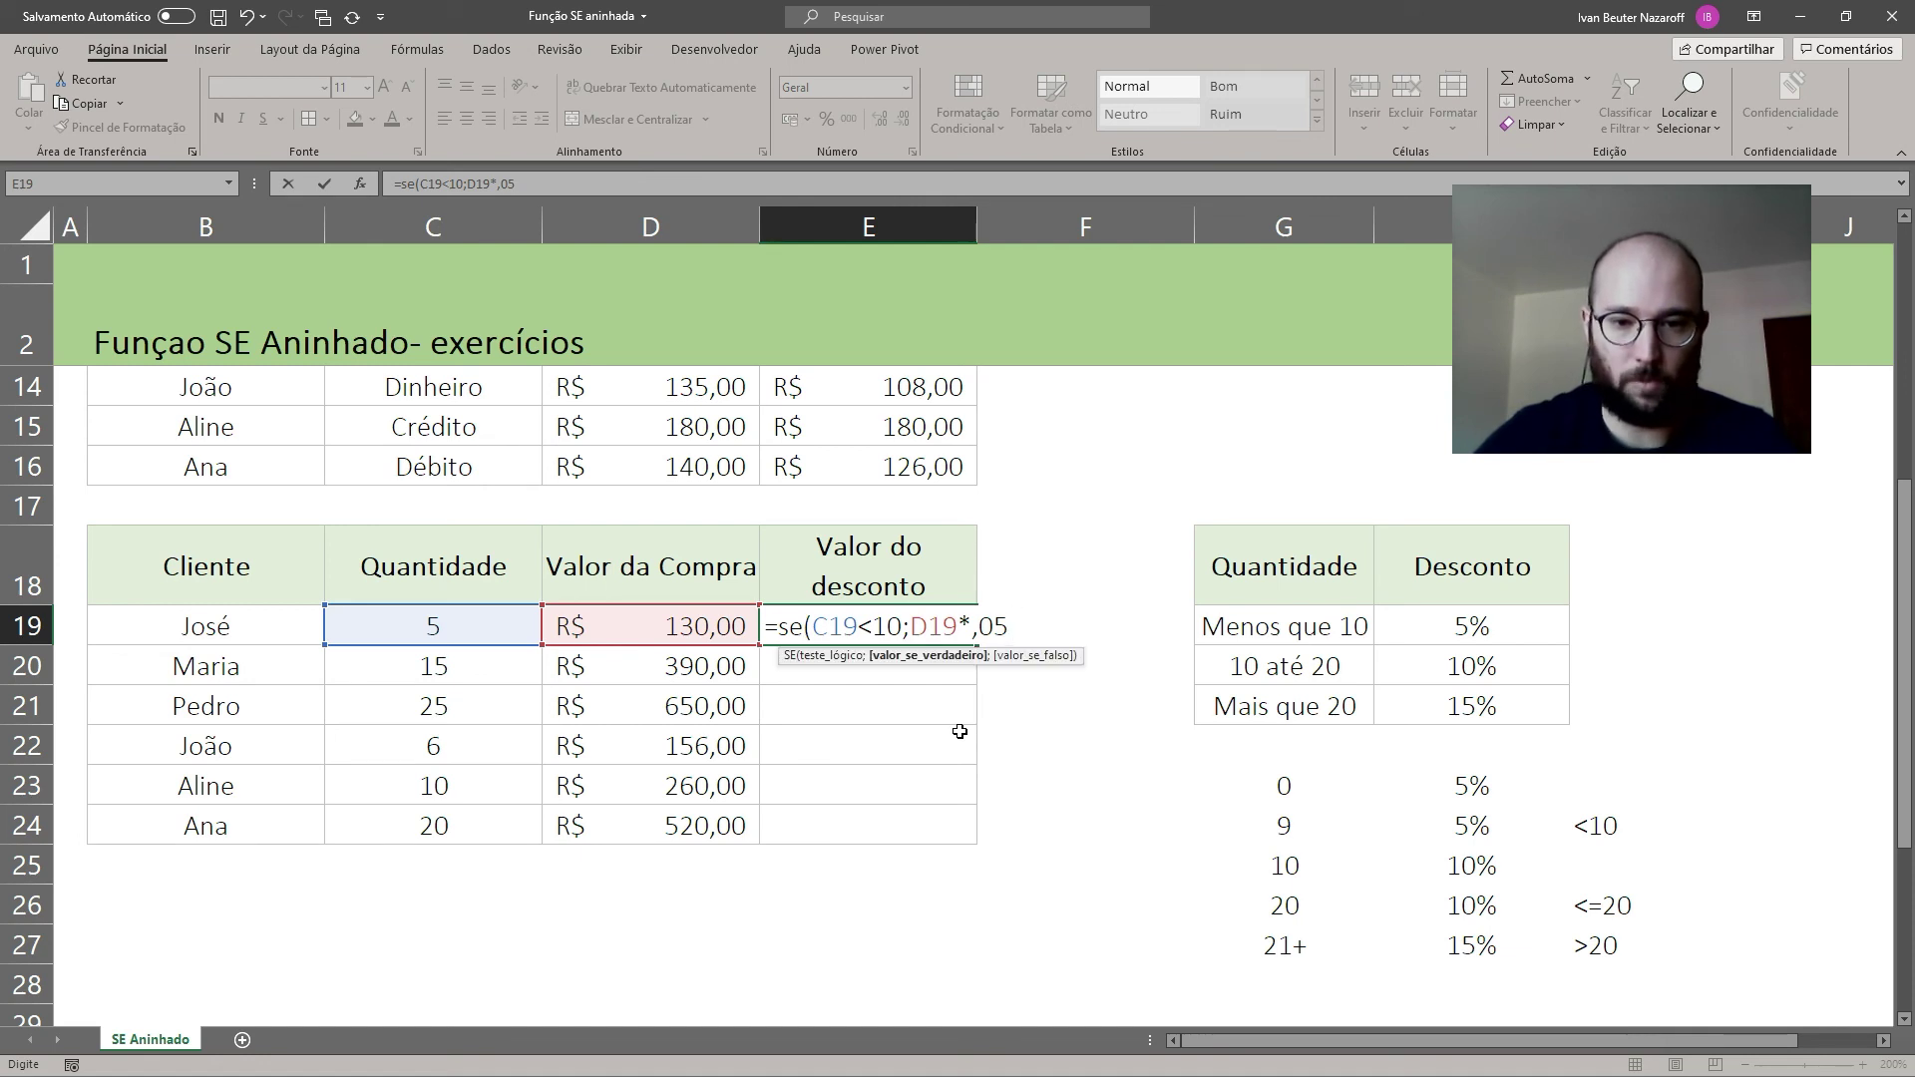
text(;)
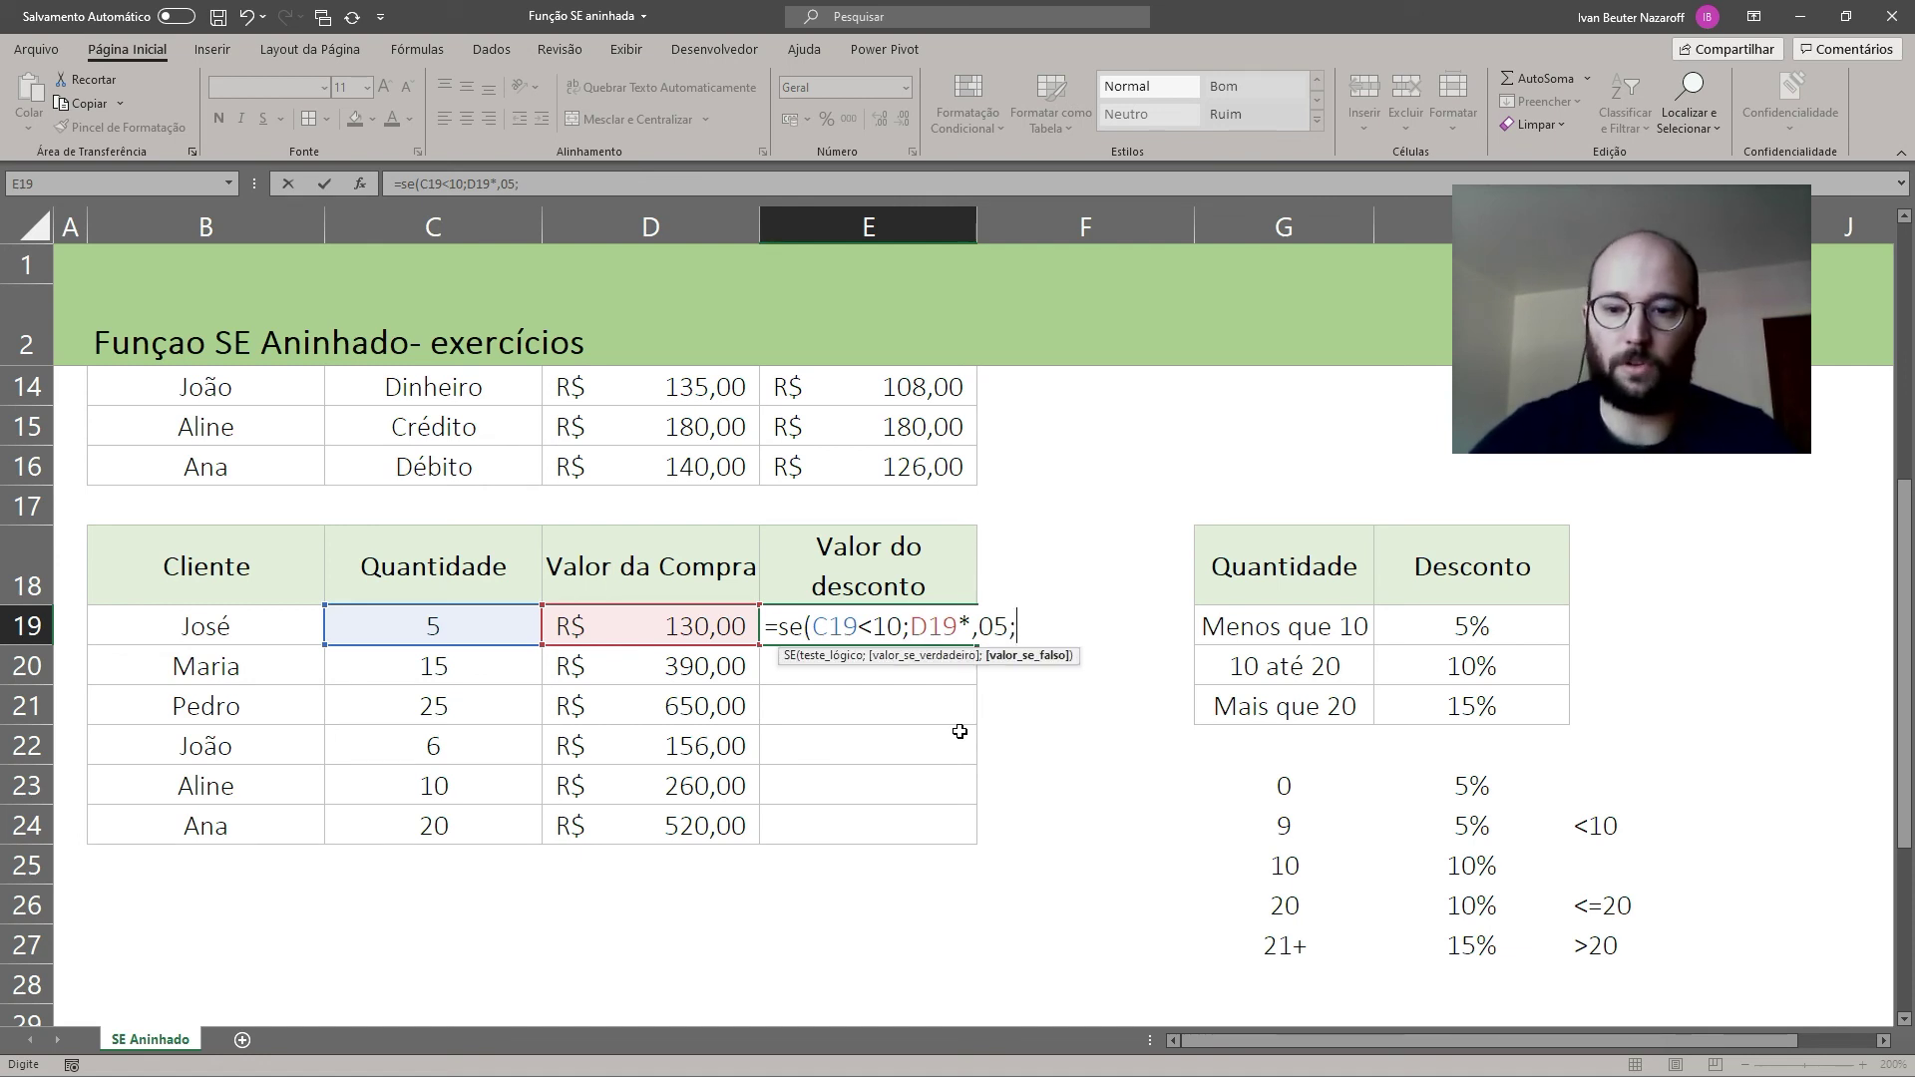
text(se()
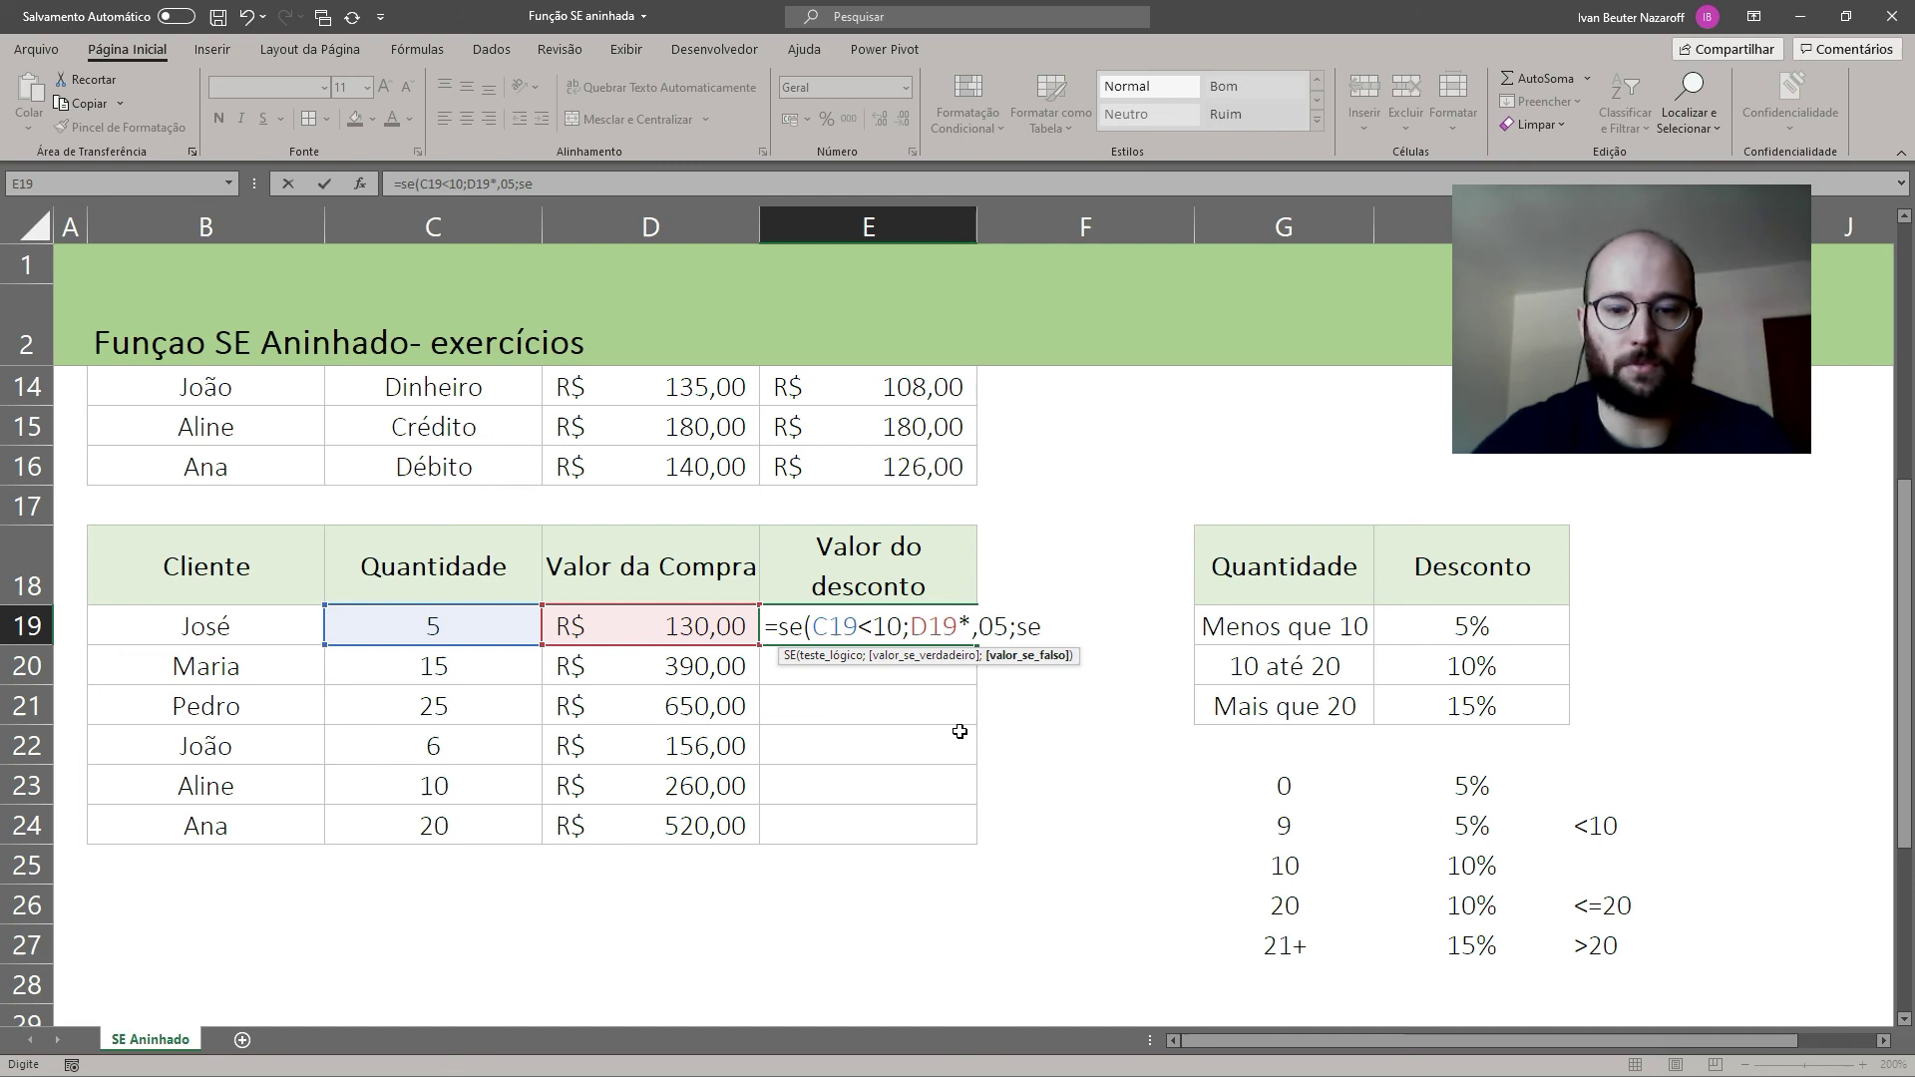
click(427, 618)
text(<=20)
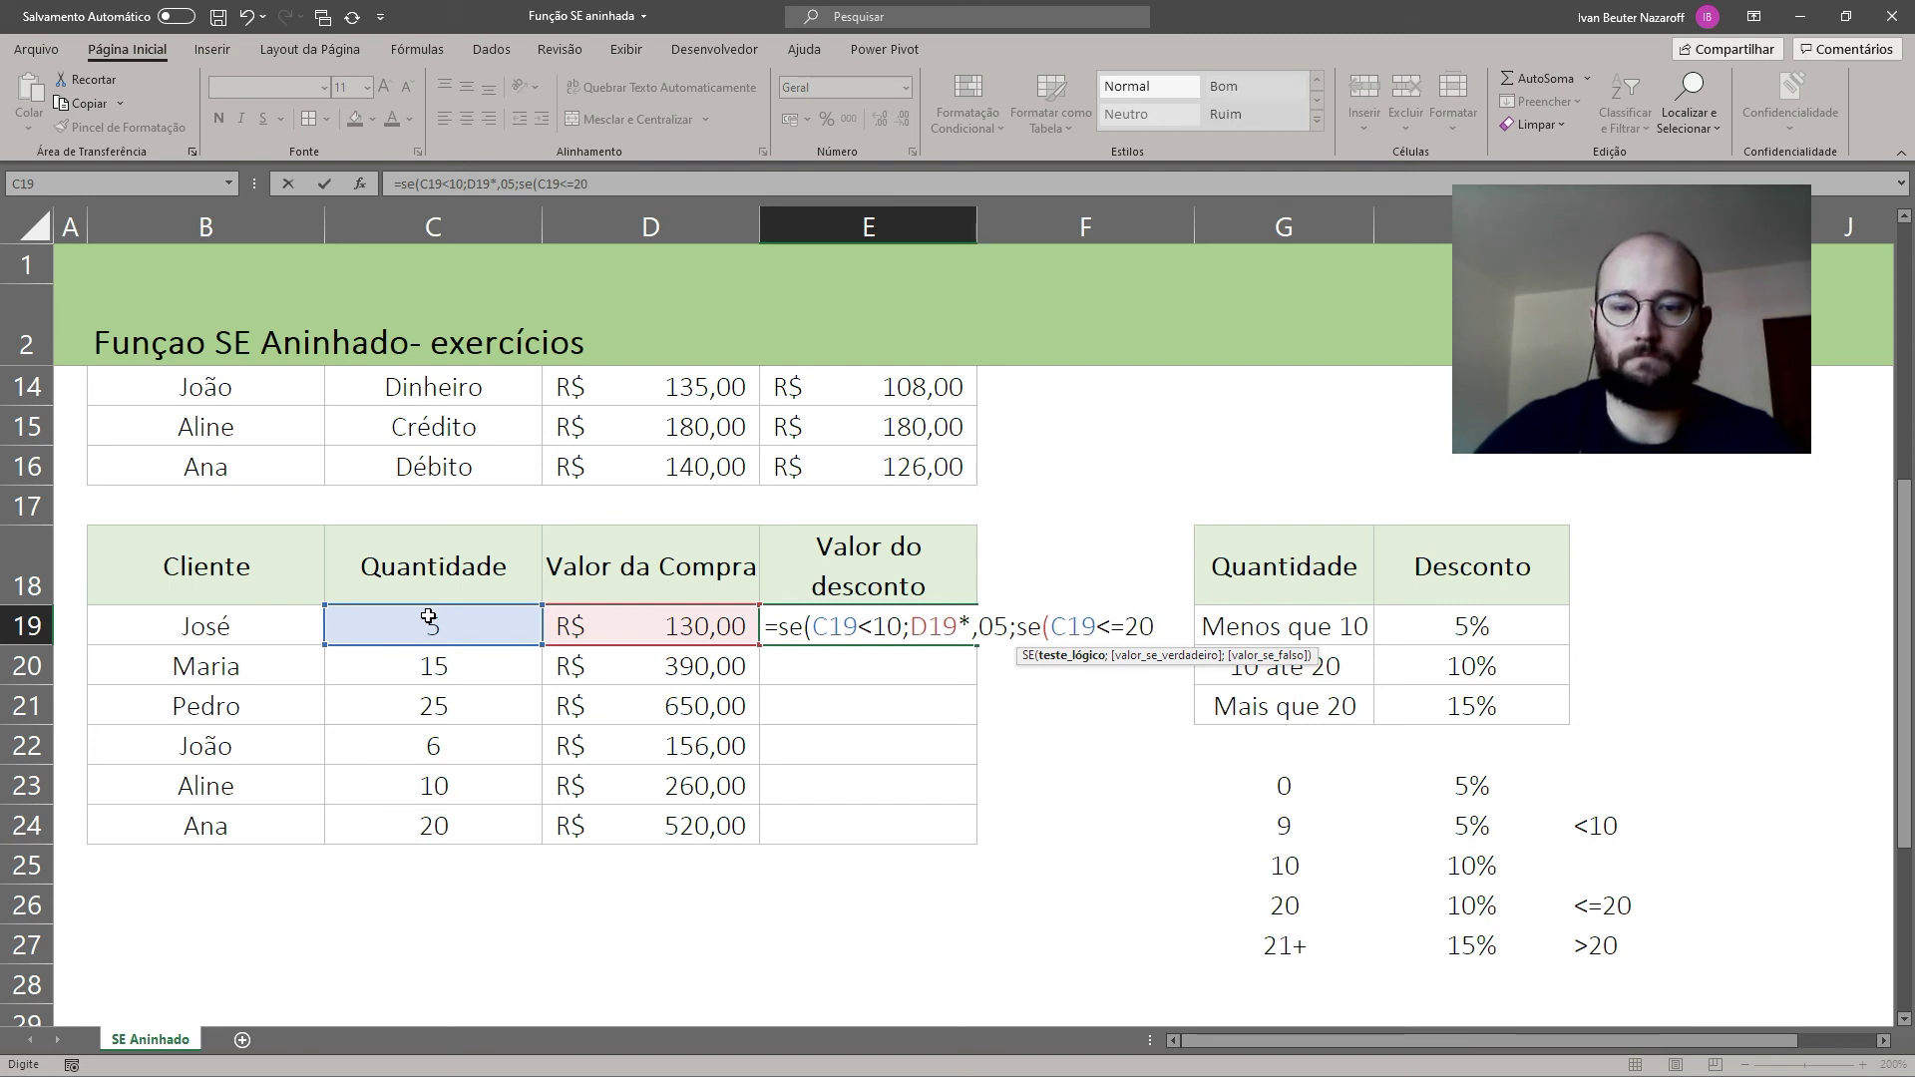
text(;)
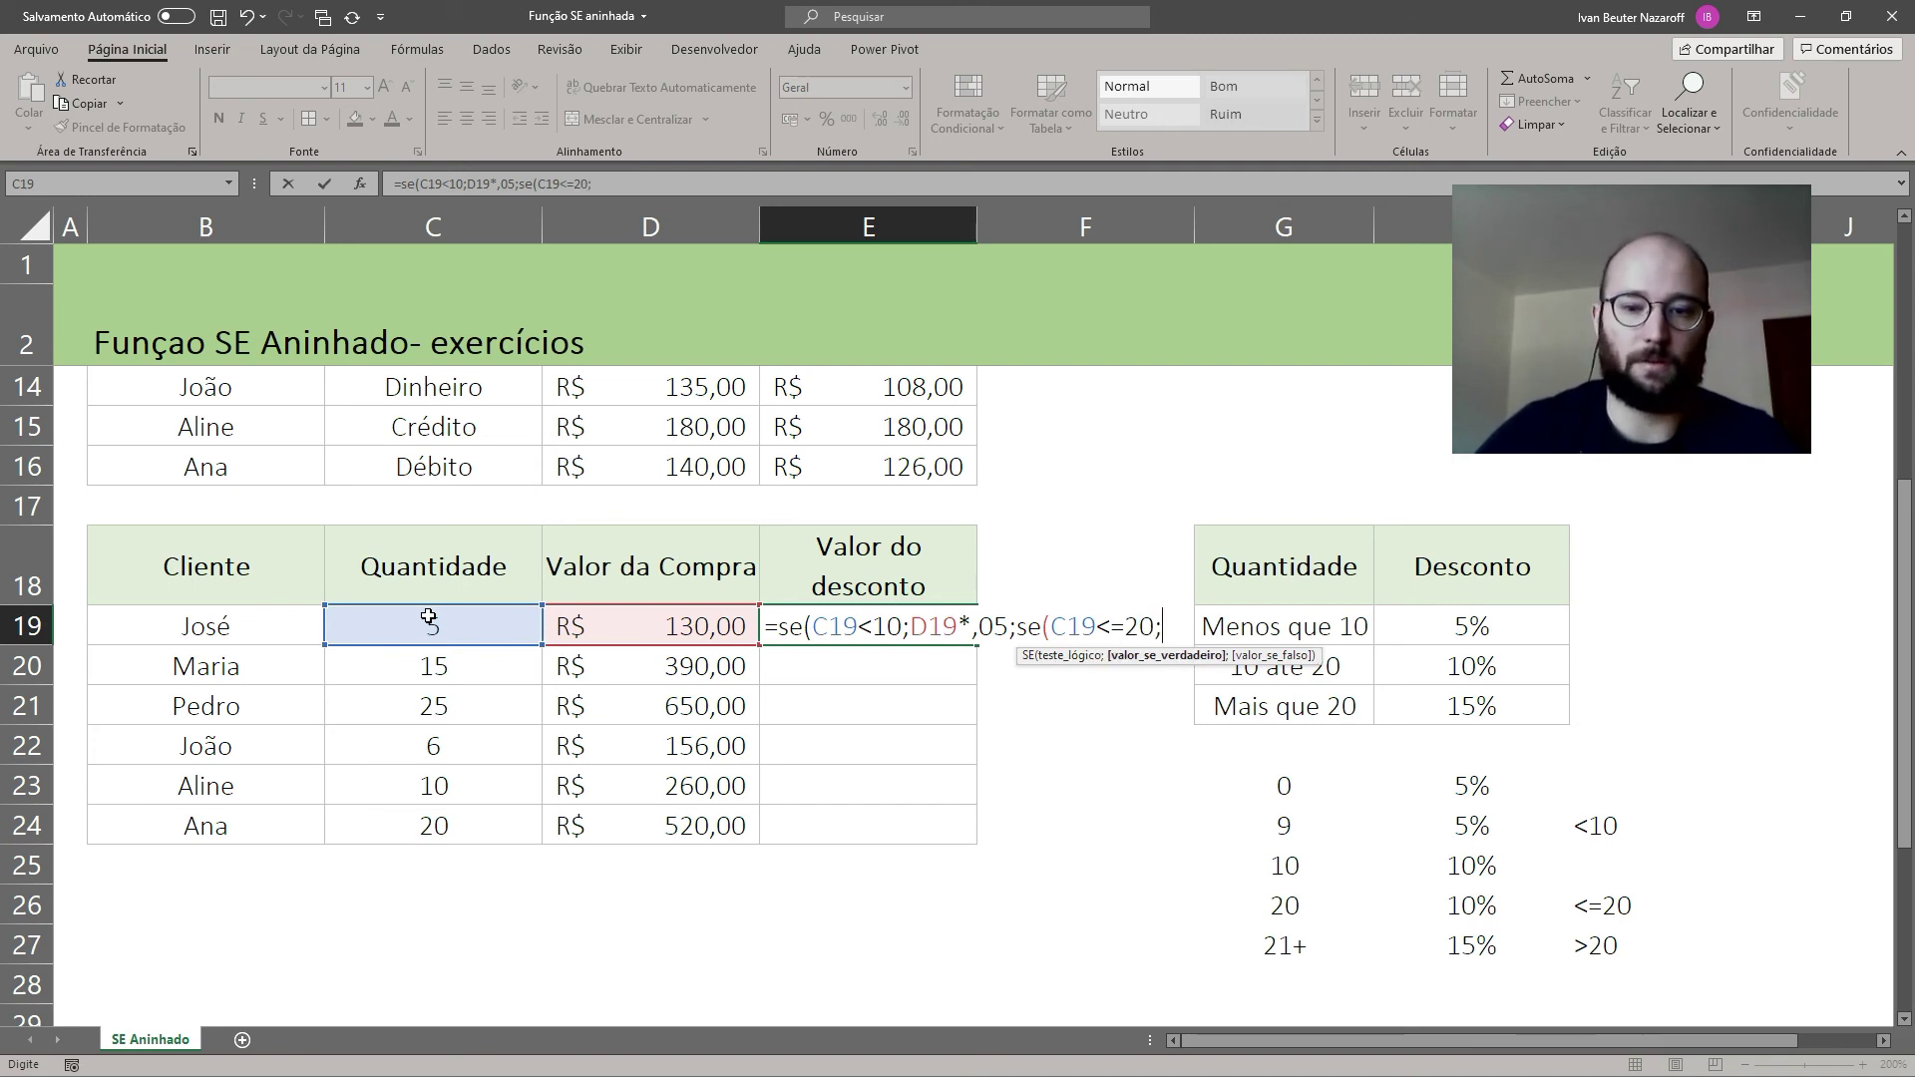
click(688, 626)
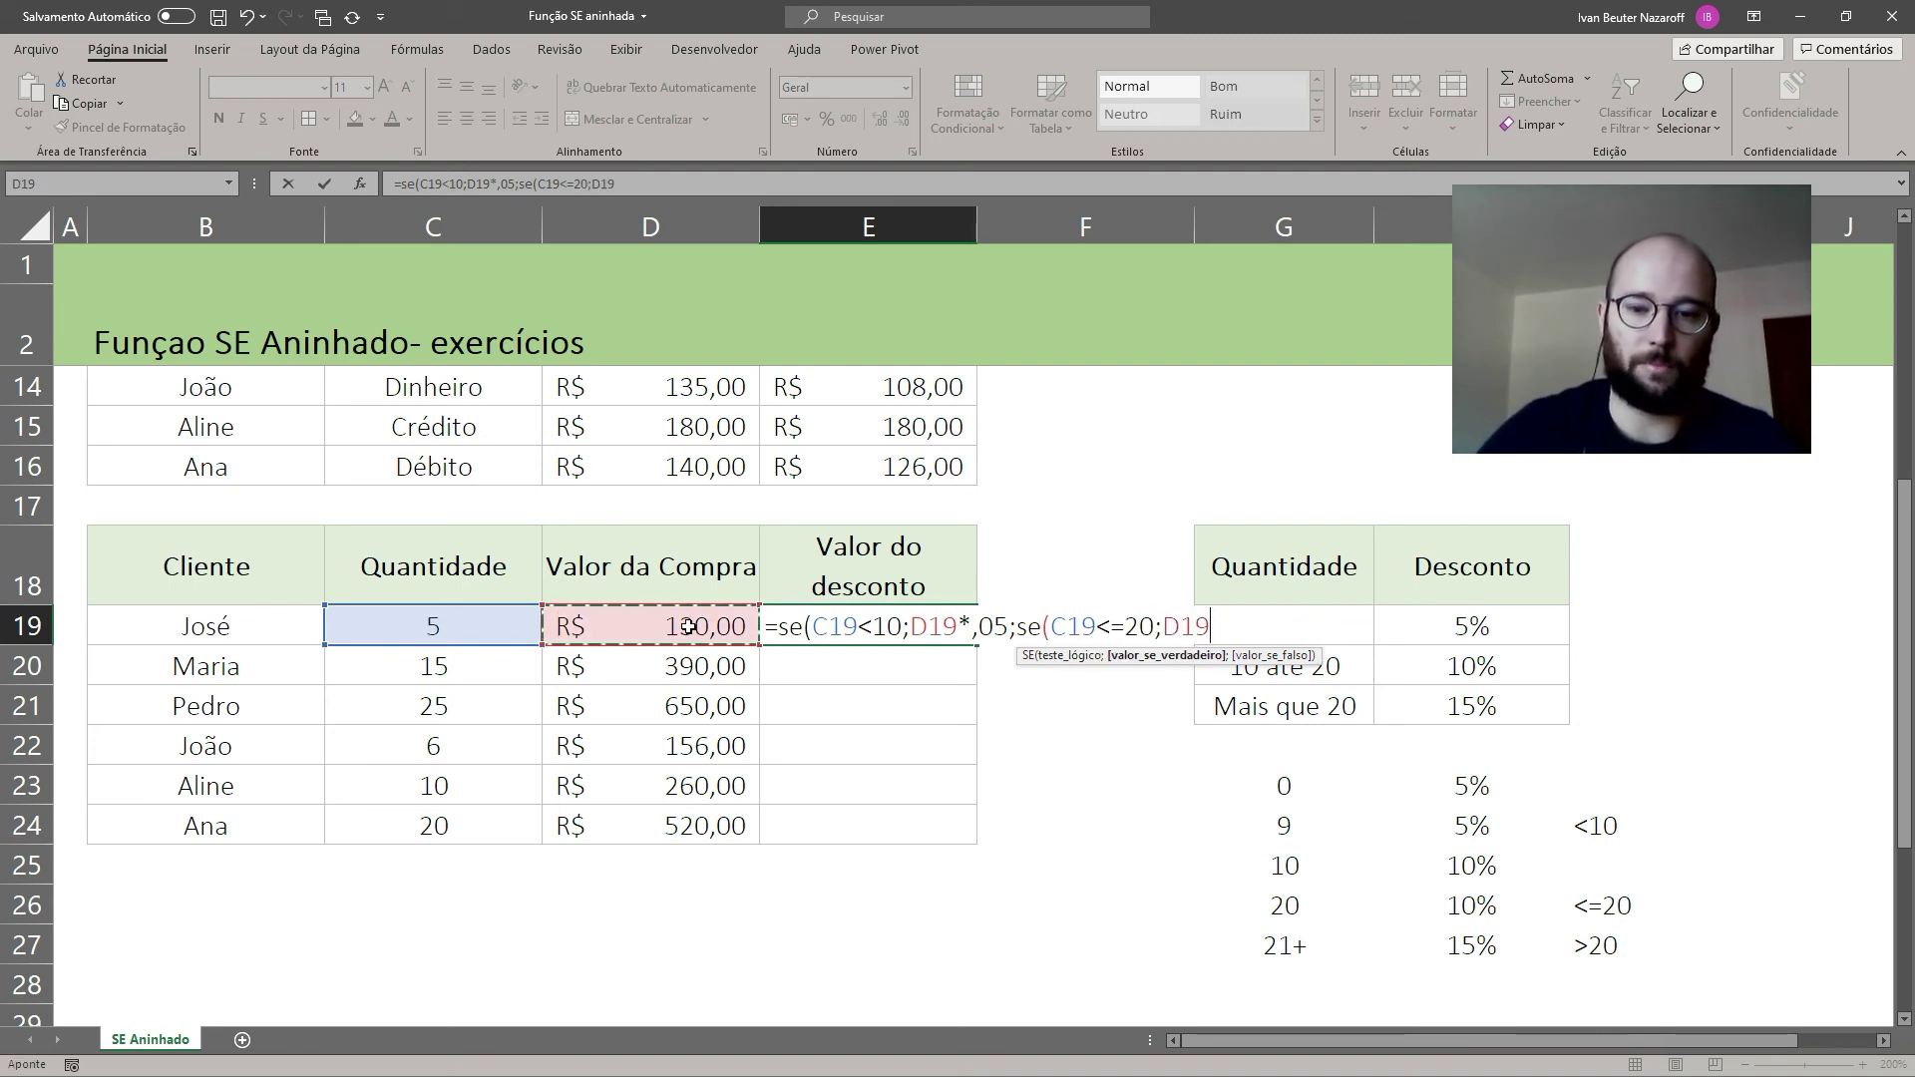
text(*0,1)
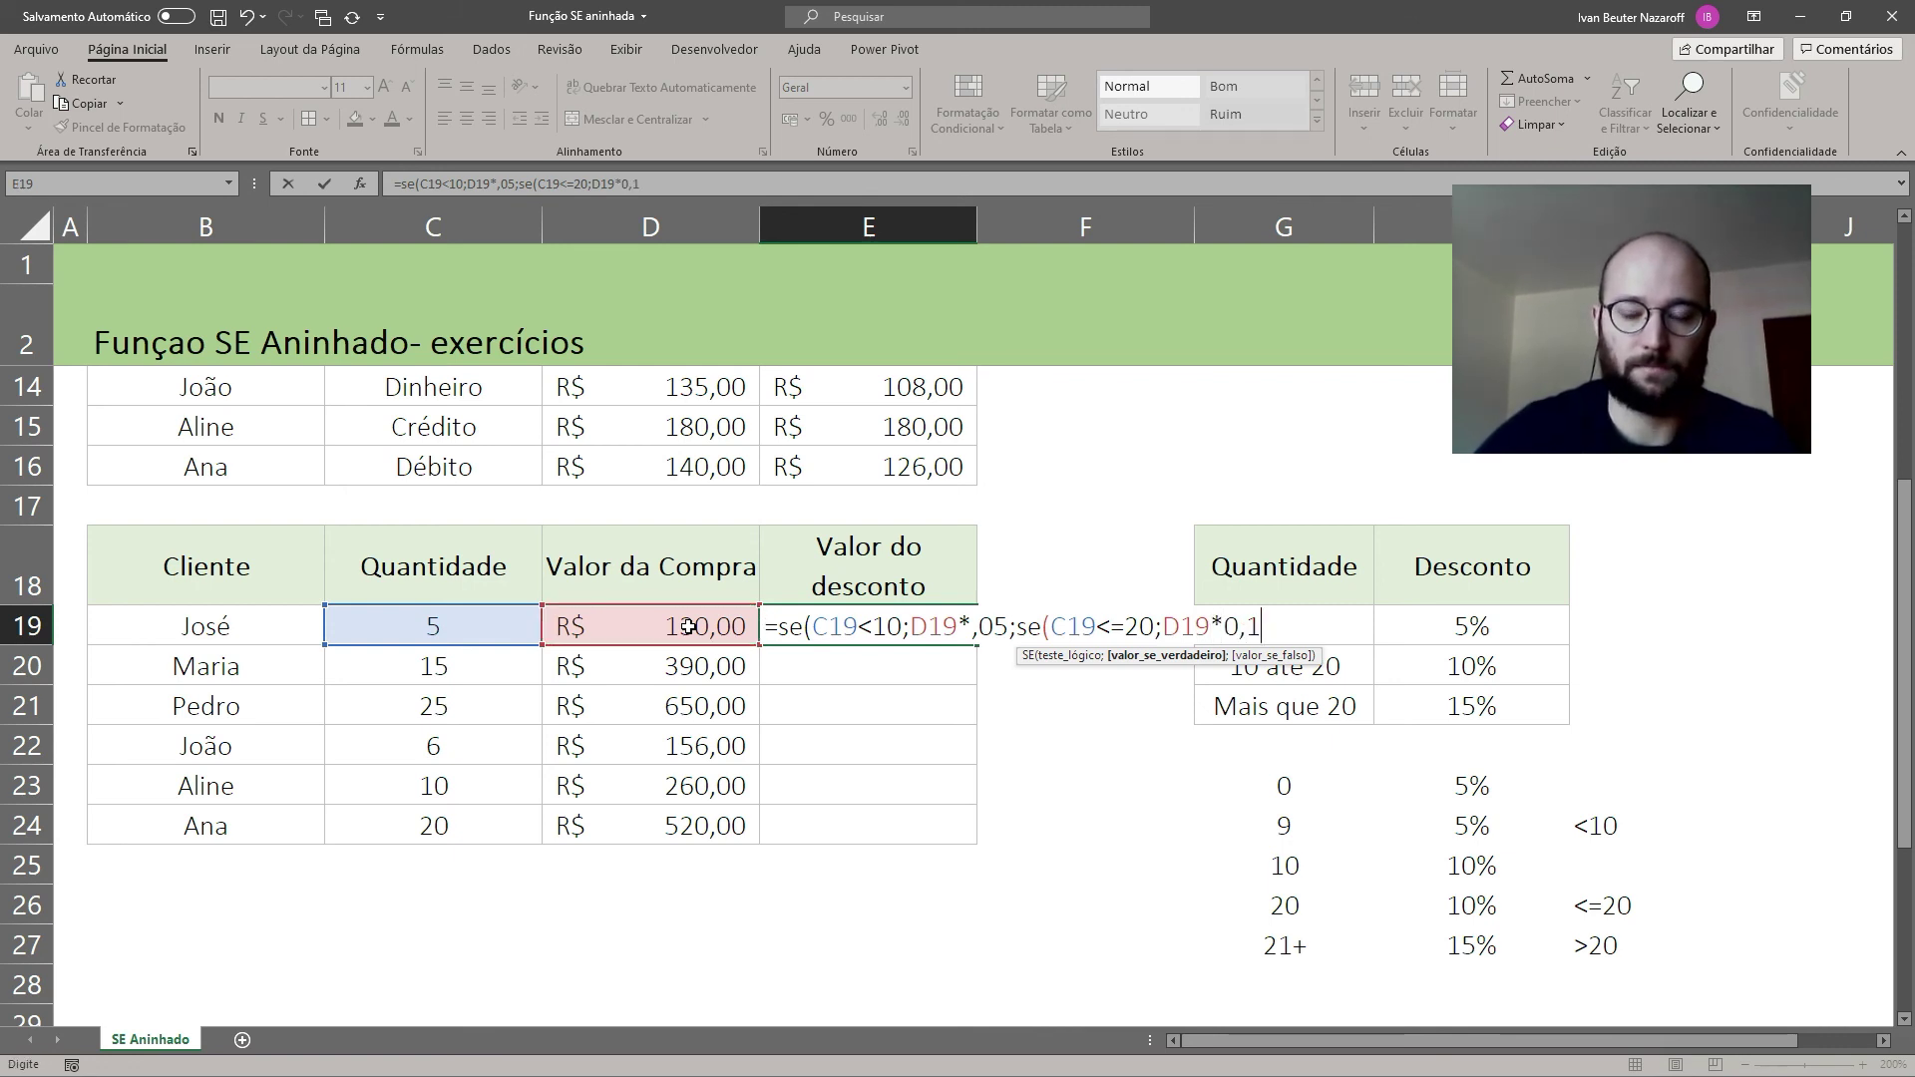
Step: Complete the nested SE in E19 with D19*0,15 as the value if false, close both functions and commit the formula
text(;)
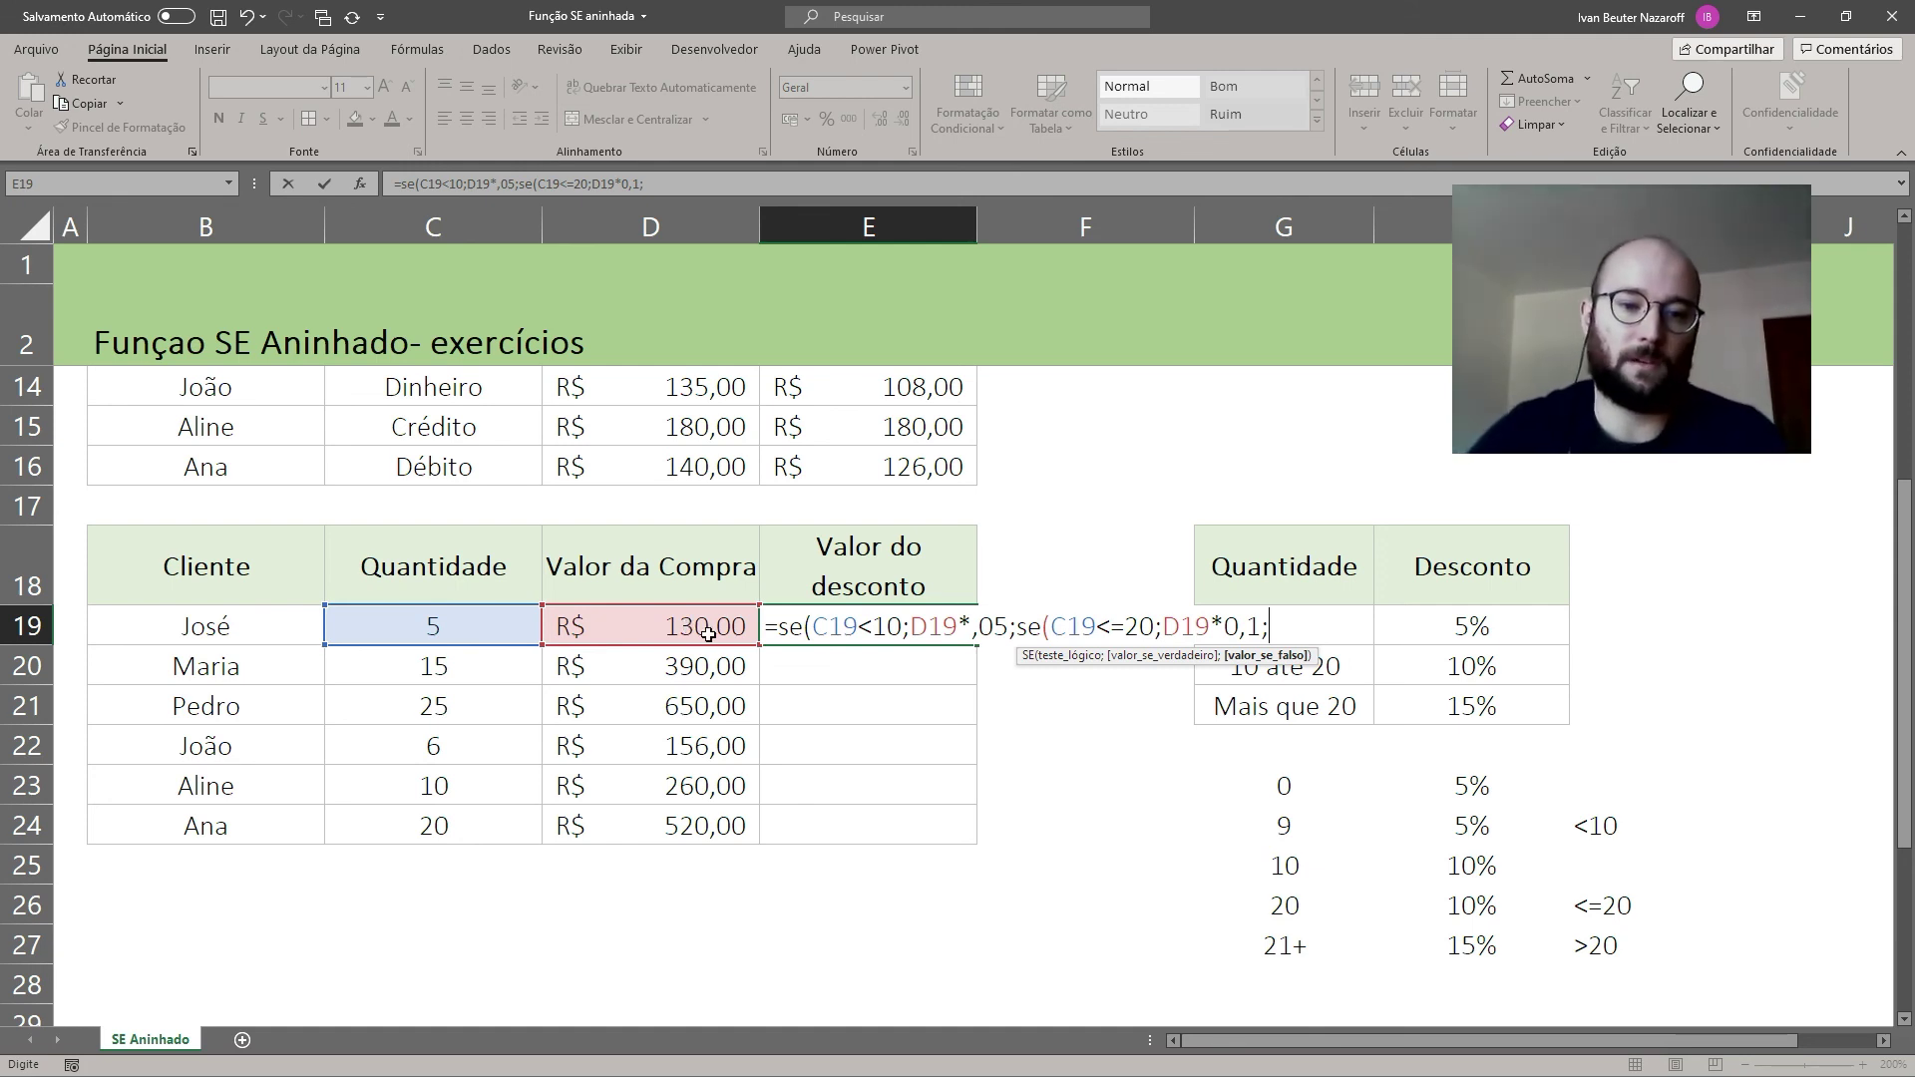
click(708, 626)
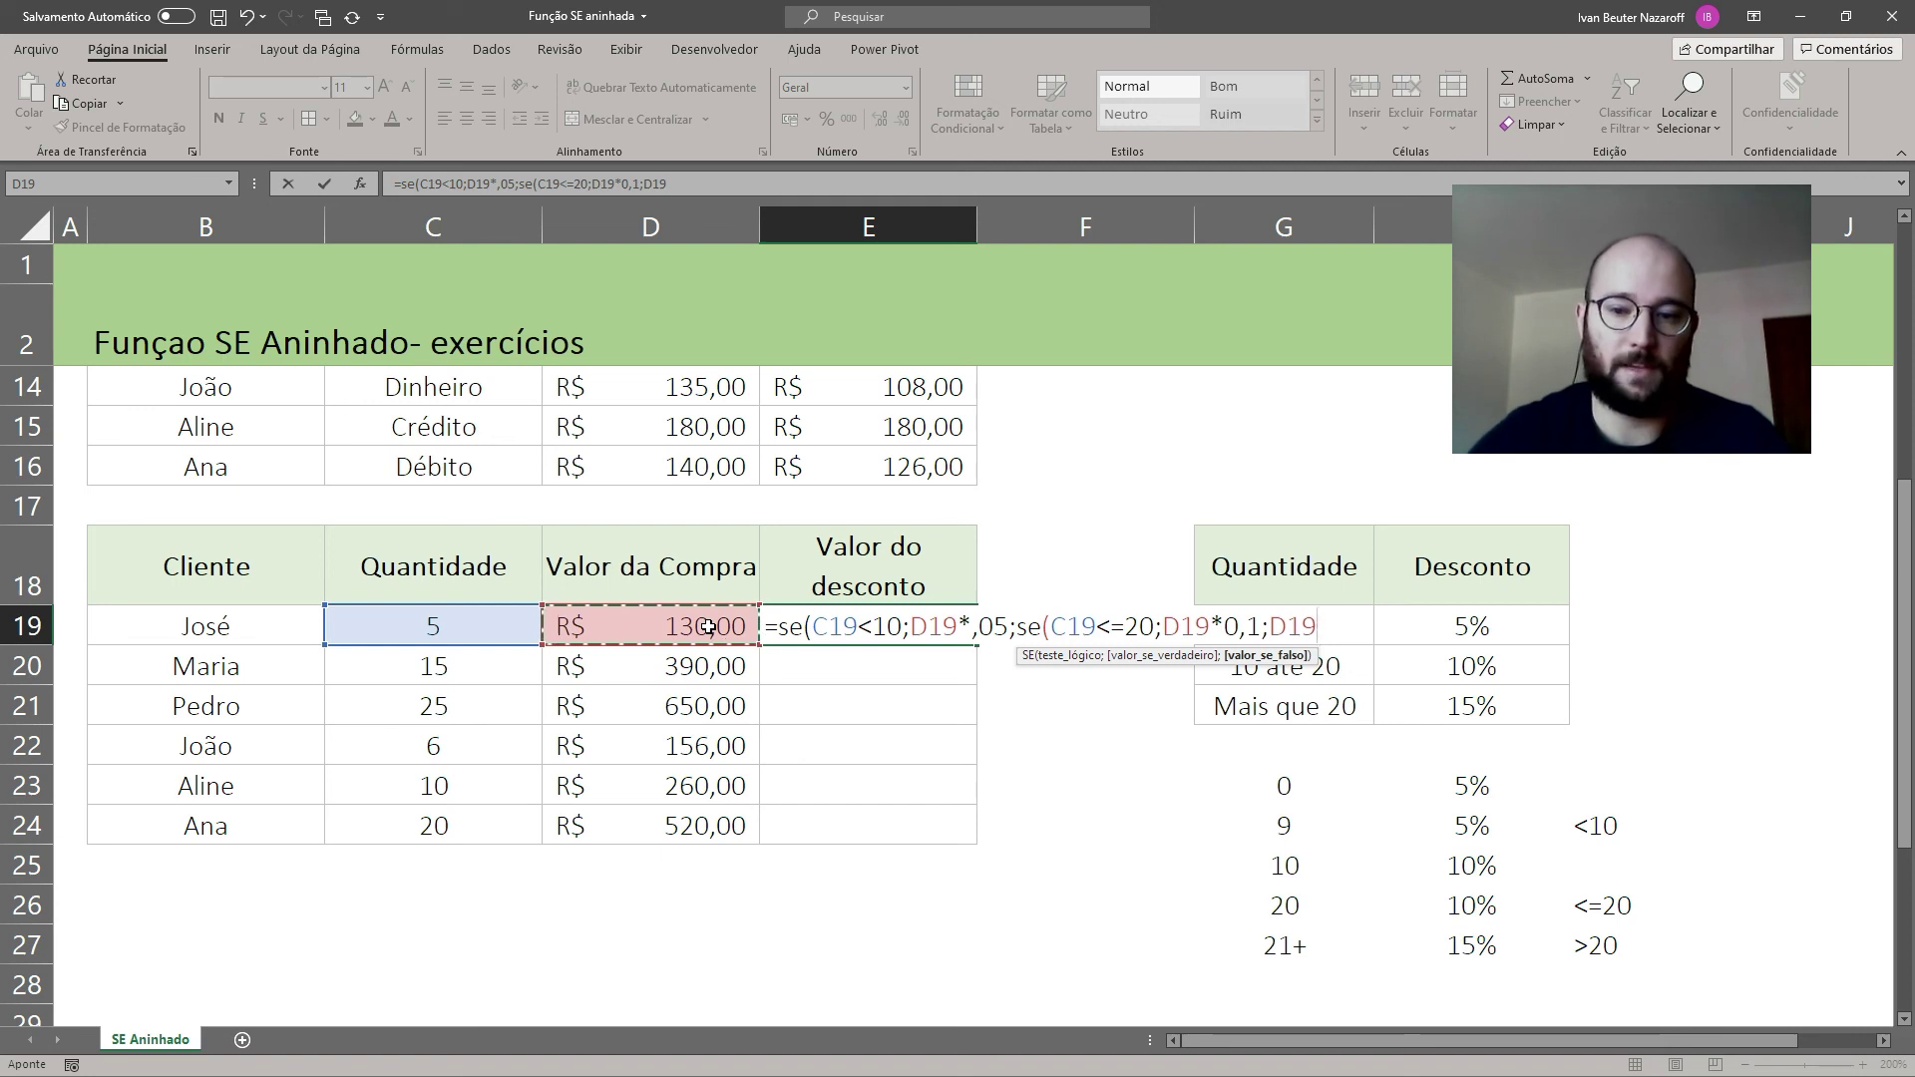
text(*)
text(0,1)
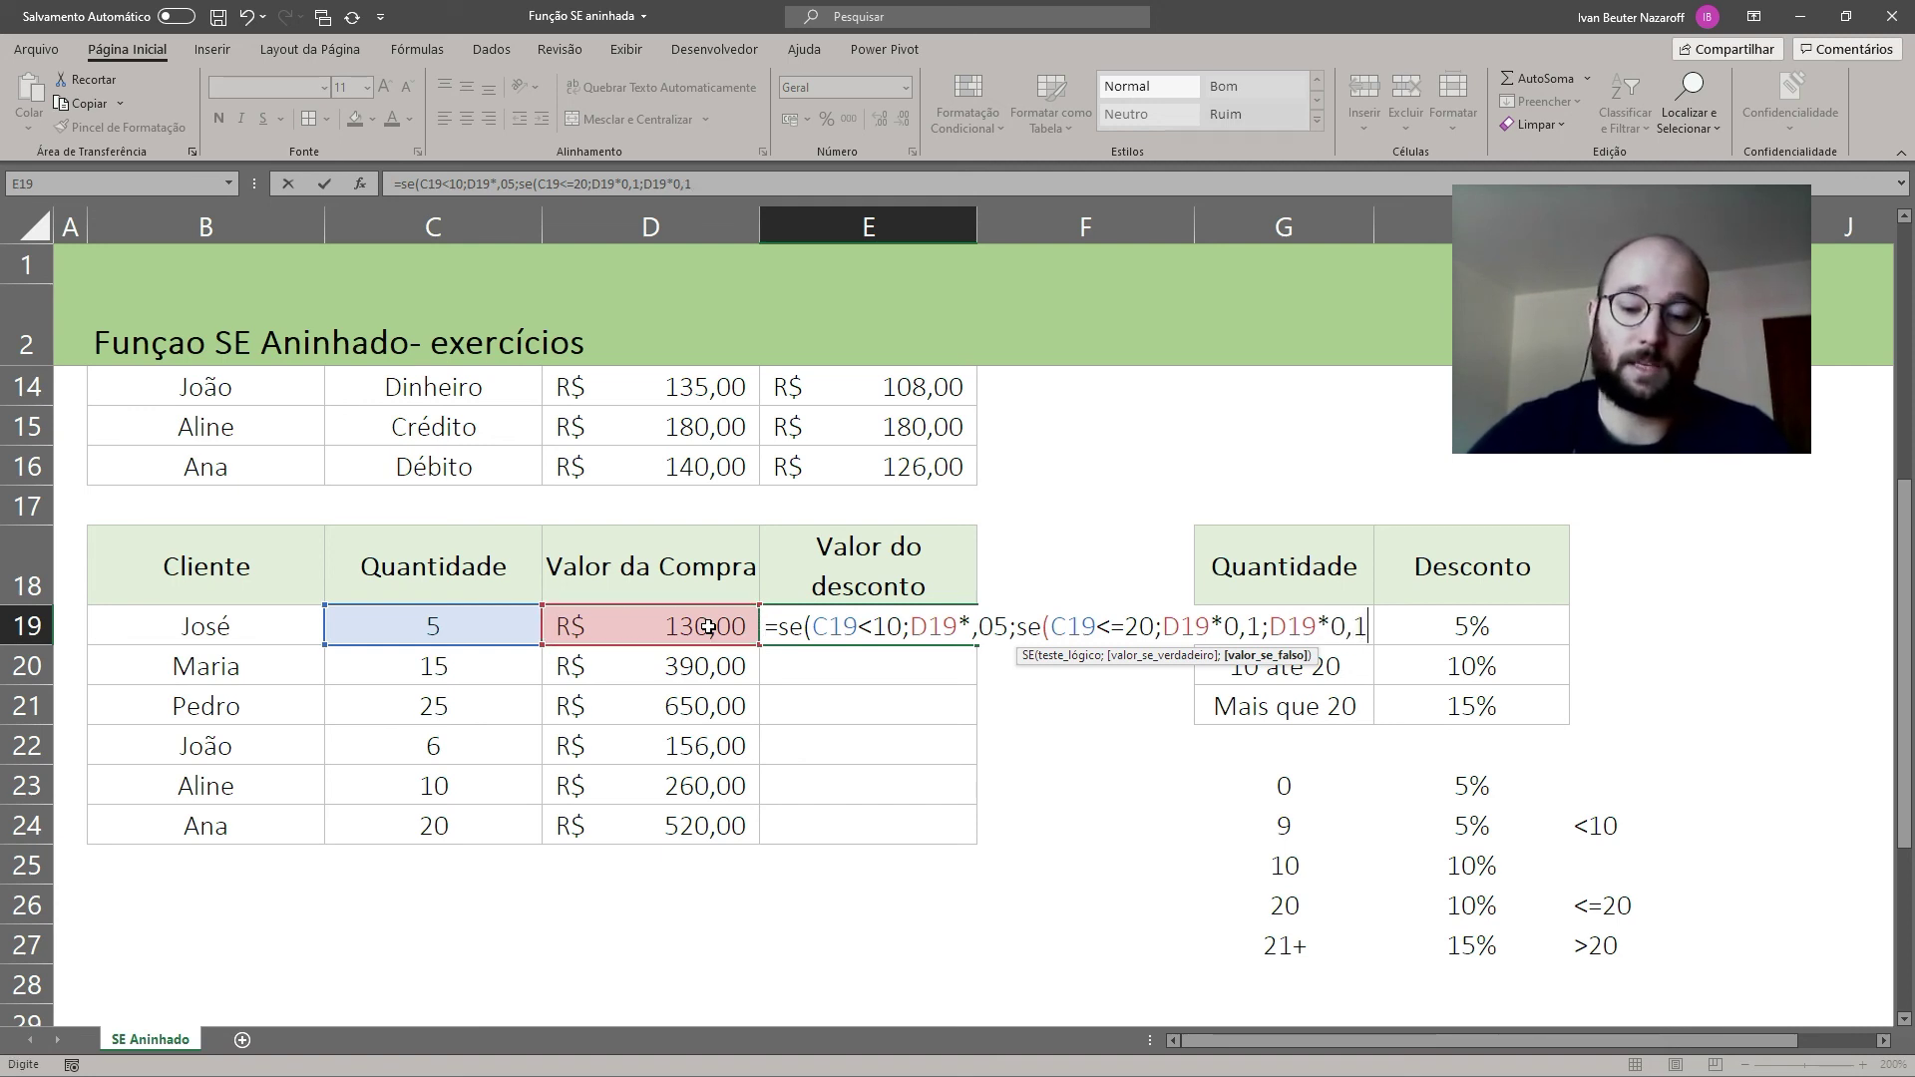
text(5))
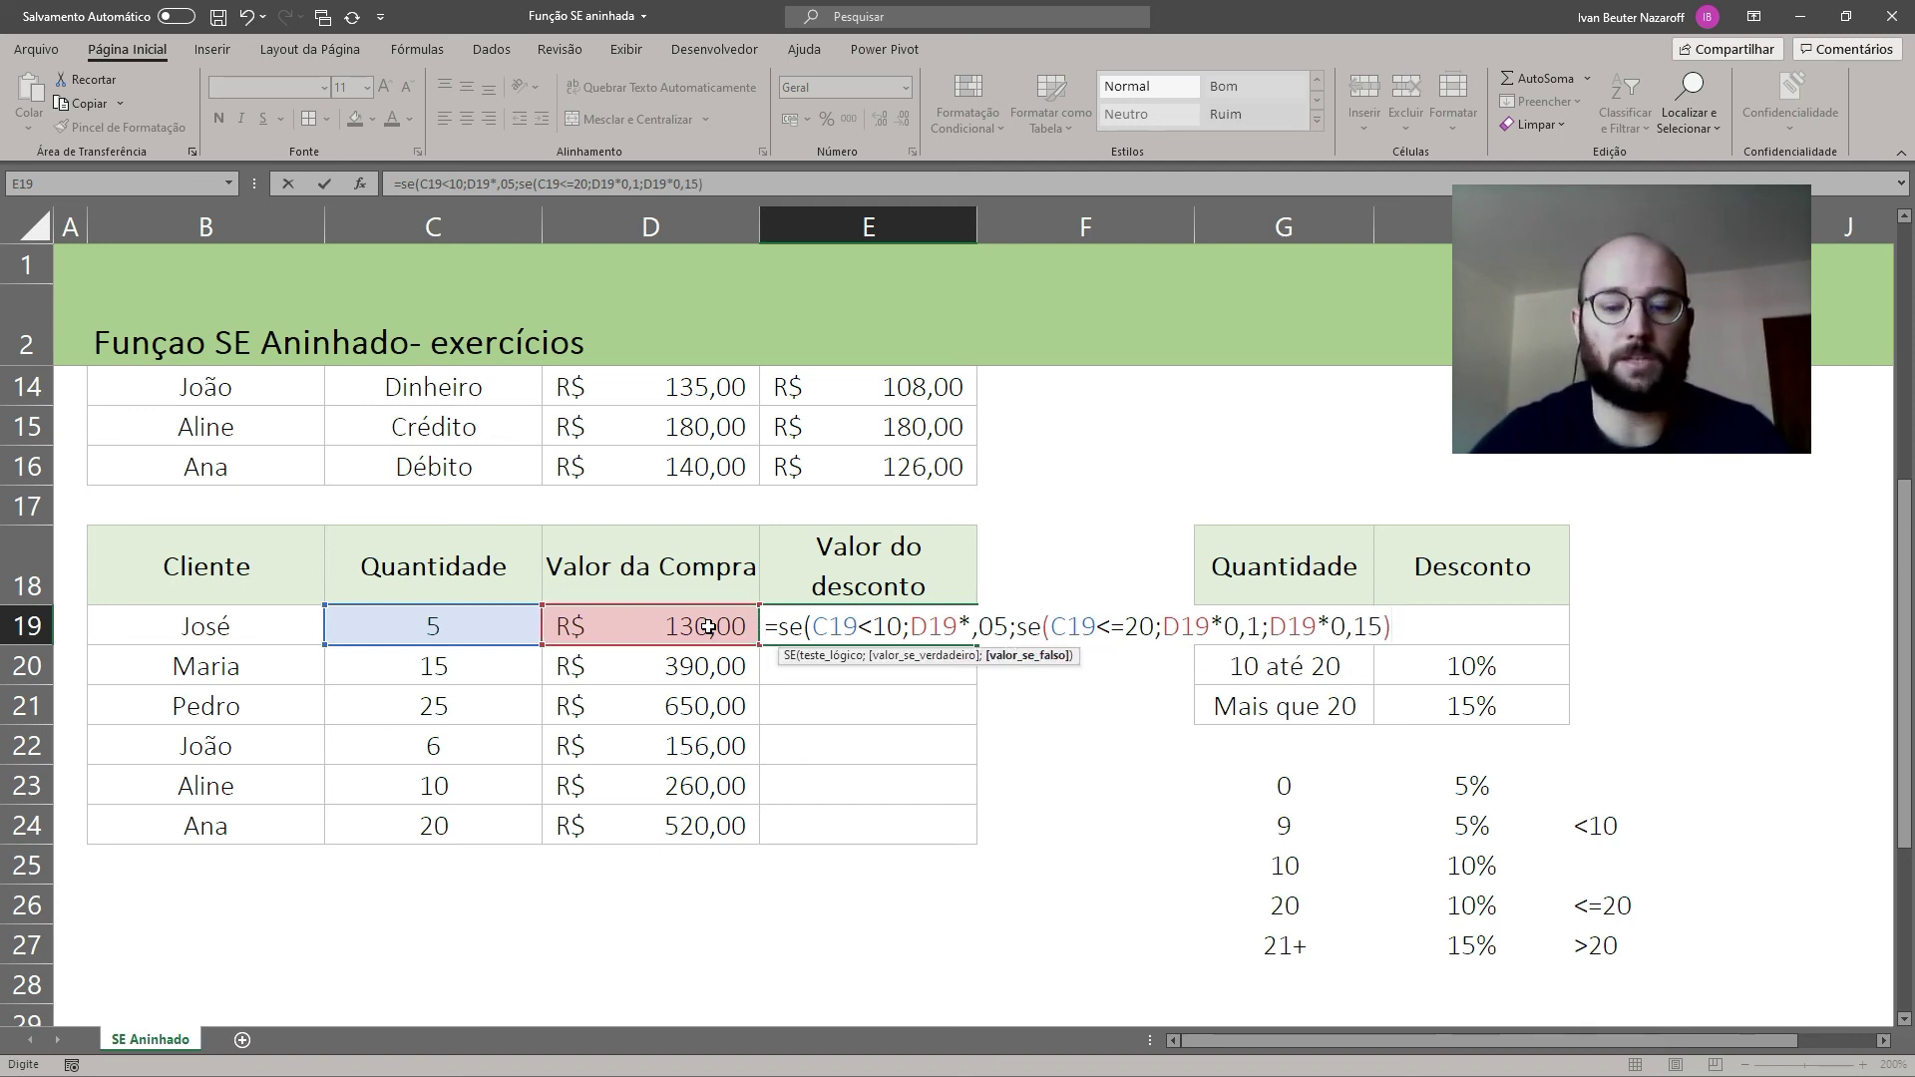
text())
key(Return)
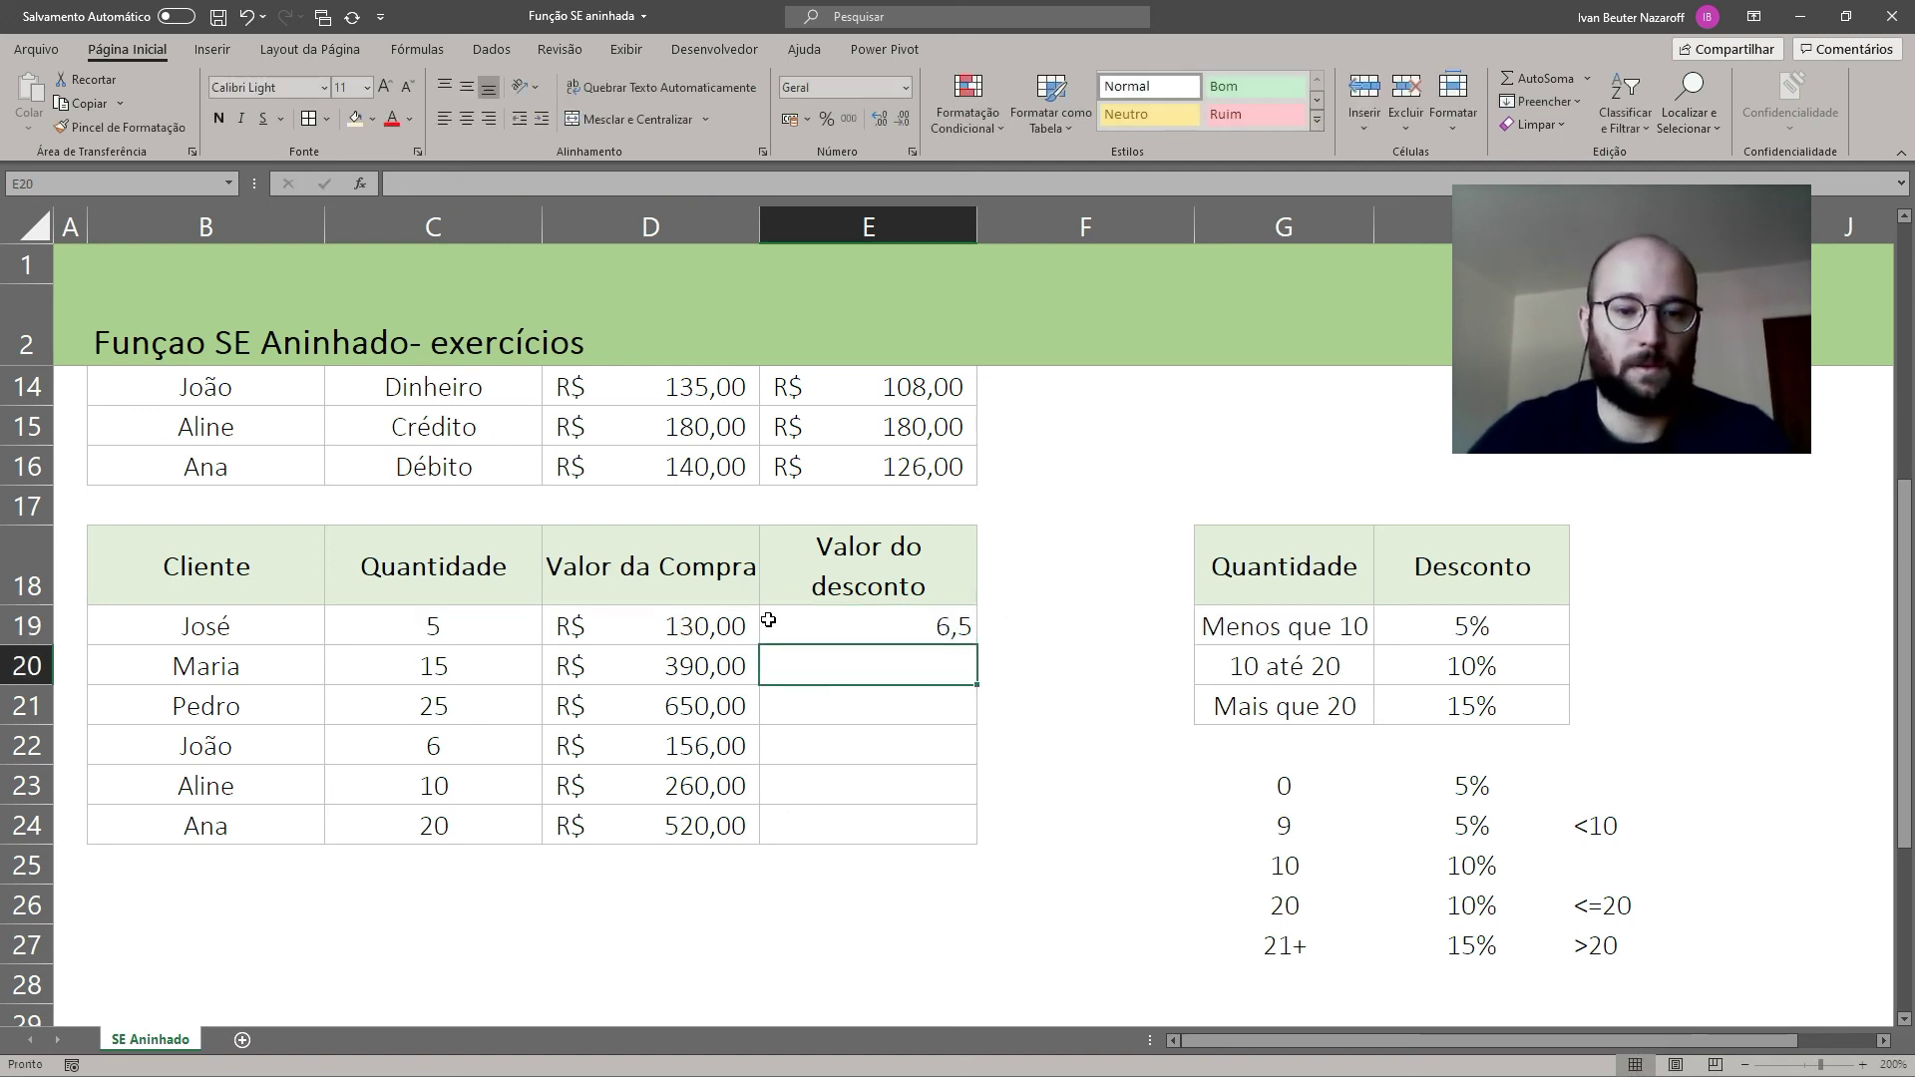
Step: Fill the discount formula from E19 down to E24 and apply the R$ accounting format to the range
click(883, 599)
click(968, 637)
drag(979, 647, 970, 830)
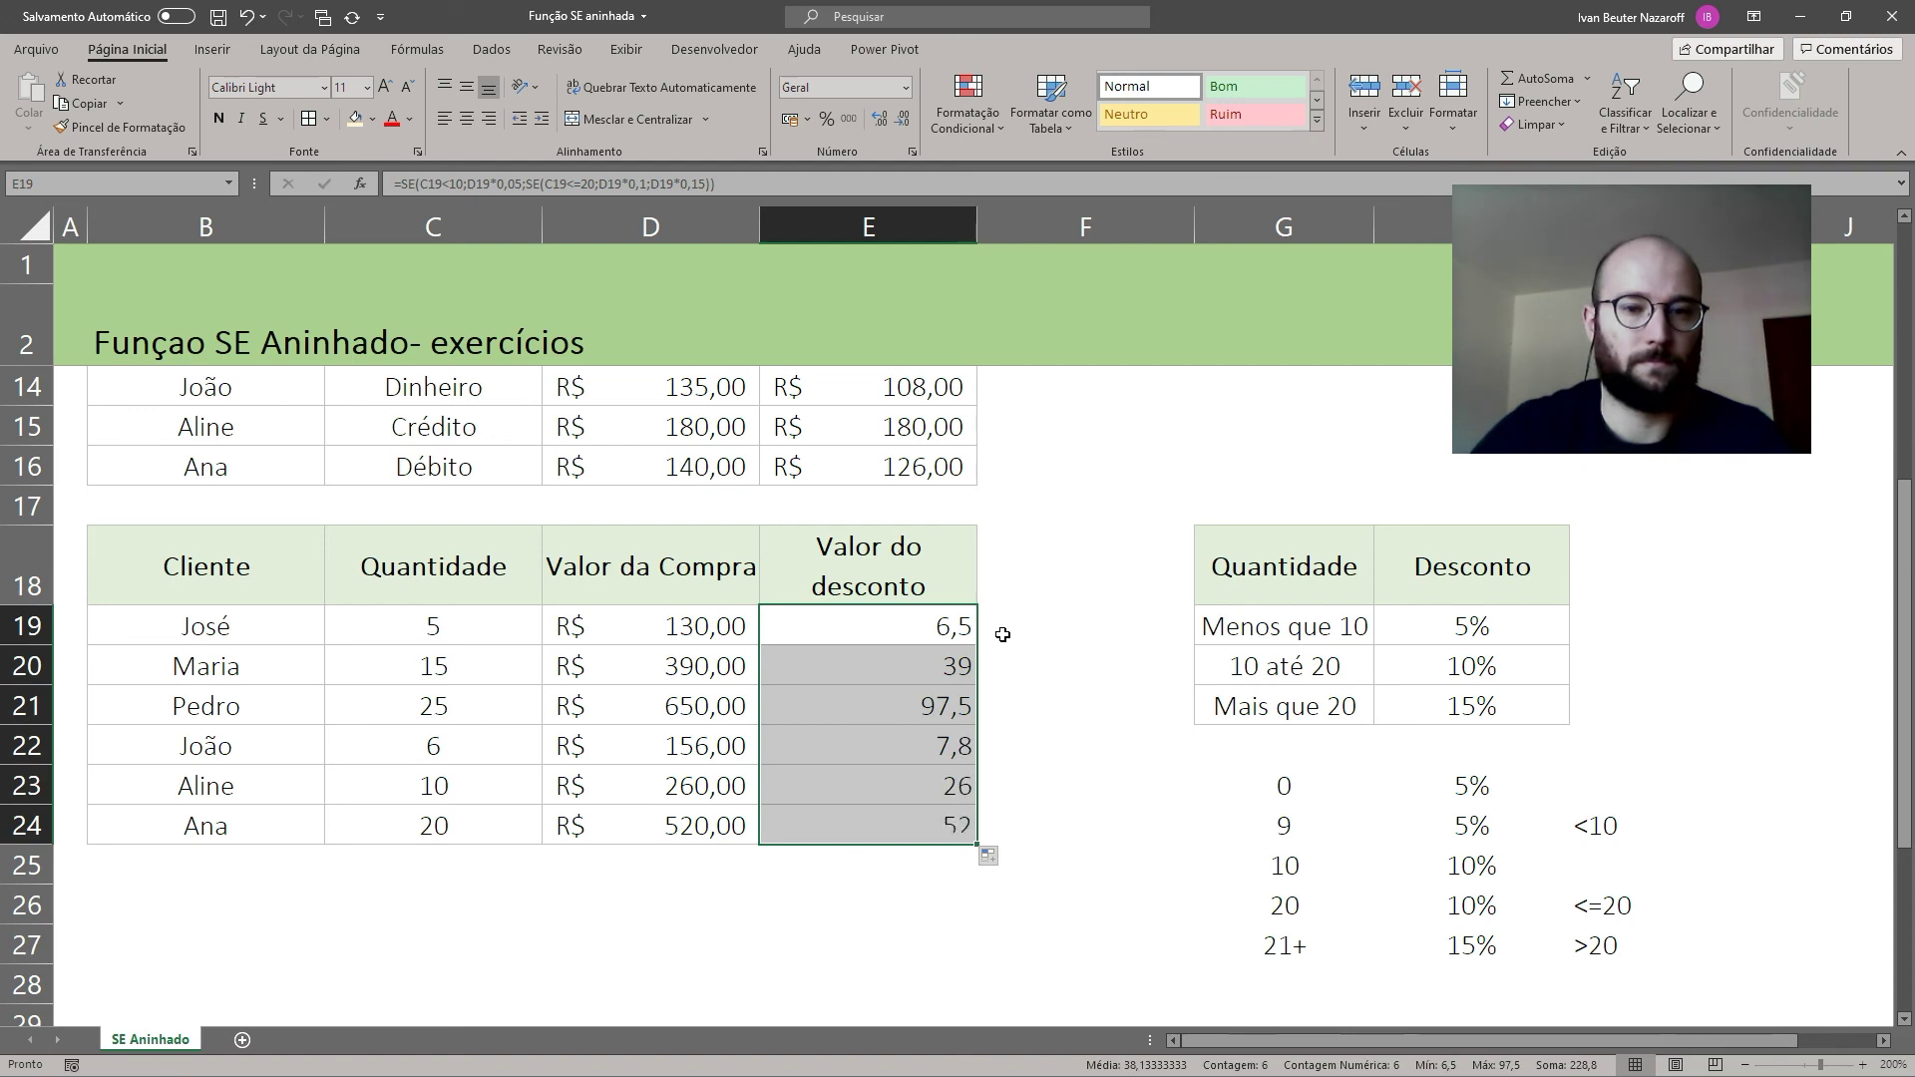
click(796, 120)
click(1040, 566)
click(688, 627)
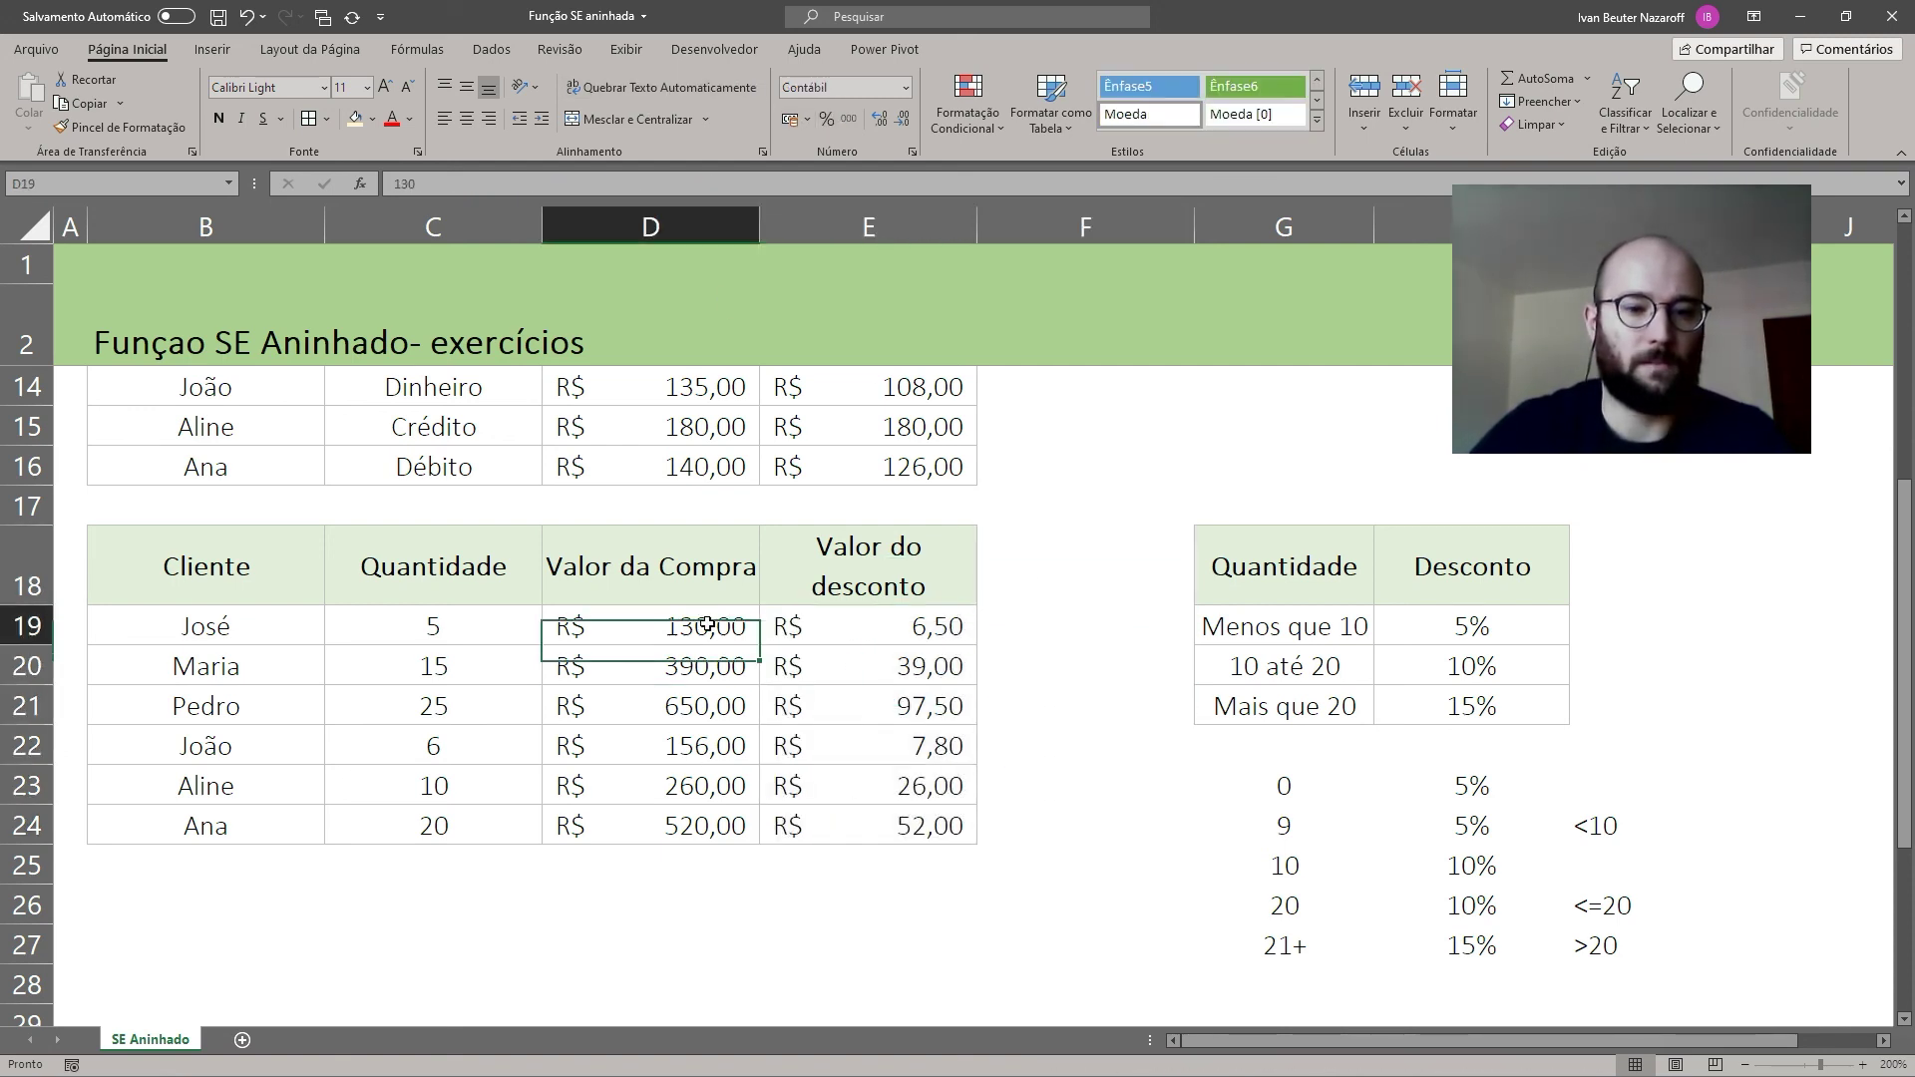
Step: Enter the check calculation =D19*0,05 in F19 to verify the first customer's discount
click(1087, 646)
text(=)
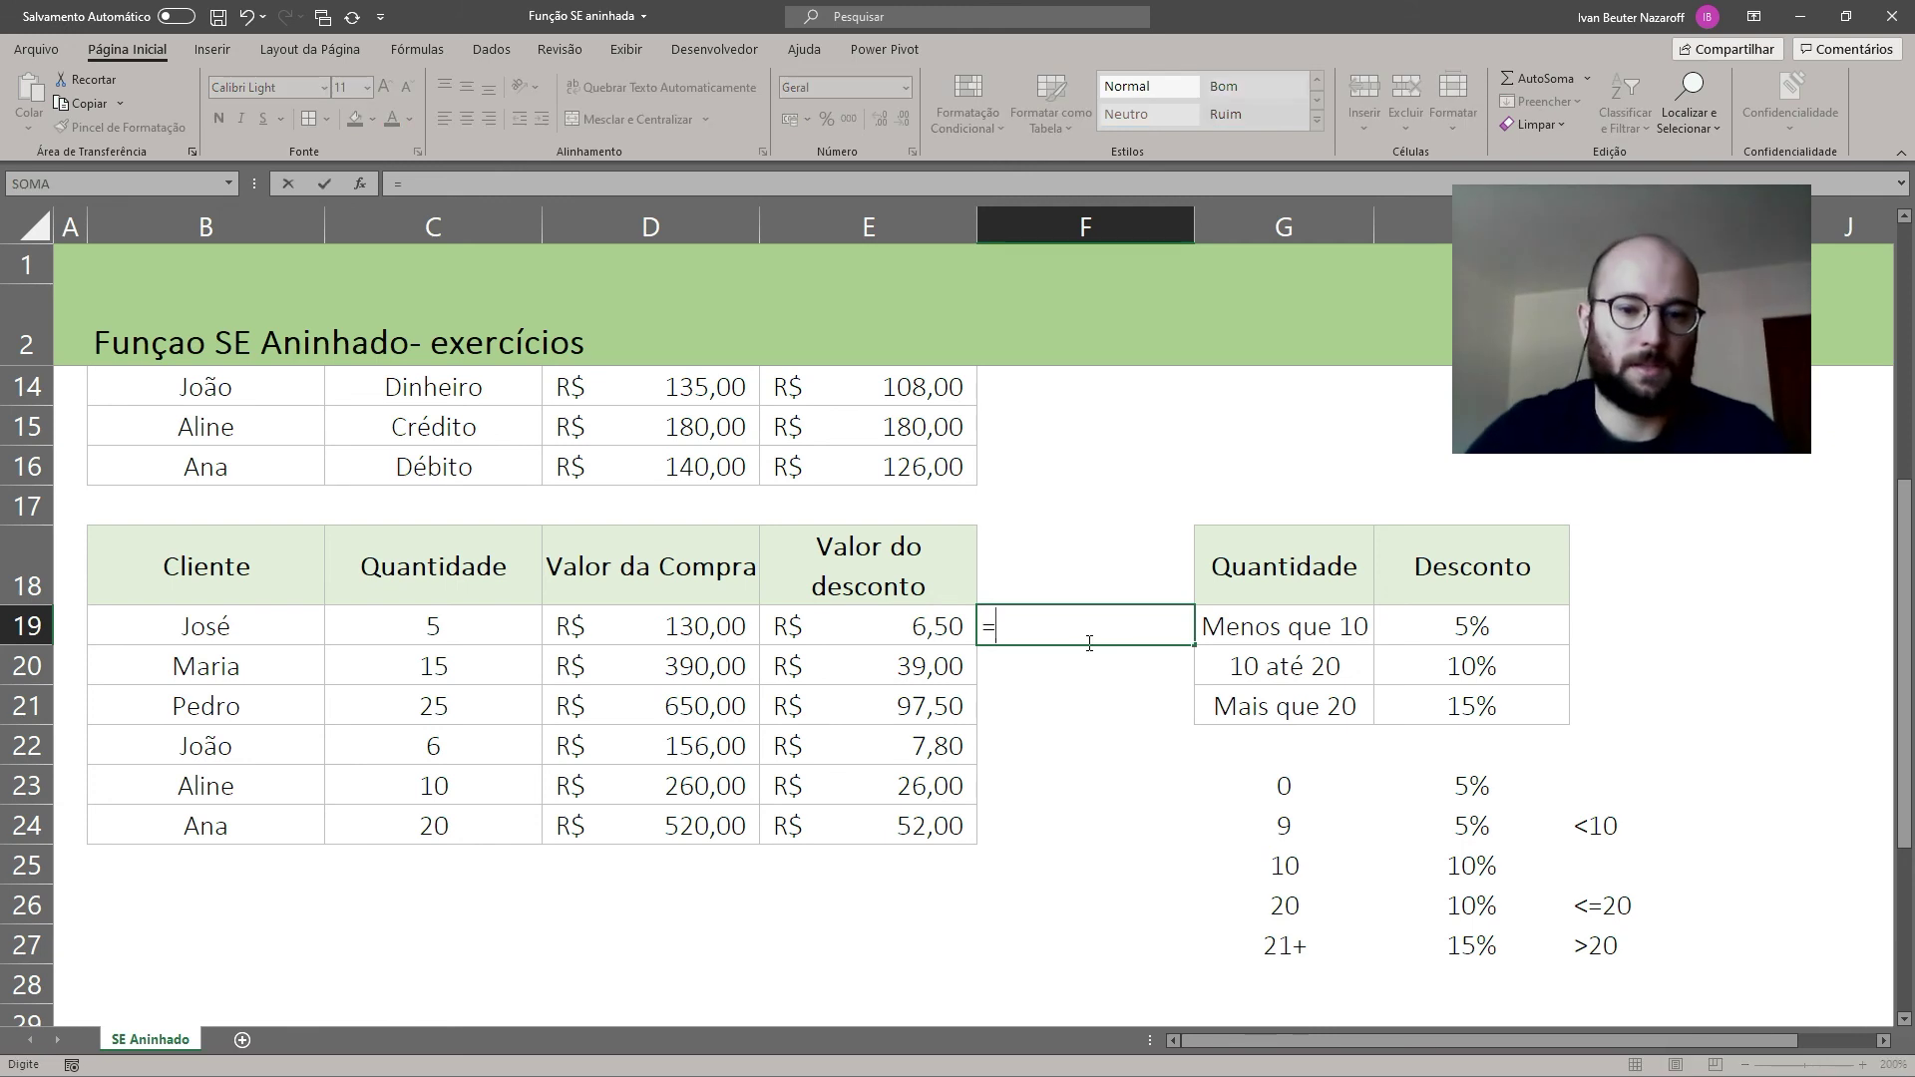
click(733, 636)
text(*0,05)
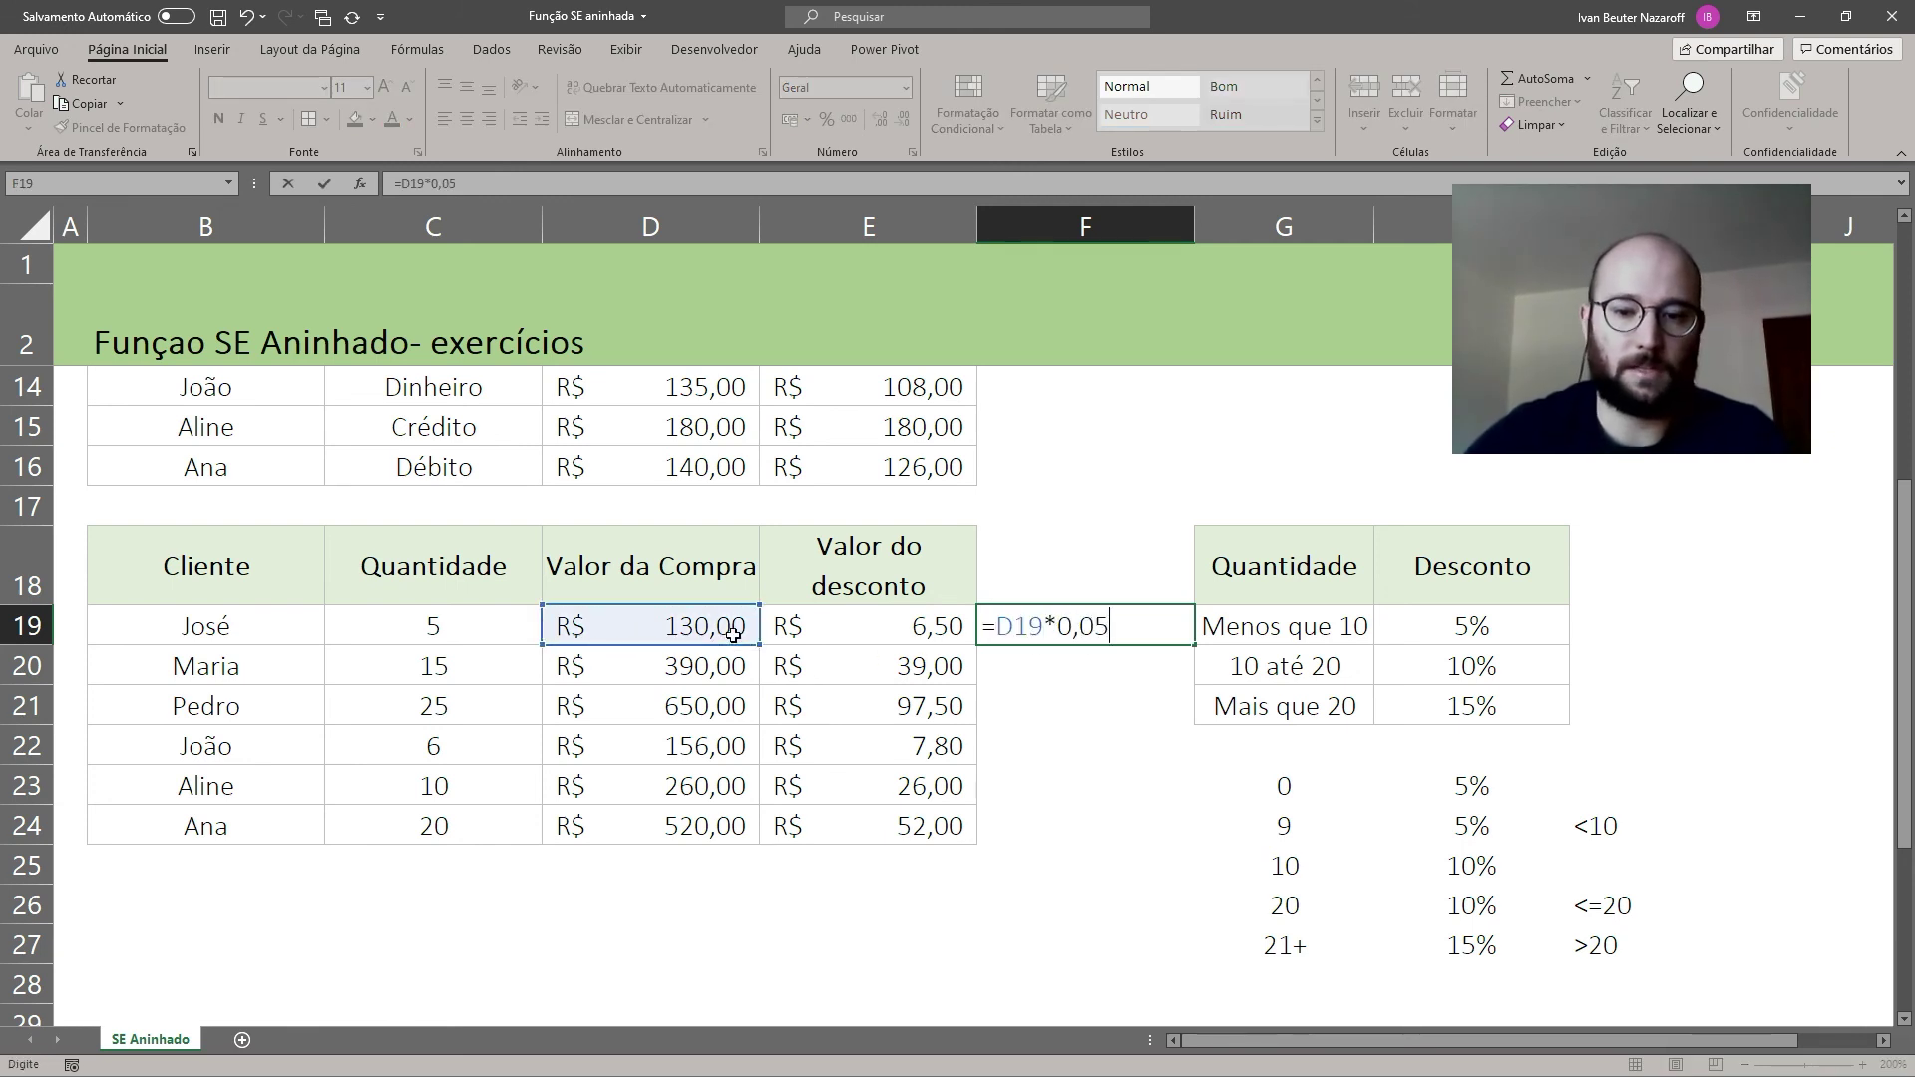
key(Return)
click(1093, 639)
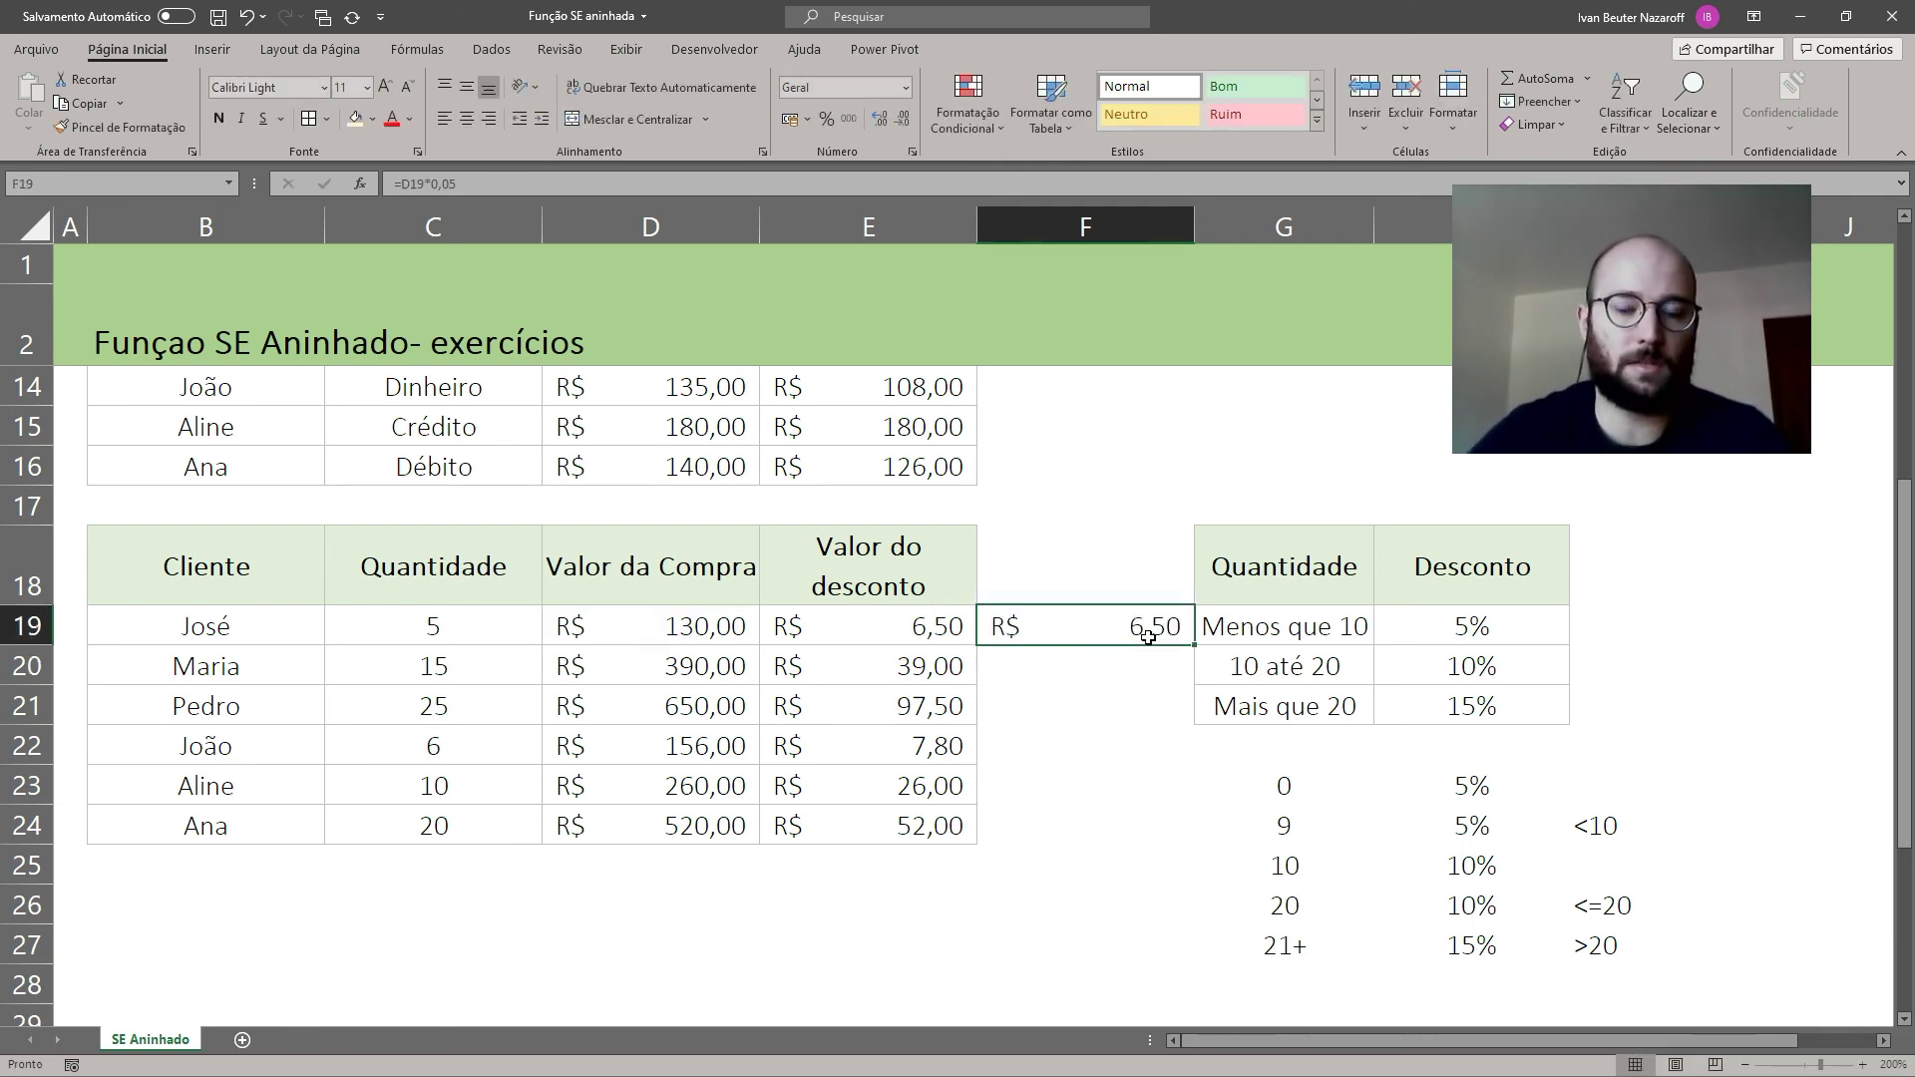
Step: Enter the check calculation =D21*,15 in F21 and compare the manual checks with the discounts in E19 and E21
click(1113, 660)
key(Down)
key(Down)
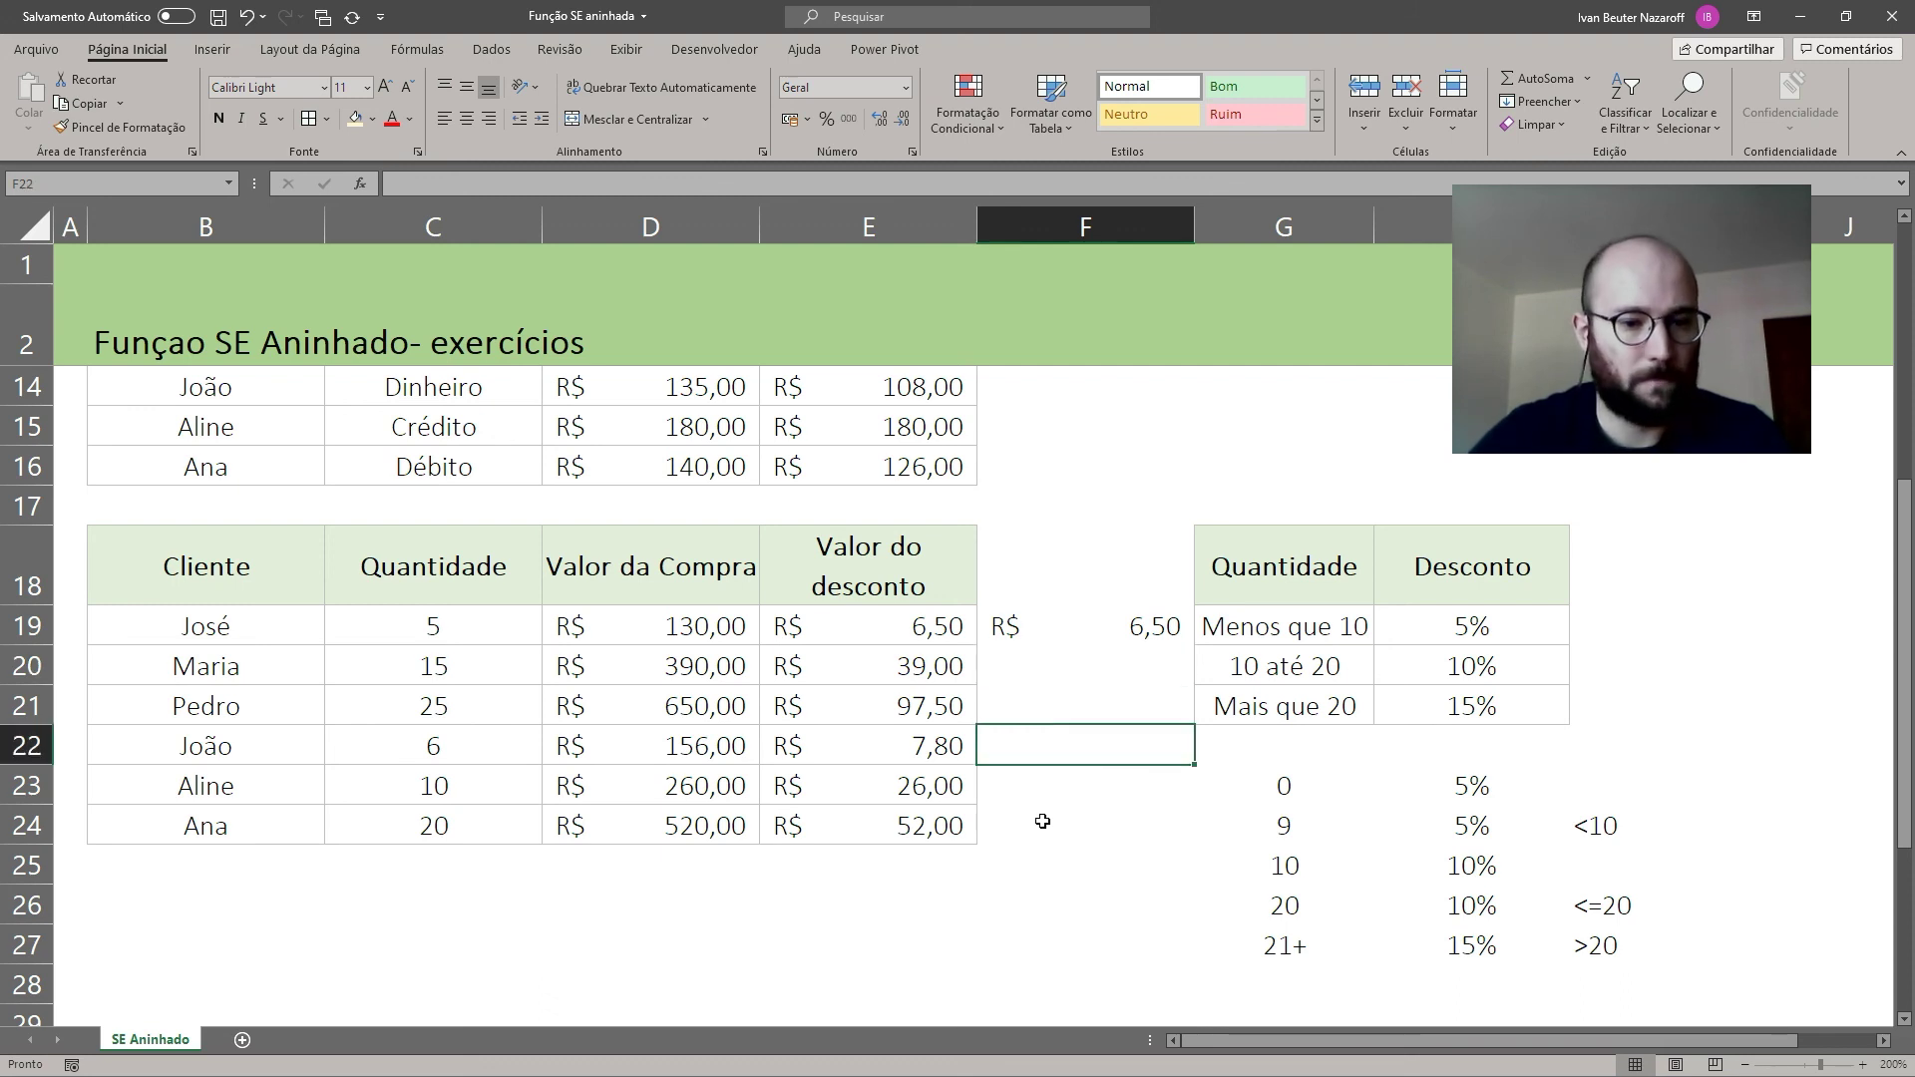
click(1035, 702)
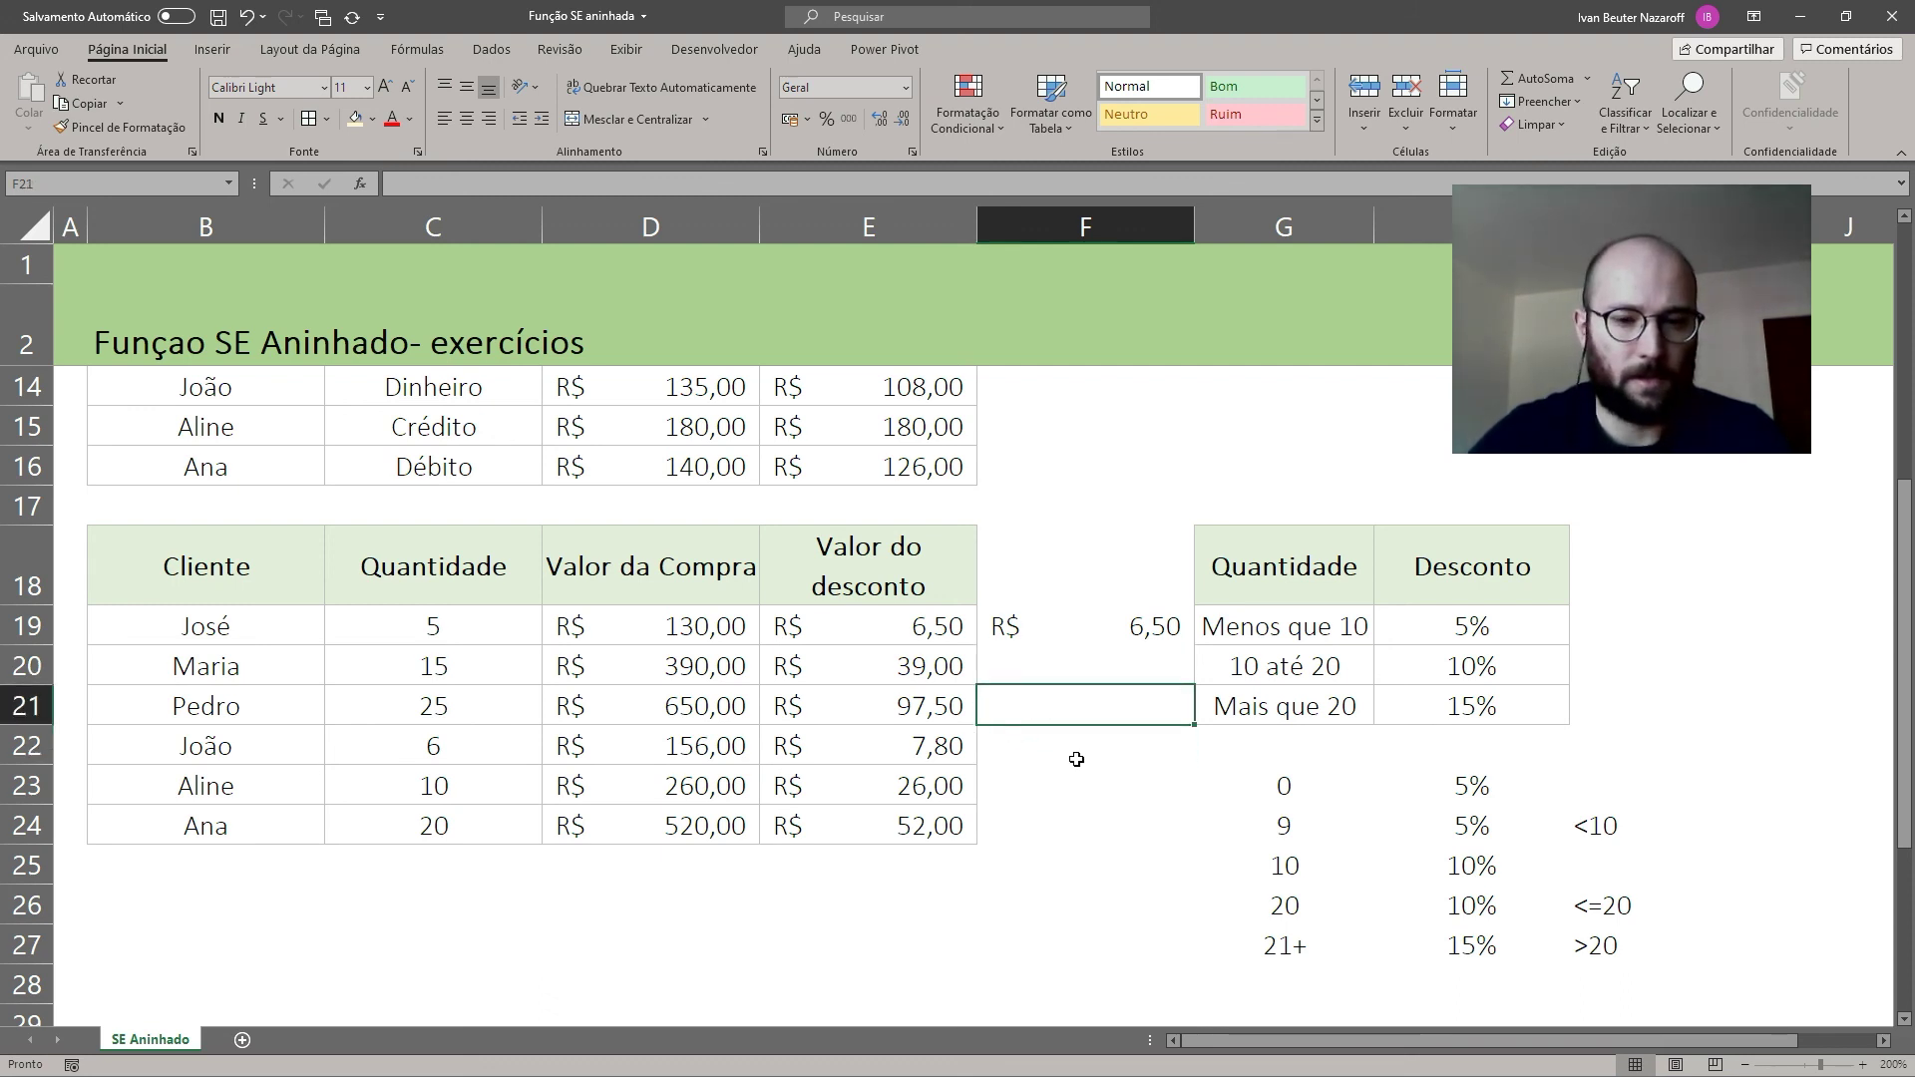
text(=)
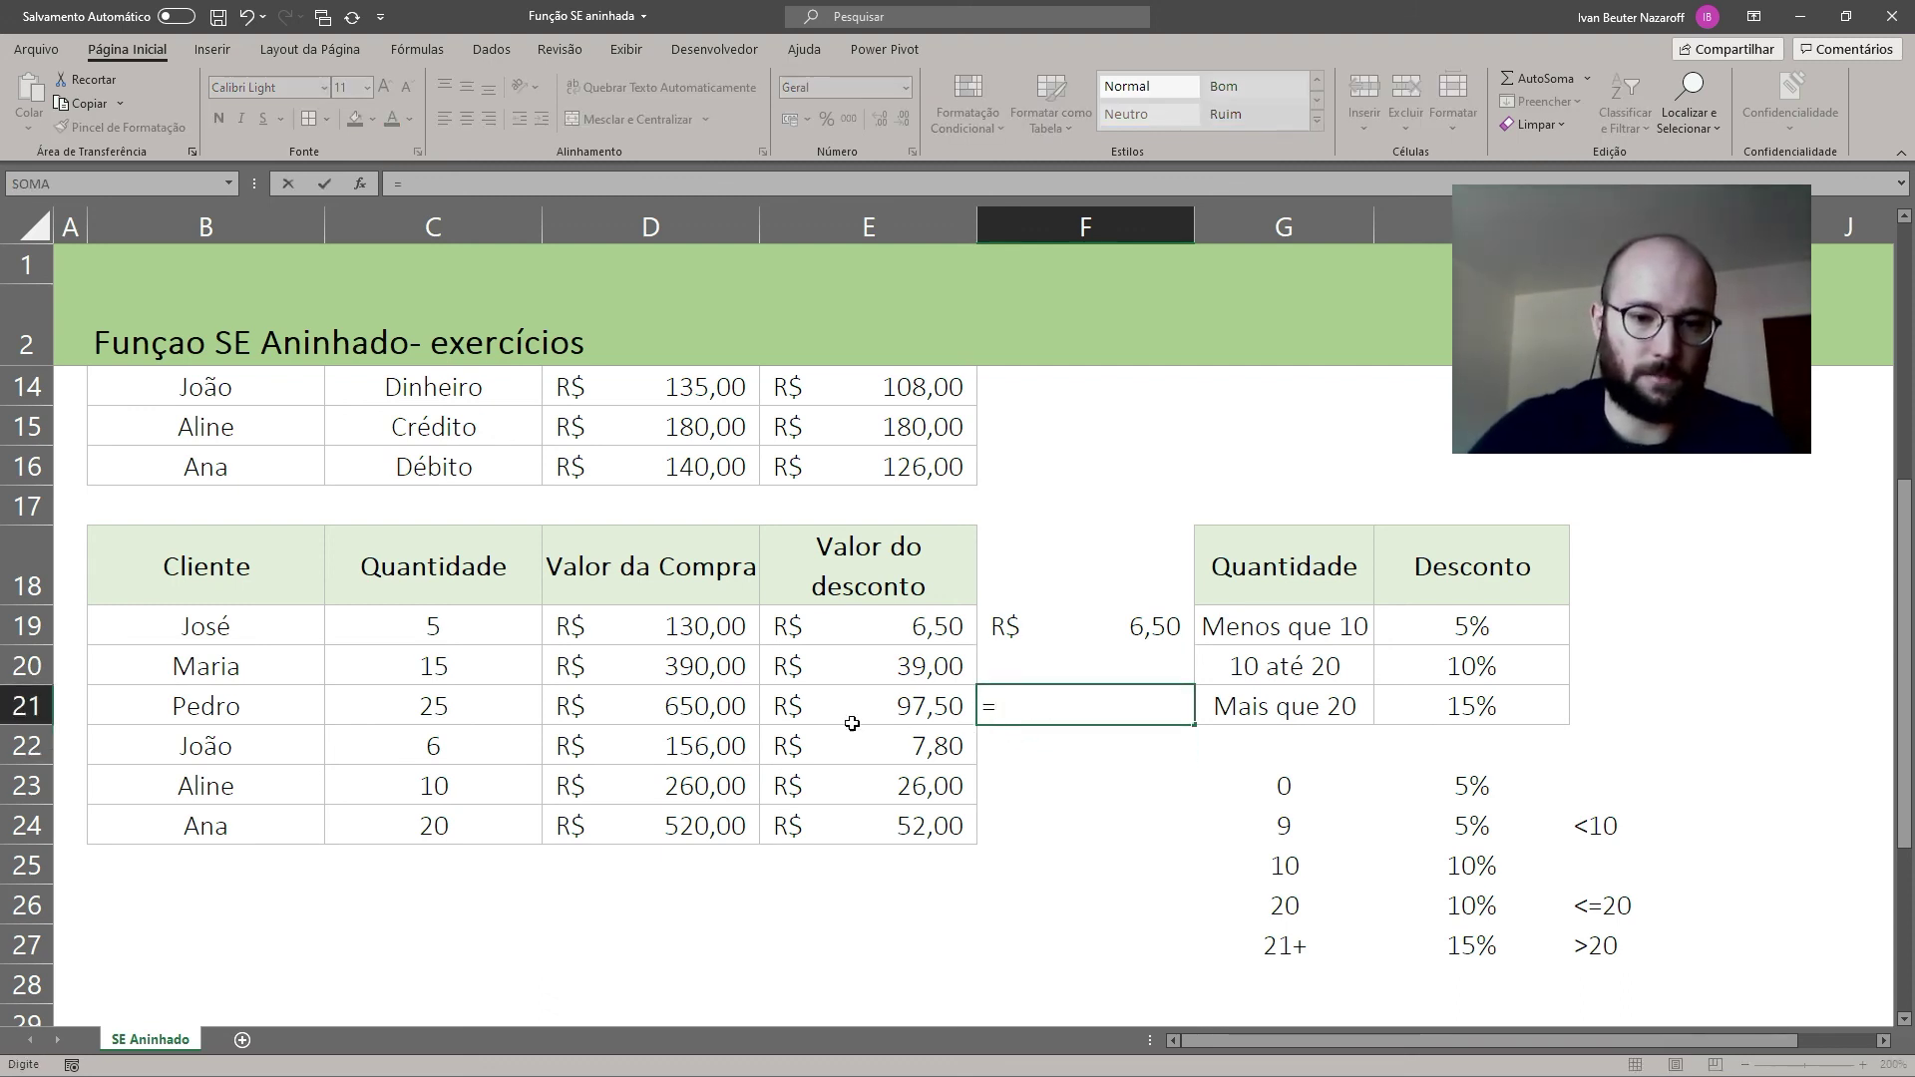
click(738, 719)
text(*)
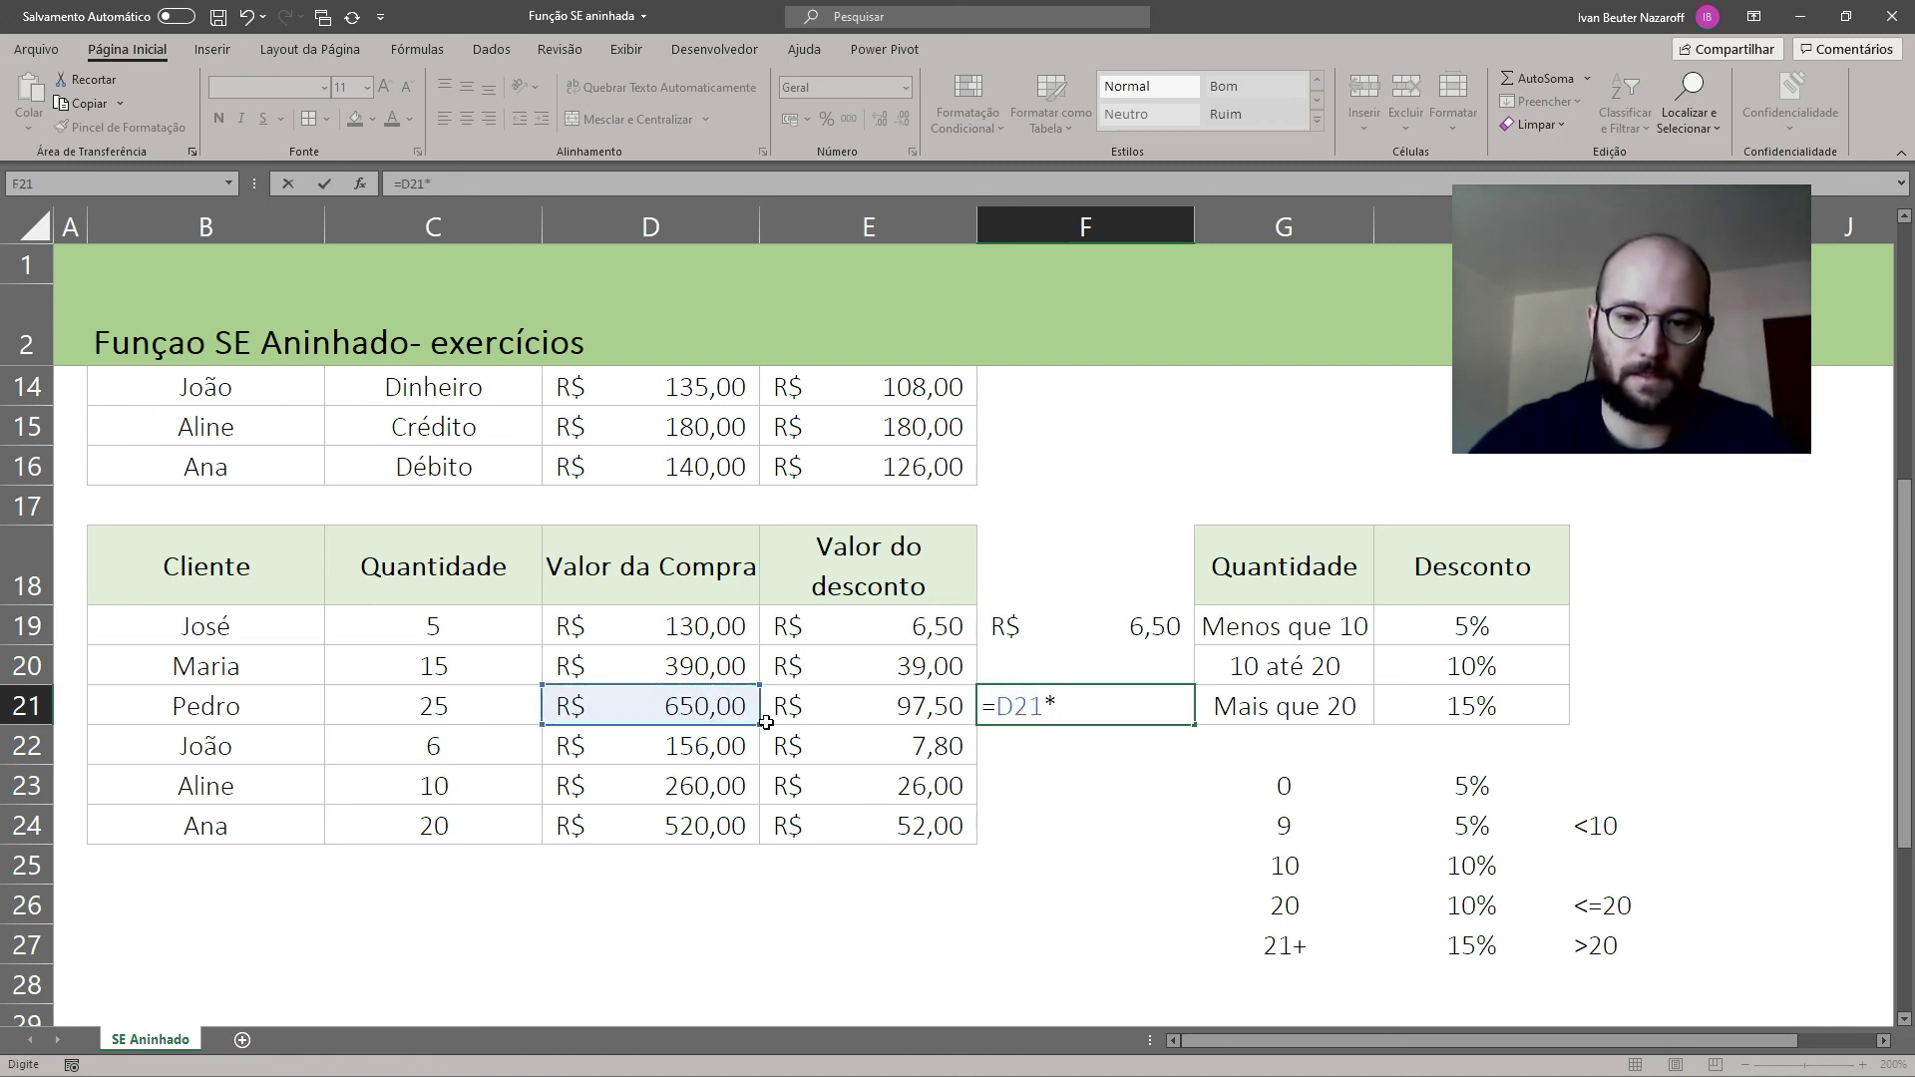
text(,15)
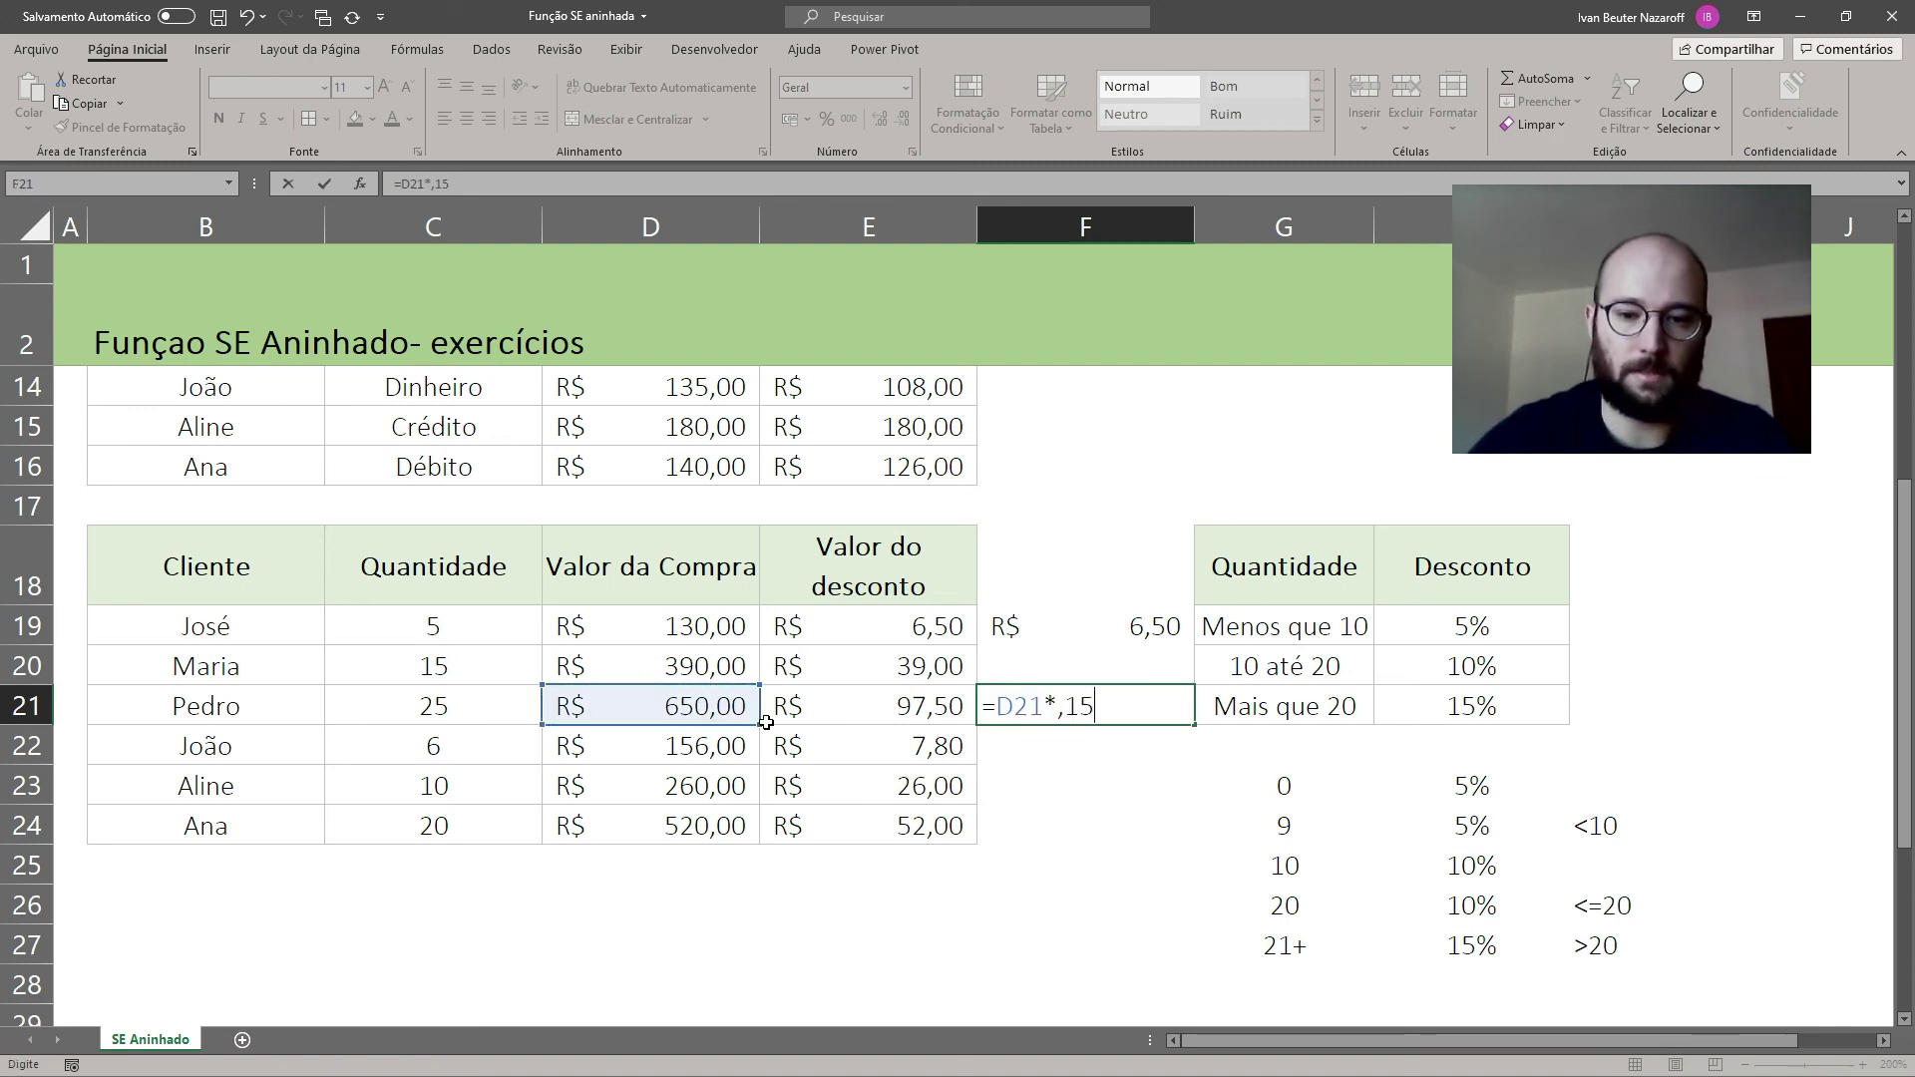
key(Return)
click(1068, 709)
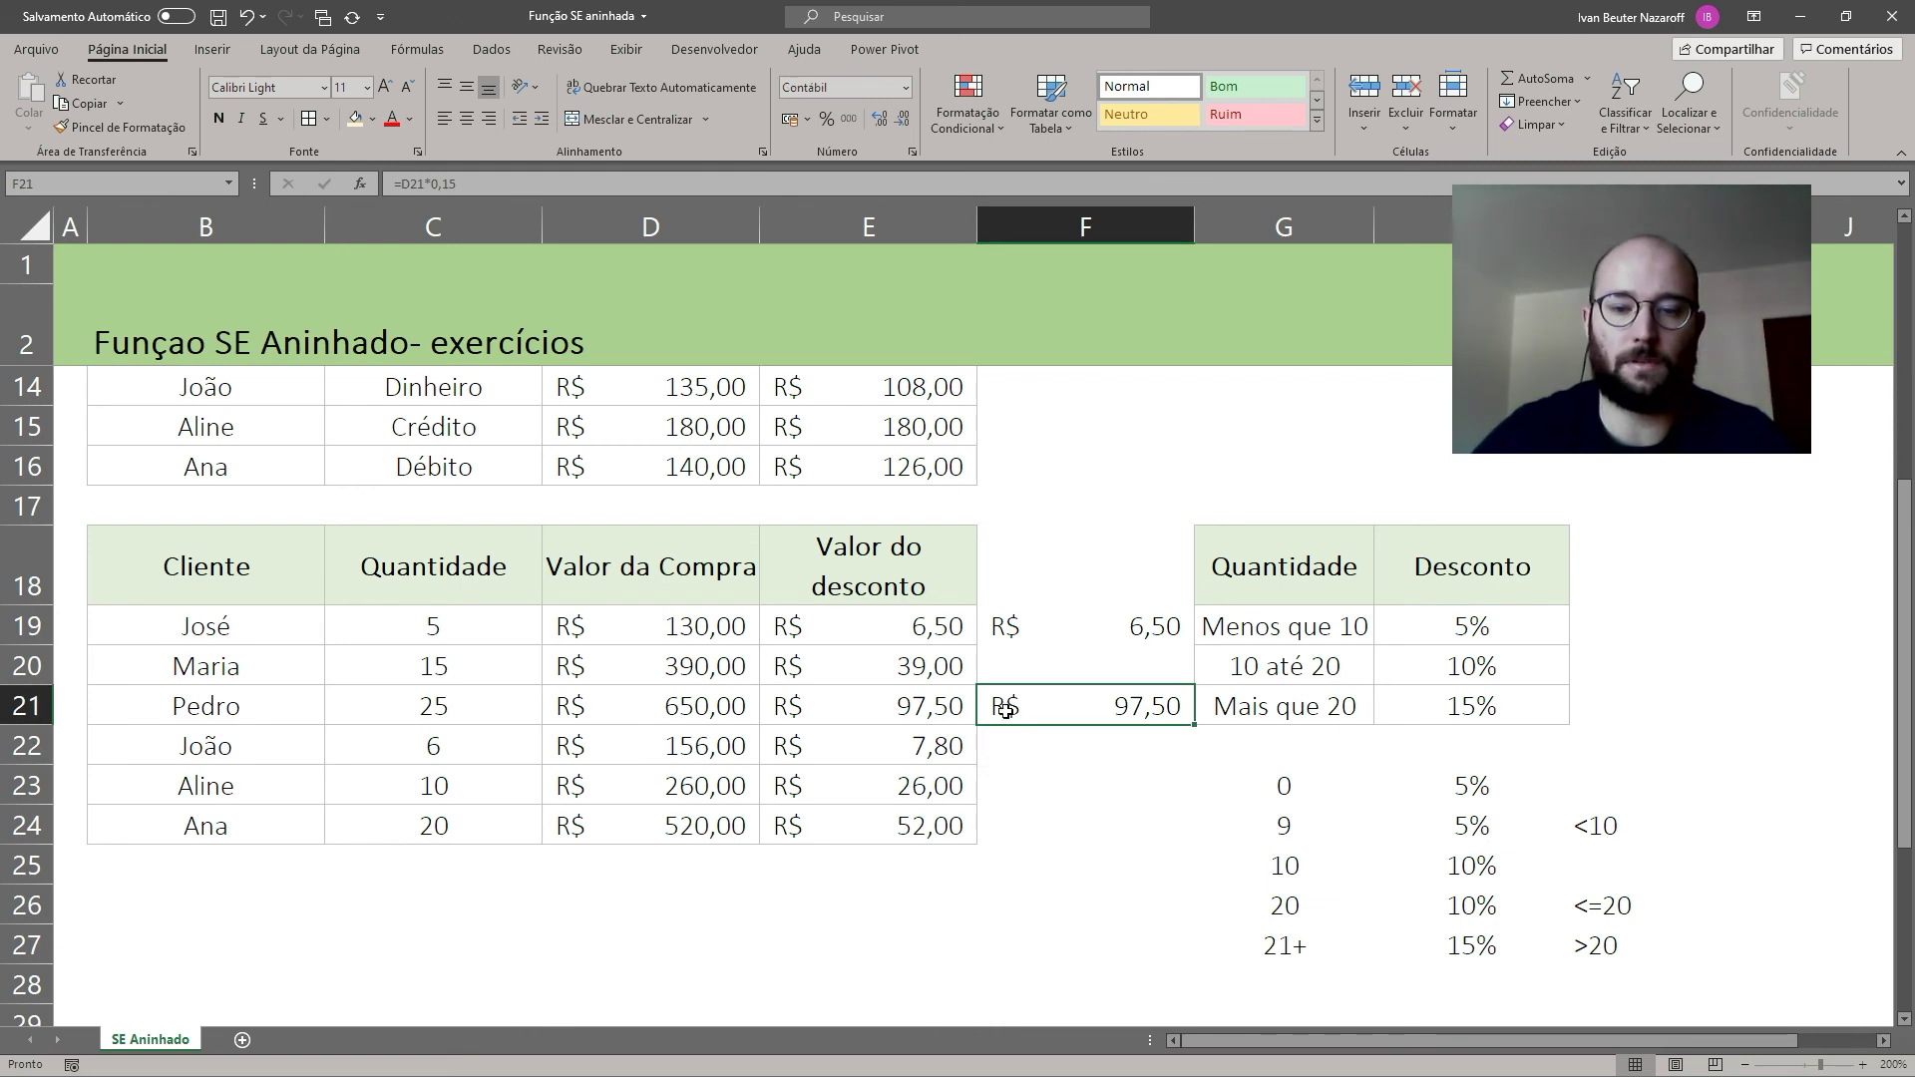
click(935, 696)
click(928, 611)
click(920, 710)
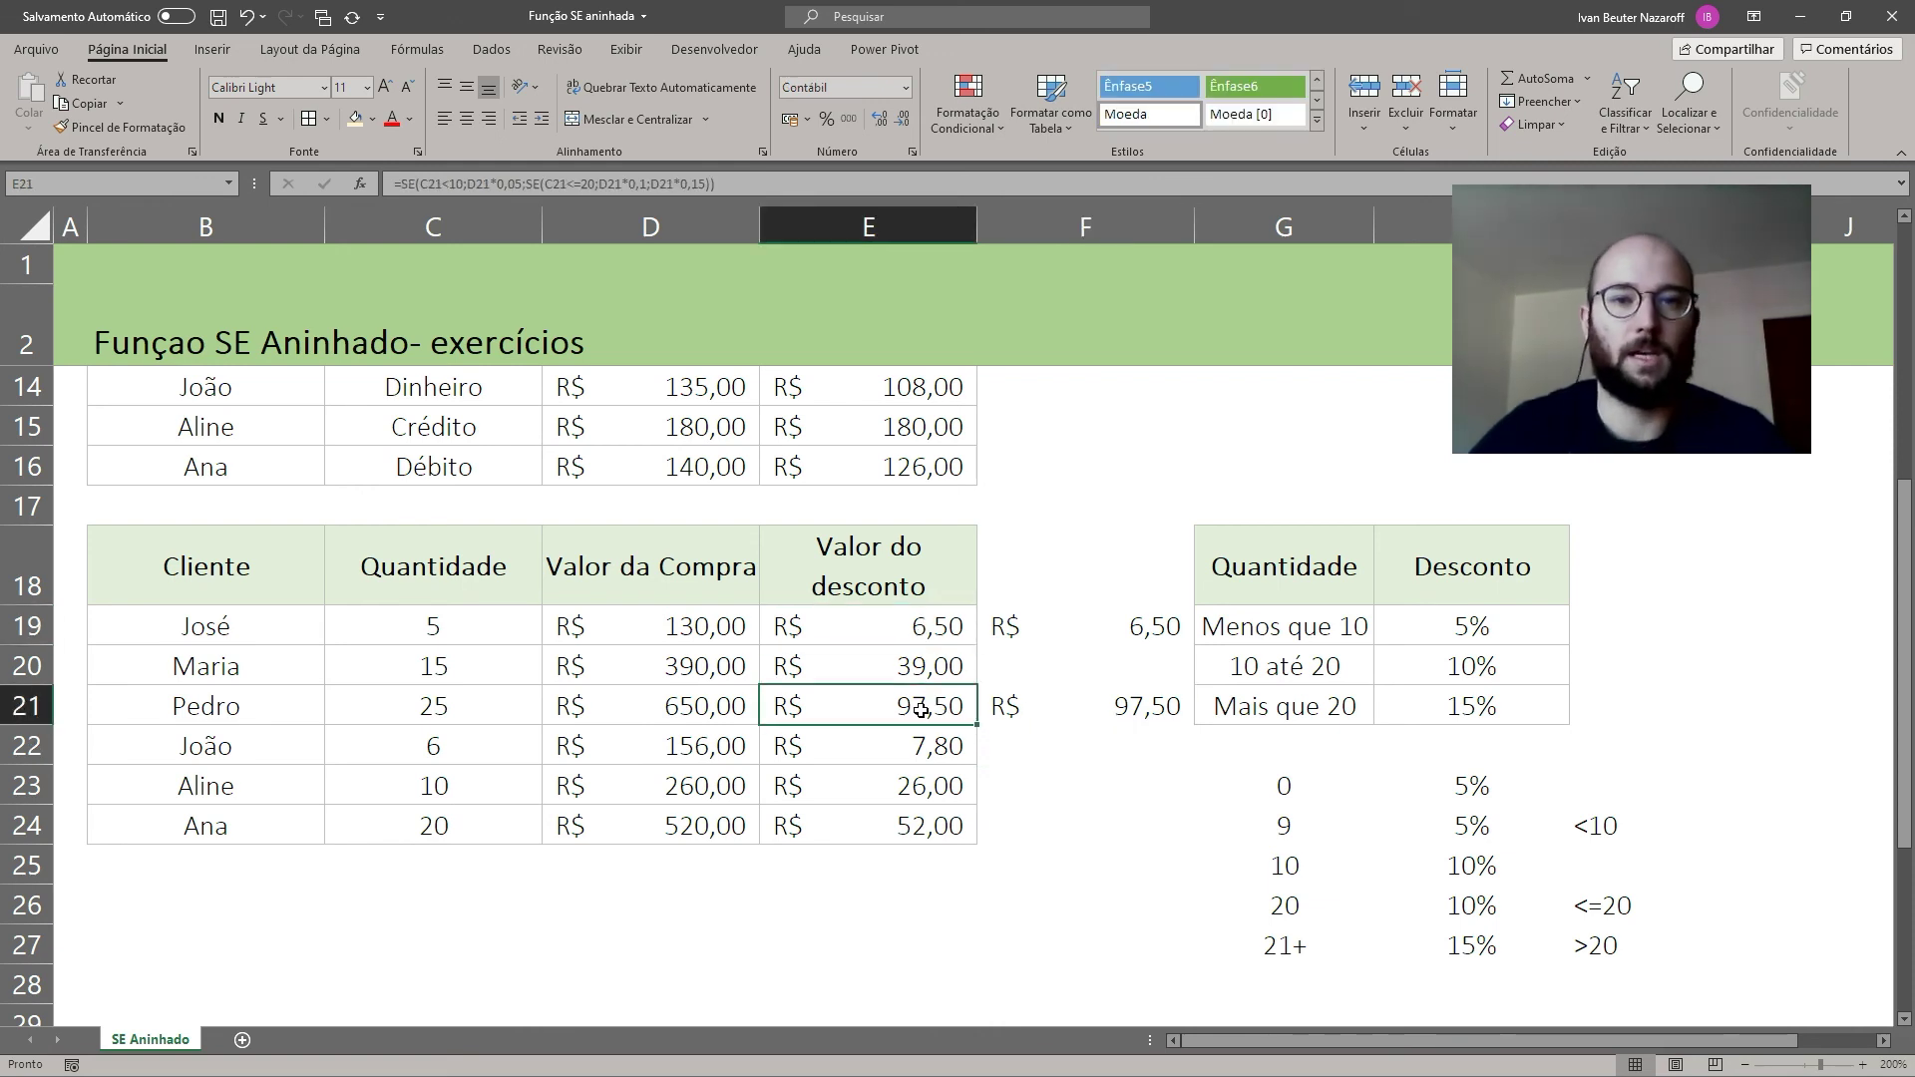
Step: Delete the check calculations from F19:F22 and return to the exercises at the start of the sheet
drag(1047, 642, 1065, 728)
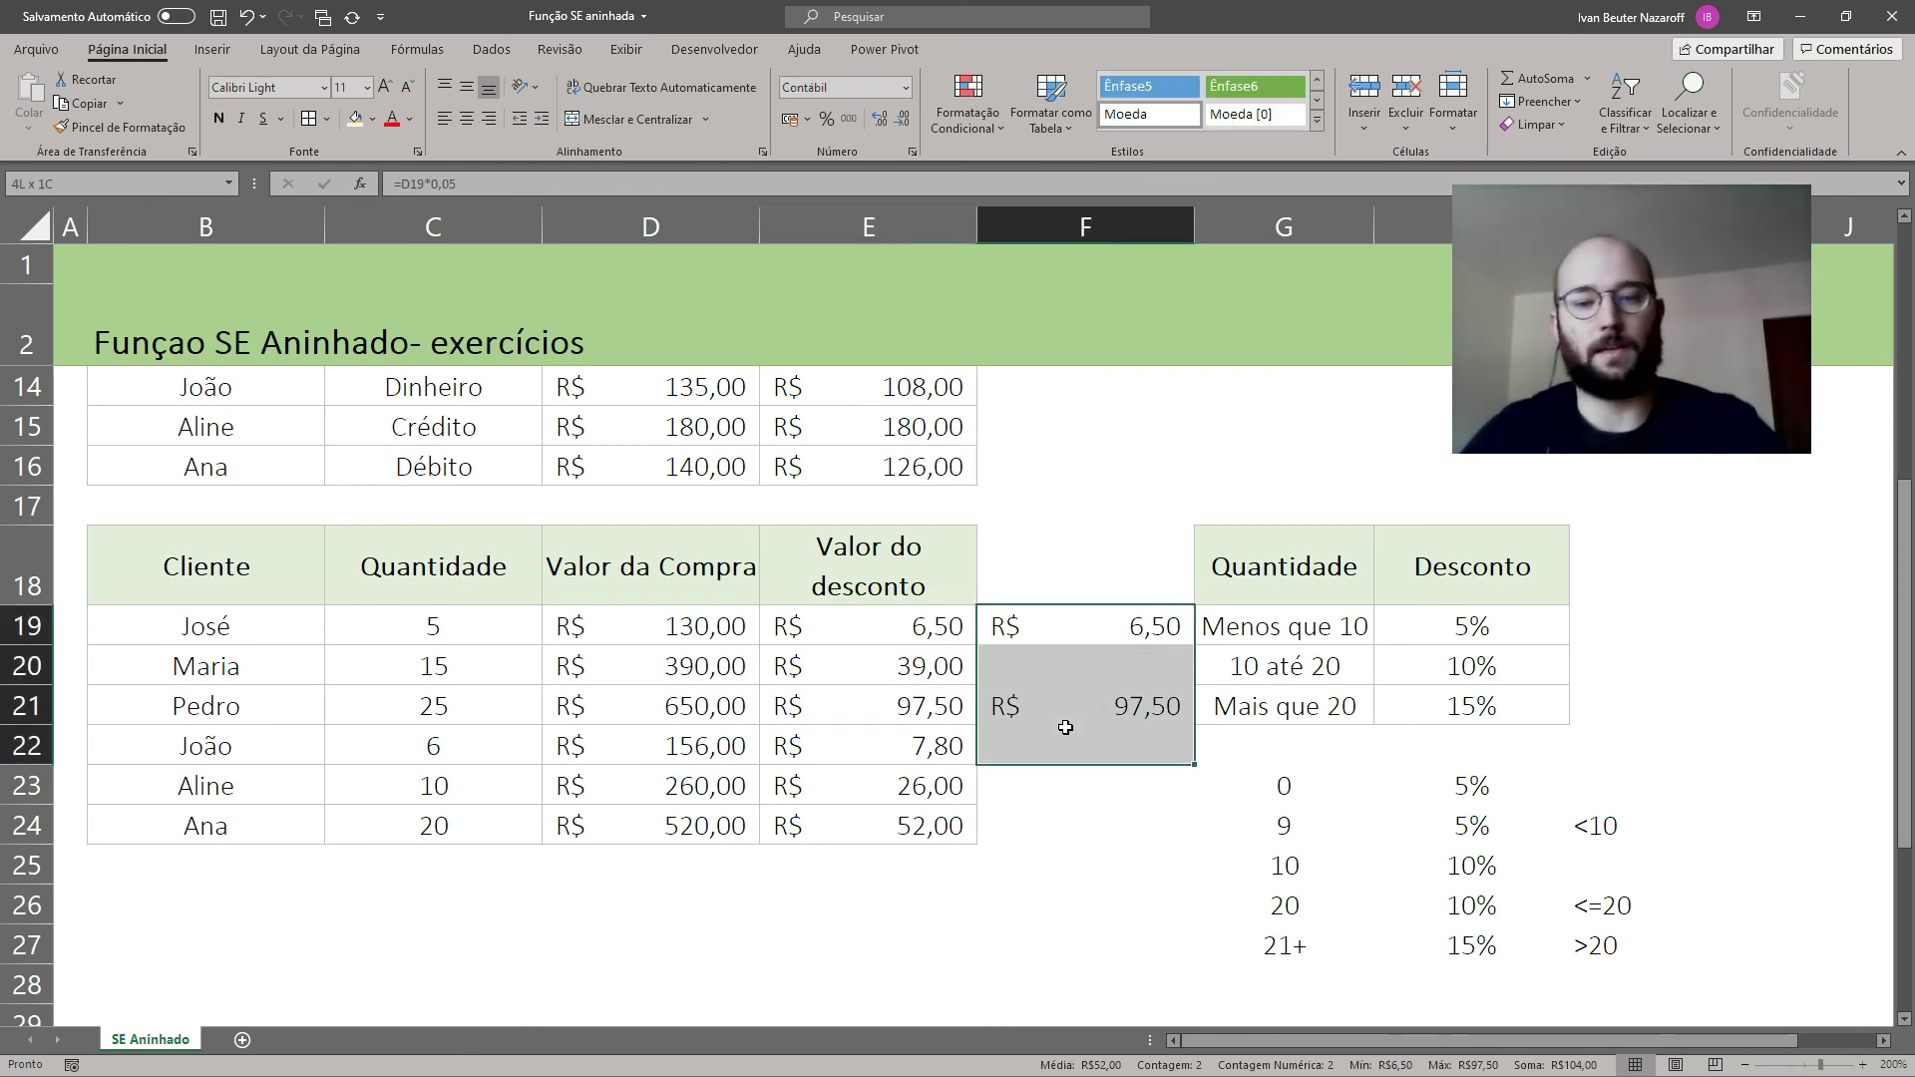
key(Delete)
click(1085, 665)
scroll(1094, 693, up, 4)
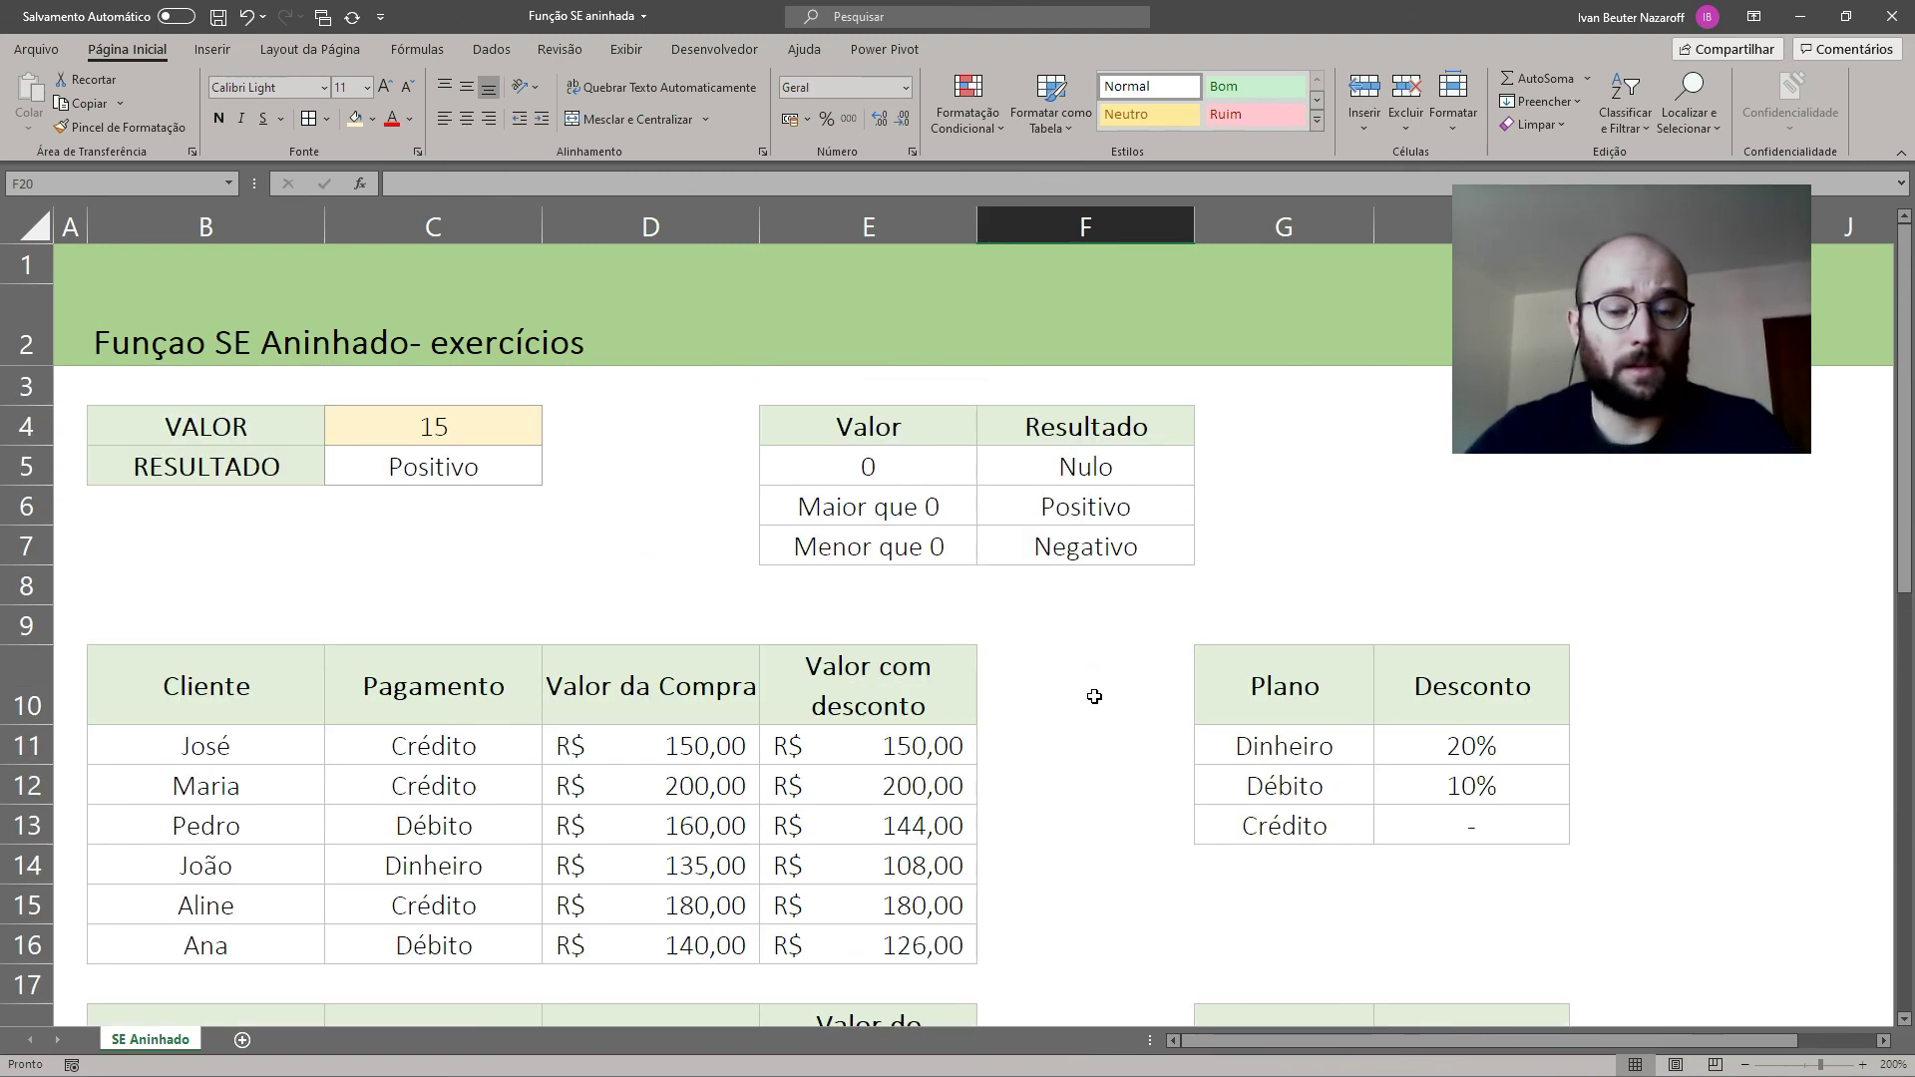